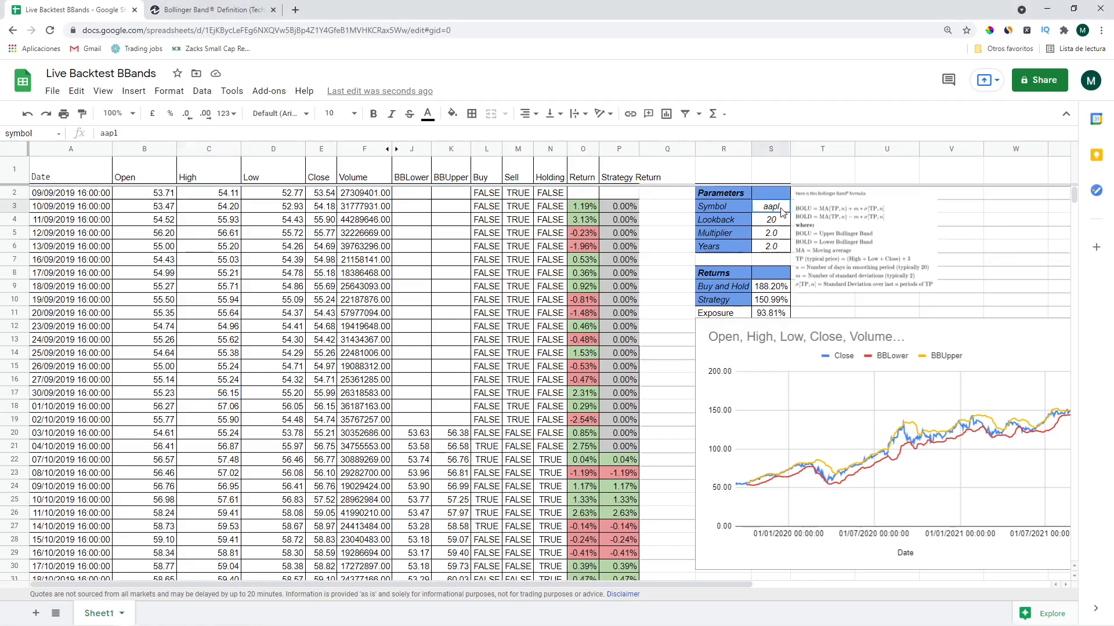
Enter msft as the Symbol and set Lookback to 20 after briefly trying 10
text(msft)
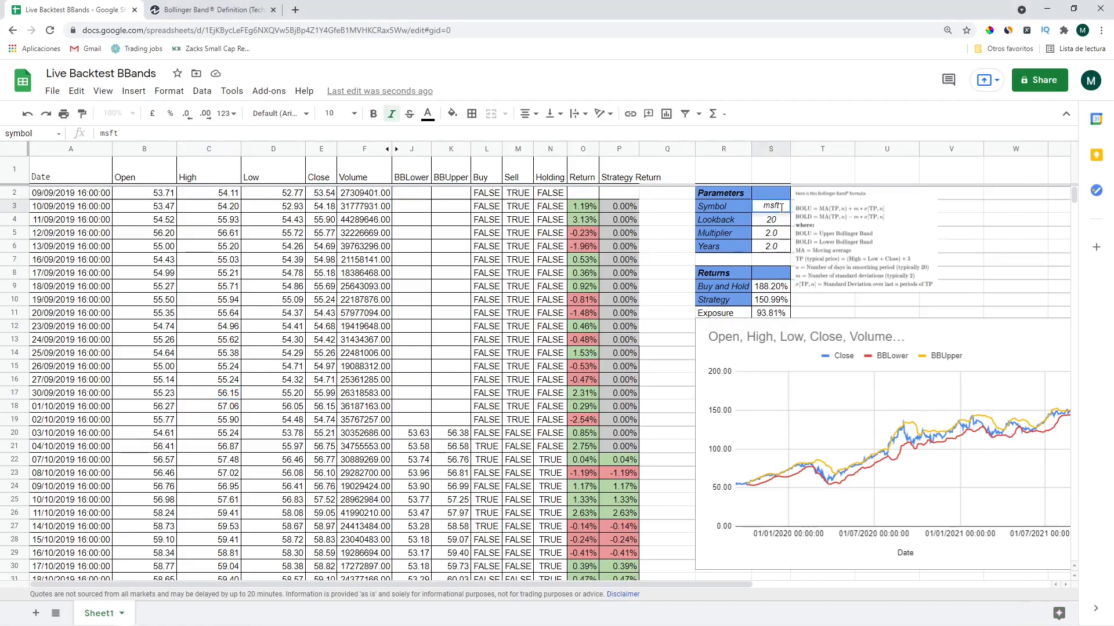
key(Return)
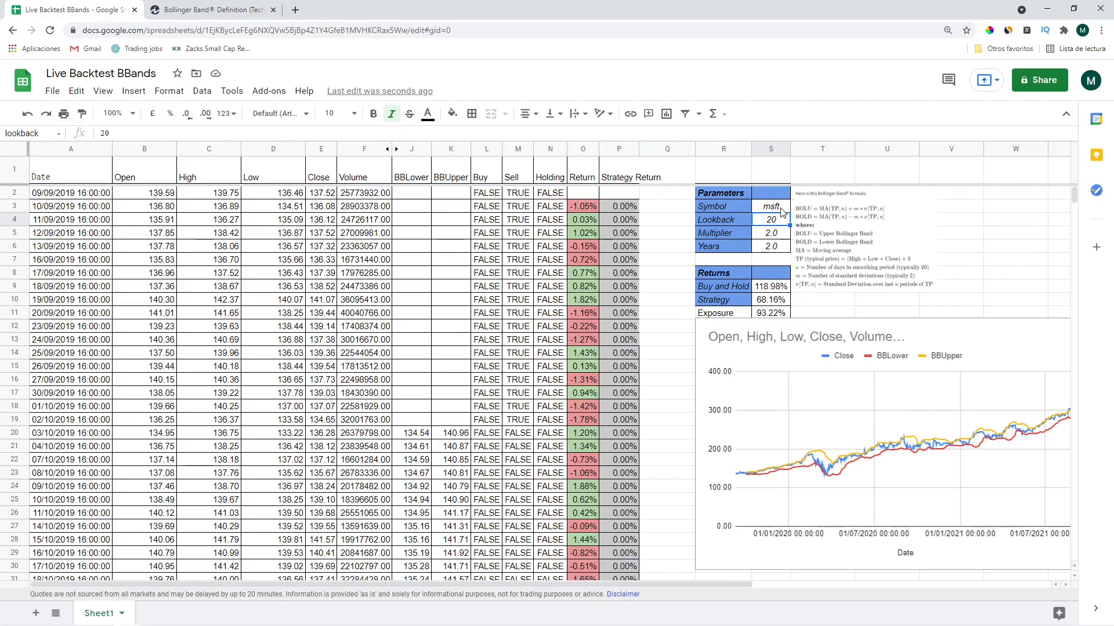
text(10)
key(Return)
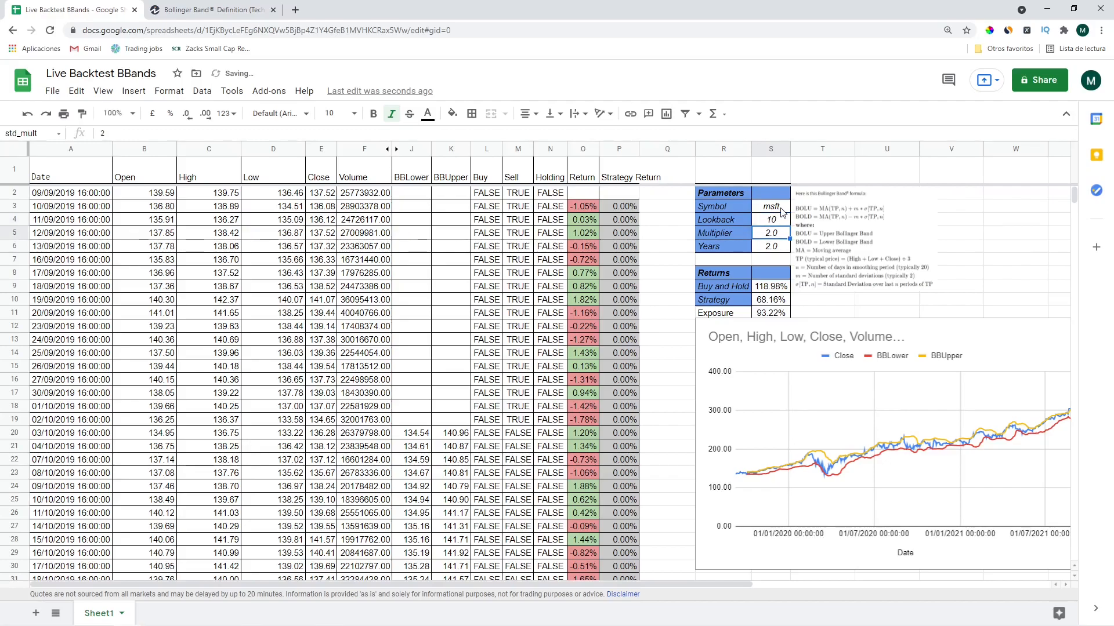
key(Up)
text(20)
key(Return)
Set the Multiplier to 5 and Years of history to 4
text(5)
key(Return)
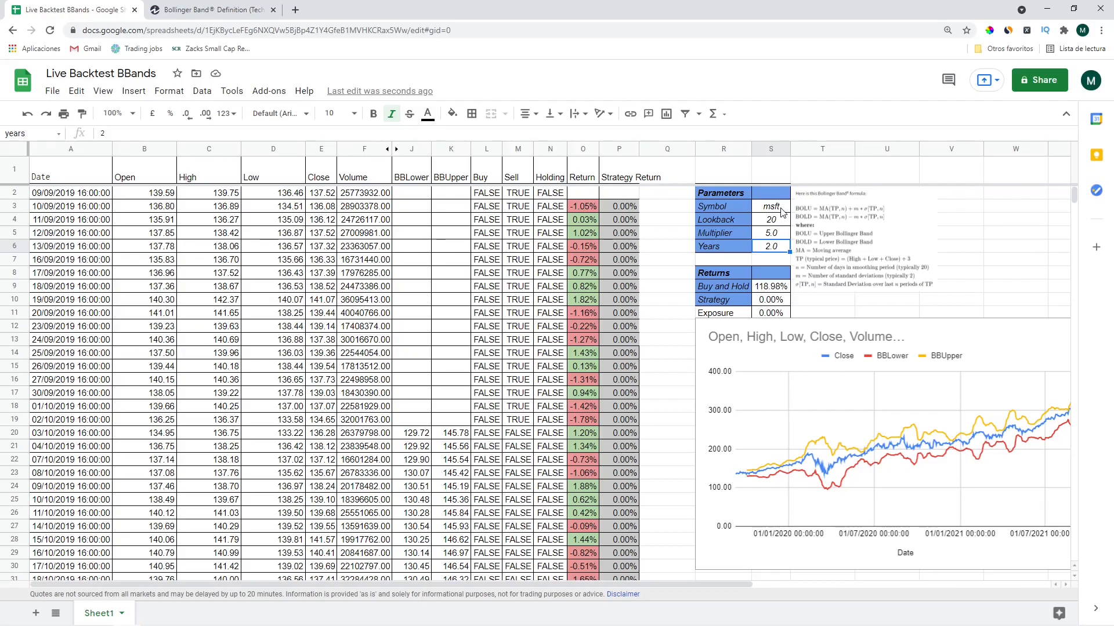
text(4)
key(Return)
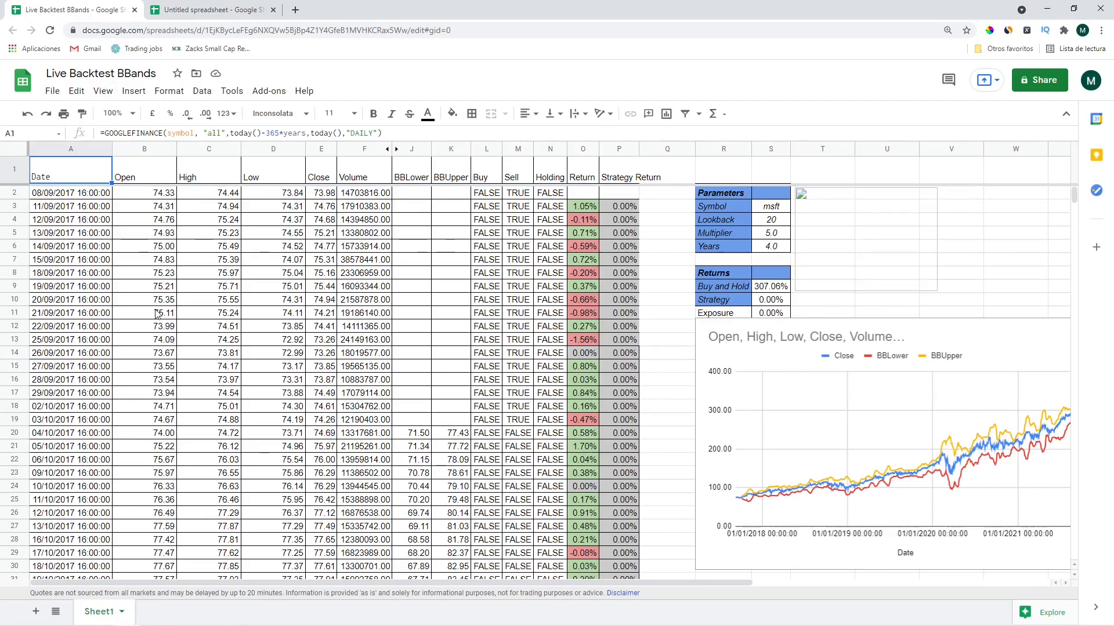
In the untitled spreadsheet's A1, enter =GOOGLEFINANCE("AAPL","all",today()-365,today(),"daily")
click(223, 10)
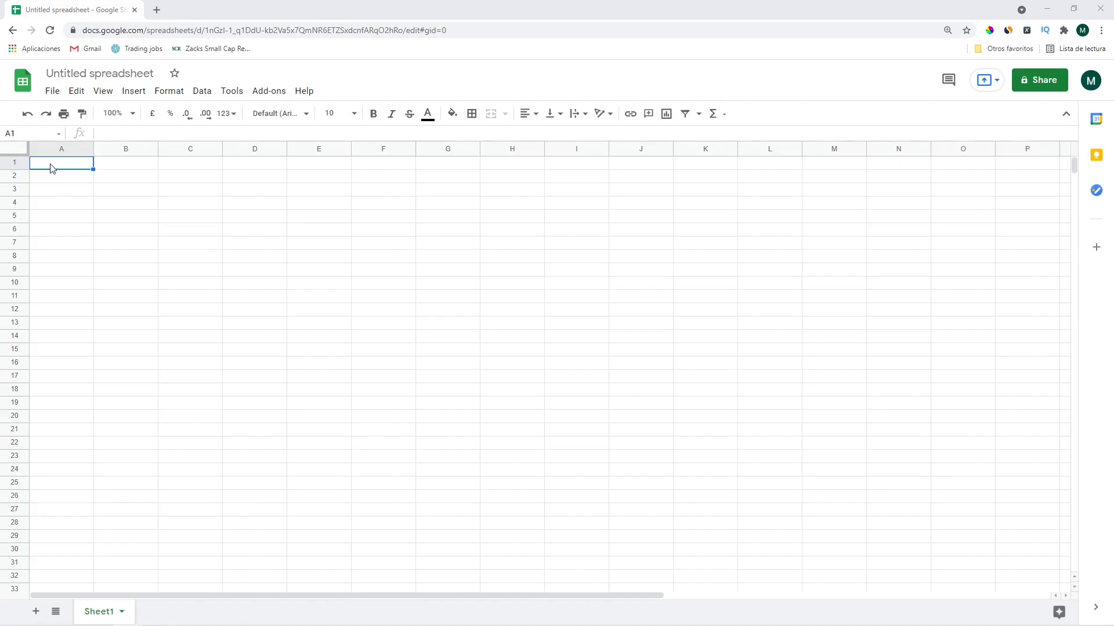
click(51, 169)
text(=goog)
key(Tab)
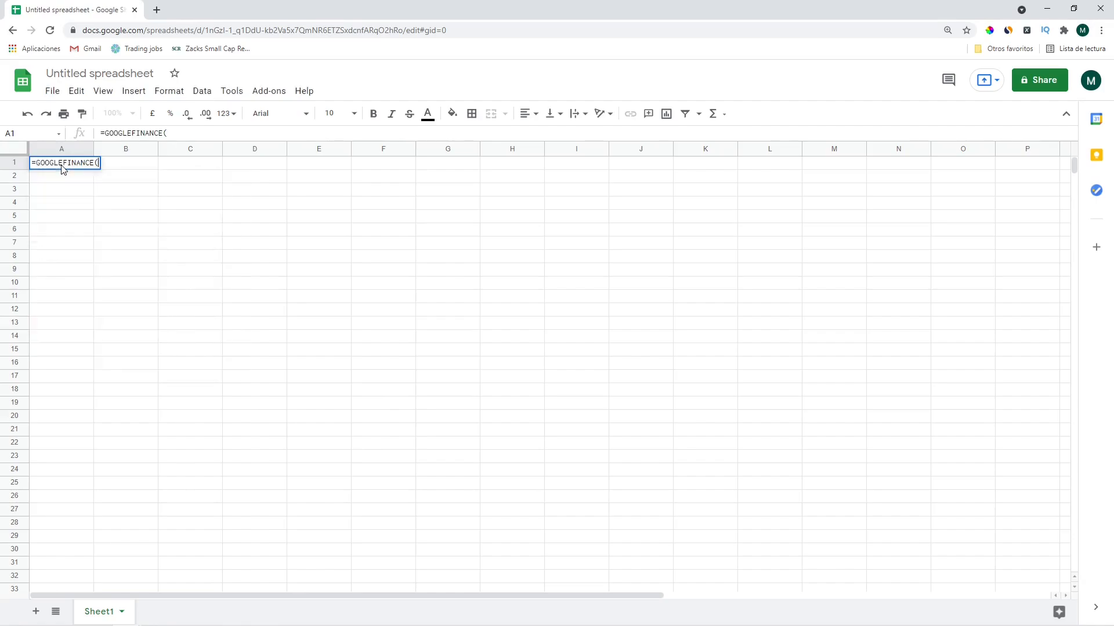
text(")
text(AAPL)
text(", )
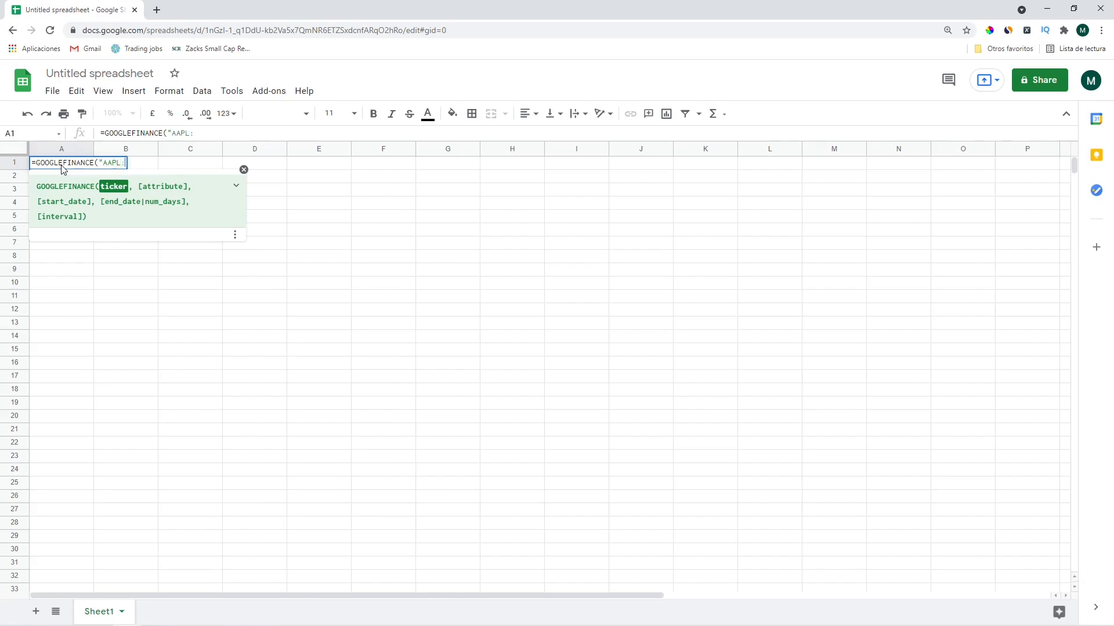
text("al)
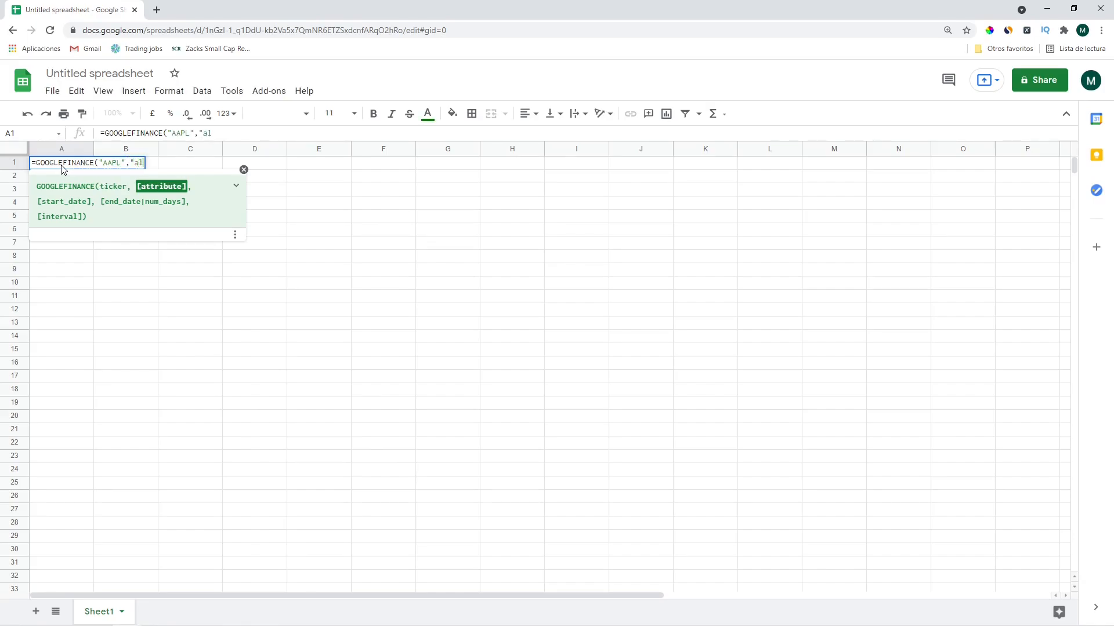
text(l", )
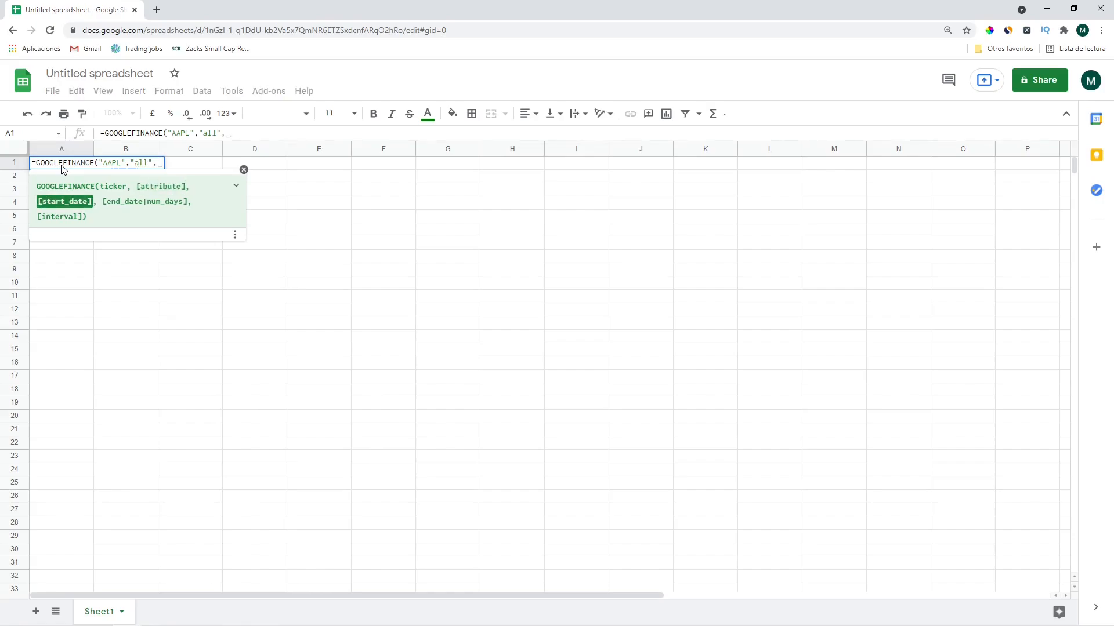
text(today()-)
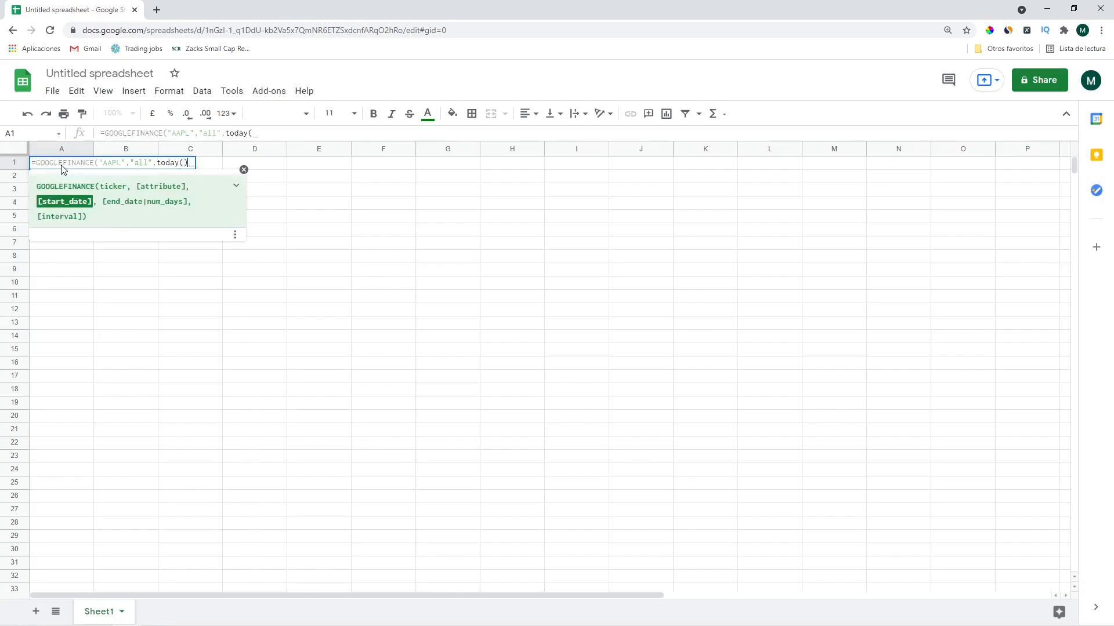
text(365)
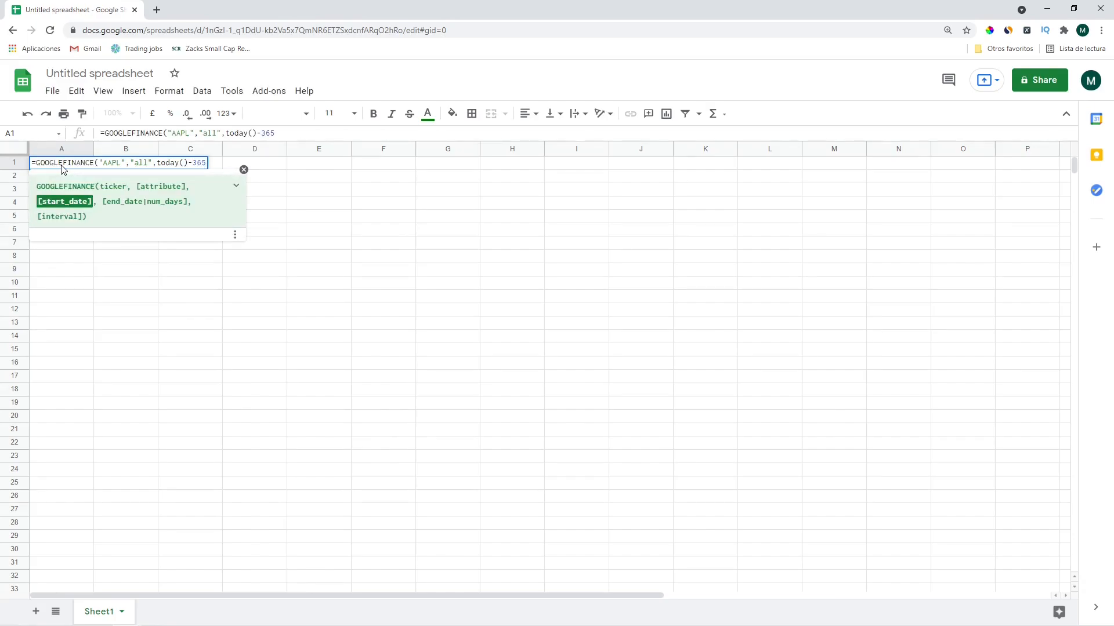
text(, )
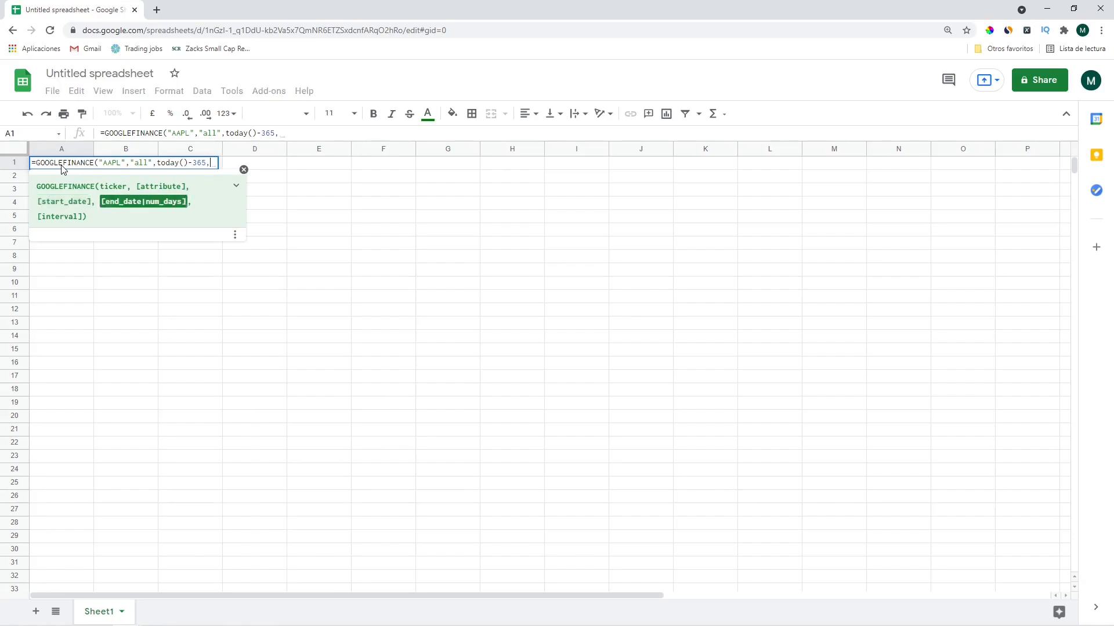
text(today(),)
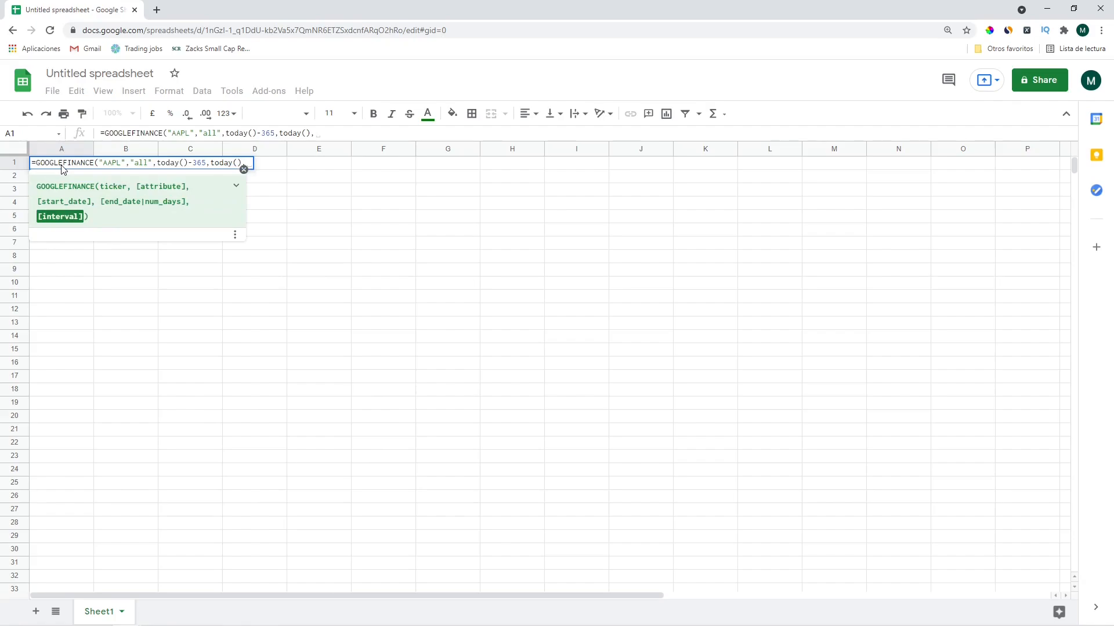
text(")
text(dail)
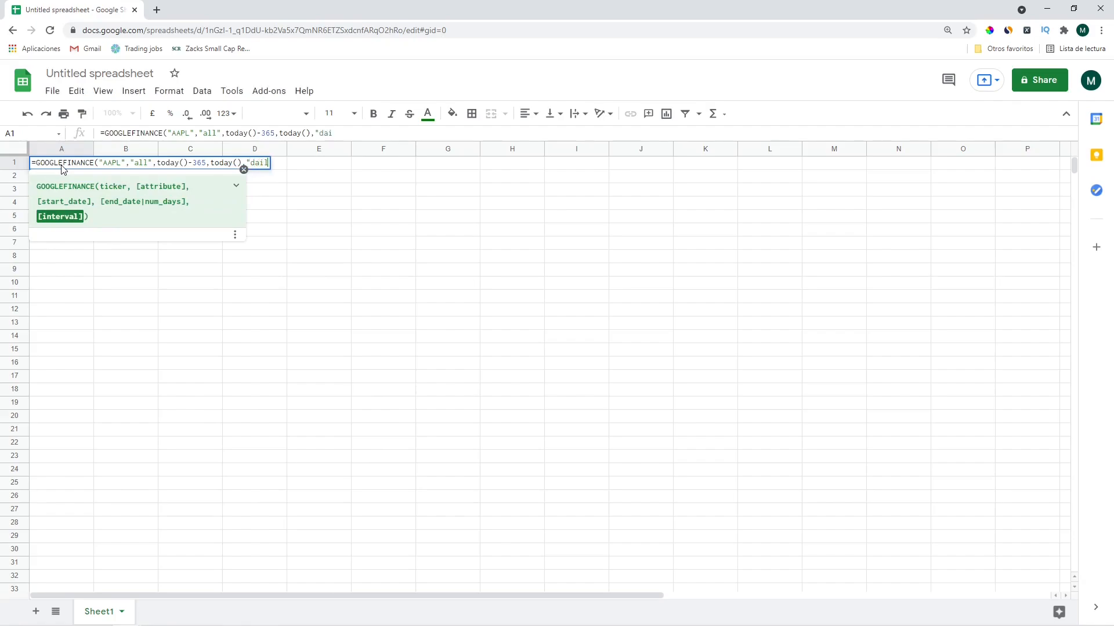
text(y"))
key(Return)
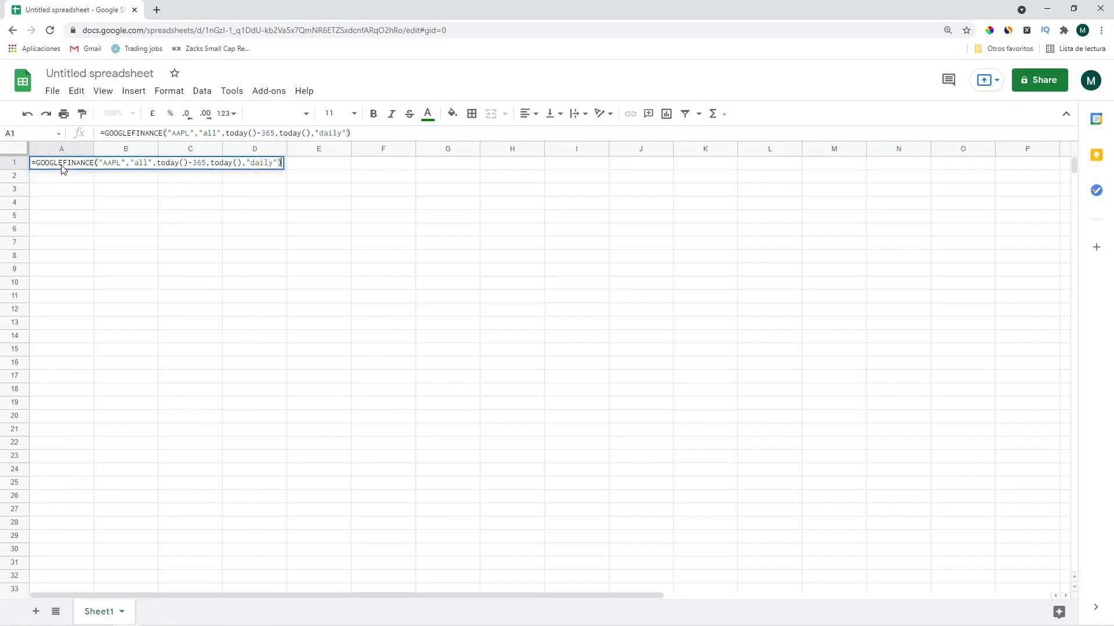
Enter Symbol / AAPL in I2:J2 and Years / 2 in I3:J3
click(62, 167)
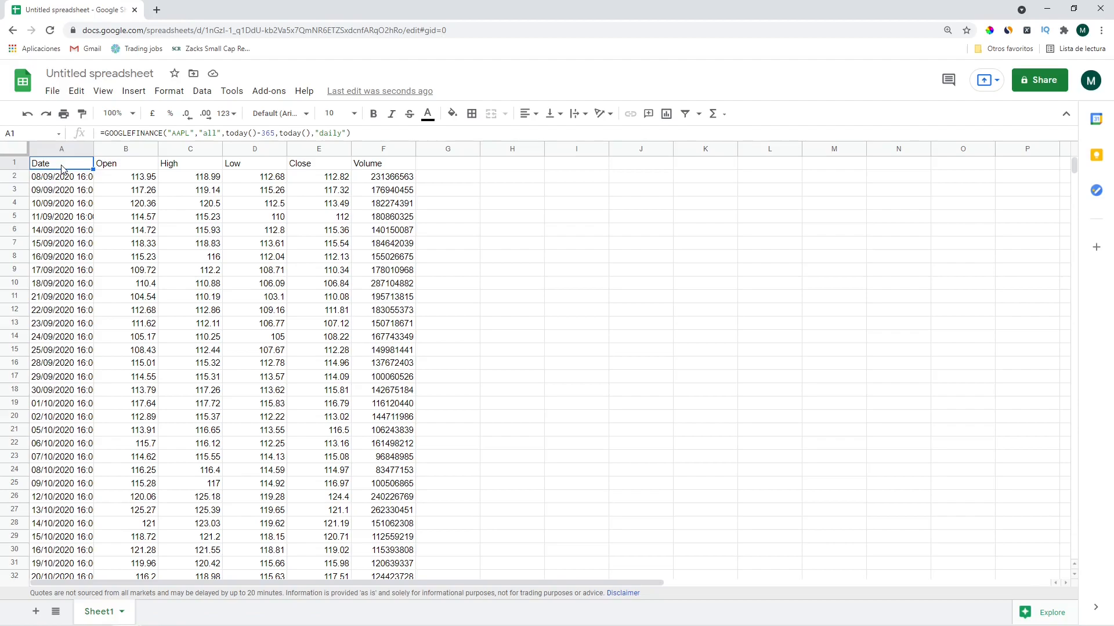
key(Down)
key(Right)
key(Right)
key(Right)
key(Right)
key(Right)
key(Right)
key(Right)
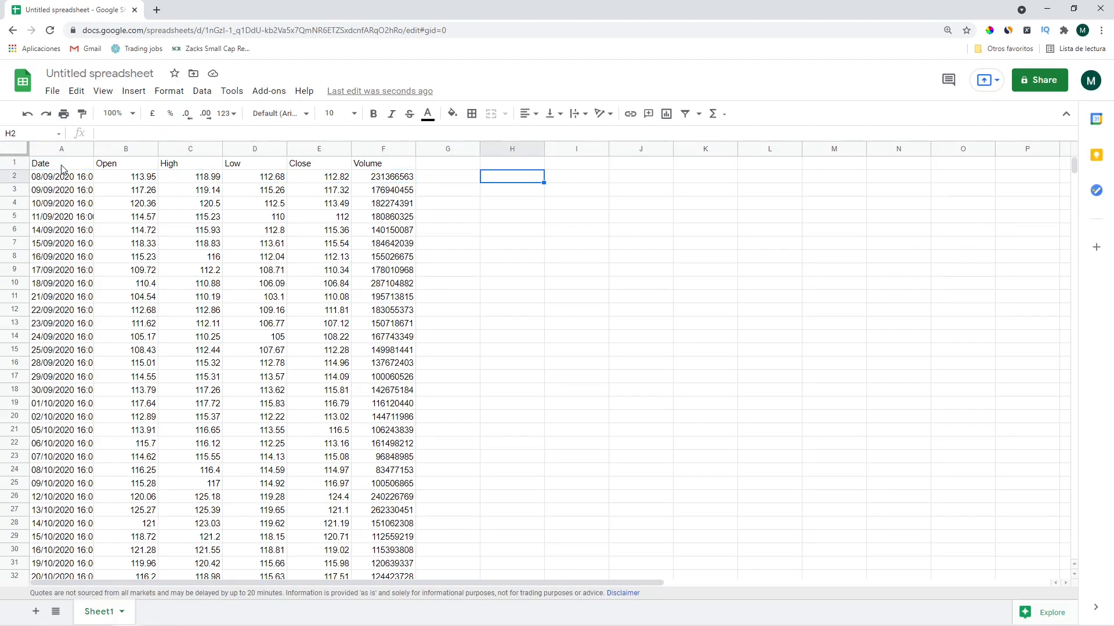
key(Right)
text(Symbol)
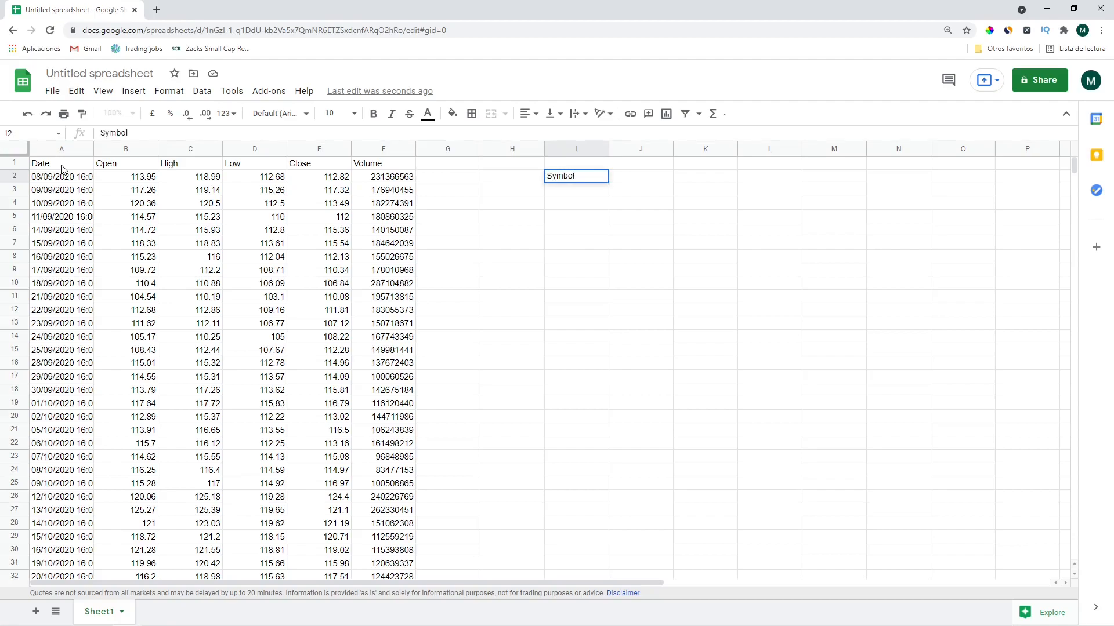
key(Tab)
text(AAPL)
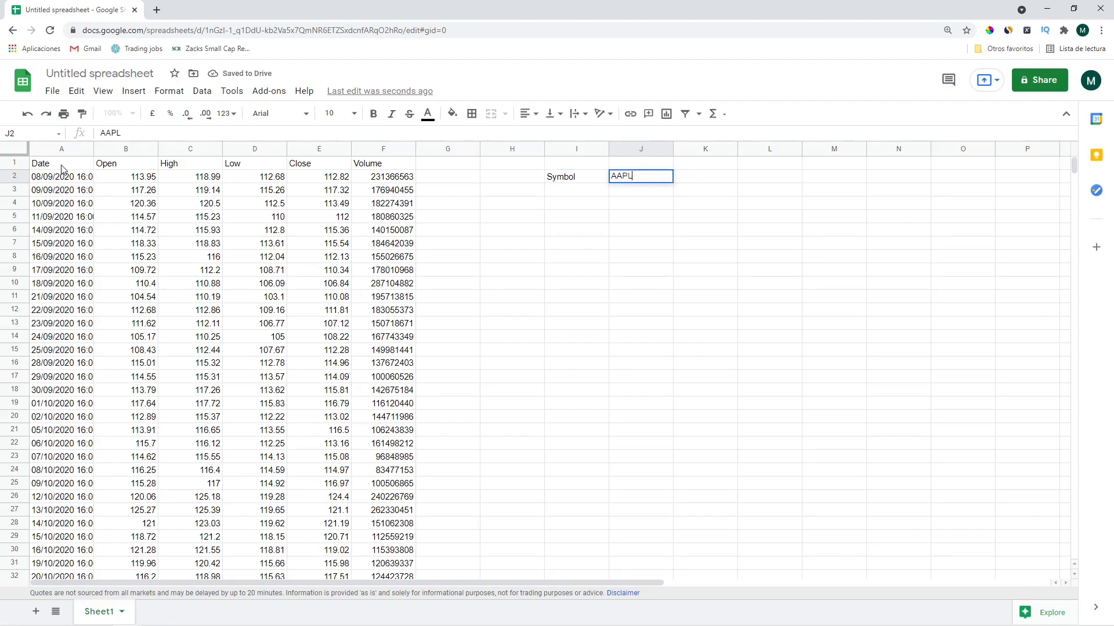
key(Return)
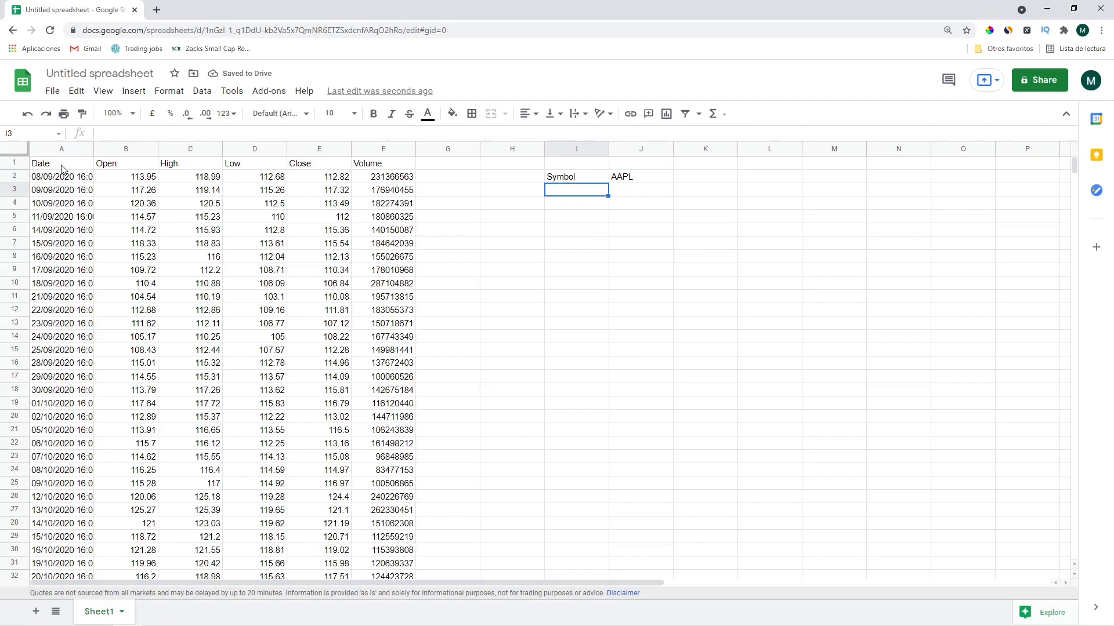
text(Years)
key(Tab)
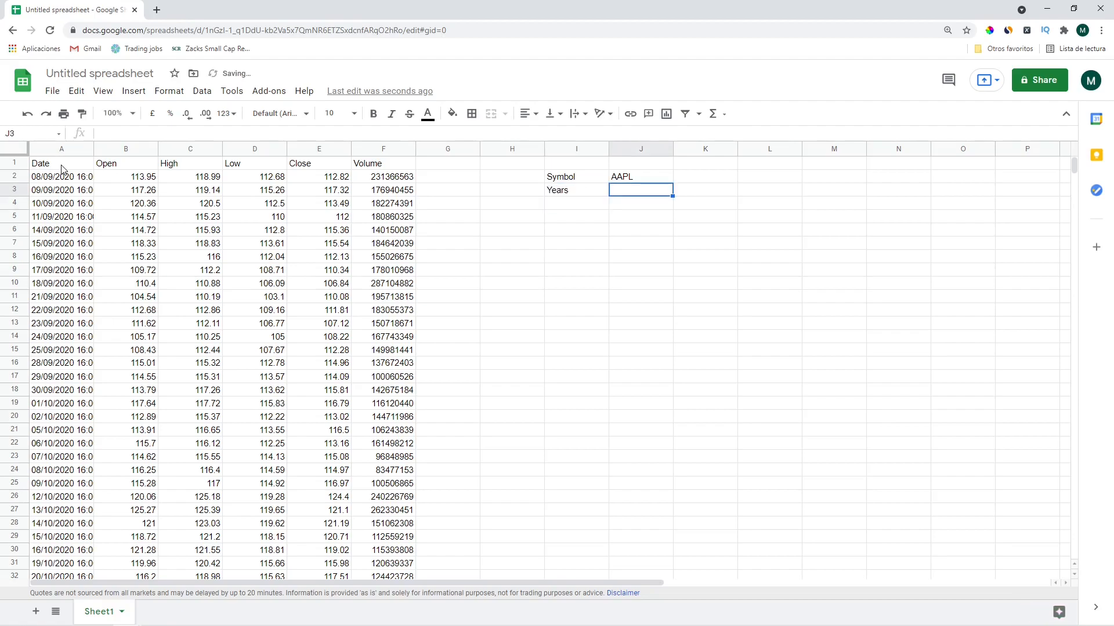
text(2)
click(660, 192)
Name cell J3 'year' and cell J2 'symbol' via the Name box
click(2, 134)
text(year)
key(Return)
click(626, 178)
click(5, 133)
text(symbol)
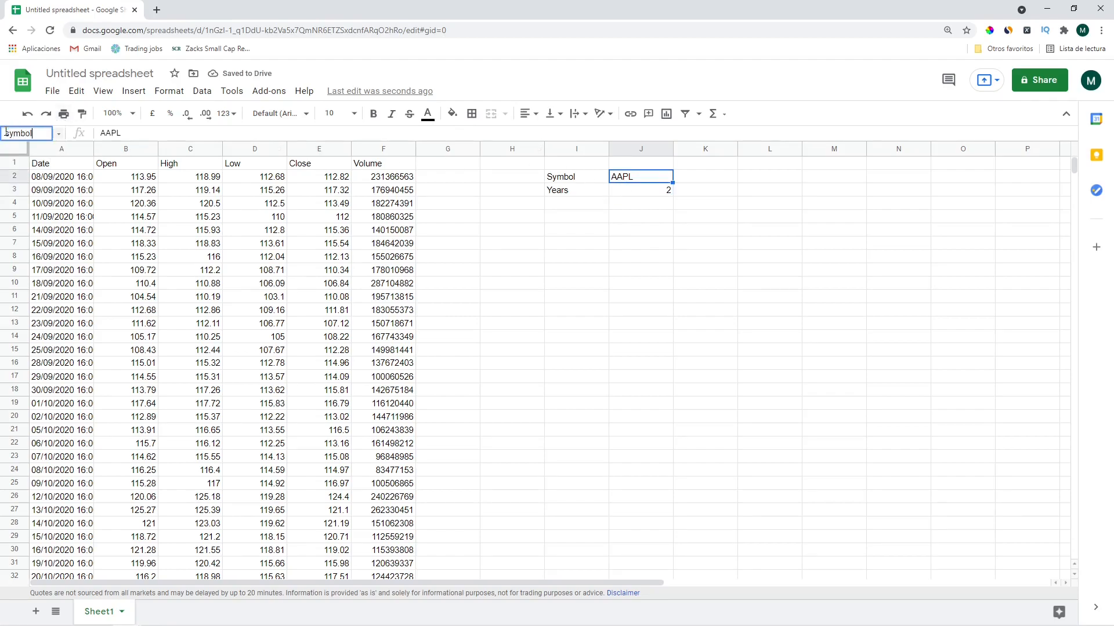
key(Return)
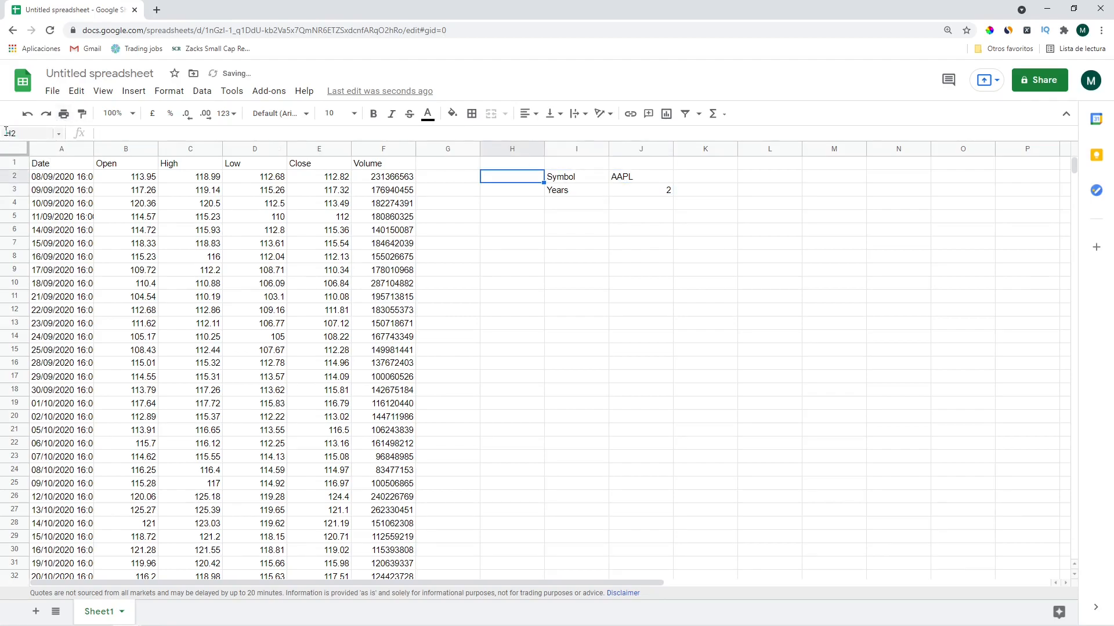
Edit the A1 formula to use symbol instead of "AAPL" and today()-365*year
click(65, 169)
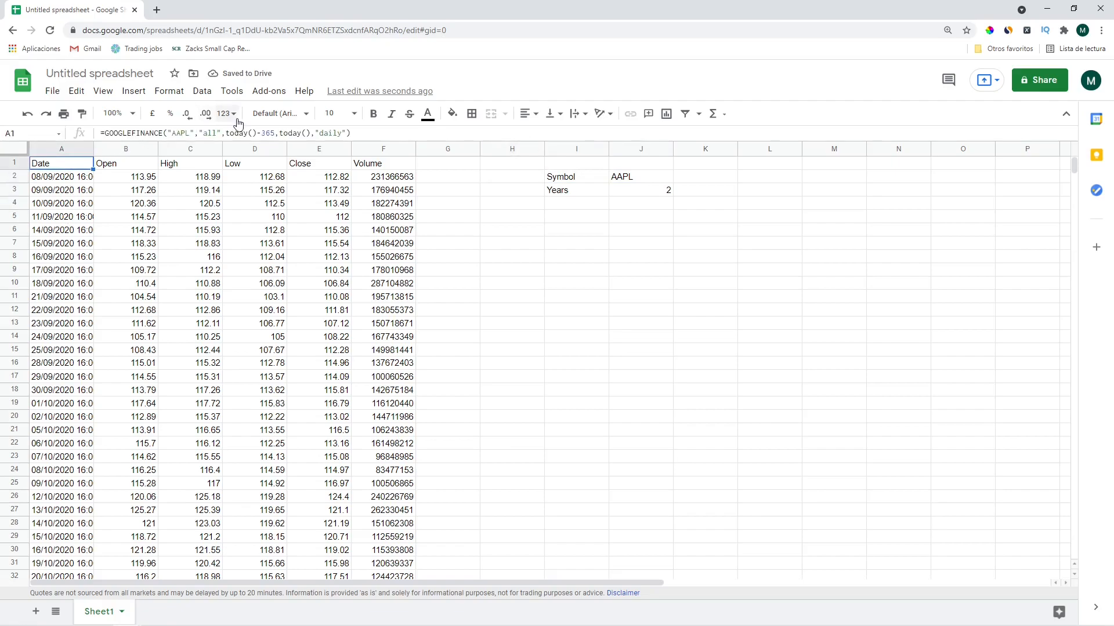
click(245, 134)
key(shift+Right)
key(shift+Right)
key(shift+Right)
key(shift+Right)
key(shift+Right)
key(shift+Right)
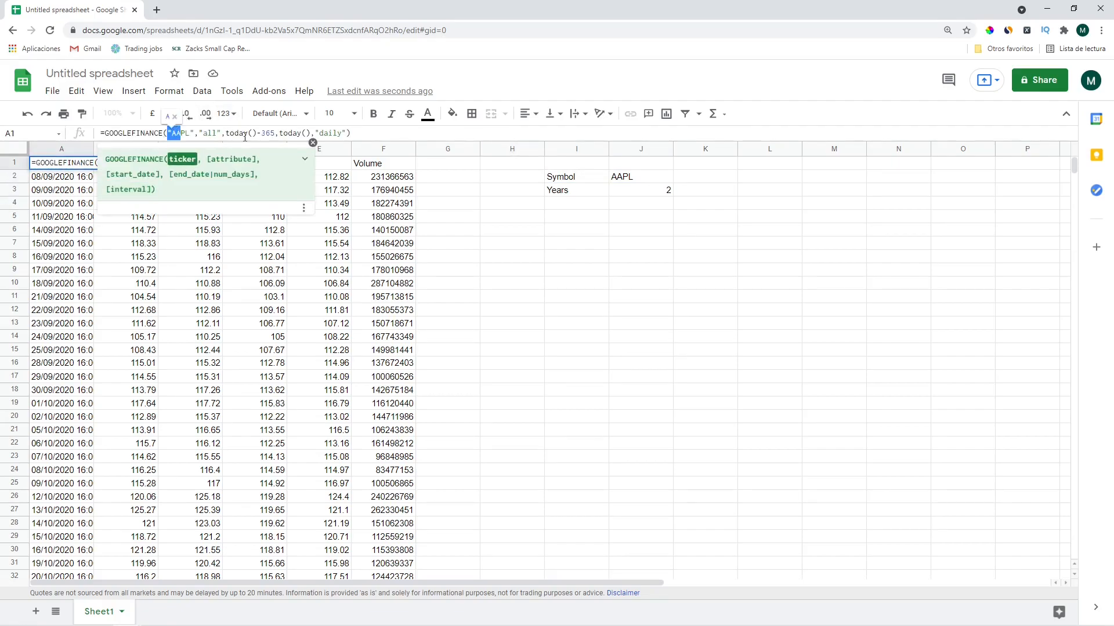
key(BackSpace)
text(symbol)
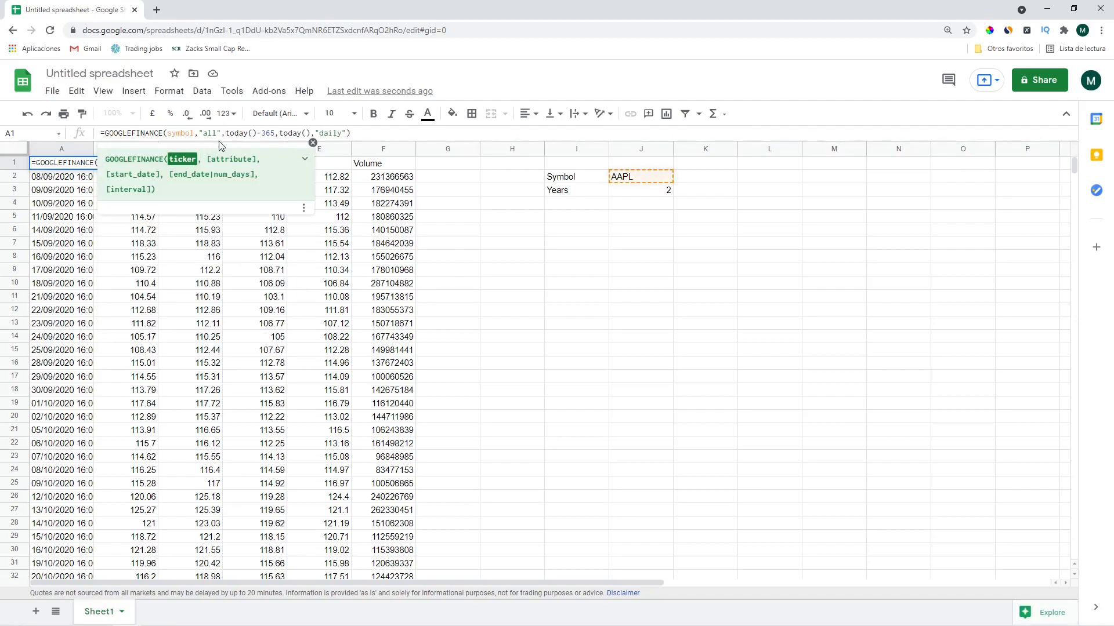
click(274, 134)
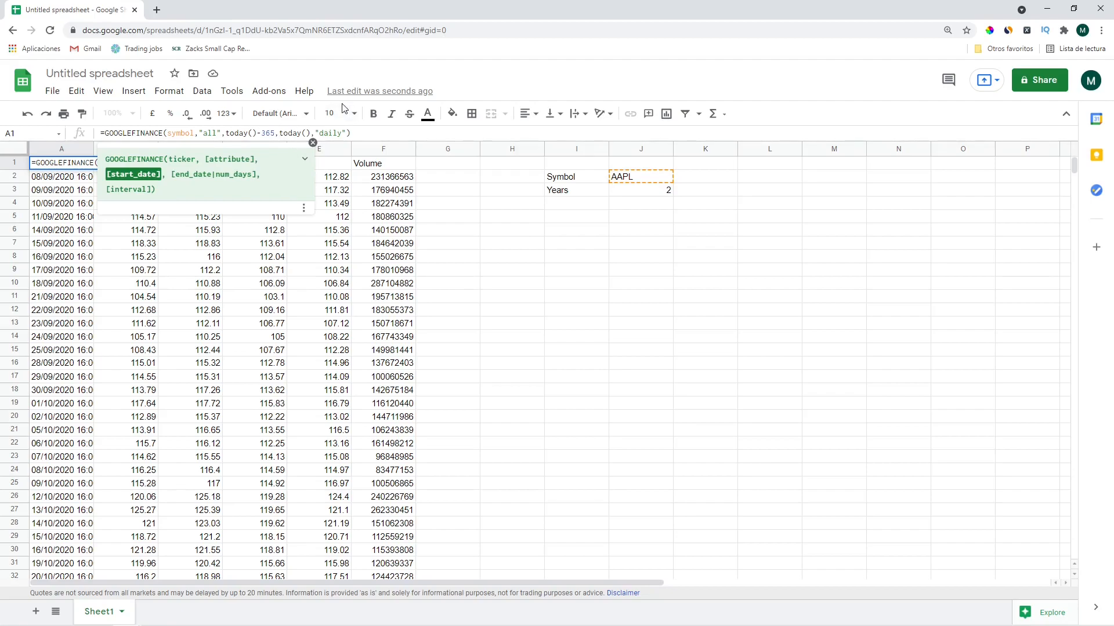
text(*)
text(year)
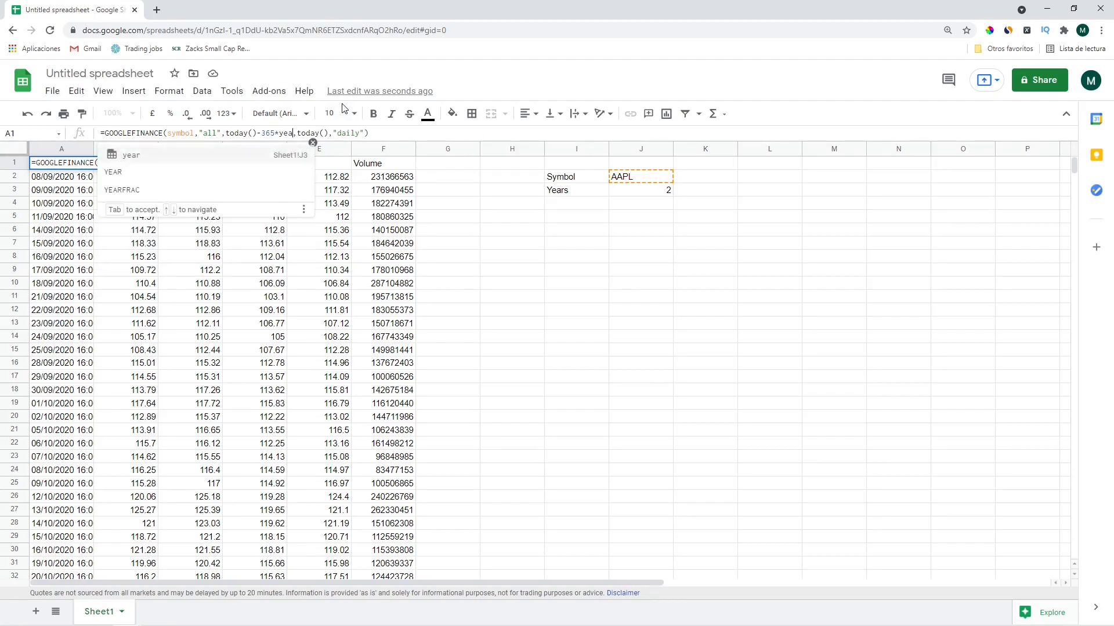
key(Return)
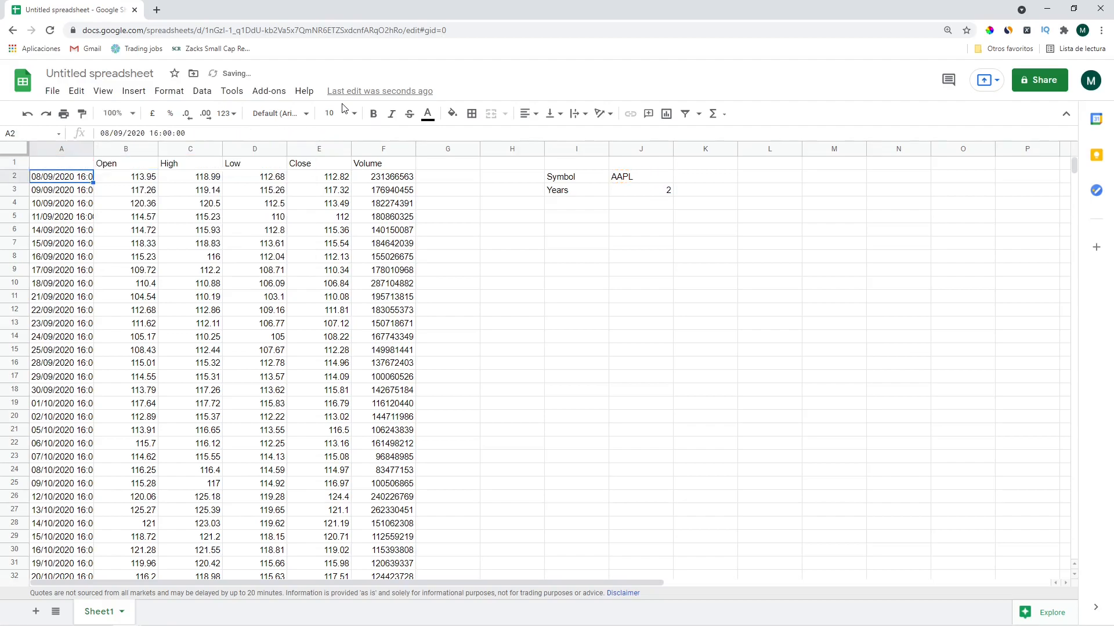
Correct and recommit the A1 formula so two years of AAPL prices load
key(Up)
click(294, 134)
key(Right)
key(Return)
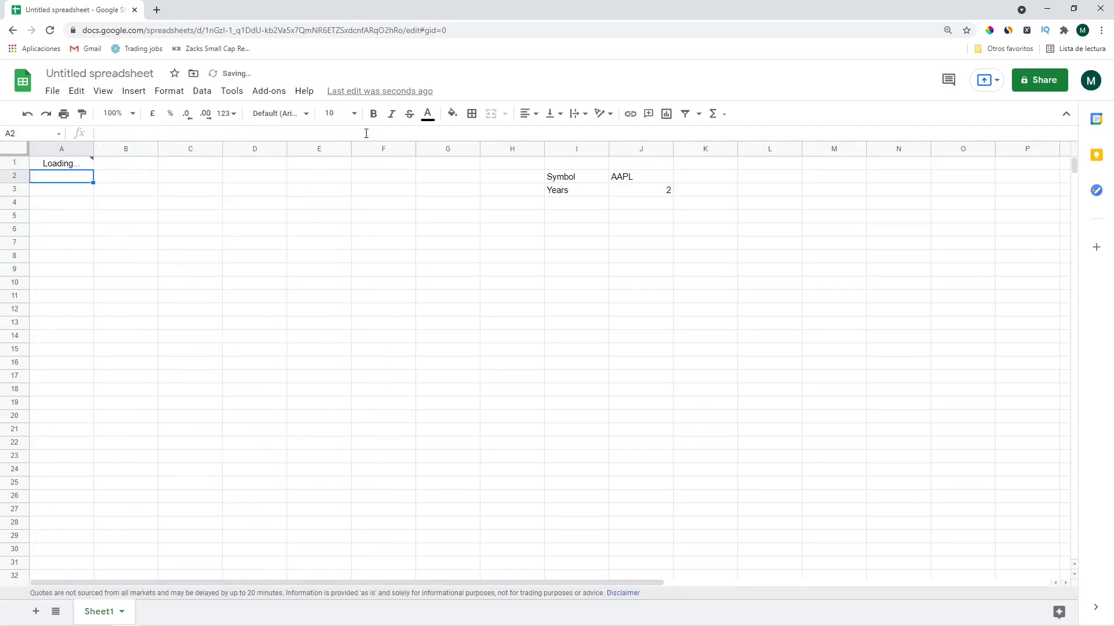
key(Right)
key(Right)
key(Right)
key(Right)
key(Right)
key(Right)
key(Right)
key(Right)
key(Right)
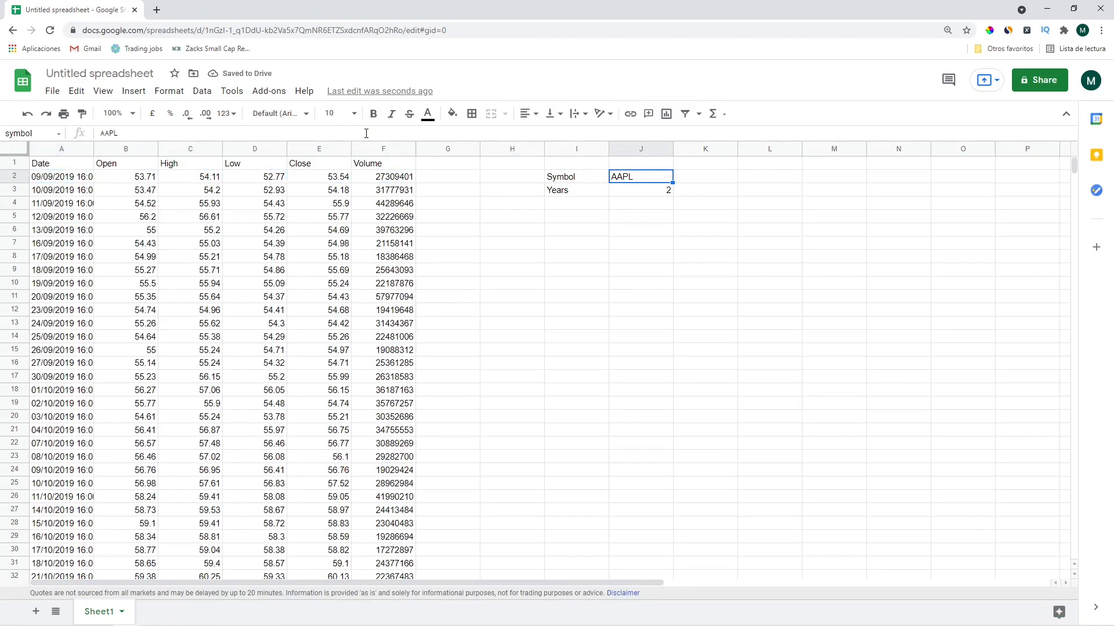
Change the symbol in J2 to msft and try 0.1 years of history
text(msft)
key(Return)
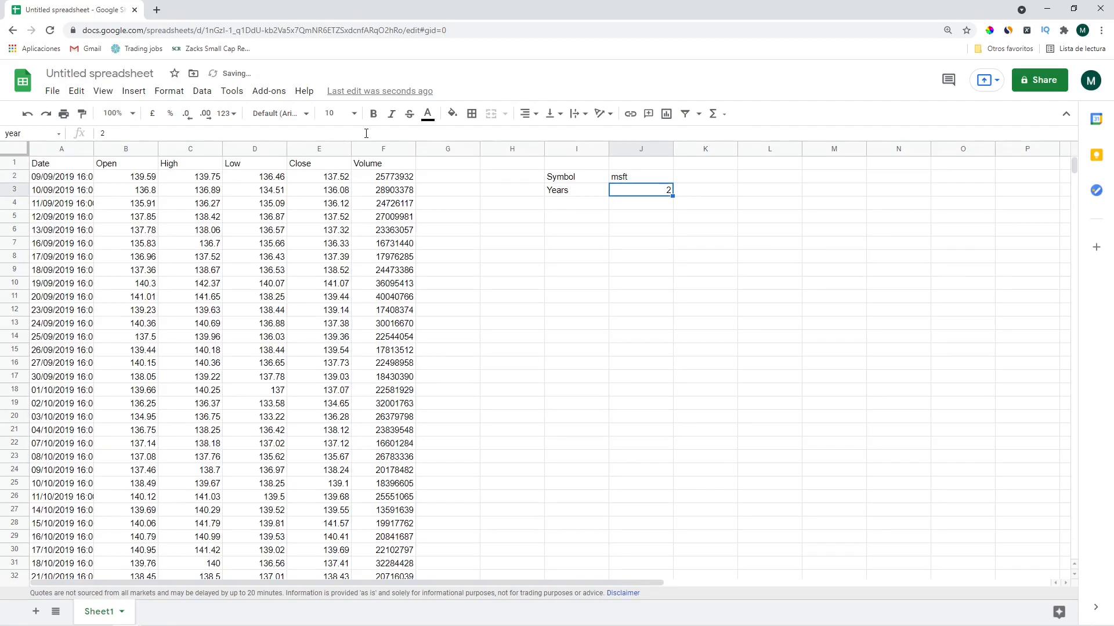
key(Left)
key(Left)
key(Left)
key(Left)
key(Left)
key(Left)
key(Left)
key(Left)
key(Left)
key(Right)
key(Right)
key(Right)
key(Right)
key(Right)
key(Right)
key(Right)
key(Right)
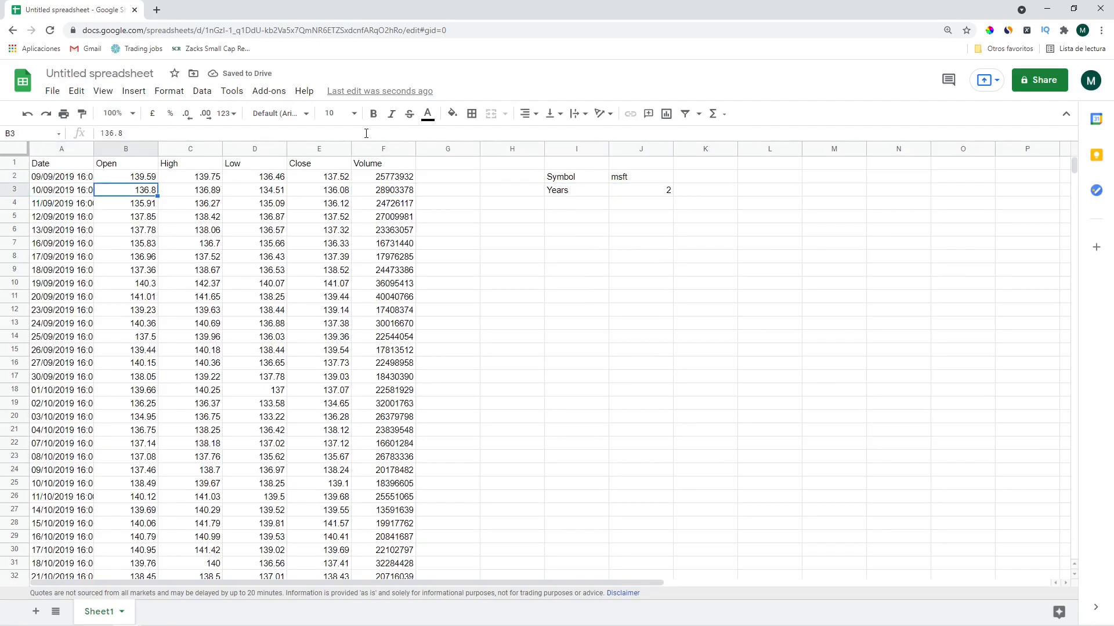
key(Right)
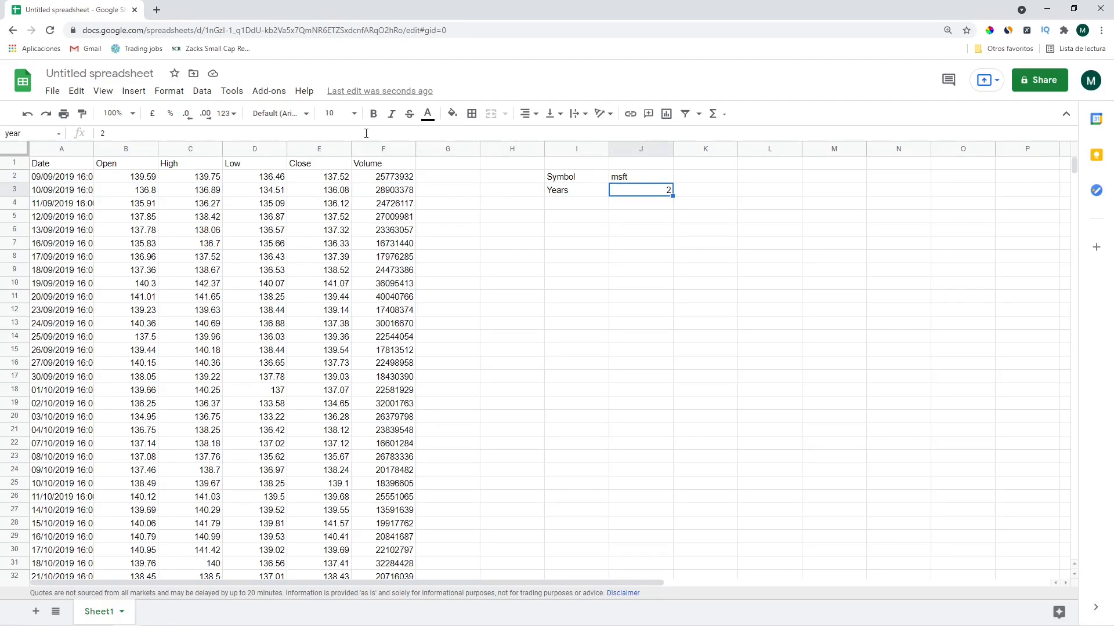
text(.1)
key(Return)
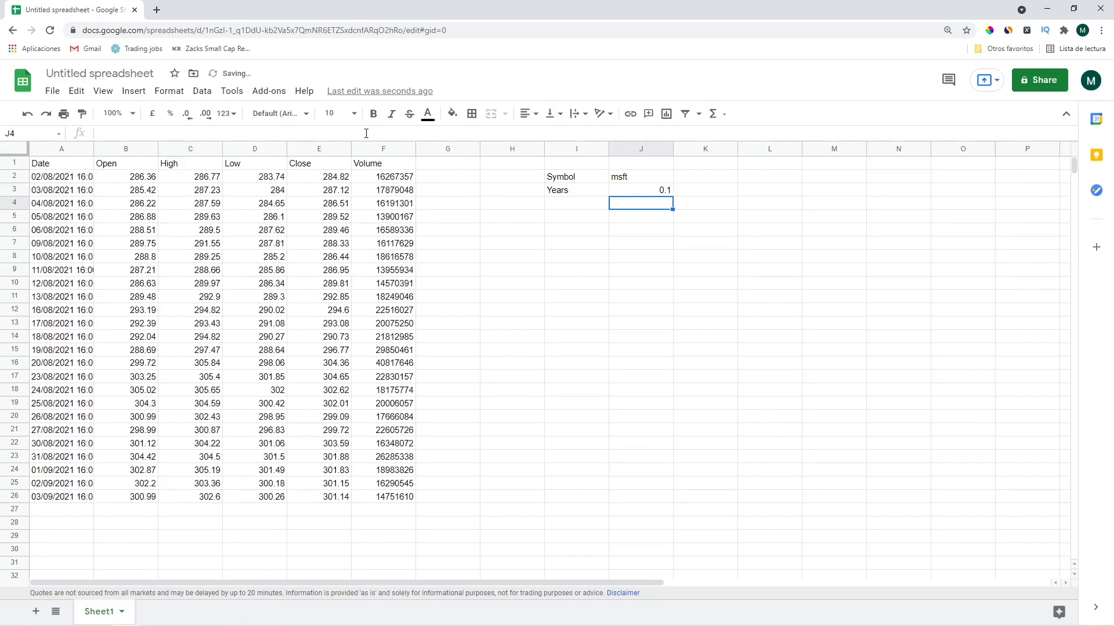
Set Years to 1 so msft prices load from 08/09/2020
drag(126, 176, 151, 498)
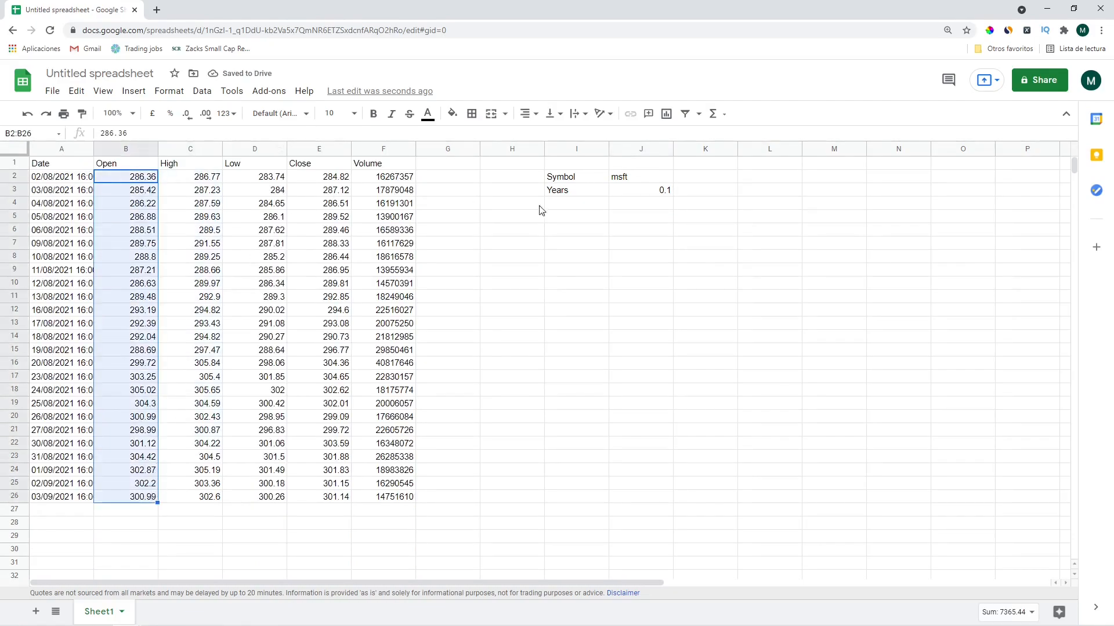
click(662, 187)
text(1)
key(Return)
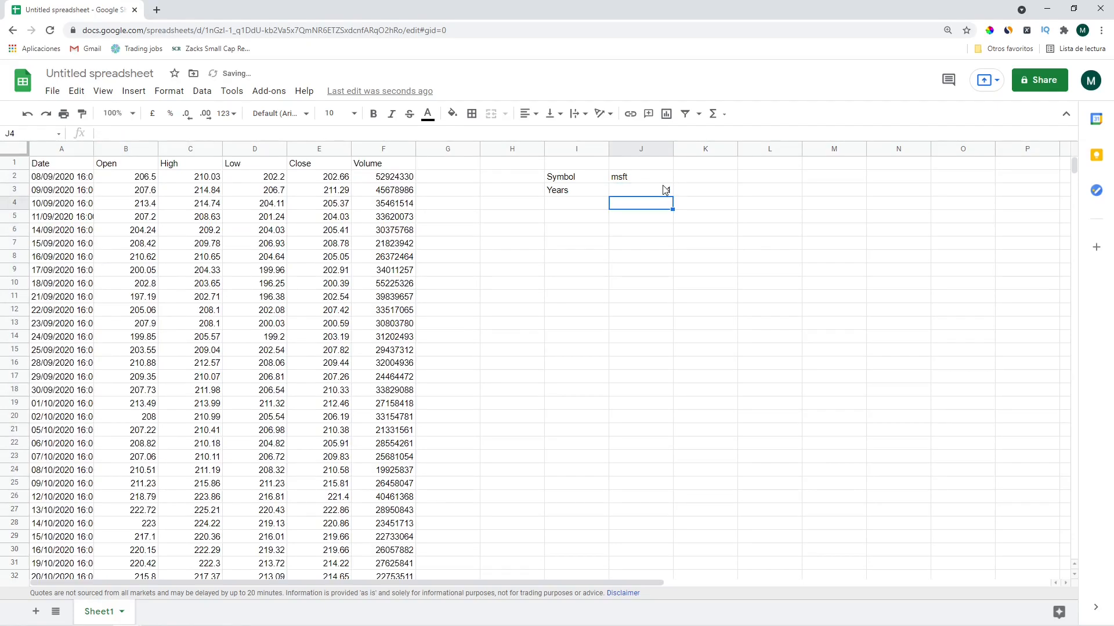
click(242, 205)
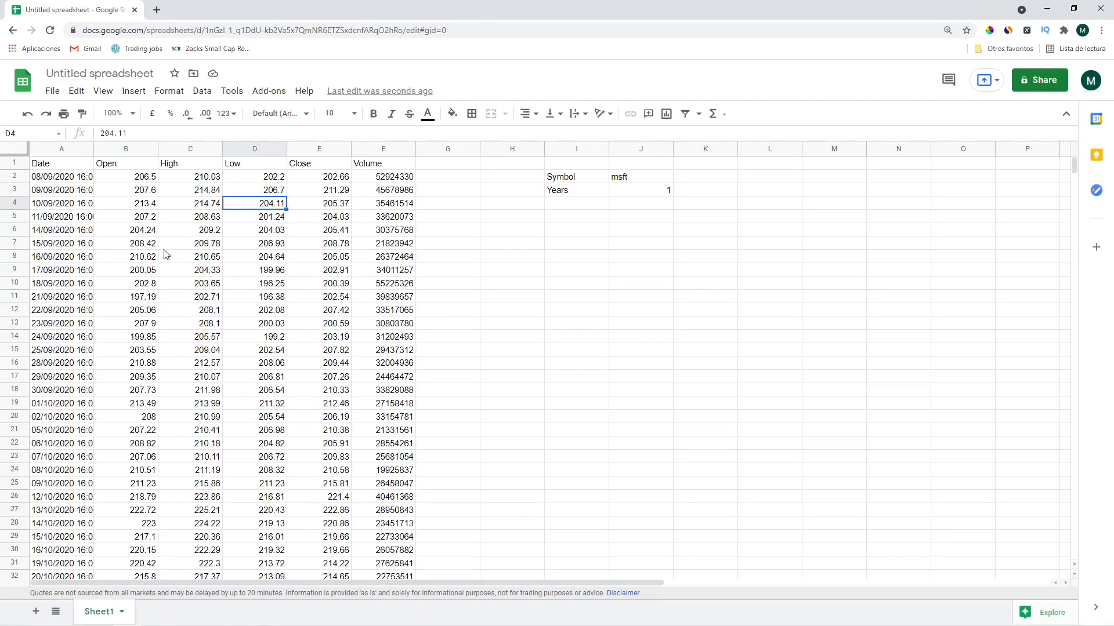
Search 'bollinger bands investopedia' and open the Bollinger Band Definition article to its formula
click(156, 10)
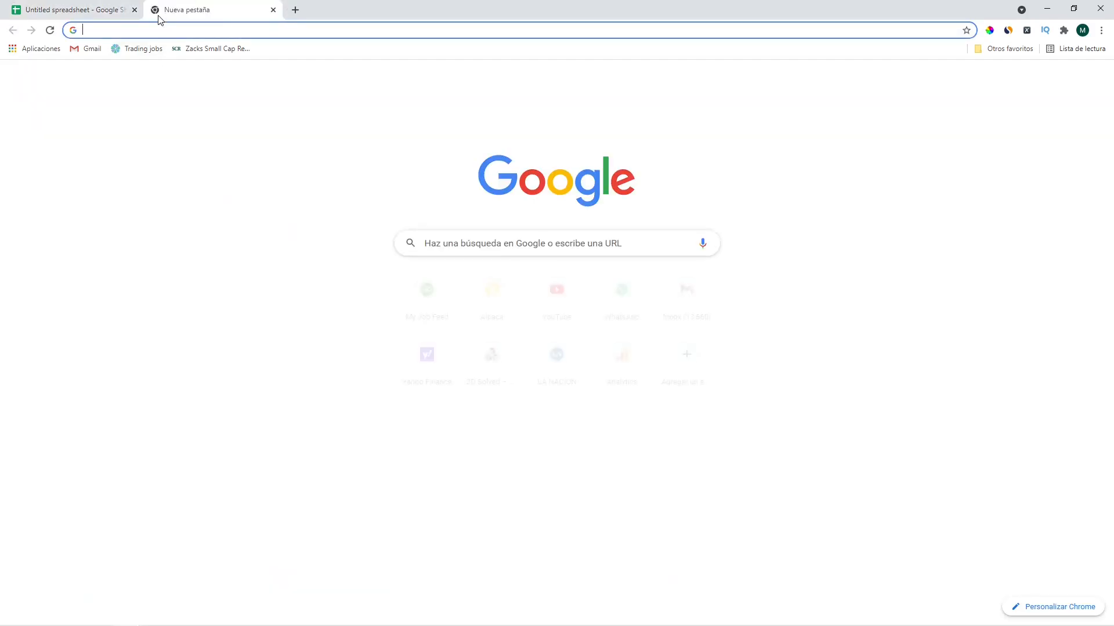
text(bollinger bands inves)
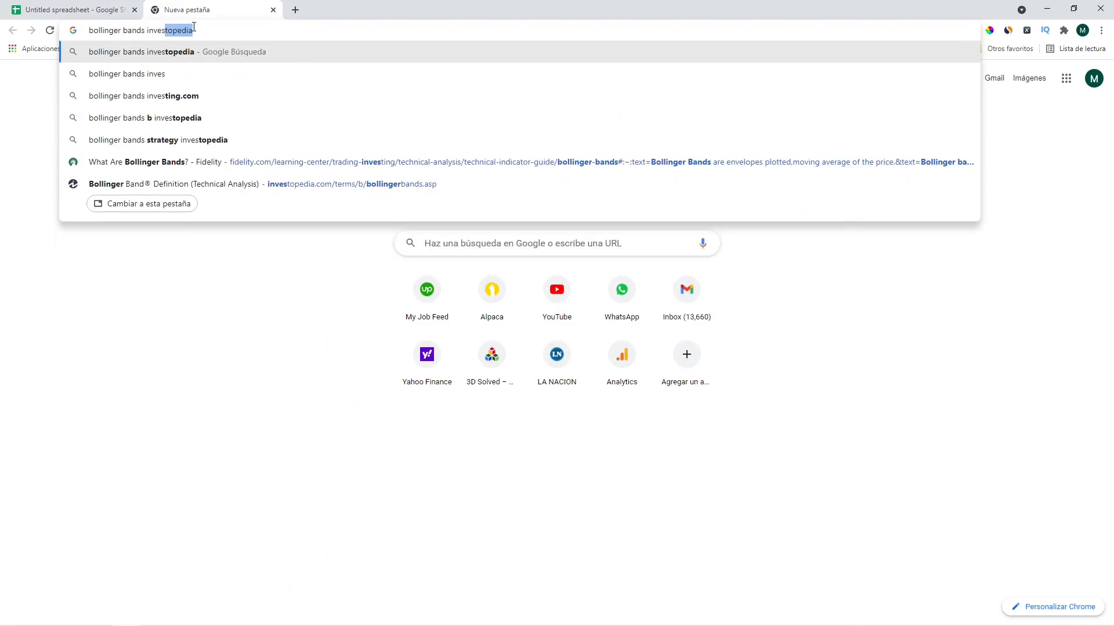
text(top)
key(Return)
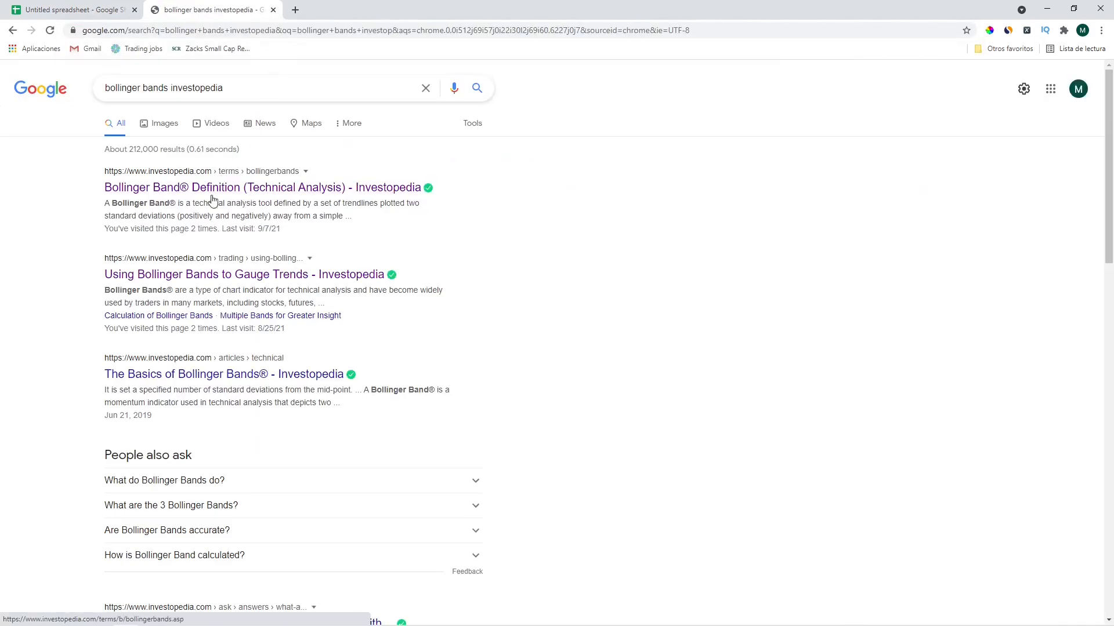
middle_click(210, 195)
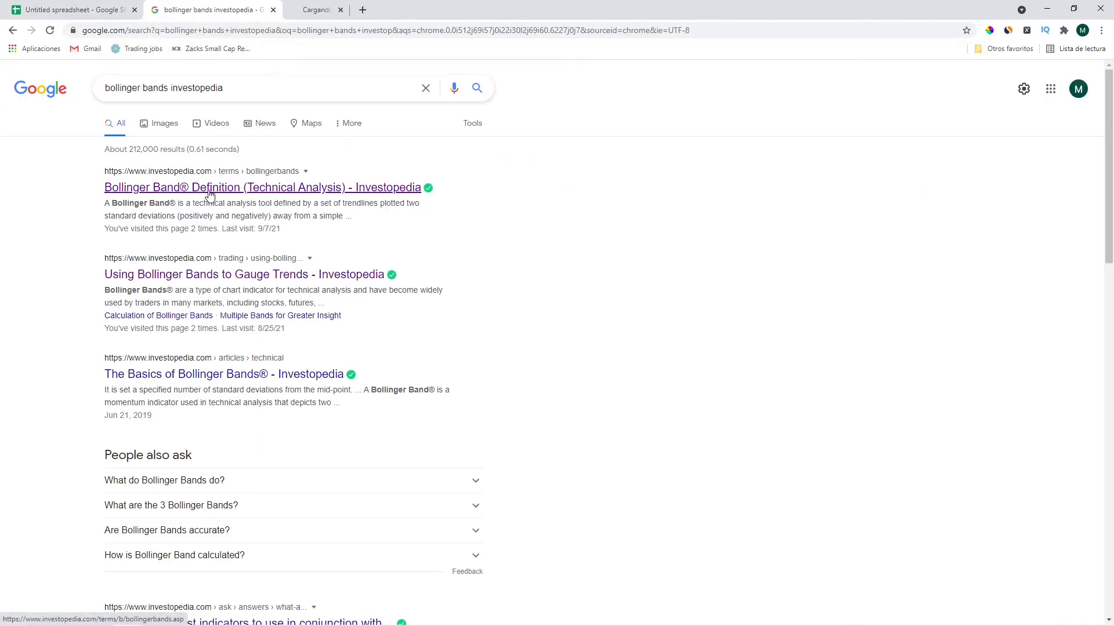
middle_click(192, 279)
click(373, 12)
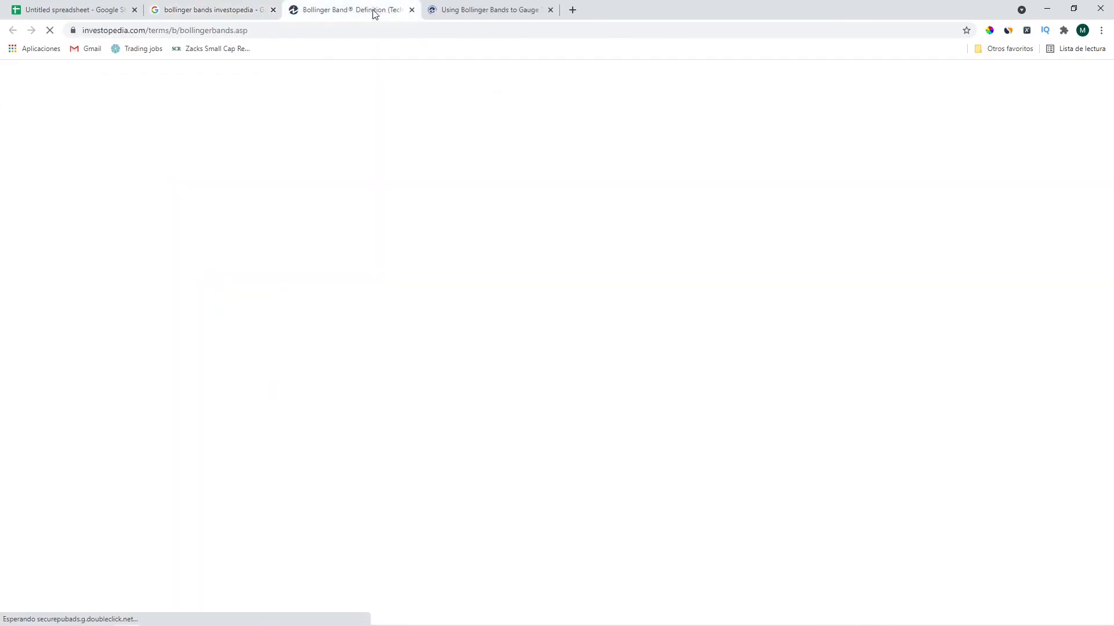
scroll(372, 235, down, 10)
scroll(383, 235, down, 3)
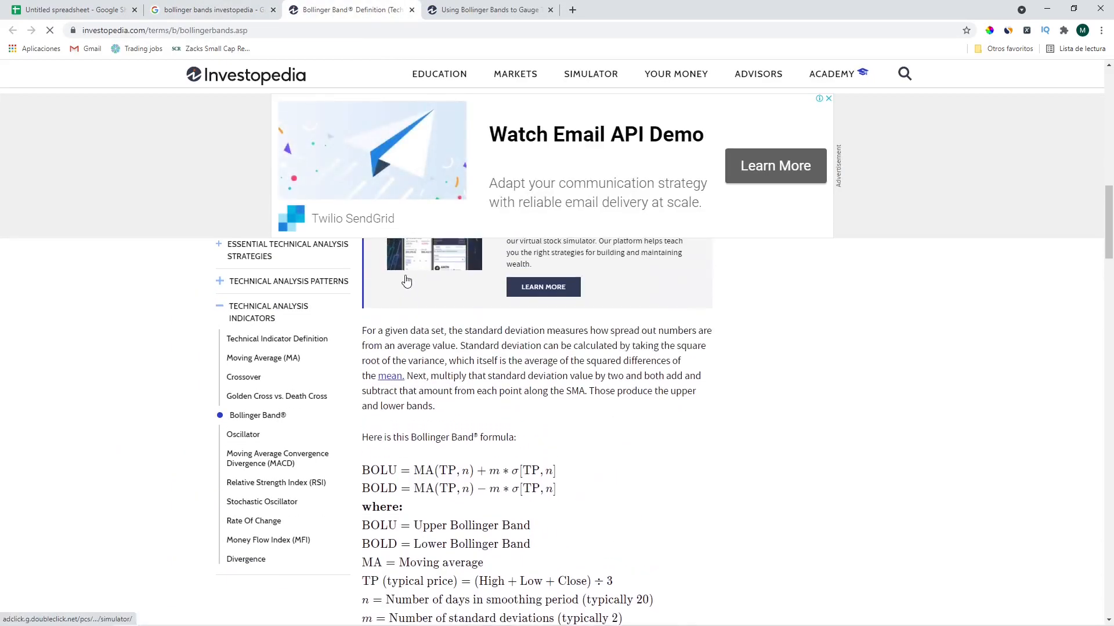
scroll(402, 280, down, 2)
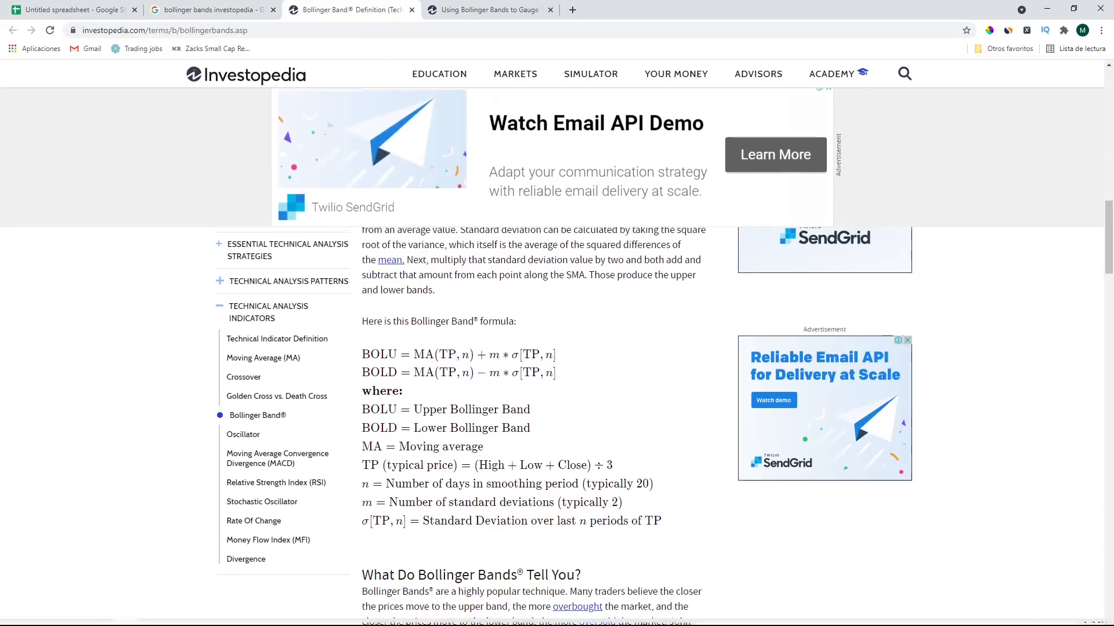
Snip the Bollinger Band formula block and paste the image into the sheet at I9
click(15, 619)
text(snip)
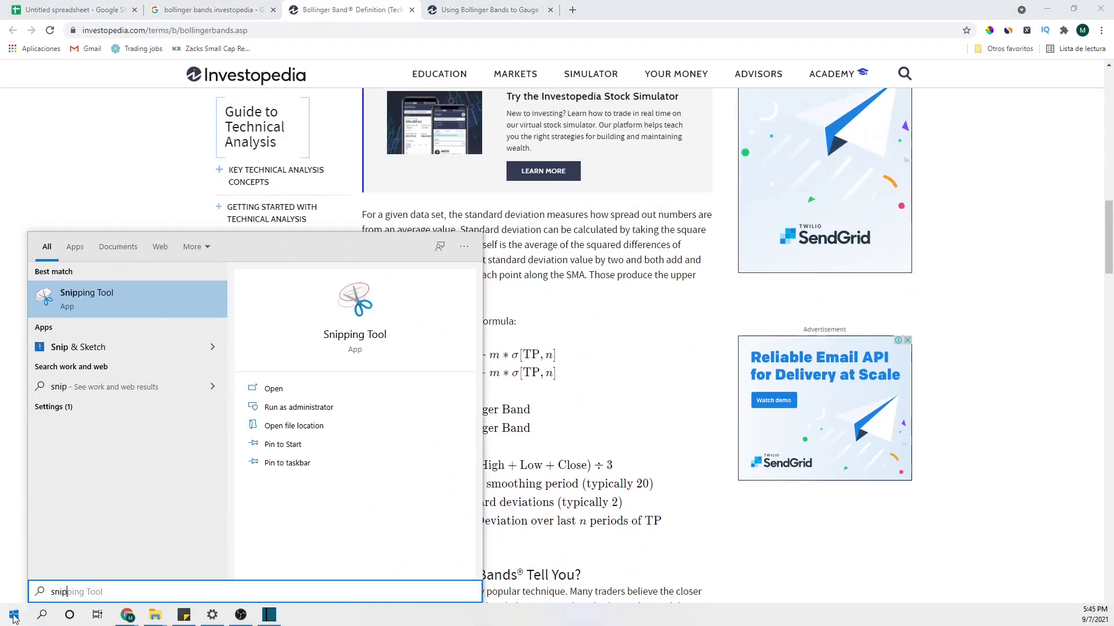
key(Return)
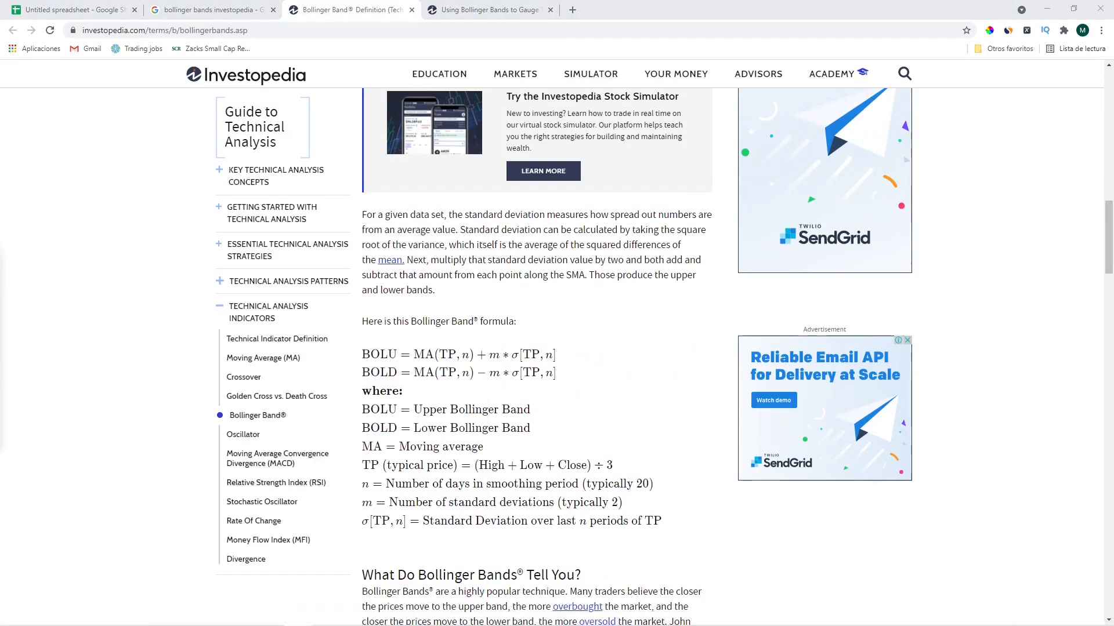
drag(360, 314, 661, 532)
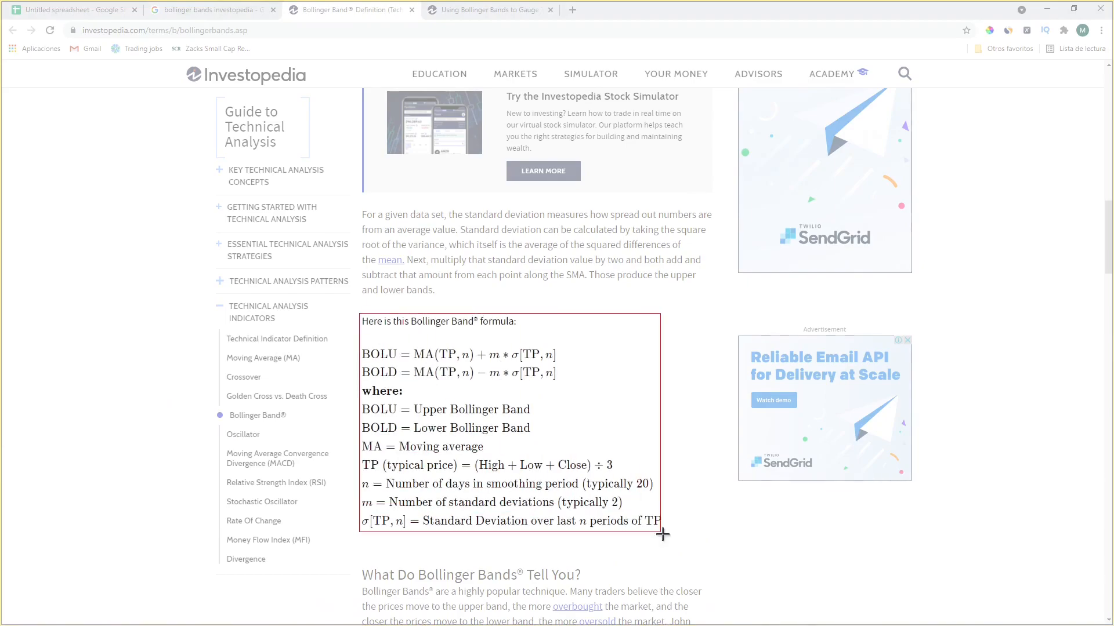
click(77, 8)
click(614, 269)
click(591, 270)
key(ctrl+v)
click(552, 232)
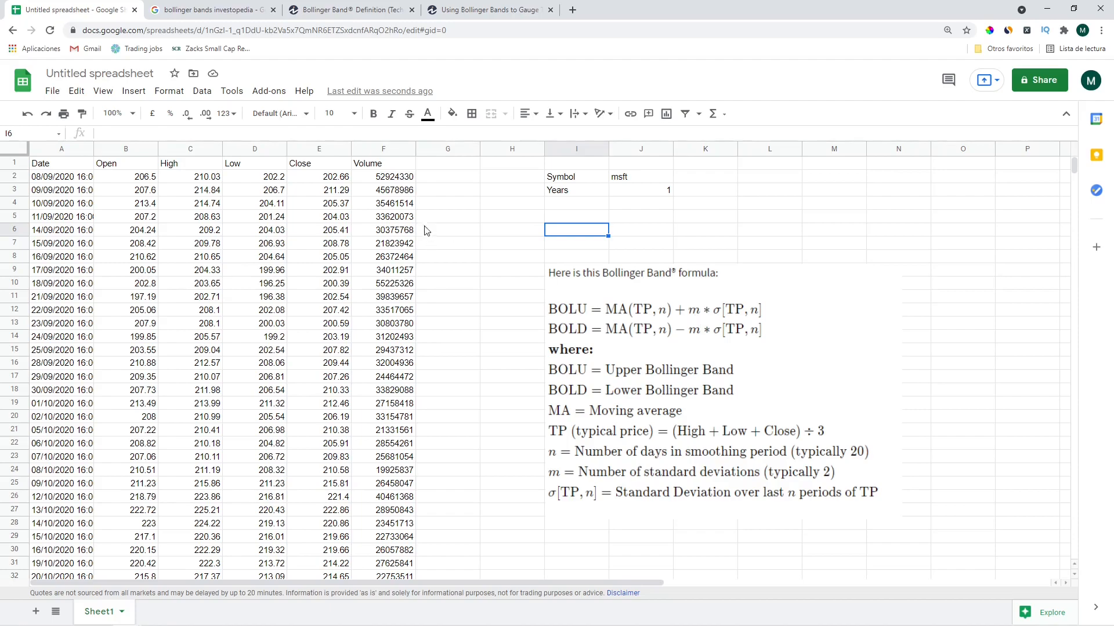
Add the HLC_3 header in G1 and enter =average(C2:E2) in G2
click(443, 168)
text(Ti)
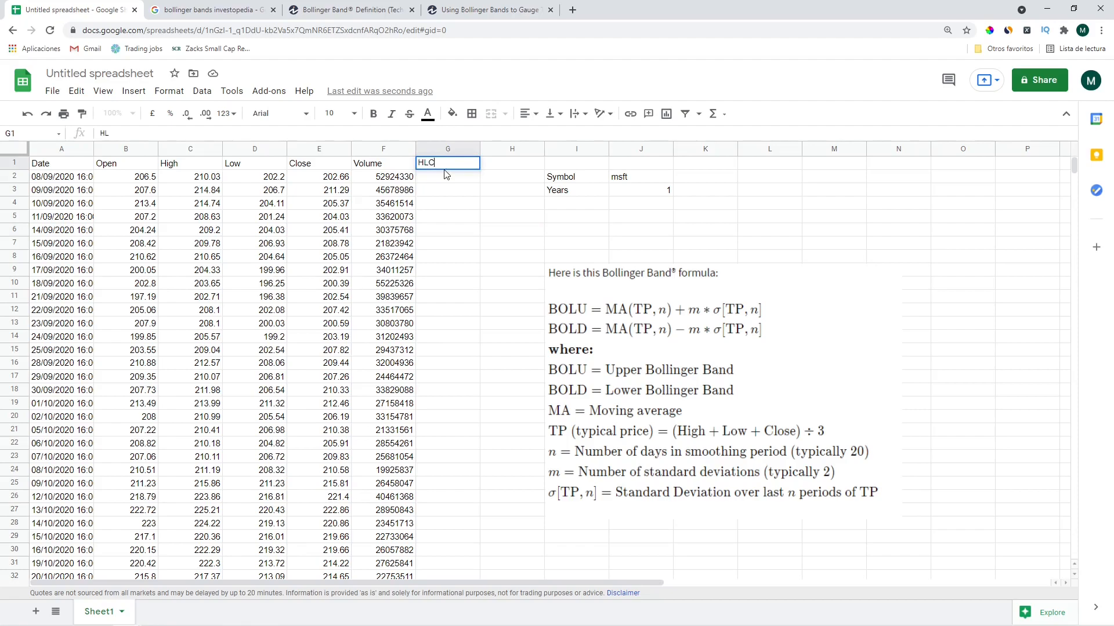
key(Return)
text(=sum*su)
key(BackSpace)
key(BackSpace)
key(BackSpace)
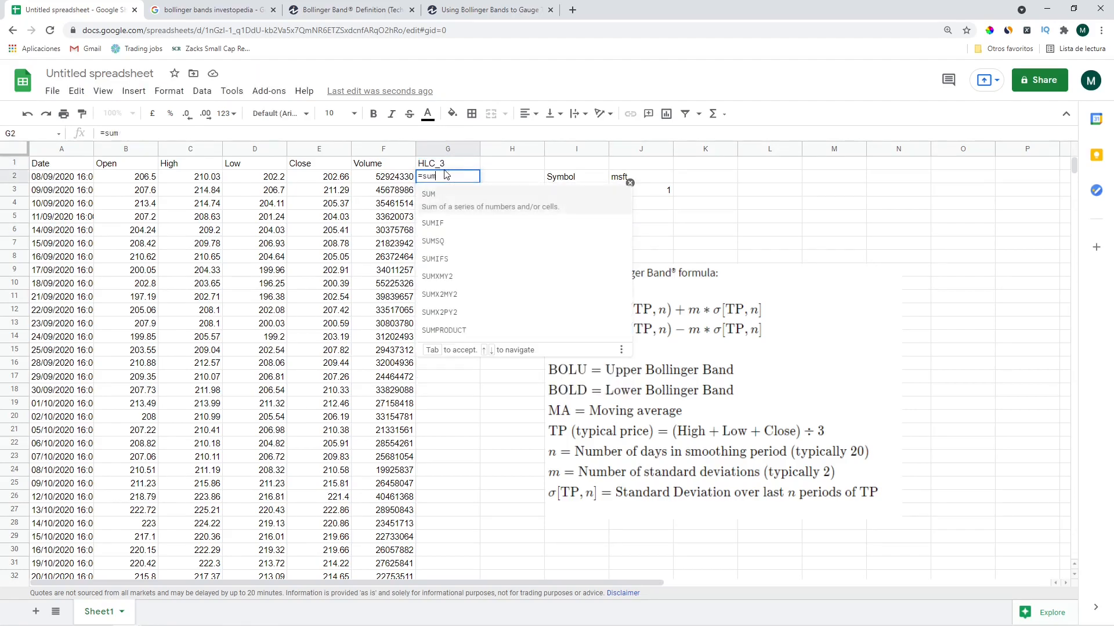
text(()
key(Left)
key(Left)
key(Left)
key(Left)
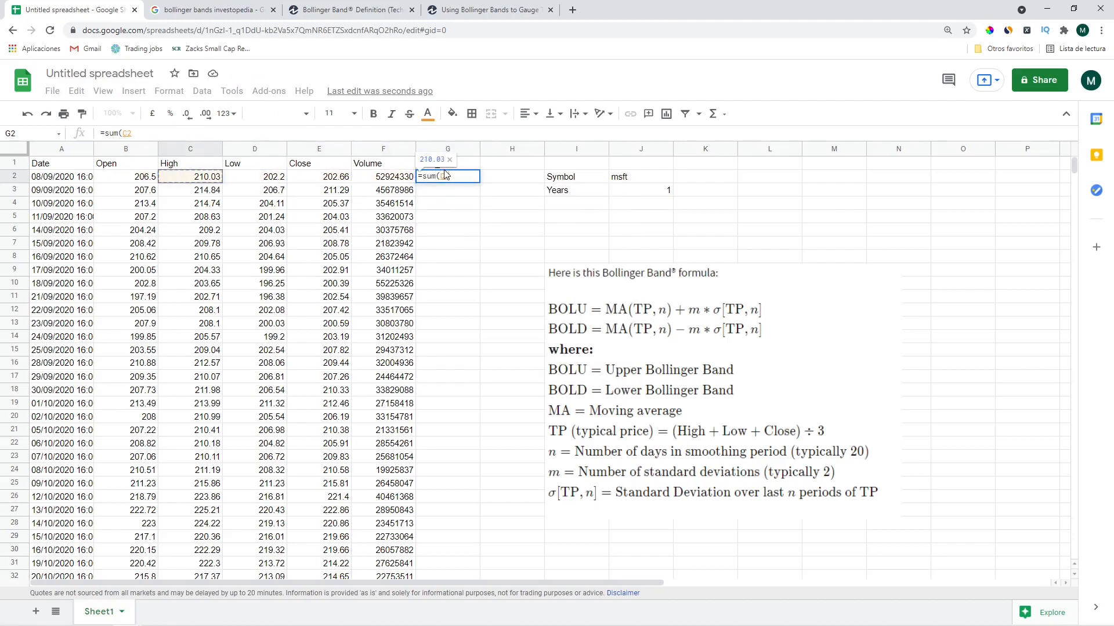
key(shift+Right)
key(shift+Right)
text()/3)
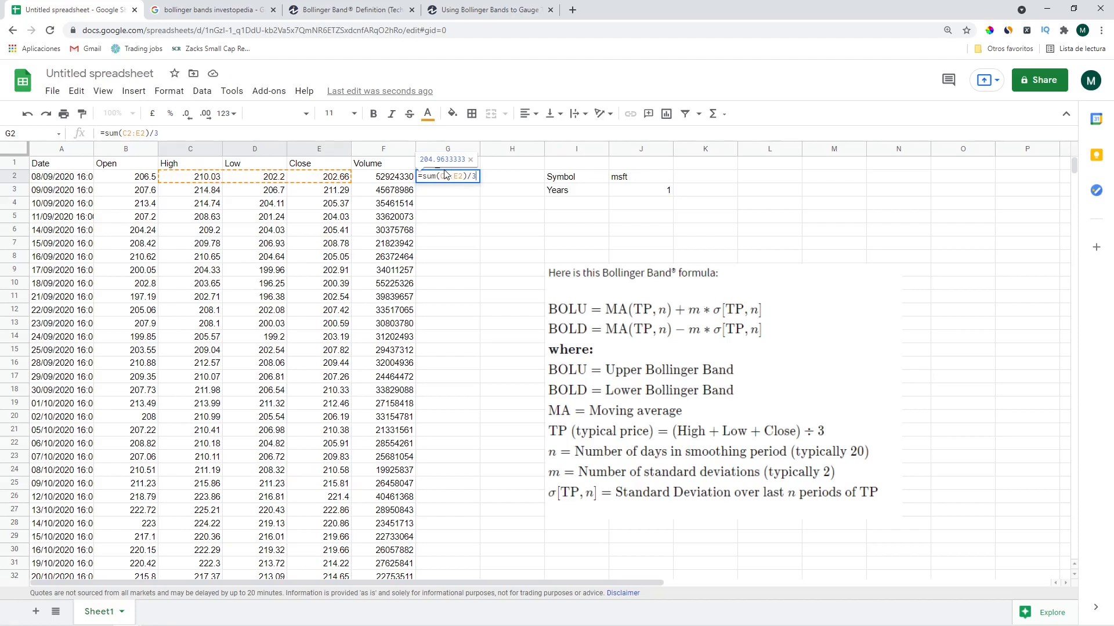
key(BackSpace)
key(BackSpace)
key(BackSpace)
key(BackSpace)
key(BackSpace)
key(BackSpace)
key(BackSpace)
key(BackSpace)
key(BackSpace)
key(BackSpace)
key(BackSpace)
key(BackSpace)
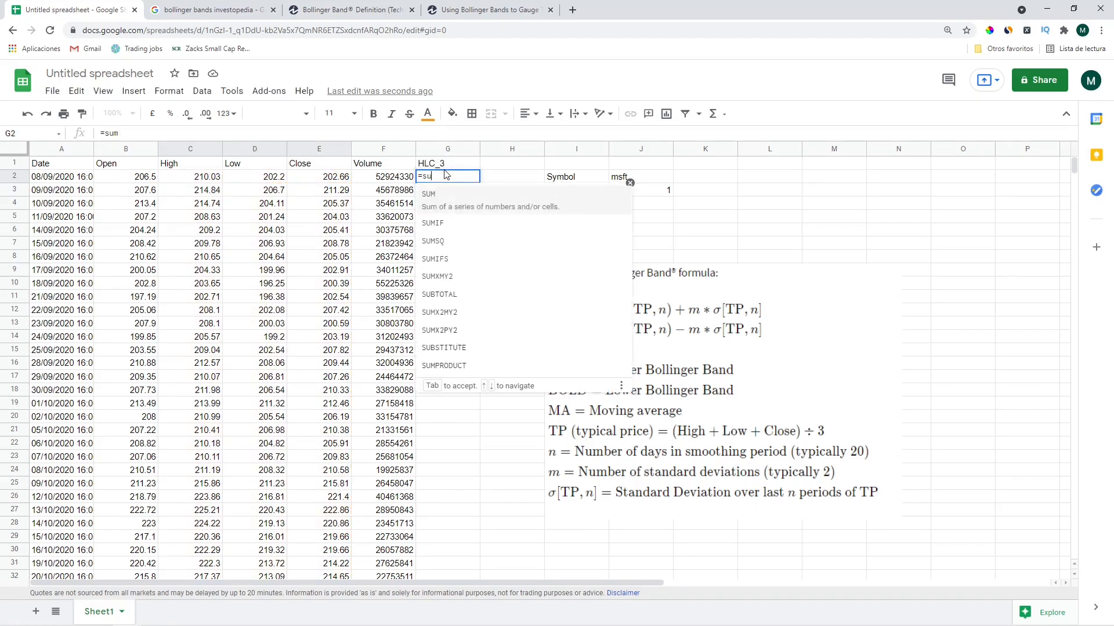
text(average()
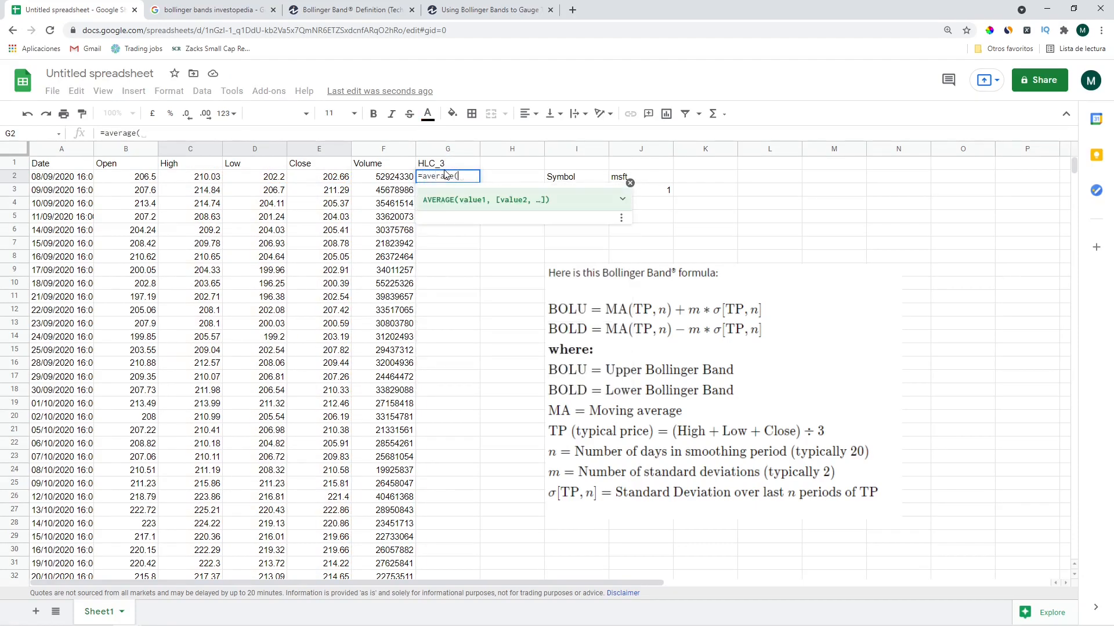
key(Left)
key(Left)
key(Left)
key(Left)
key(shift+Right)
key(shift+Right)
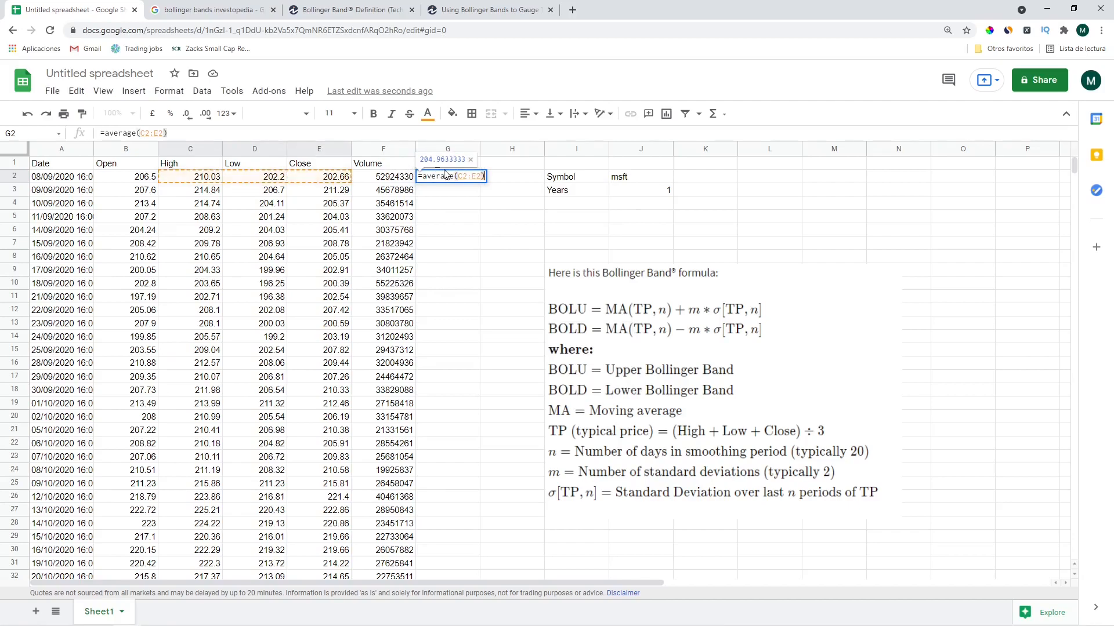
text())
key(Return)
Copy the G2 average formula down column G to row 252
click(445, 175)
key(ctrl+c)
key(Left)
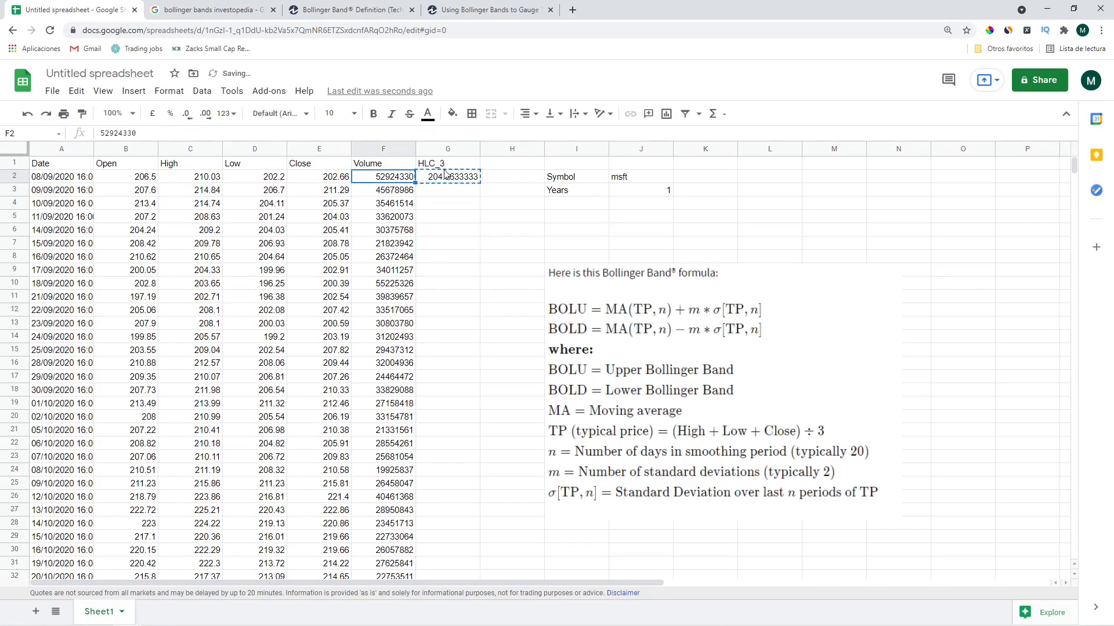
key(ctrl+Down)
key(Right)
key(ctrl+shift+Up)
key(ctrl+v)
key(ctrl+Up)
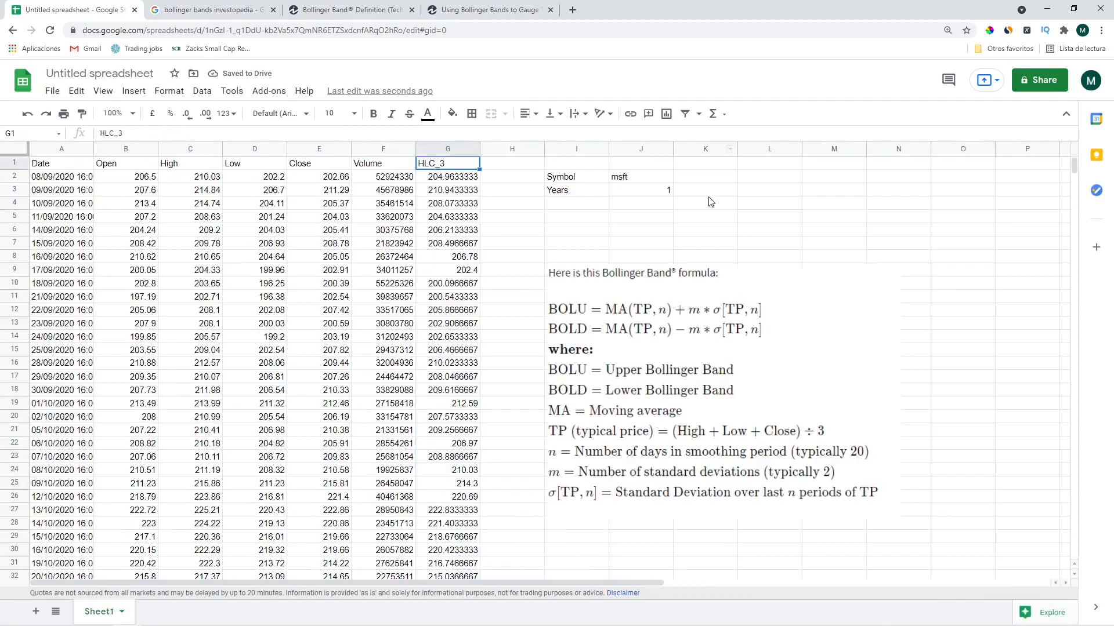
Change Years in J3 to 5 so msft data loads from 08/09/2016
click(661, 194)
text(5)
key(Return)
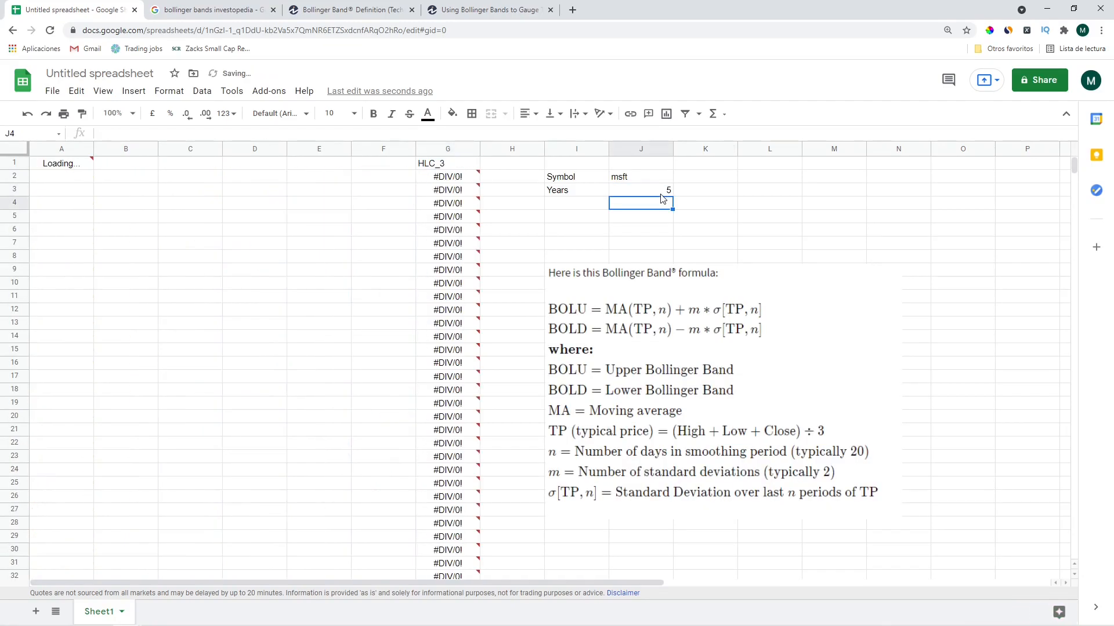
key(Left)
key(Left)
key(Left)
Extend the HLC_3 average formula down column G to row 1258
key(Up)
key(Down)
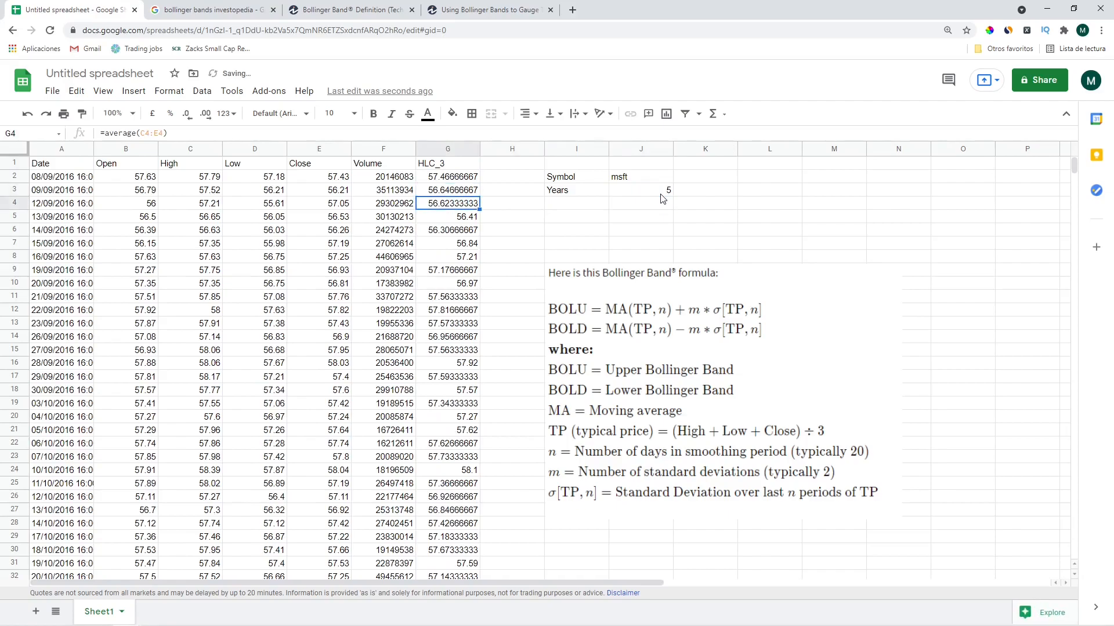
key(ctrl+Down)
key(ctrl+c)
key(Left)
key(ctrl+Down)
key(Right)
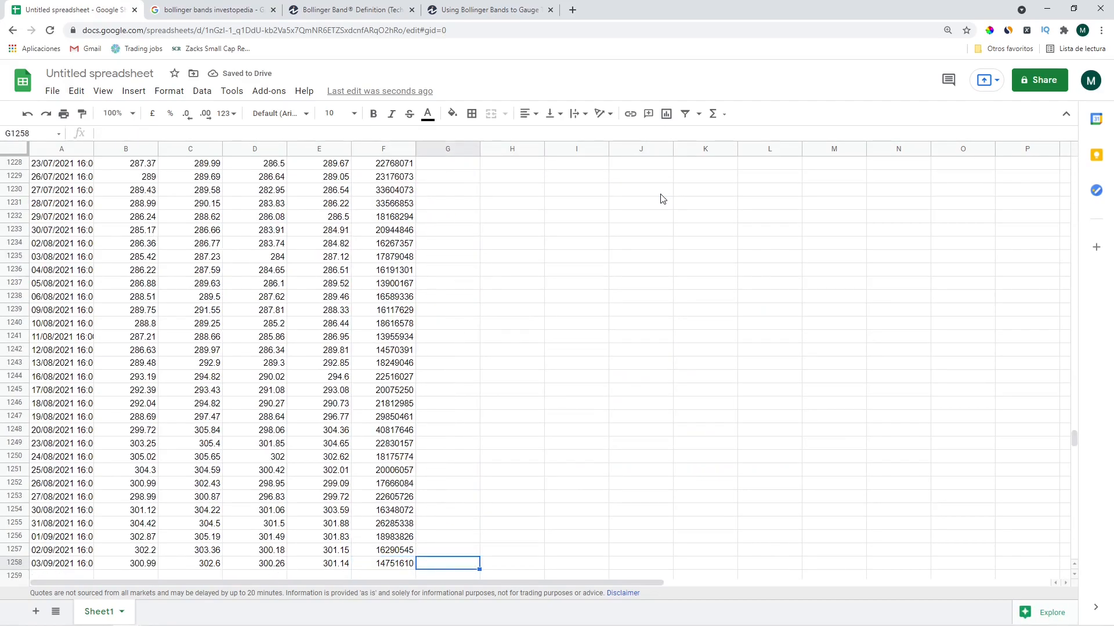
key(ctrl+shift+Up)
key(ctrl+v)
key(ctrl+Up)
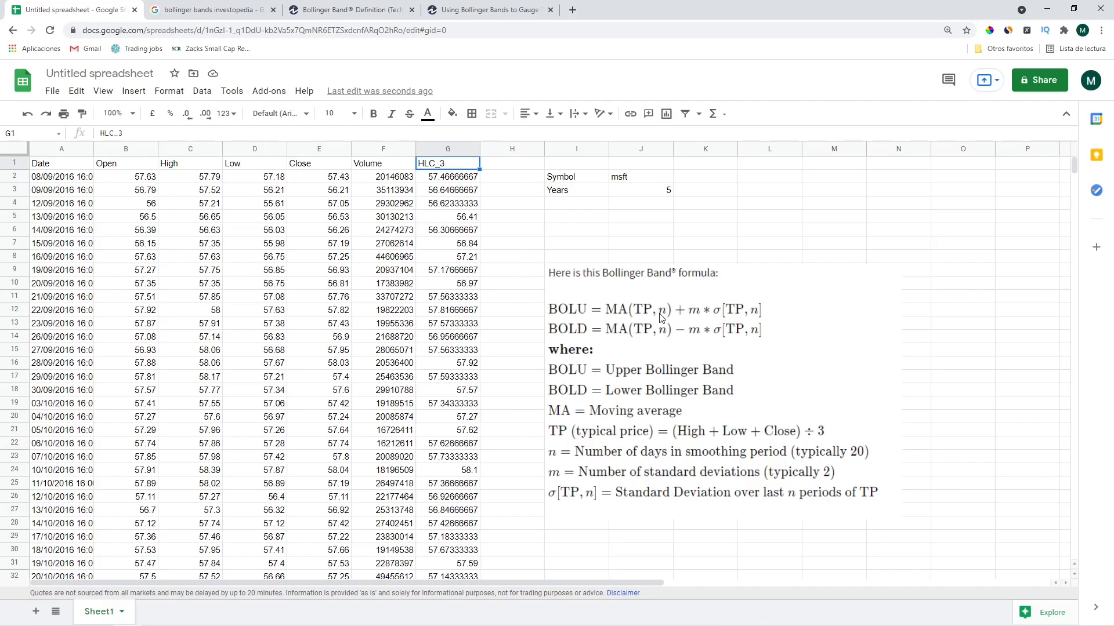
Move the formula image right and enter =average(G2:G21) in H21, giving 57.222
drag(660, 317, 819, 297)
click(447, 310)
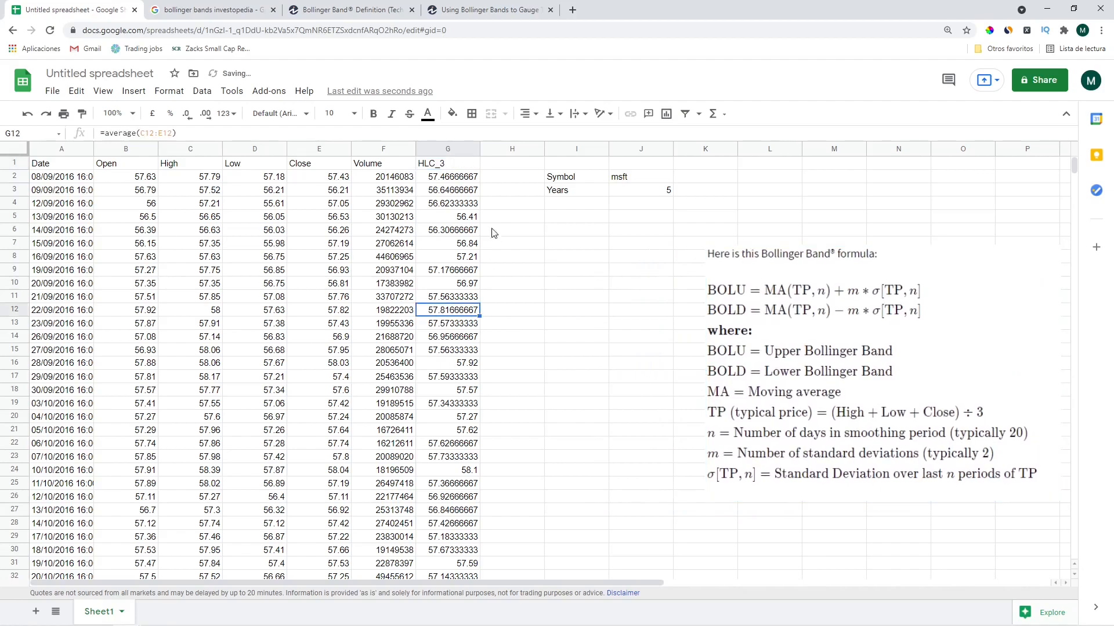
click(499, 176)
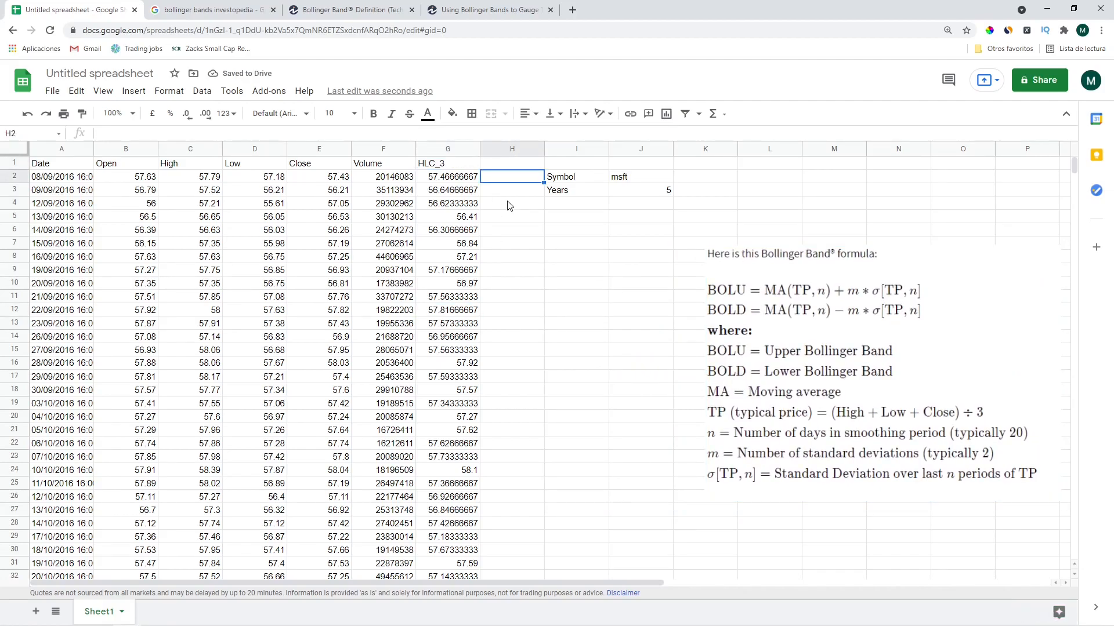
click(509, 205)
click(513, 243)
click(518, 430)
text(+average)
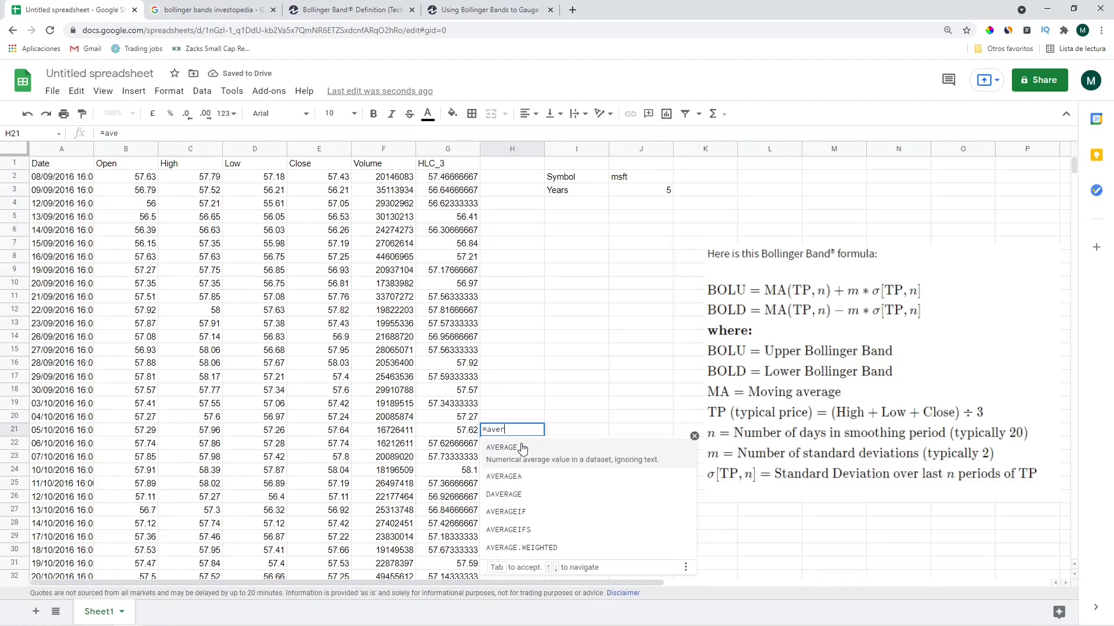
click(522, 446)
key(Left)
key(shift+Up)
key(shift+Up)
key(shift+Up)
key(shift+Up)
key(shift+Up)
key(shift+Up)
key(shift+Up)
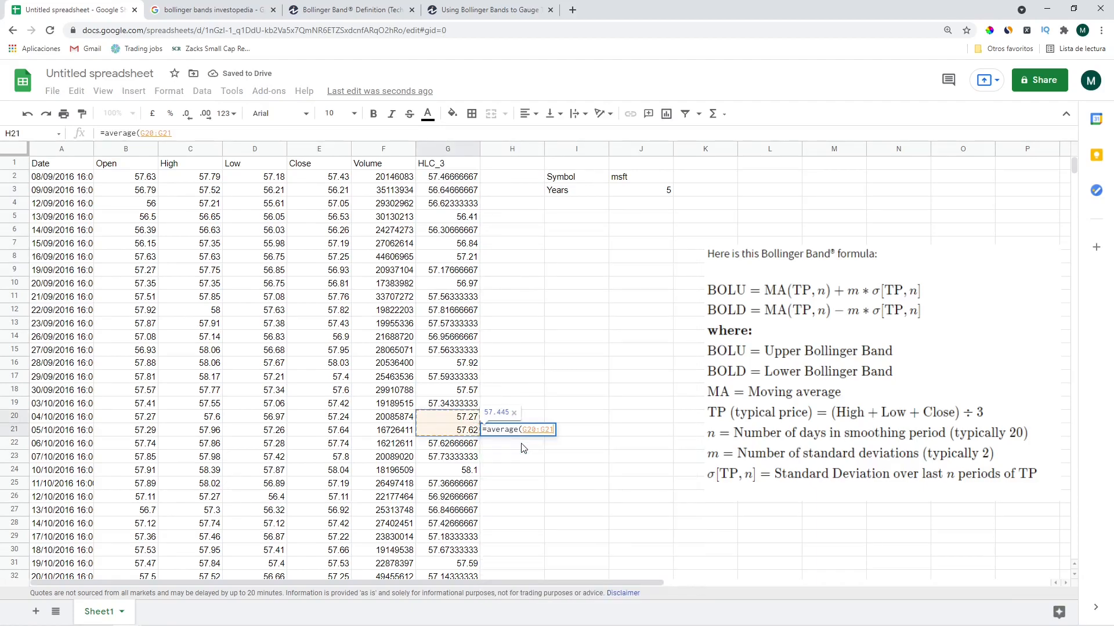
key(shift+Up)
key(shift+Up)
key(shift+Up)
key(shift+Up)
key(shift+Up)
key(shift+Up)
key(shift+Up)
key(shift+Up)
key(shift+Up)
key(shift+Up)
key(shift+Up)
key(shift+Up)
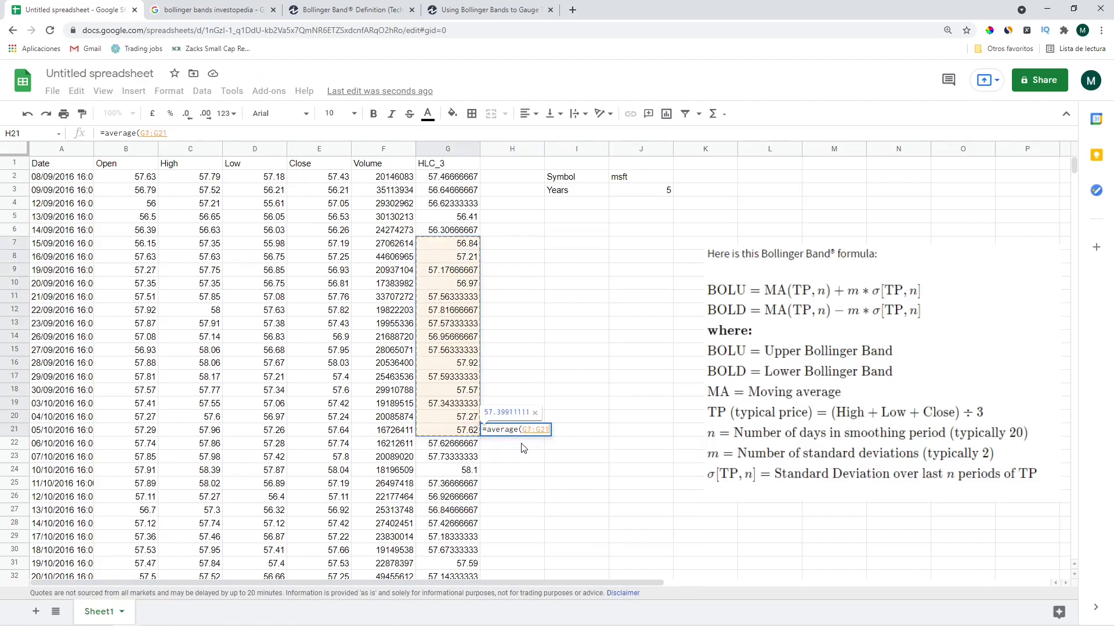
text())
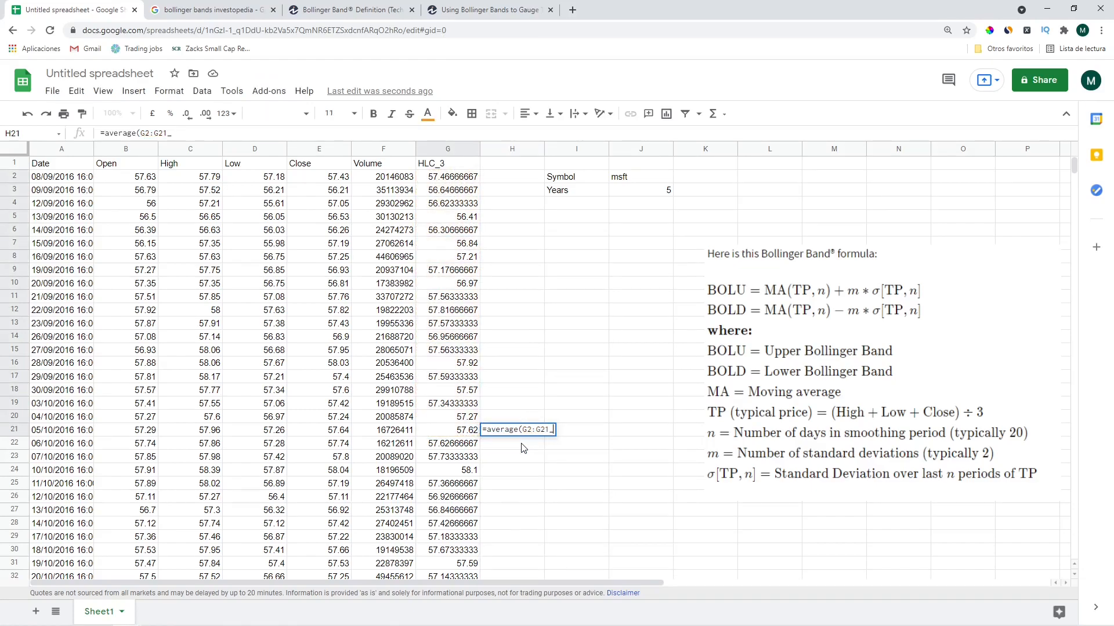
key(Return)
Select G2:G21 and check its Count in the status-bar statistics
key(Up)
key(Left)
key(ctrl+shift+Up)
key(shift+Down)
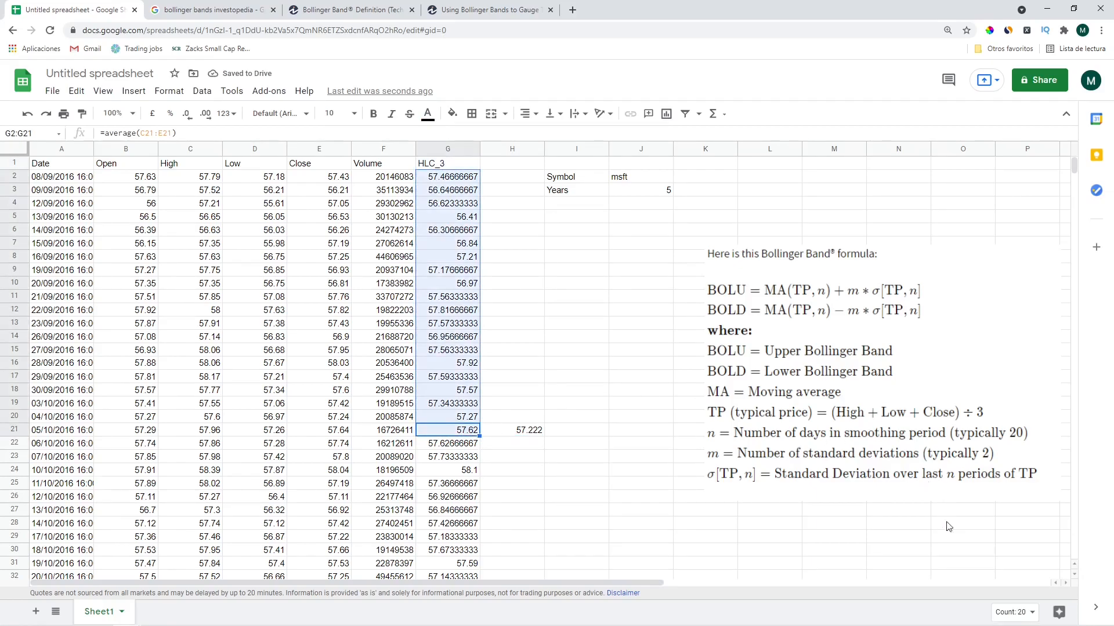
click(1015, 612)
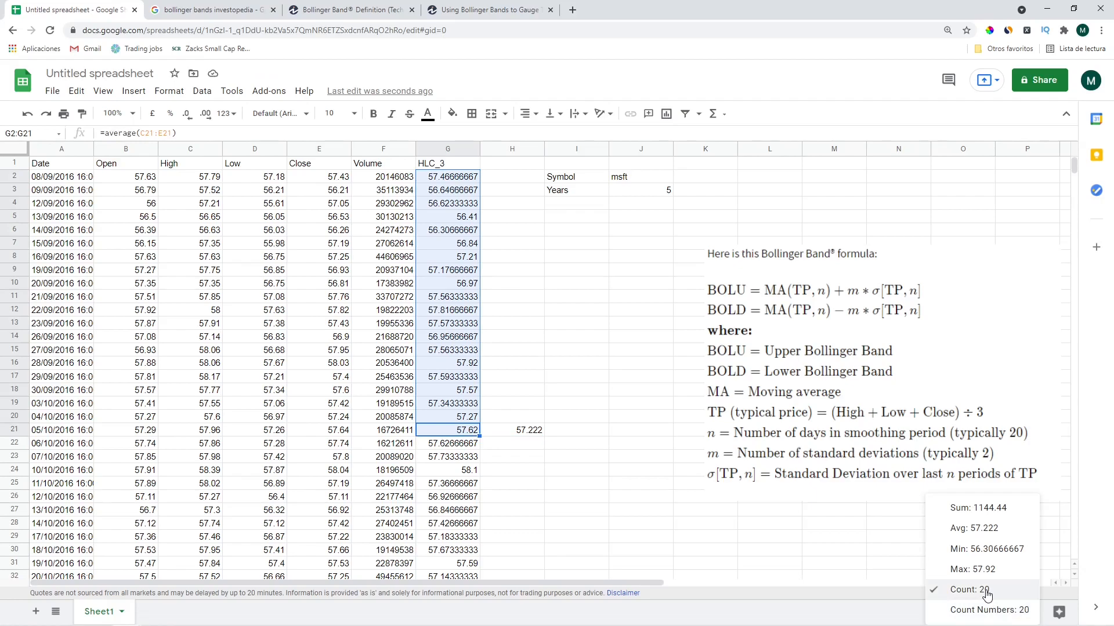
click(529, 430)
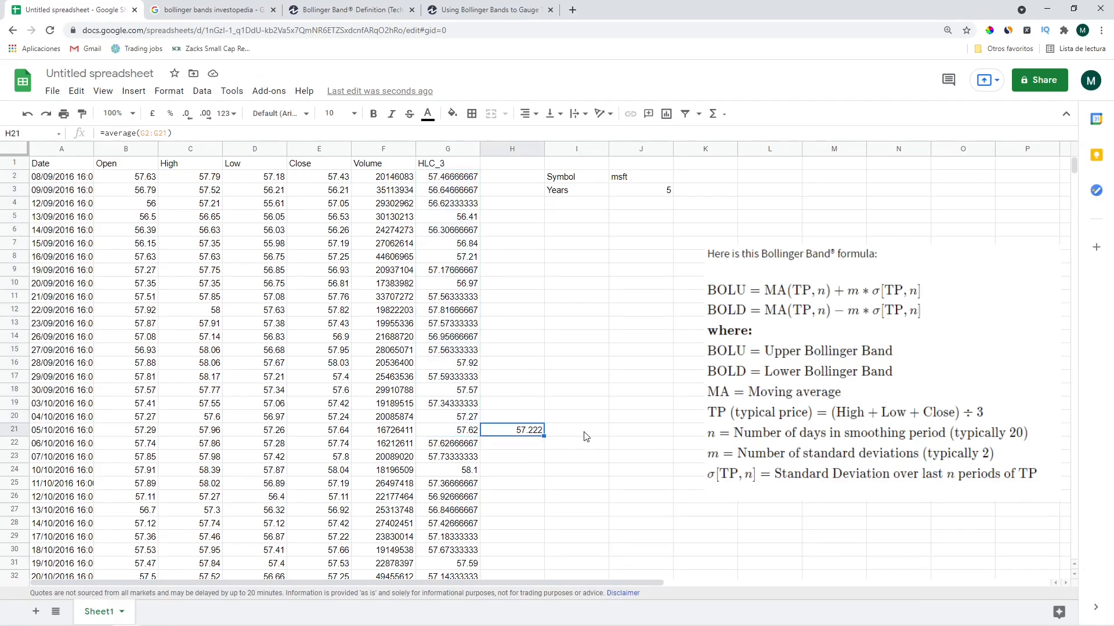
Enter an OFFSET formula in I21 based on G21, with a 0 row shift and height 20
click(584, 432)
text(=offset)
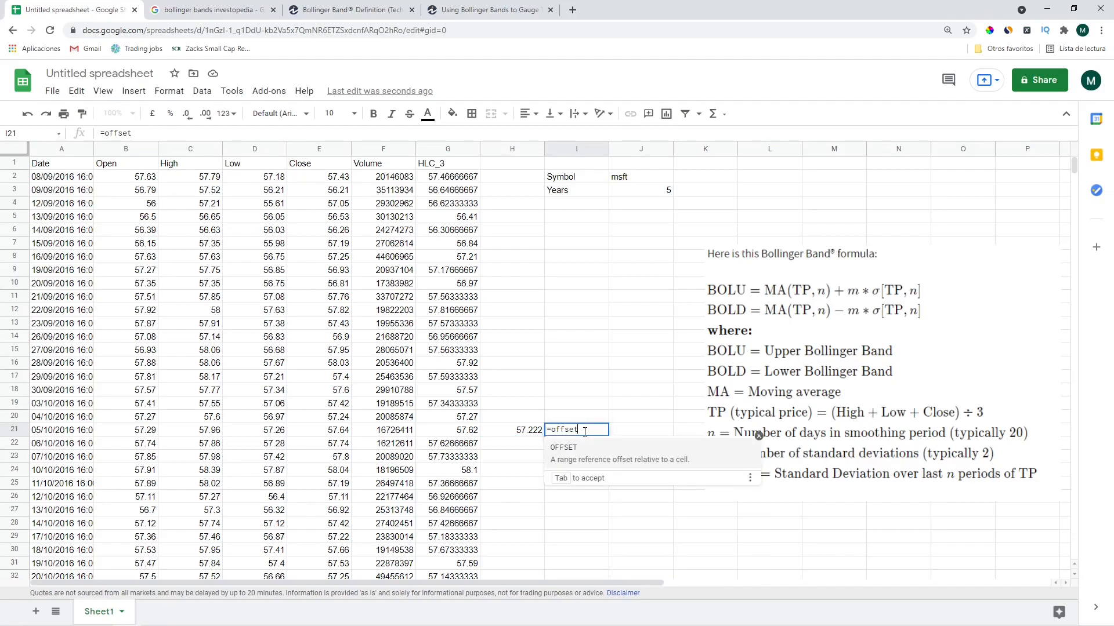
text(()
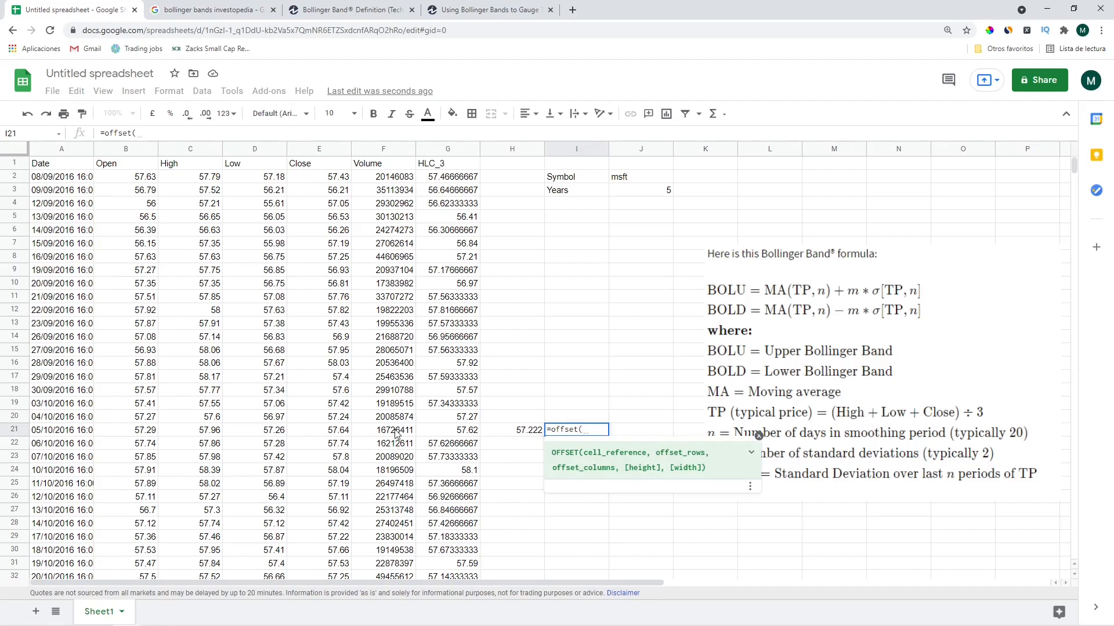
click(470, 432)
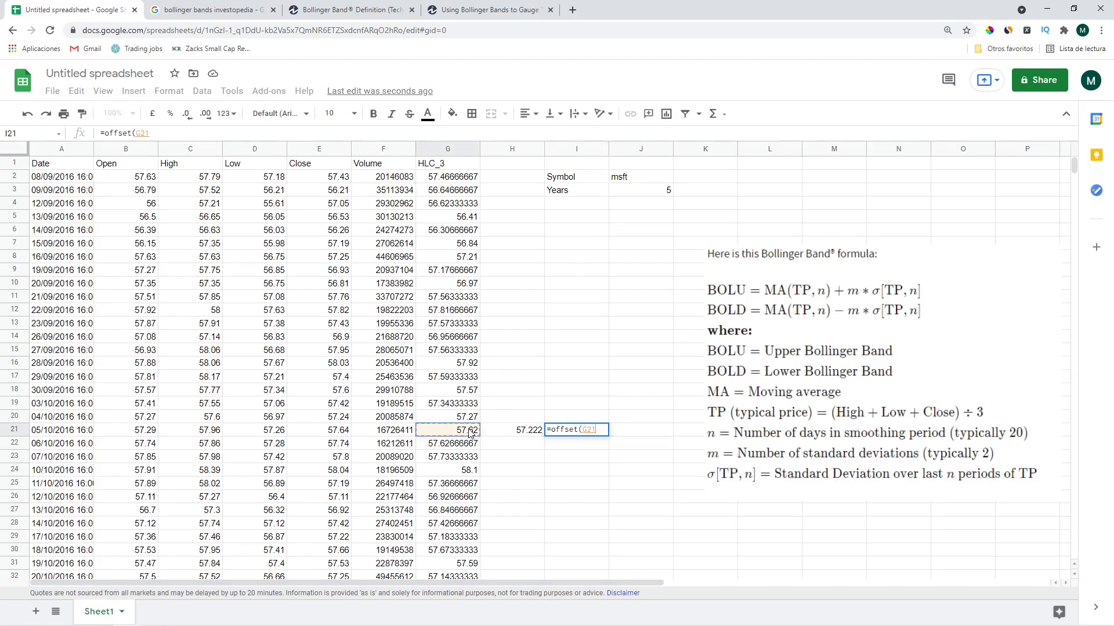
text(,)
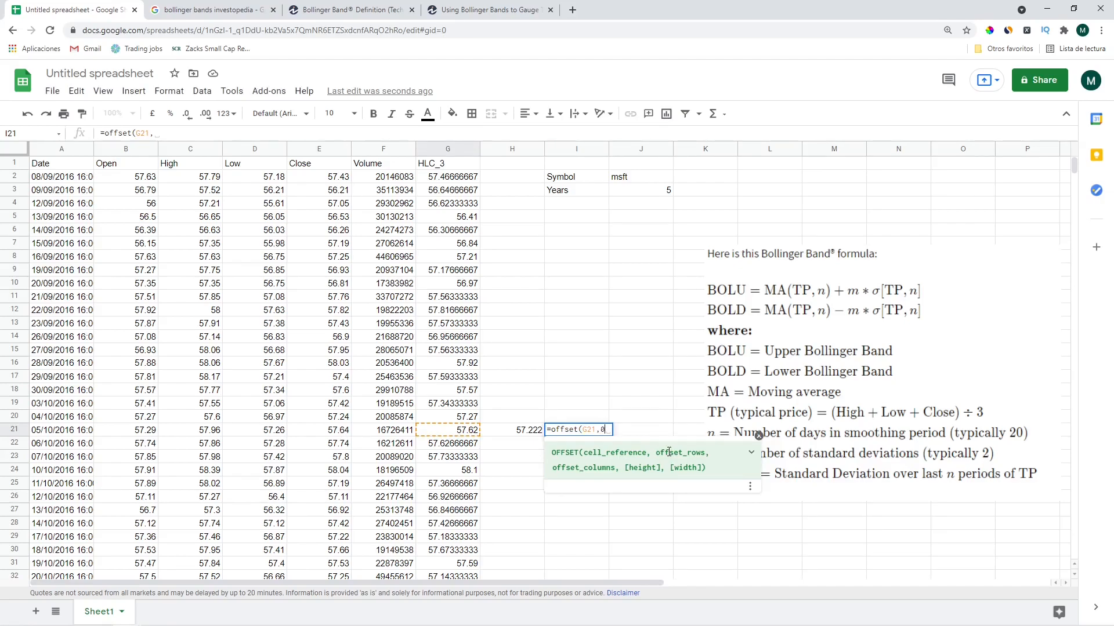
text(0,)
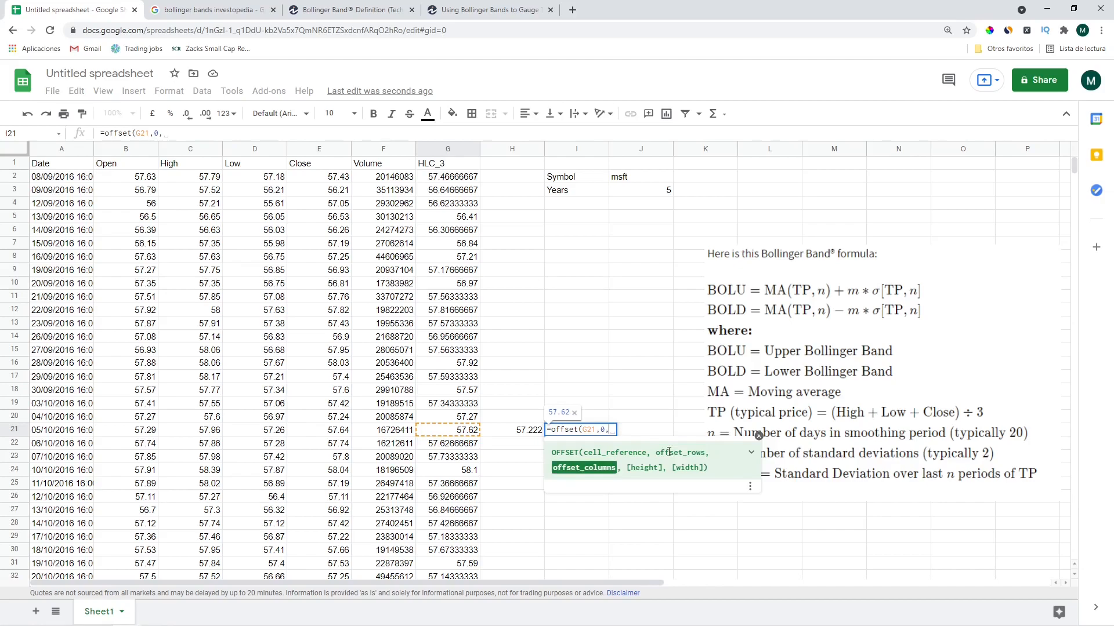
text(,)
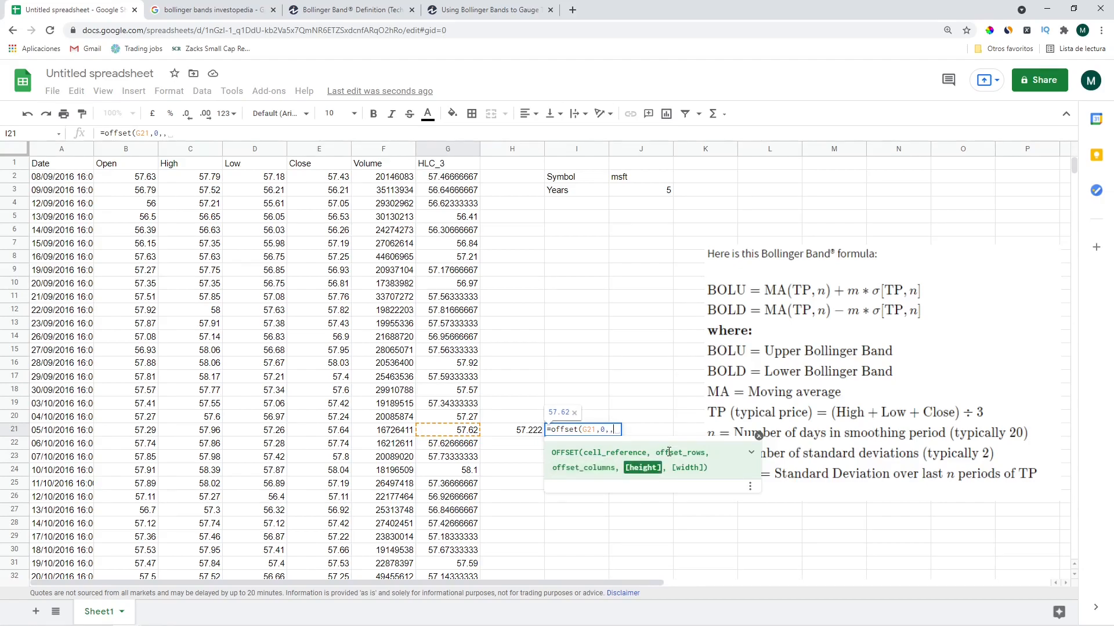
key(BackSpace)
text(0)
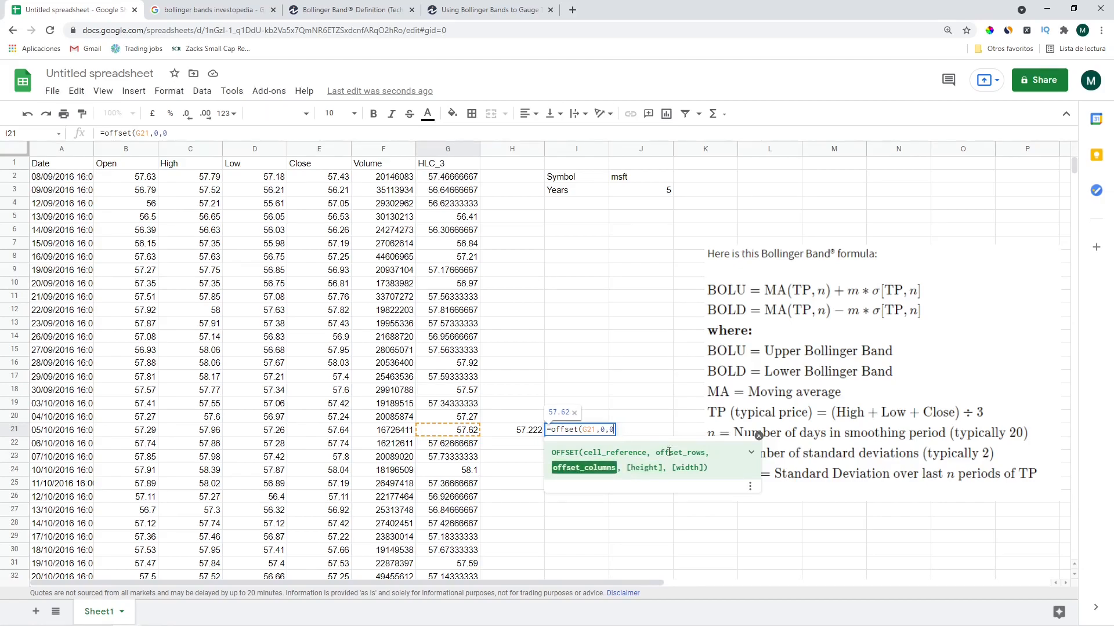
text(,20,1)
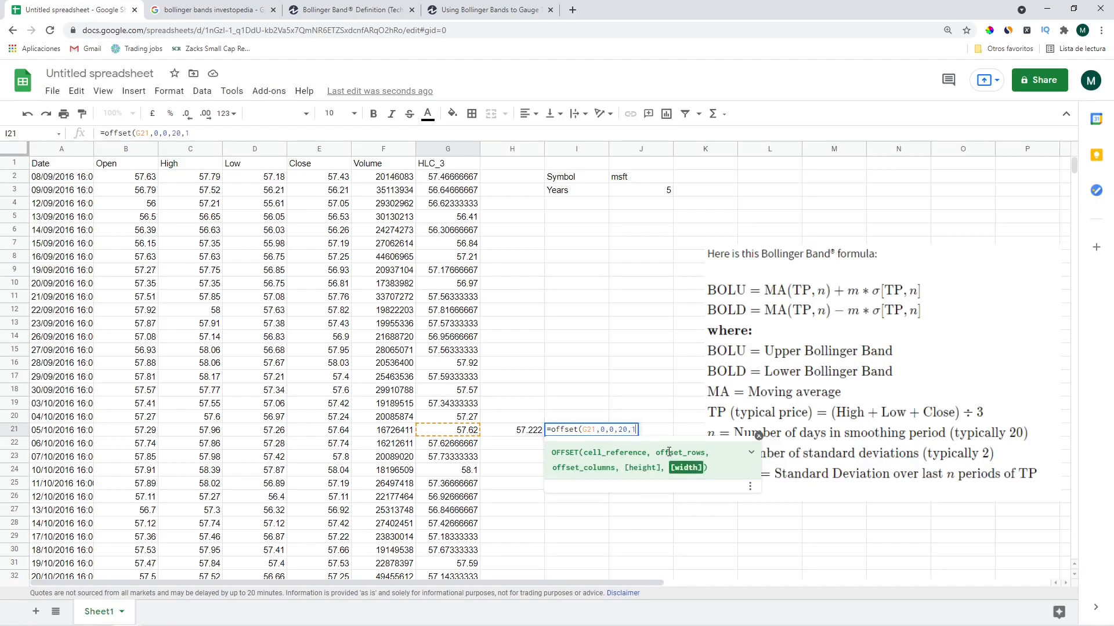
key(Return)
Check the values returned in I21 through I40 against column G
key(Up)
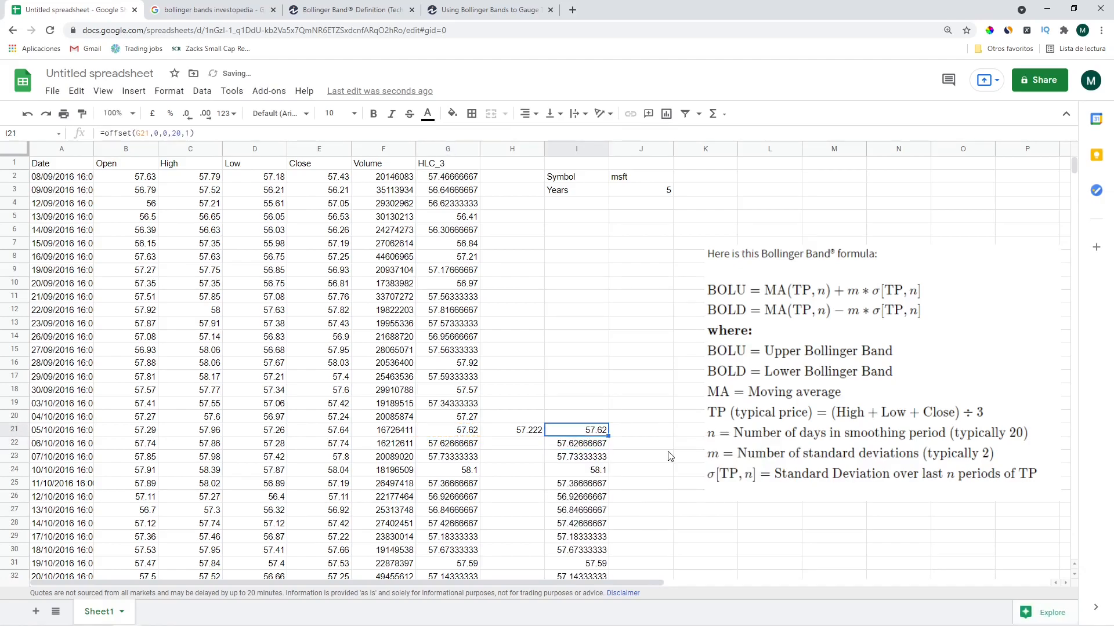
scroll(670, 456, down, 2)
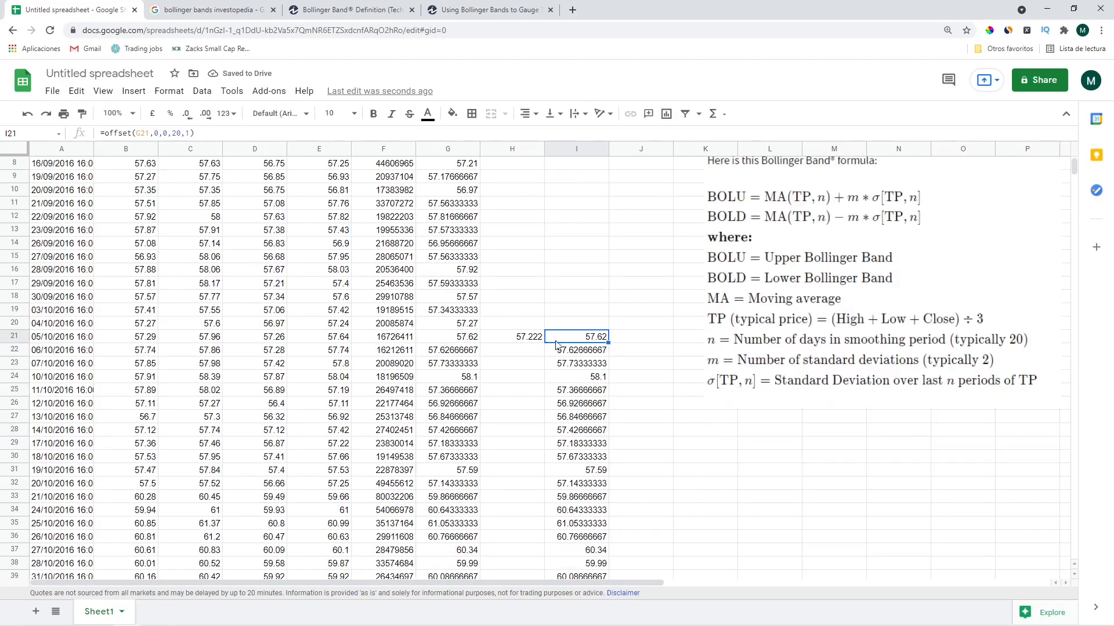
click(456, 341)
scroll(544, 345, down, 2)
drag(589, 244, 583, 498)
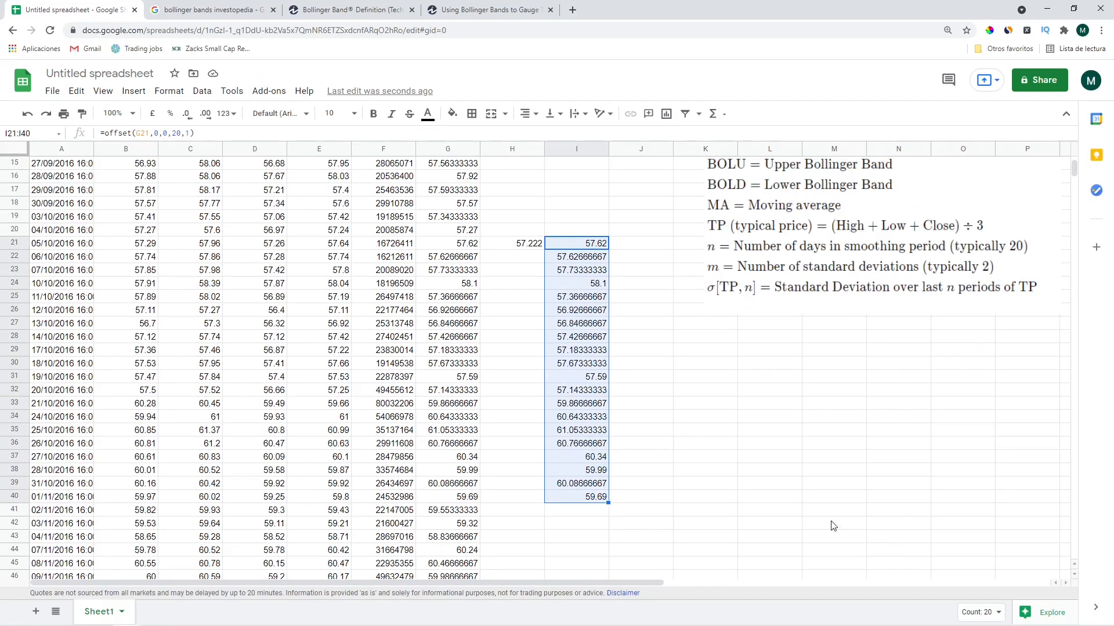
click(588, 502)
key(Left)
key(Left)
key(Right)
key(Right)
key(Left)
scroll(603, 379, up, 3)
click(603, 377)
scroll(601, 400, down, 5)
scroll(597, 425, up, 6)
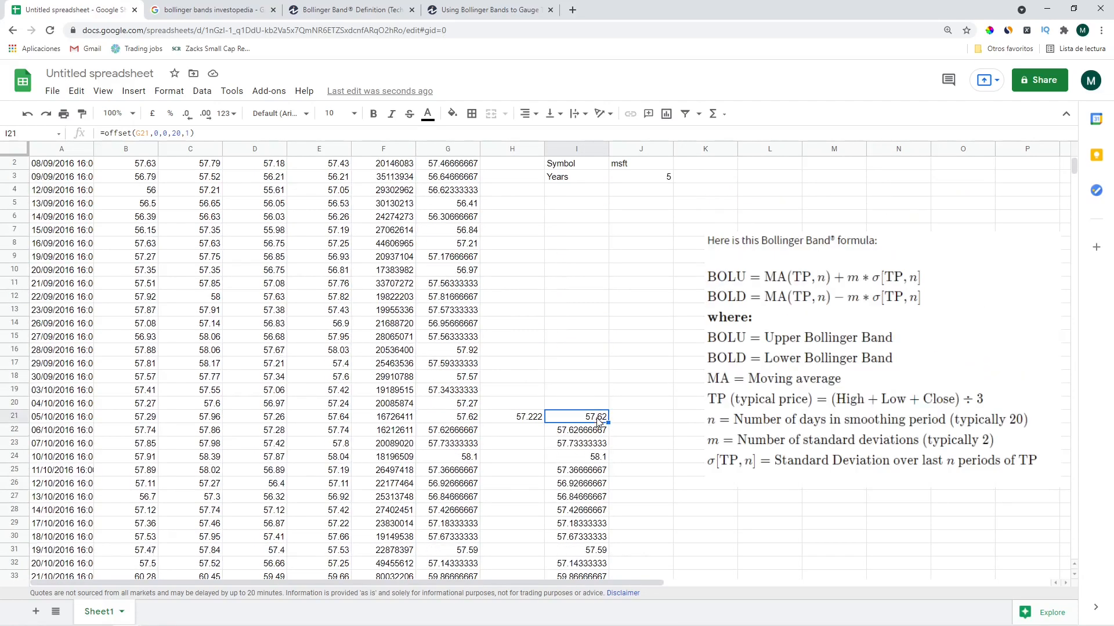
Change the row shift in I21's OFFSET formula to -20
click(155, 133)
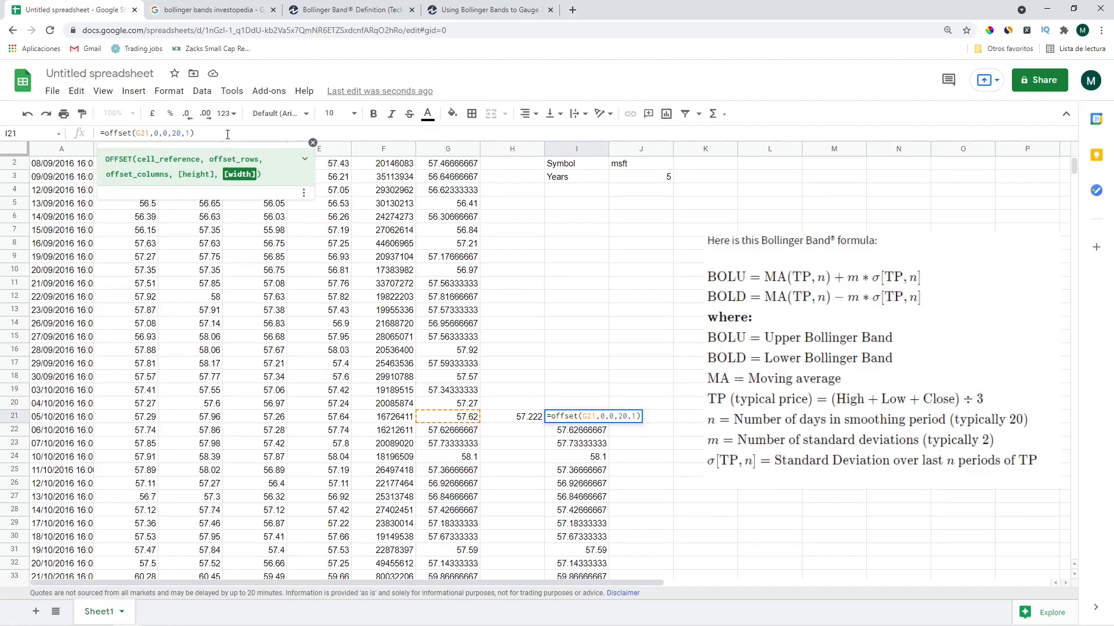
key(Left)
key(Left)
key(Left)
key(Left)
key(Left)
key(Left)
key(BackSpace)
text(-20)
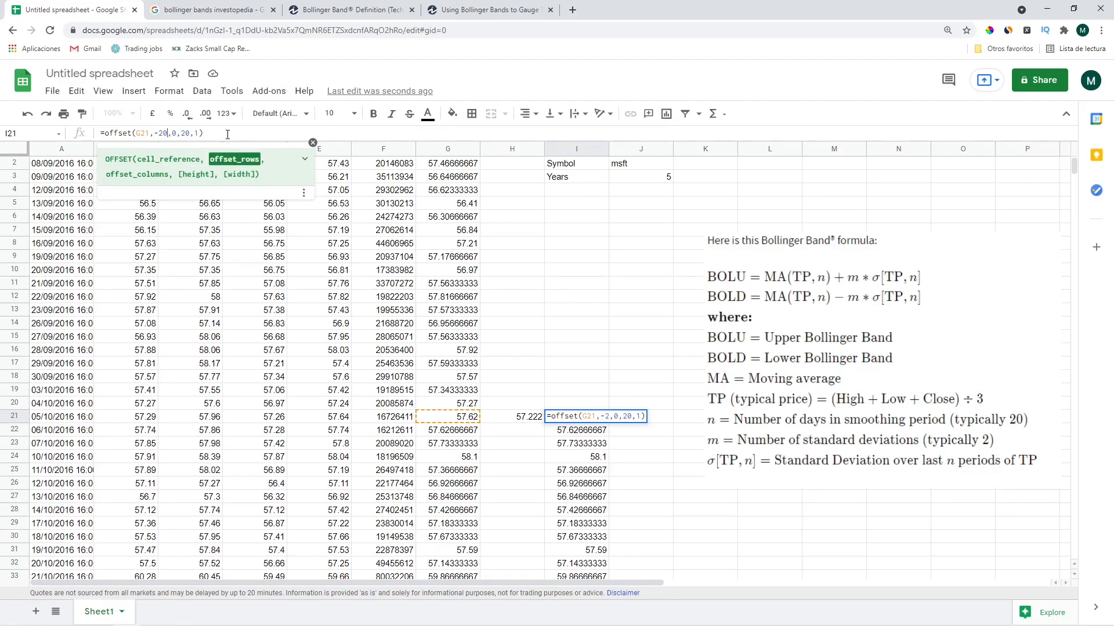
key(Return)
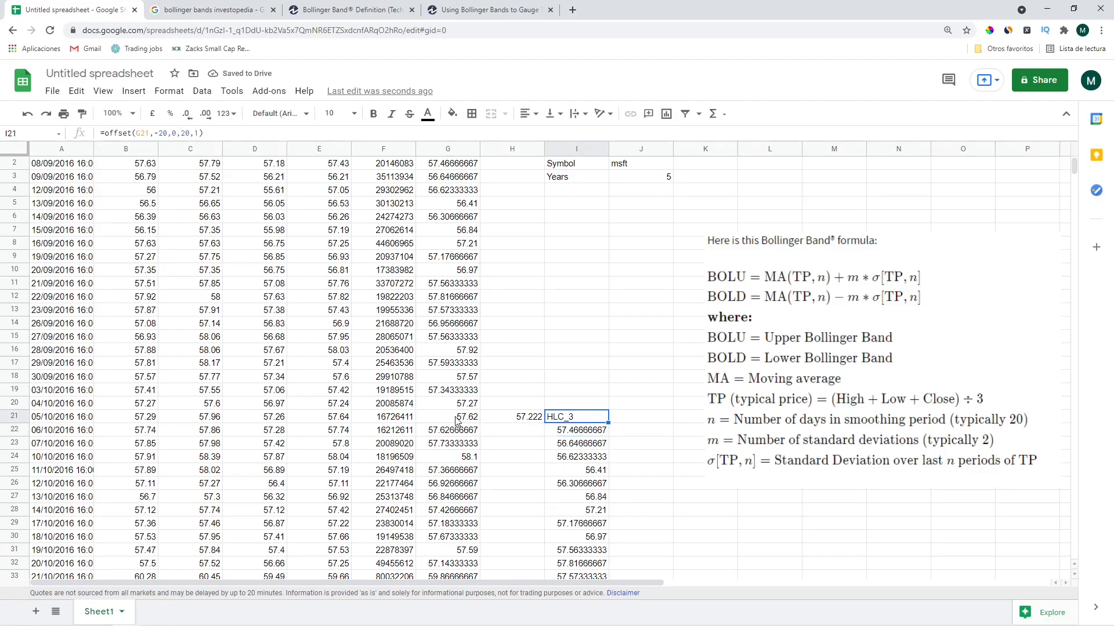
Count the G rows and correct I21's row shift to -19
click(458, 419)
drag(464, 401, 464, 190)
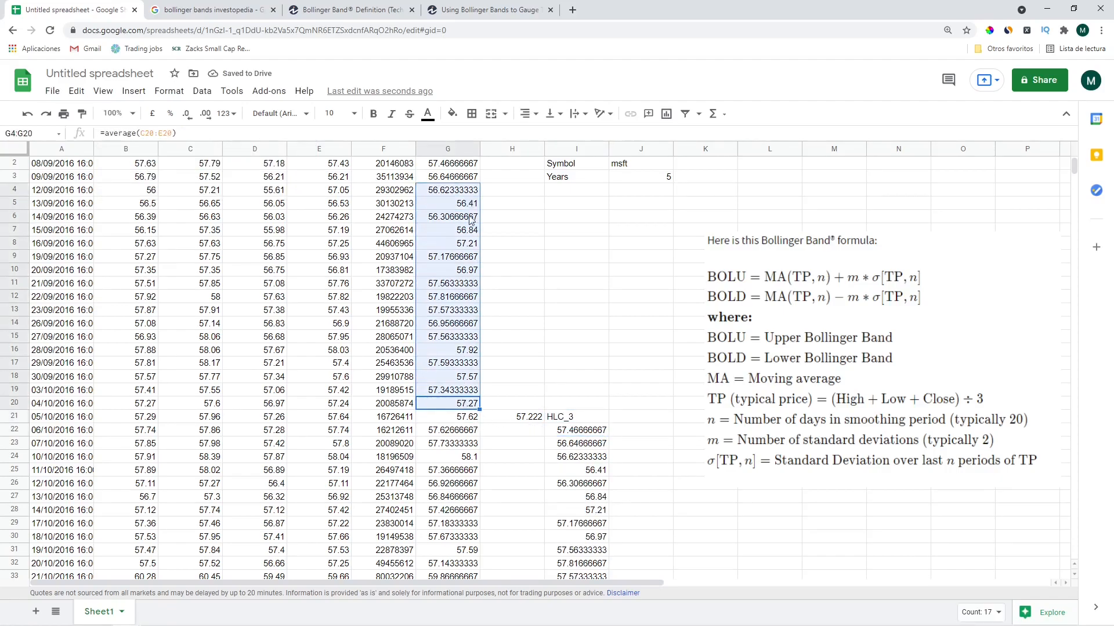
click(578, 430)
click(575, 419)
click(167, 133)
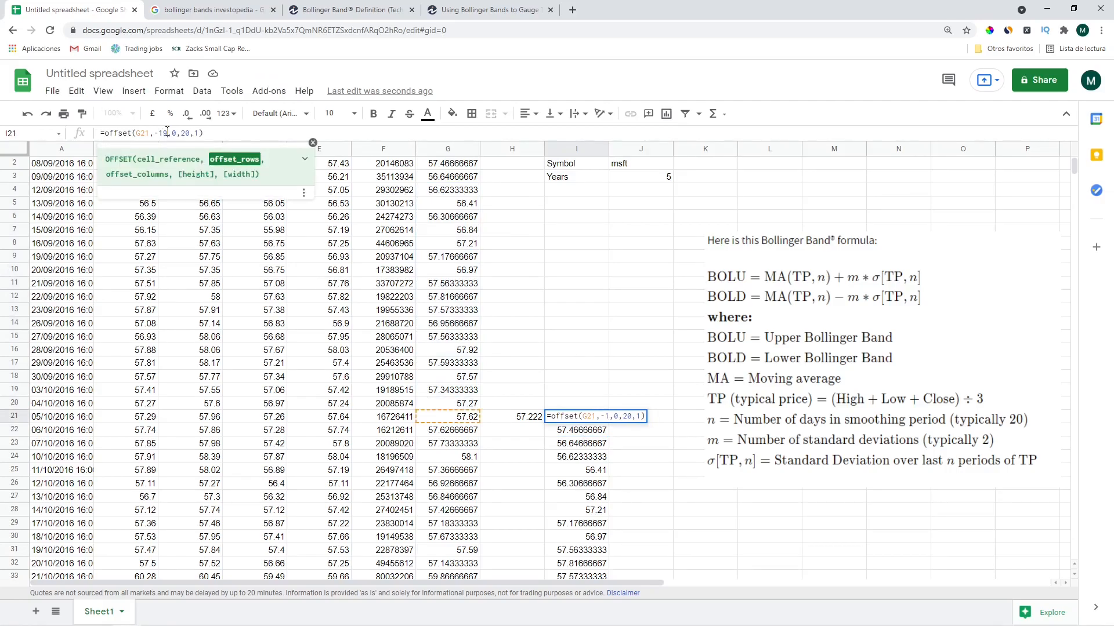
key(Return)
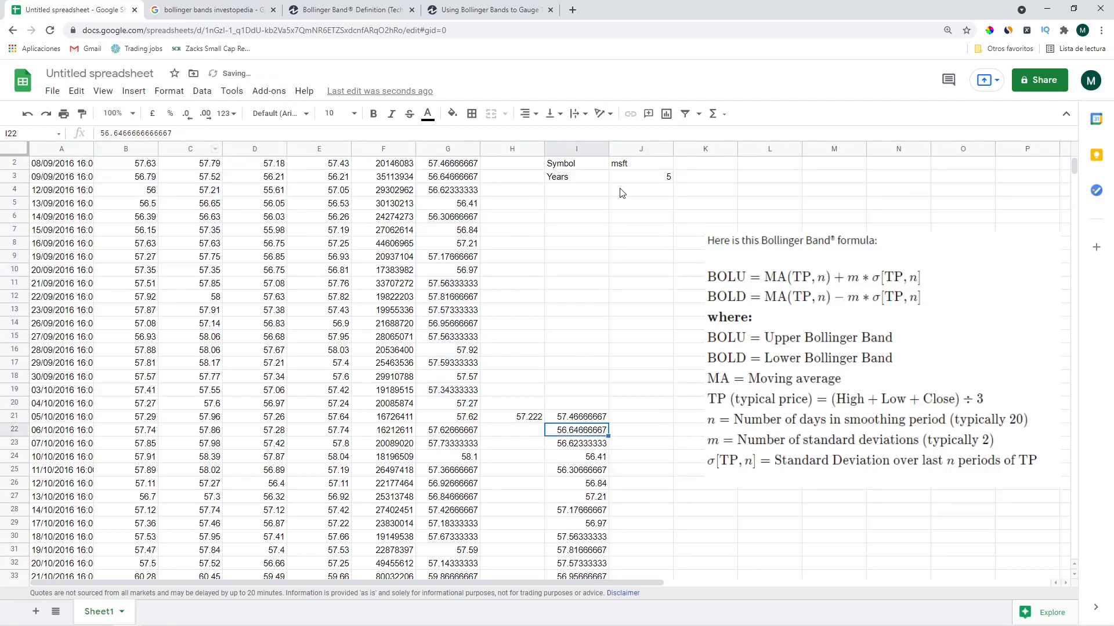
scroll(598, 210, up, 1)
Enter the label Loockback in I4 and the value 20 in J4
click(580, 204)
text(Loockba)
key(Tab)
text(2)
key(Return)
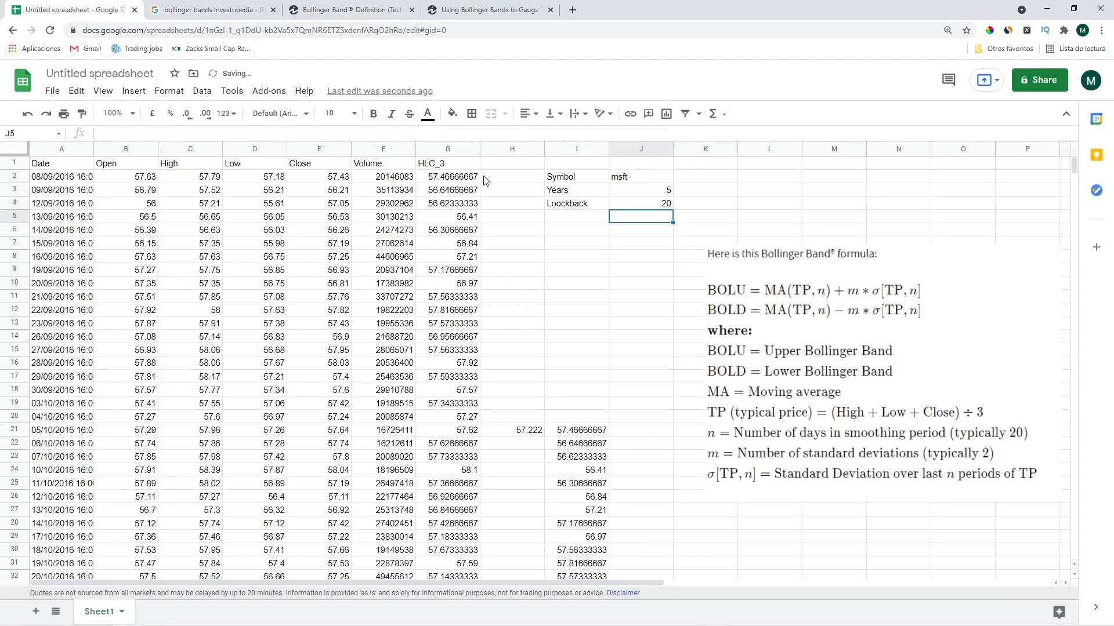
Name cell J4 as the range loockback
click(658, 212)
click(5, 133)
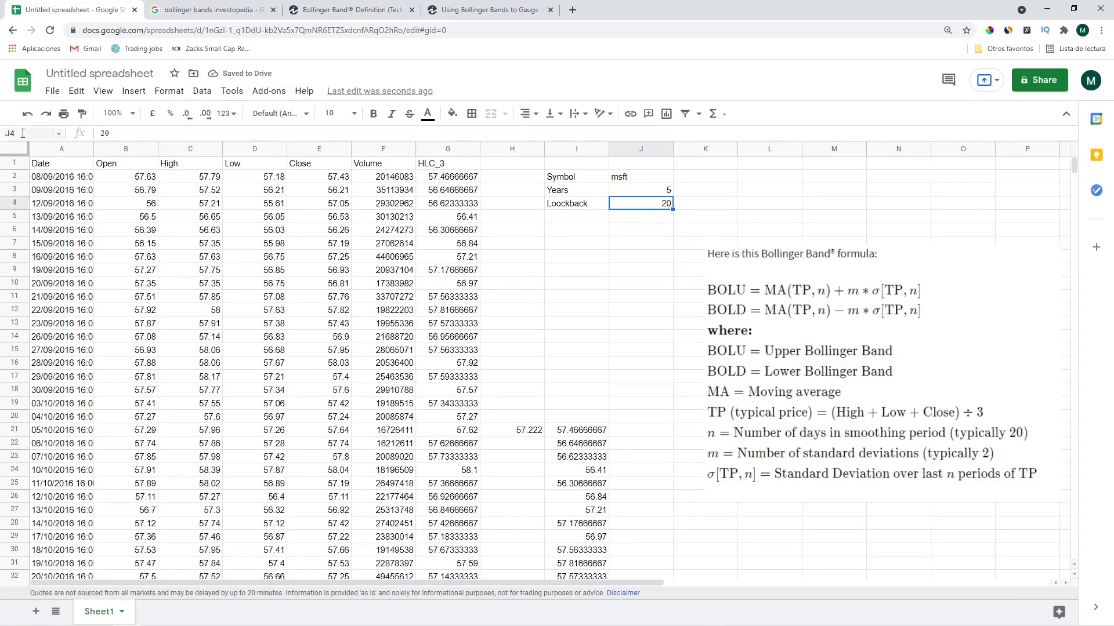
text(loockback)
key(Return)
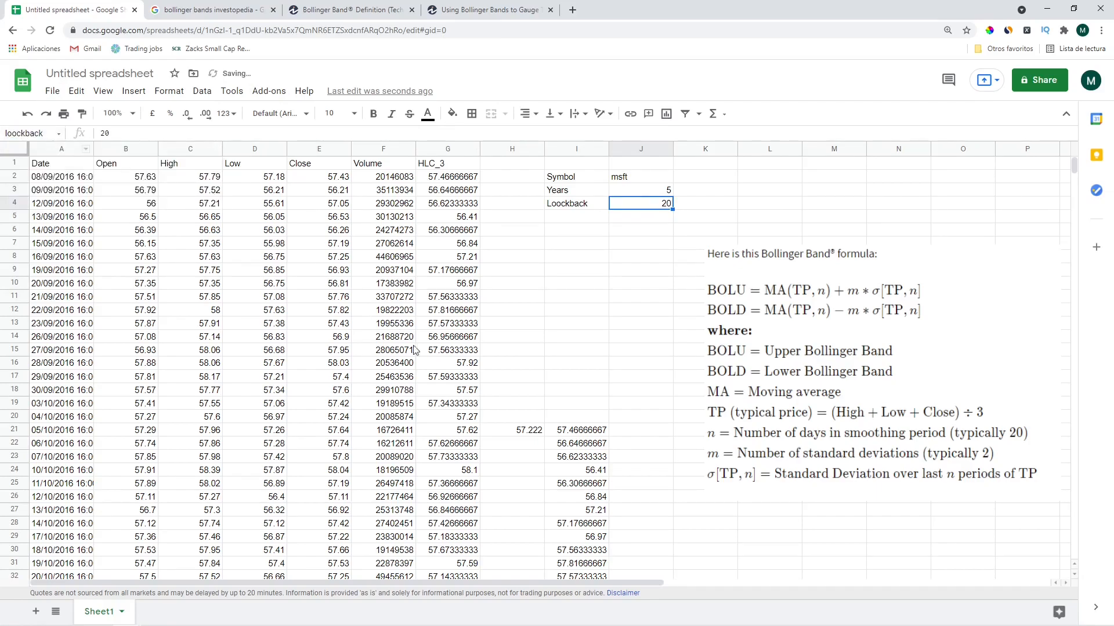
click(565, 432)
Replace the hard-coded 19 row shift and 20 height in I21 with loockback
click(115, 133)
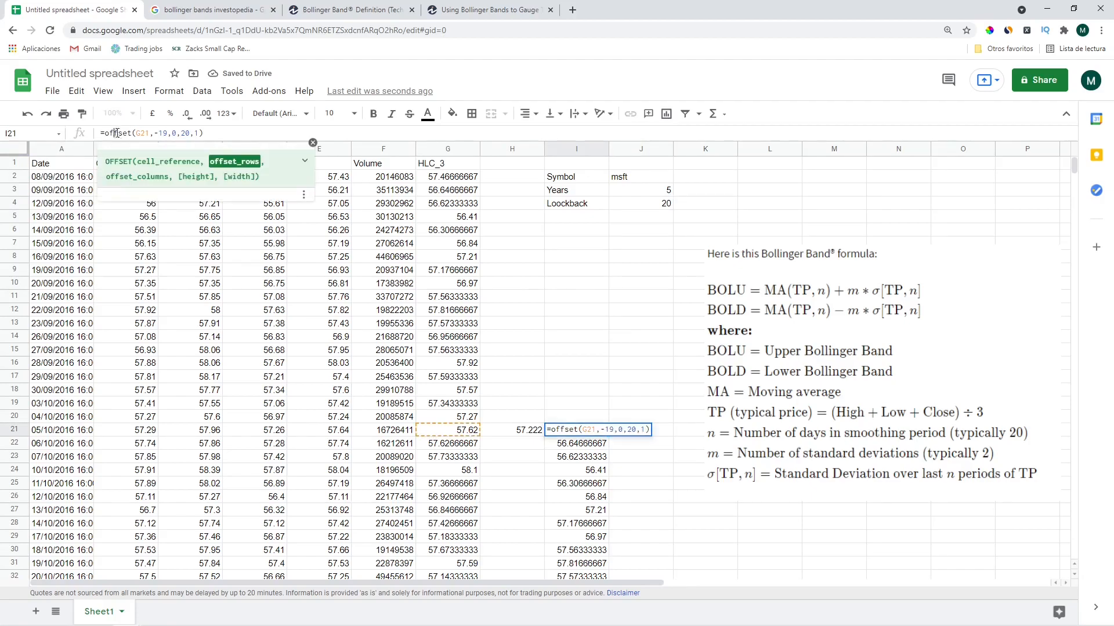
click(142, 135)
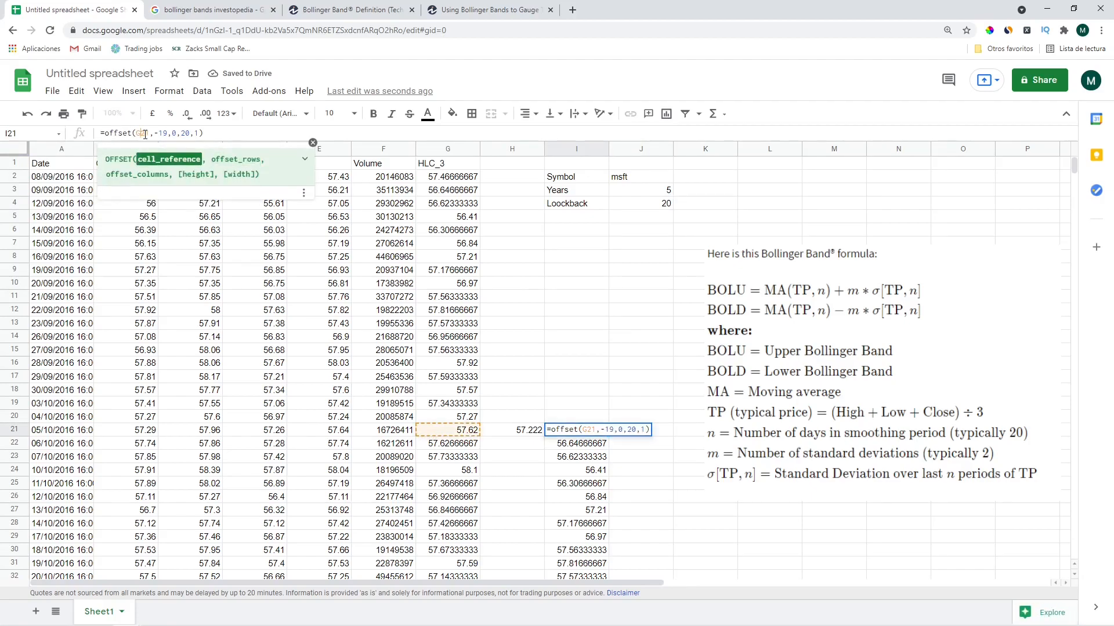
double_click(160, 134)
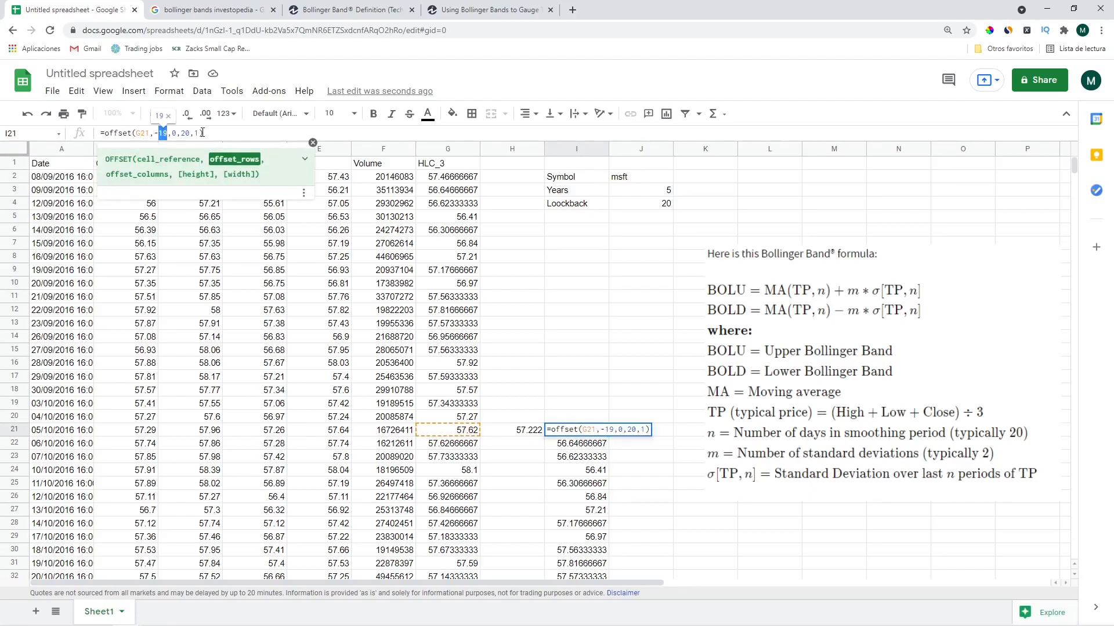
text(loock)
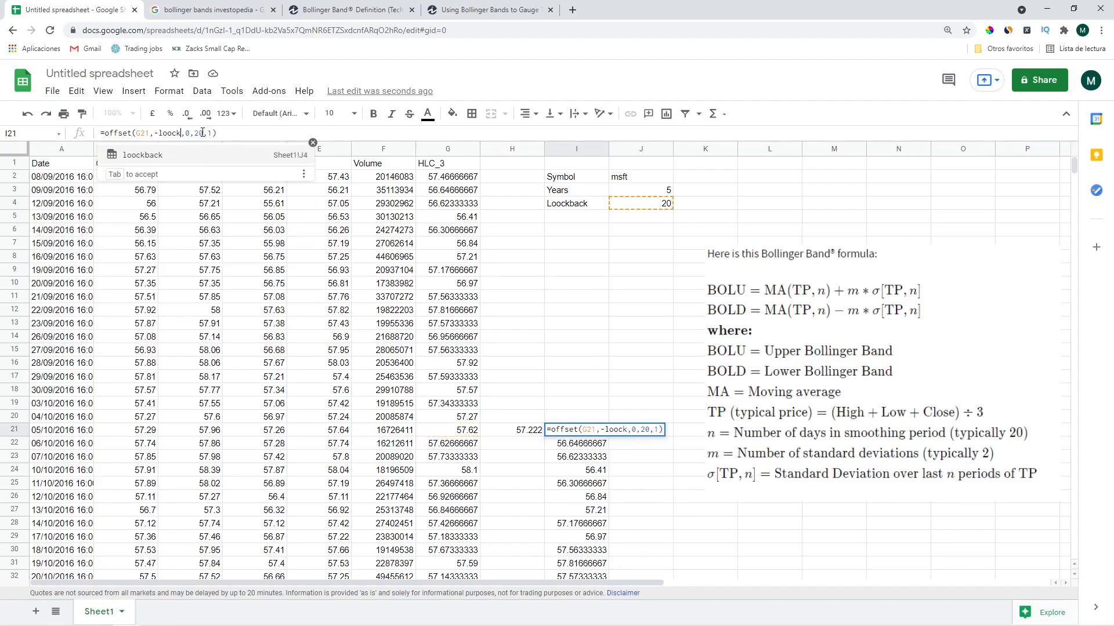
key(Tab)
text(-1)
key(Right)
key(Right)
key(Right)
key(Right)
key(Right)
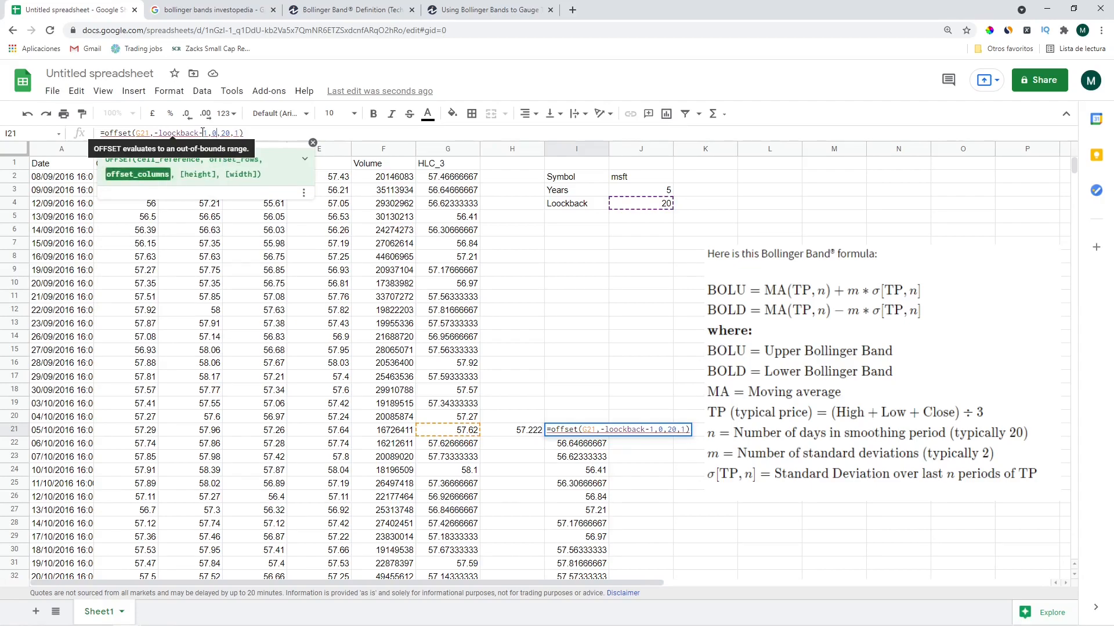
key(shift+Right)
key(shift+Right)
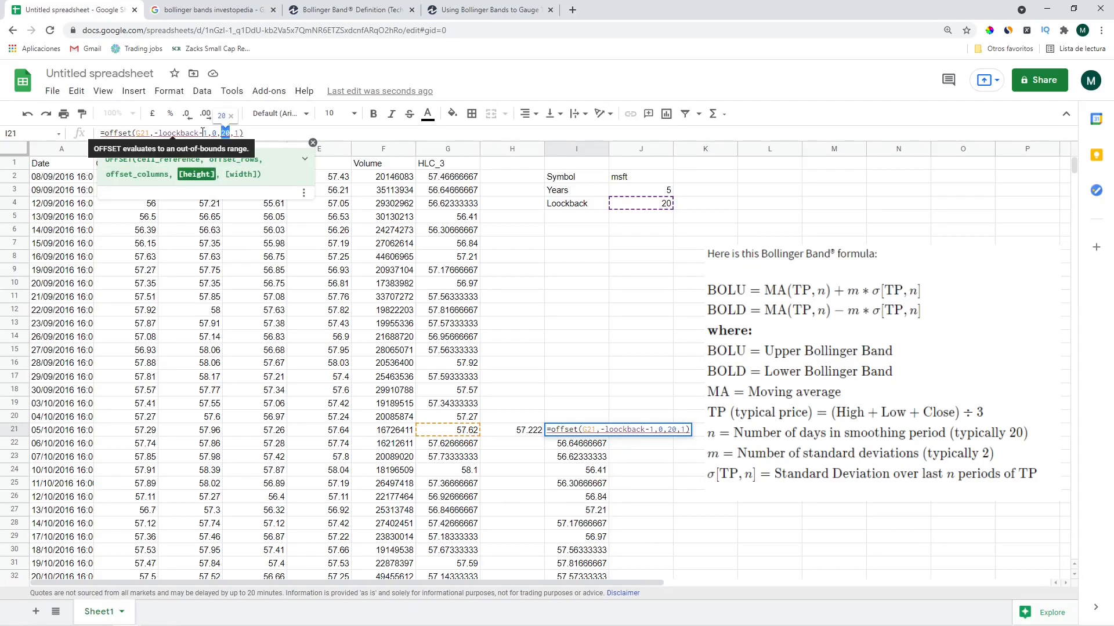
text(loock)
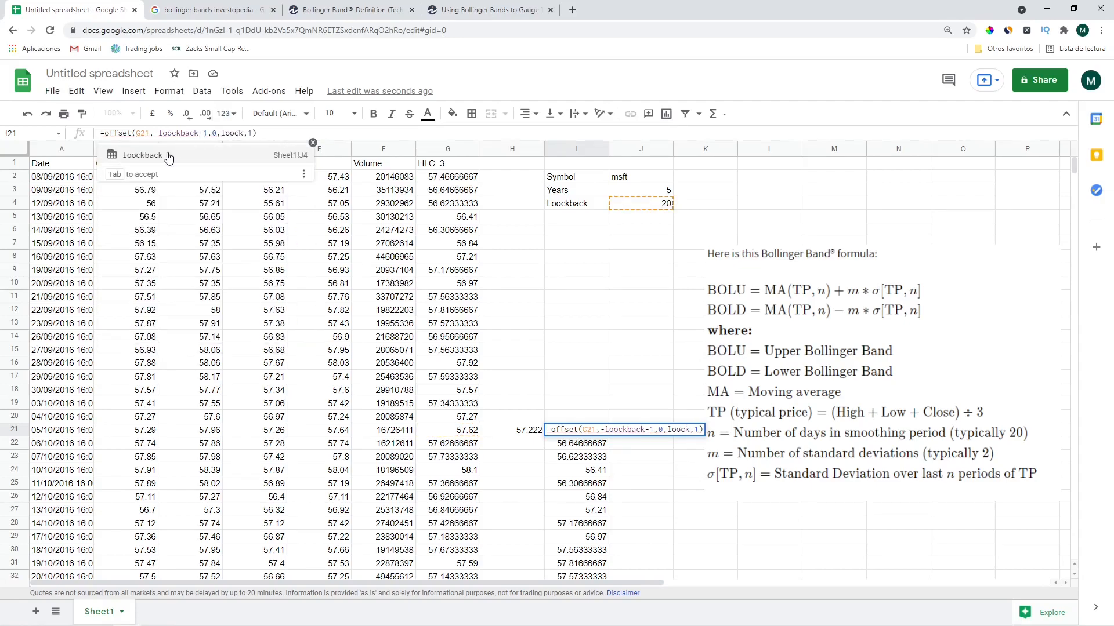
key(Tab)
key(Return)
key(Up)
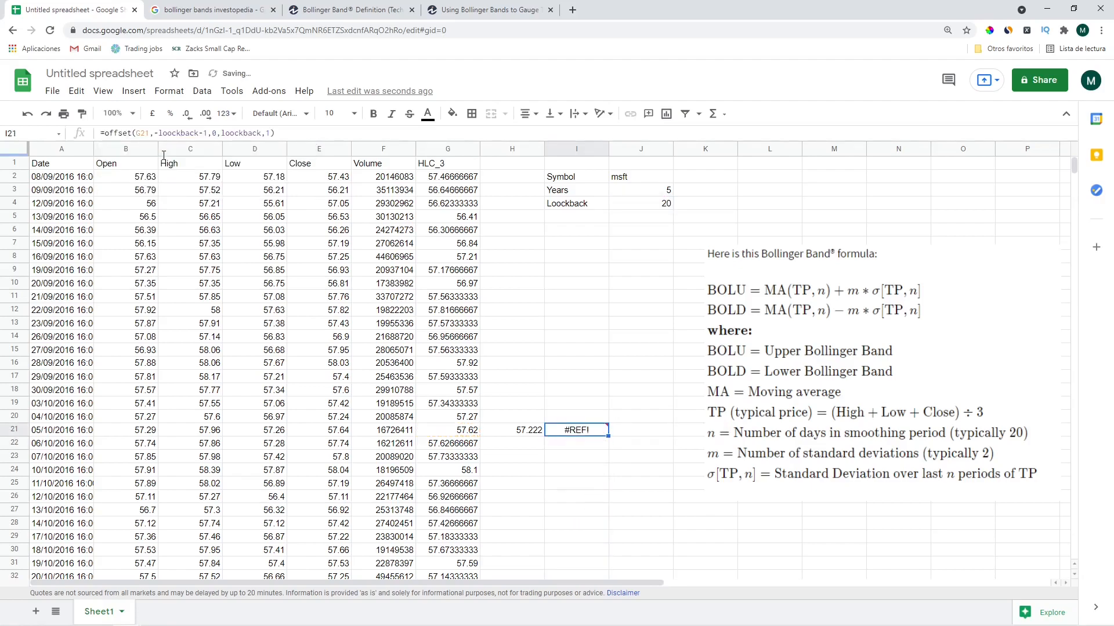
Change I21's row shift from -loockback-1 to -loockback+1
click(194, 133)
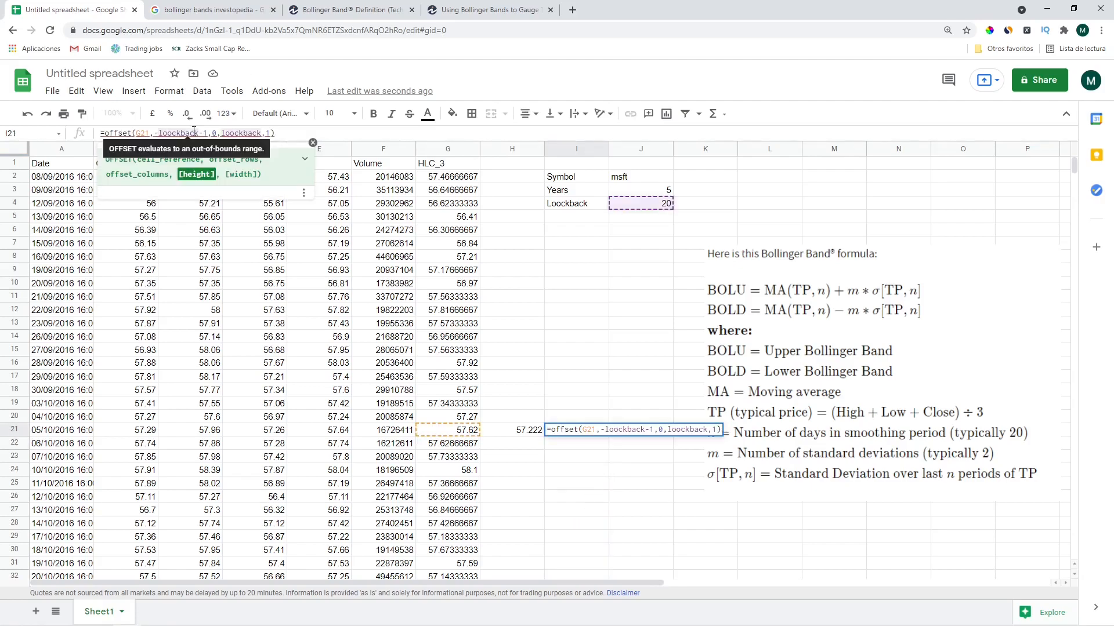
key(Left)
key(Left)
key(Left)
key(Left)
key(Left)
key(Left)
key(Left)
key(Left)
key(Left)
key(Left)
key(Left)
key(Left)
key(Left)
key(Left)
key(Left)
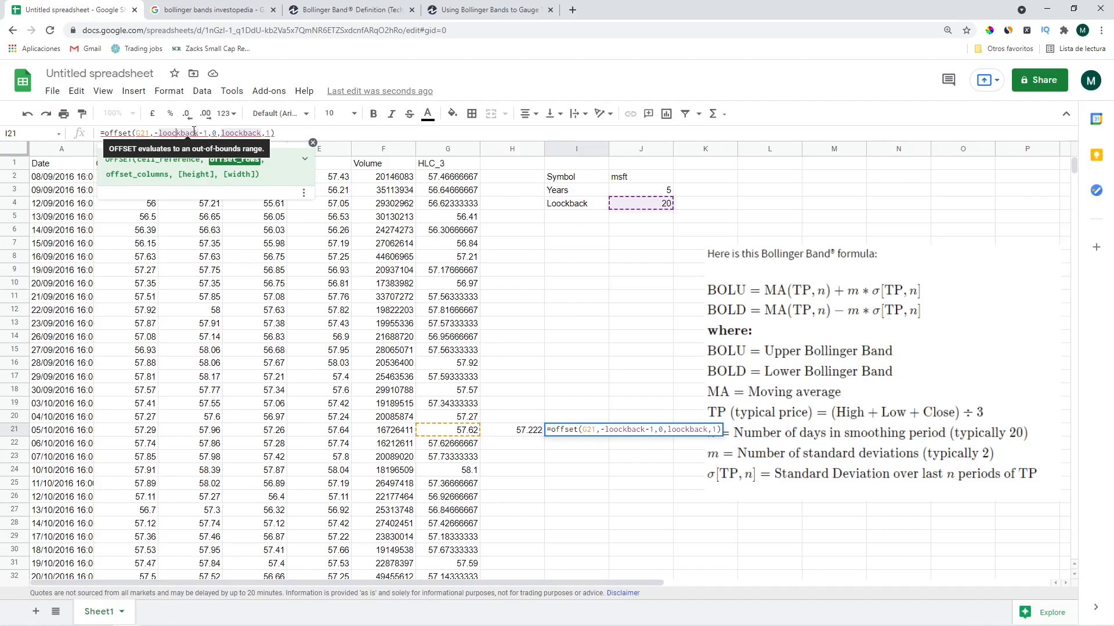
key(Right)
key(Right)
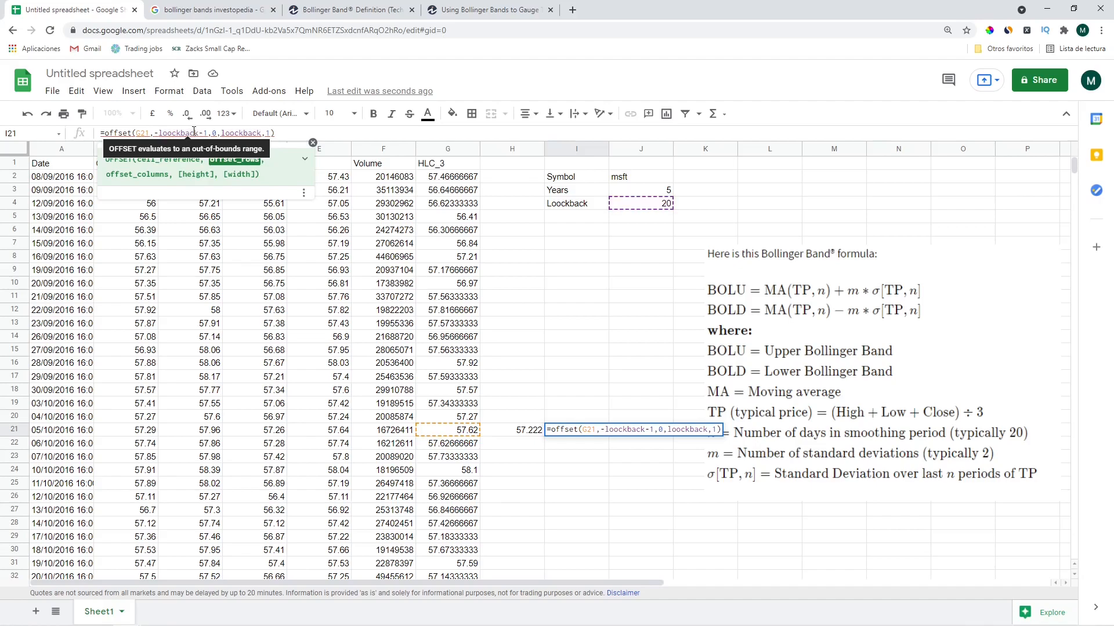
key(BackSpace)
text(+)
key(Return)
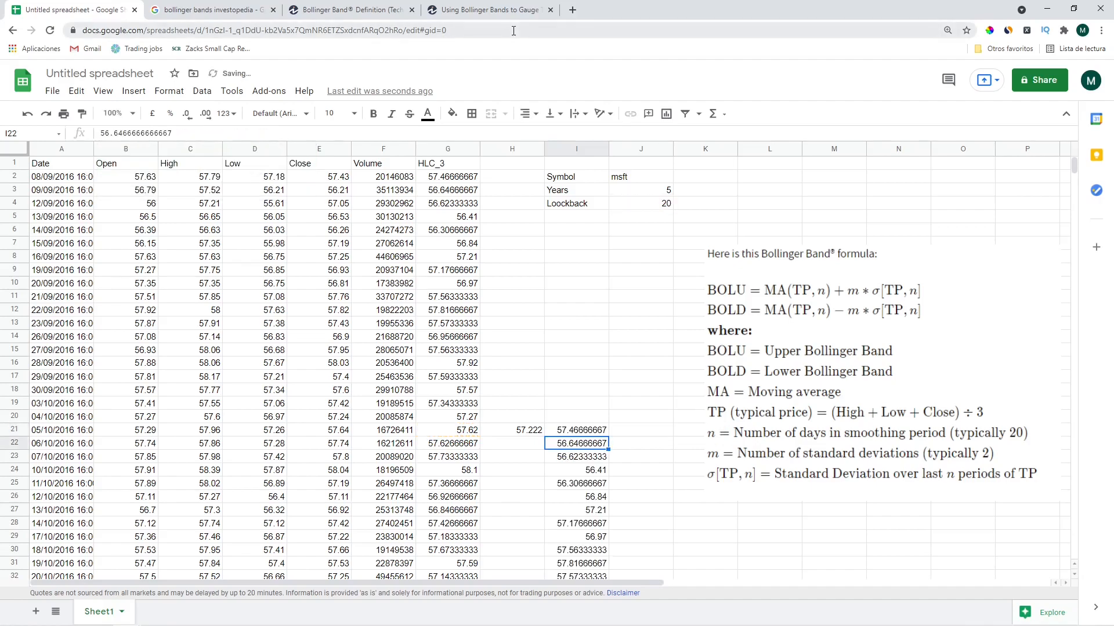
scroll(737, 508, down, 4)
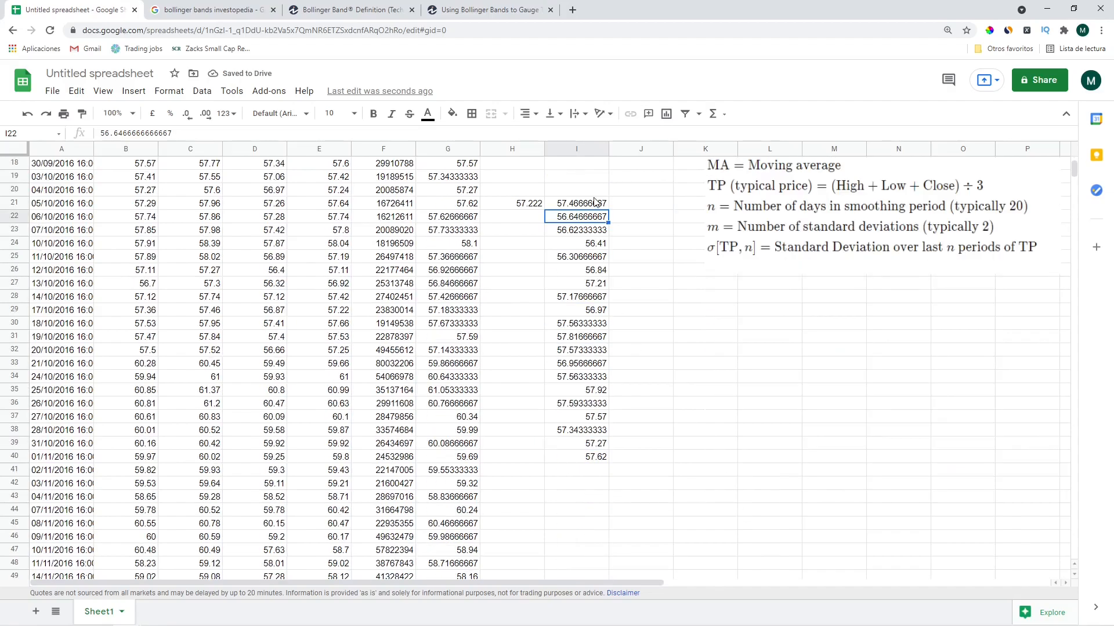
drag(578, 204, 578, 217)
scroll(578, 216, up, 3)
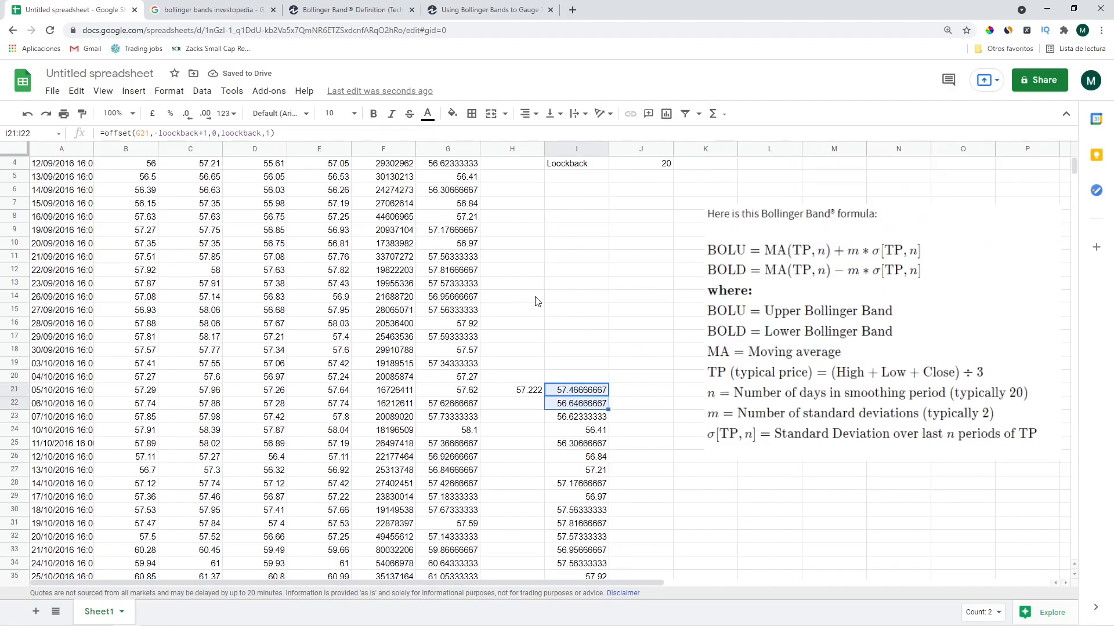
click(580, 394)
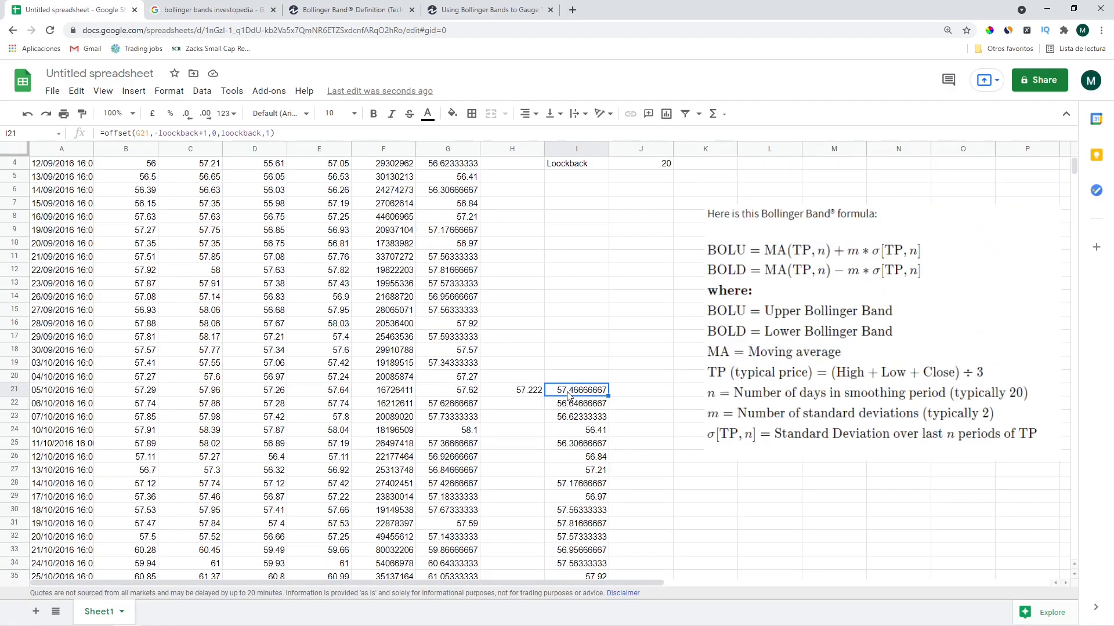
scroll(361, 215, up, 1)
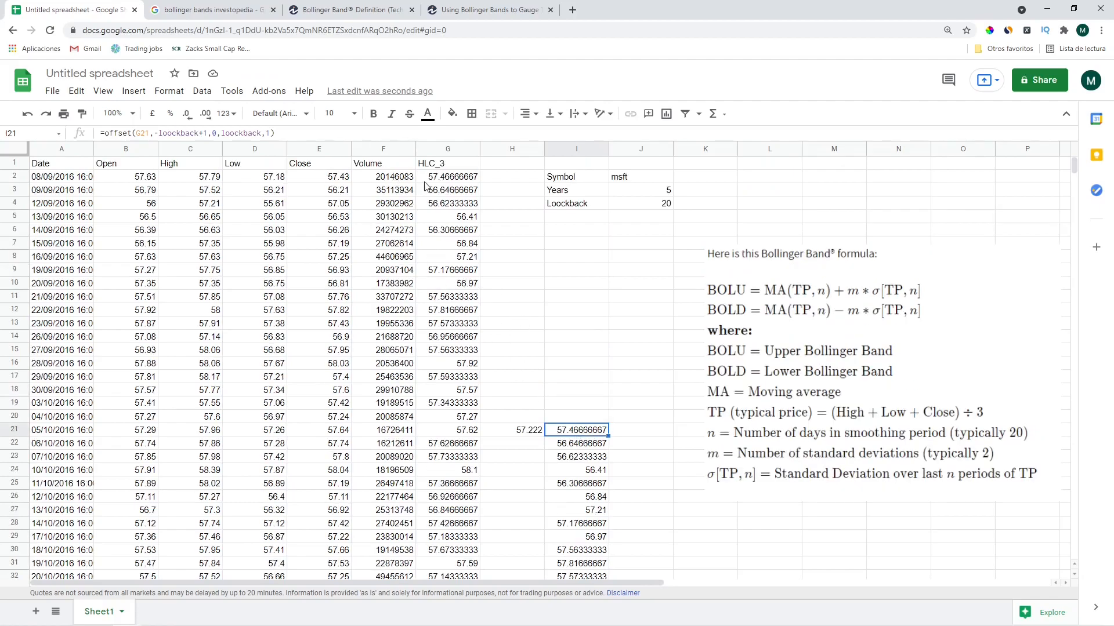
click(450, 181)
scroll(568, 459, down, 6)
click(587, 461)
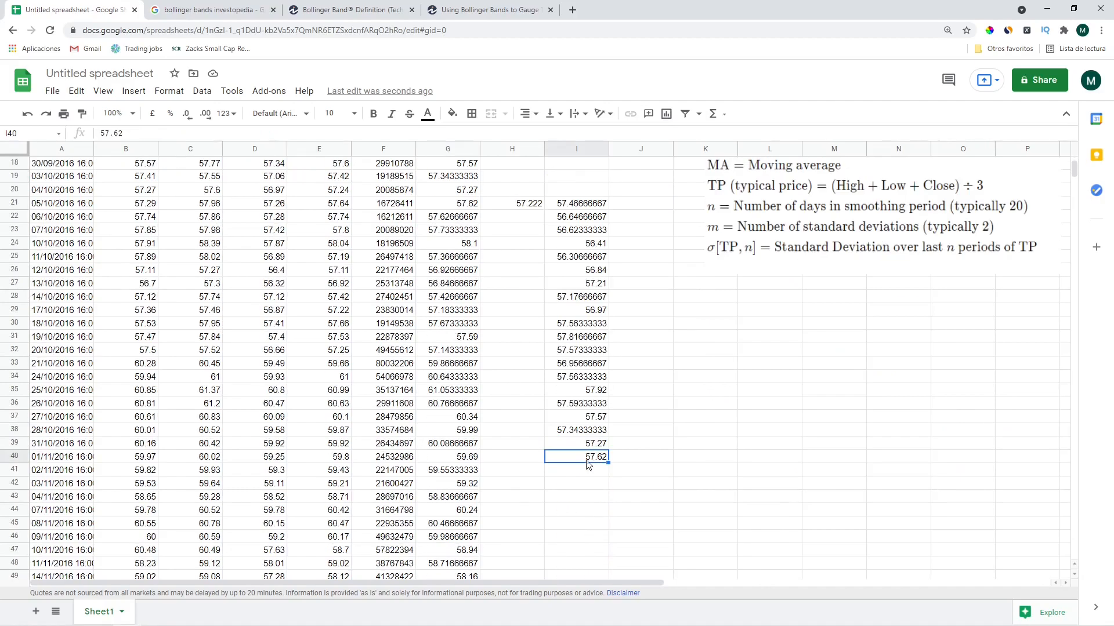
scroll(587, 466, up, 5)
click(443, 391)
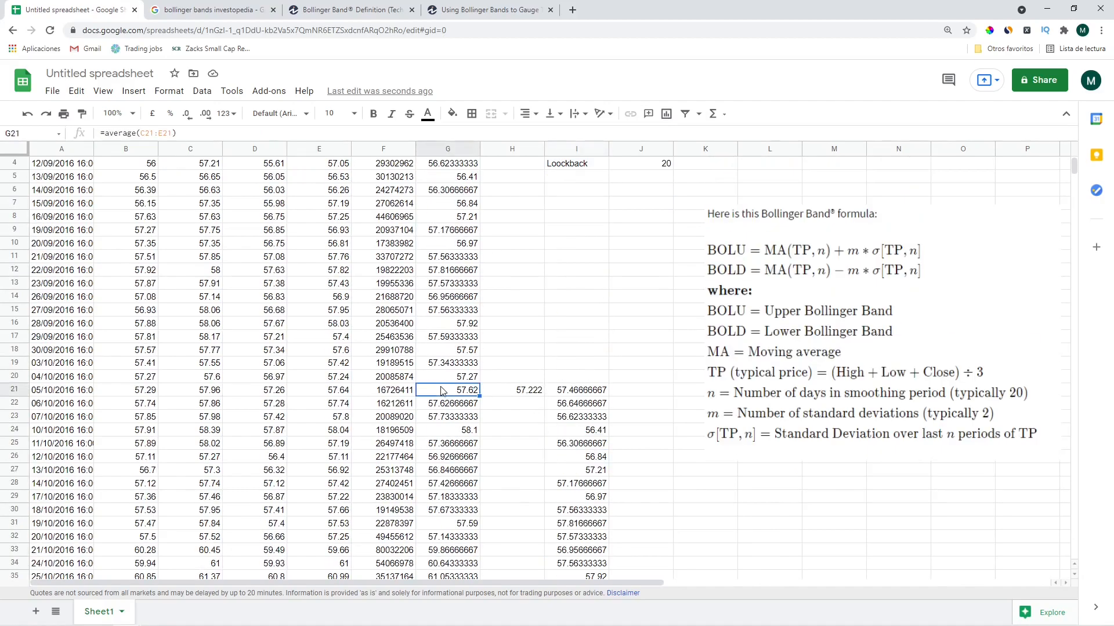
Wrap I21's OFFSET formula in AVERAGE
click(568, 393)
click(104, 132)
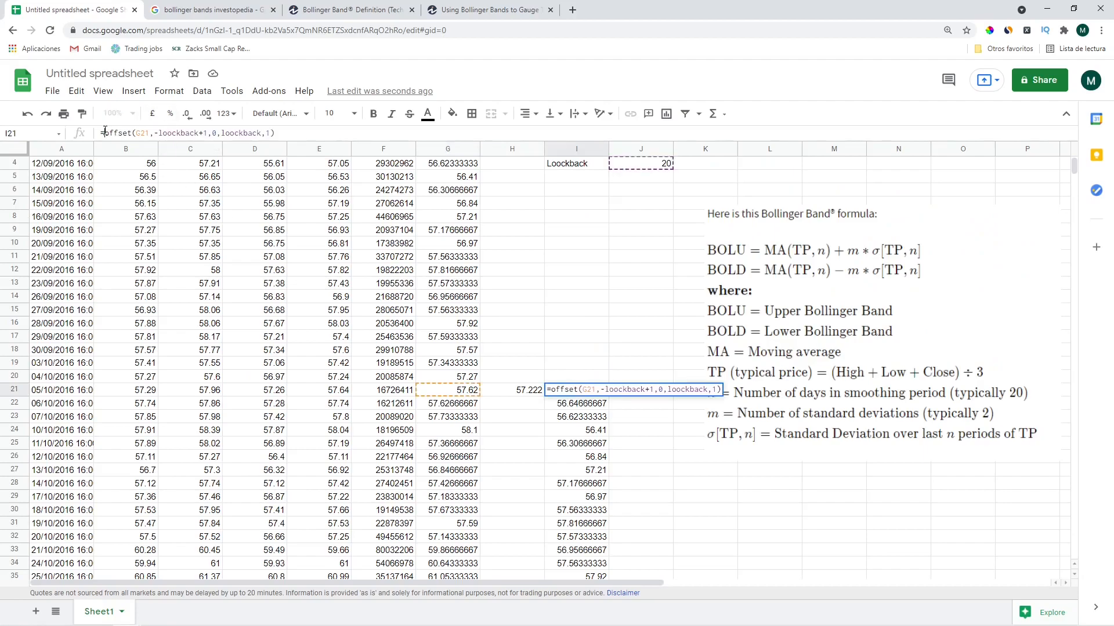
text(average()
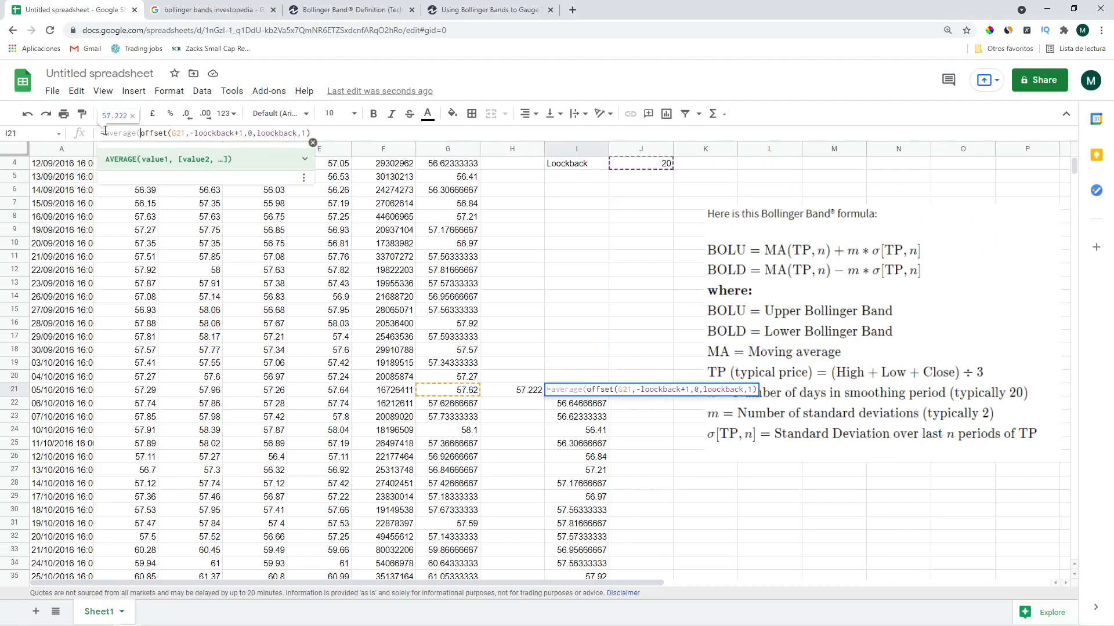
key(Right)
key(Right)
key(Right)
key(Right)
key(Right)
key(Right)
key(Right)
key(Right)
key(Right)
key(Right)
key(Right)
key(Right)
key(Right)
key(Right)
key(Right)
key(Right)
key(Right)
key(Right)
key(Right)
key(Right)
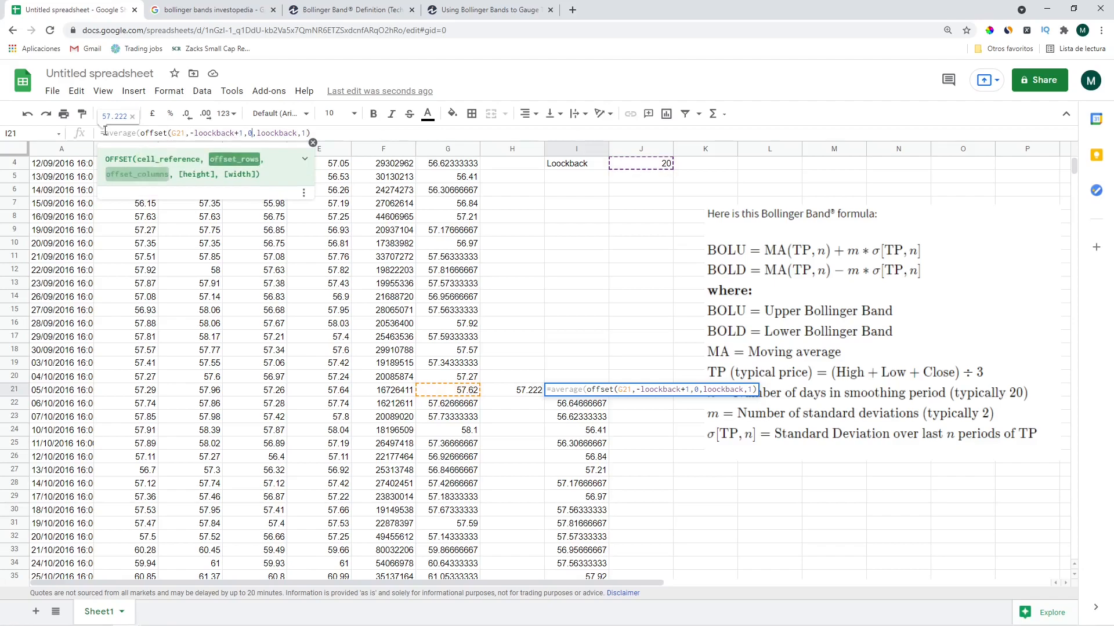
text())
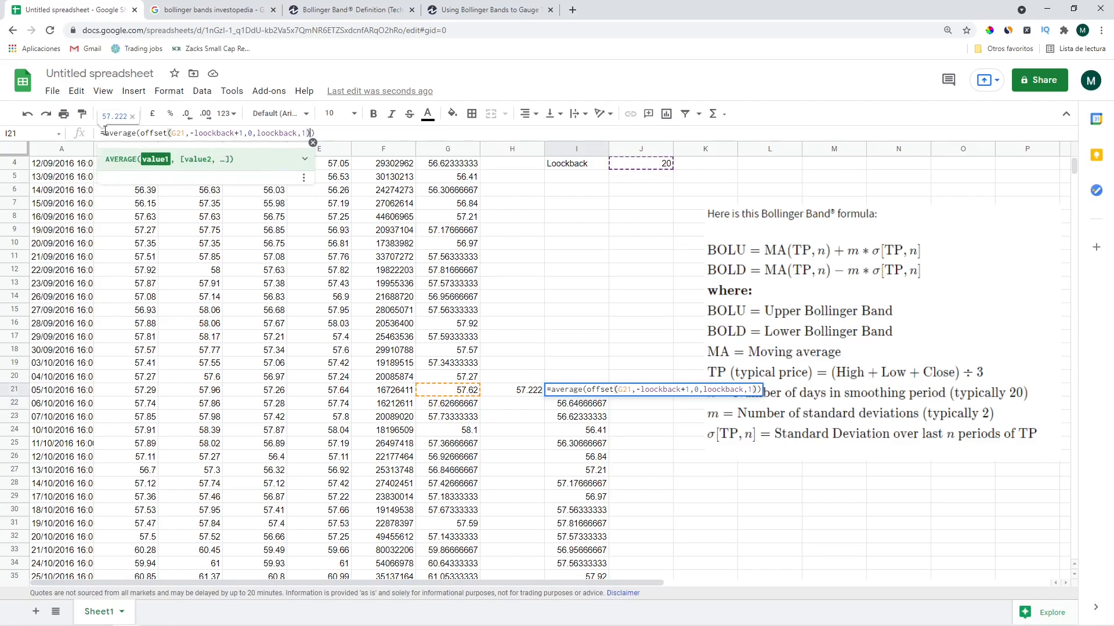
key(Return)
key(Up)
Copy the averaged formula from I21 and paste it into H21
key(ctrl+c)
right_click(570, 390)
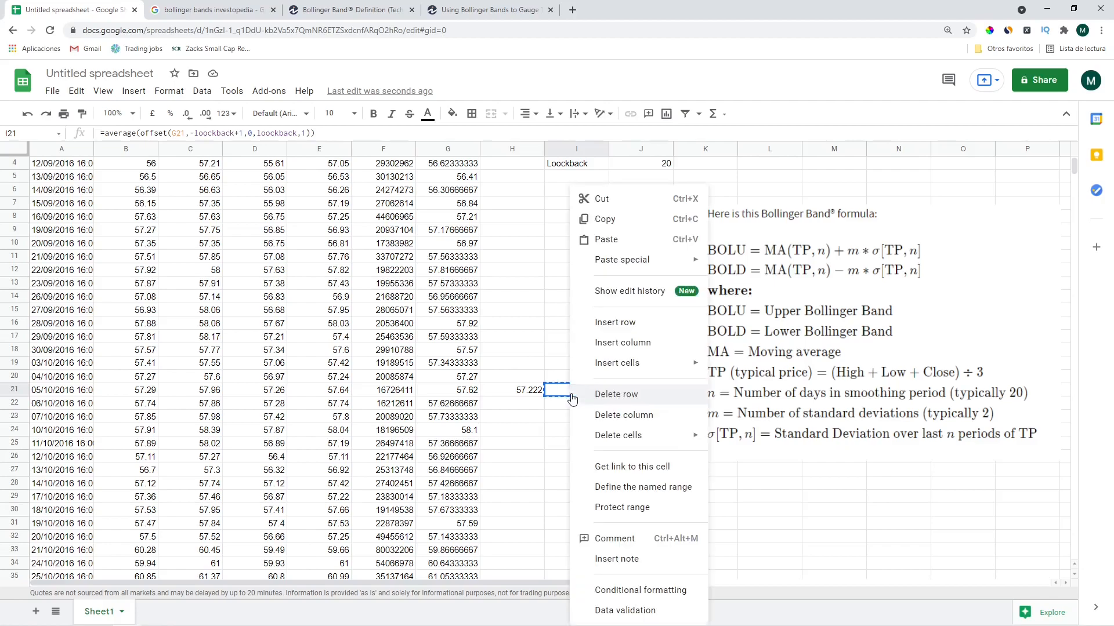
click(616, 220)
click(531, 394)
right_click(523, 392)
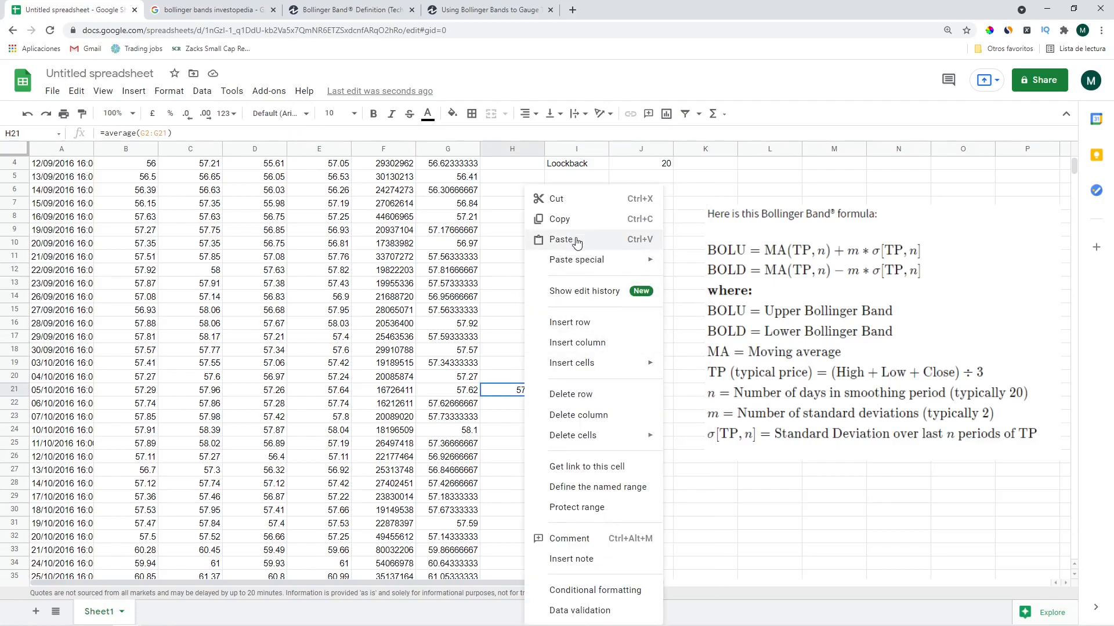
click(576, 241)
scroll(706, 226, up, 1)
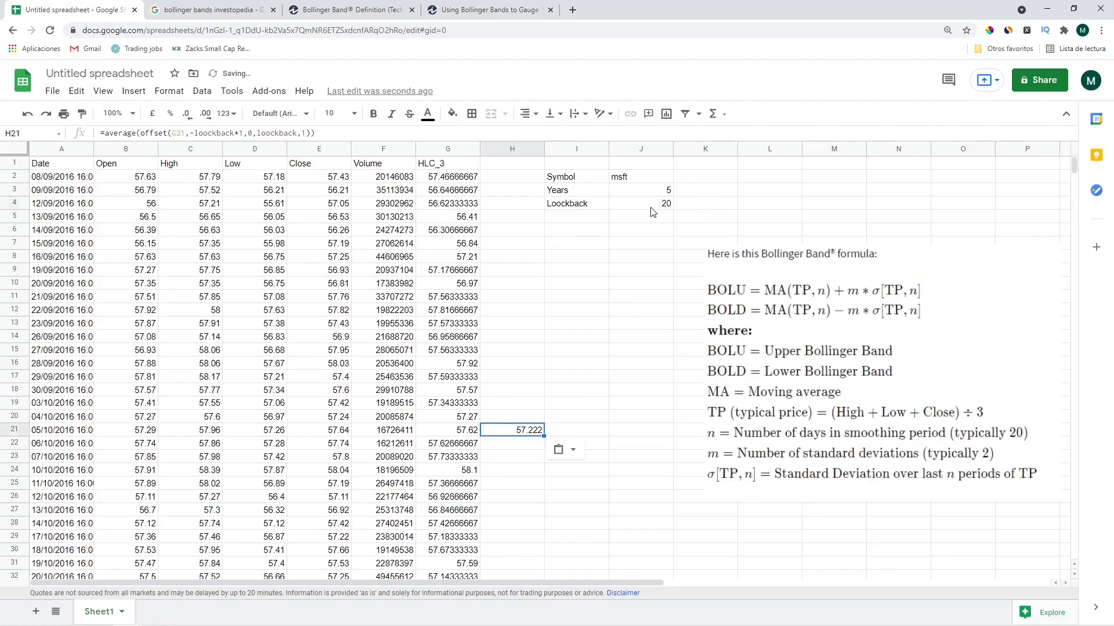
click(650, 207)
Try Loockback values of 10, 5 and 1 in J4
text(10)
key(Return)
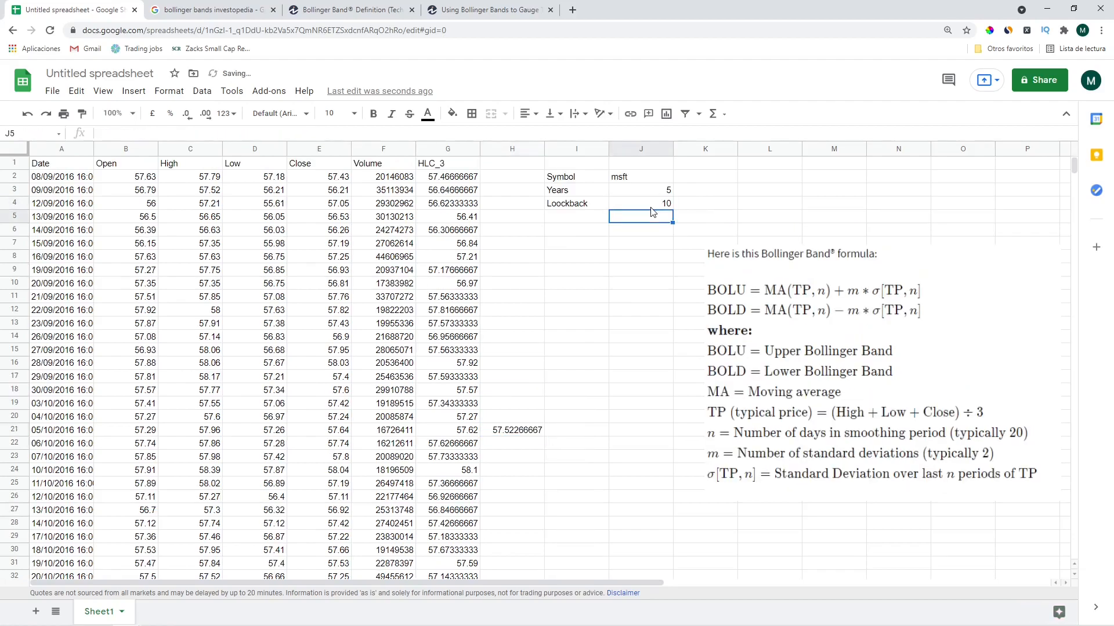
click(650, 207)
text(5)
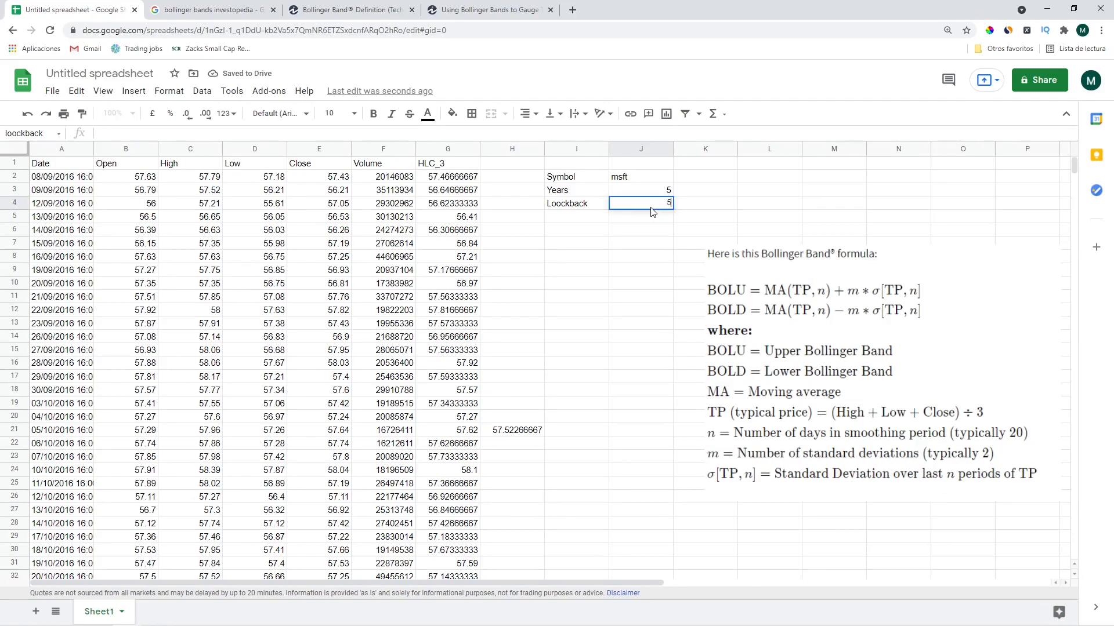
key(Return)
click(650, 207)
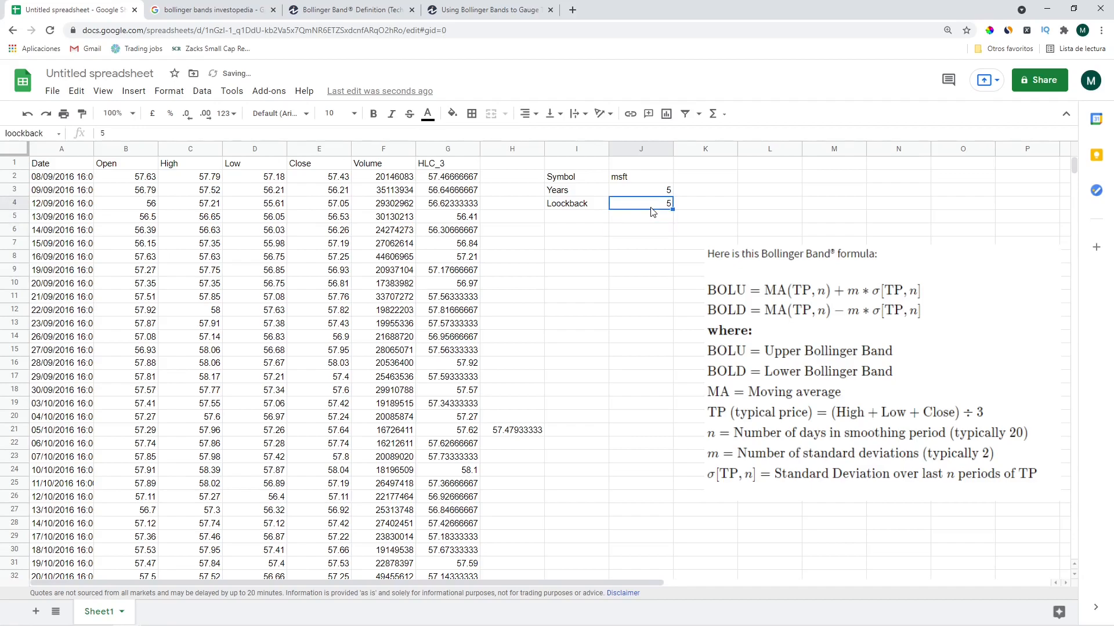
text(1)
key(Return)
Copy H21's moving-average formula into H2:H21 and down the rest of column H
click(521, 432)
key(ctrl+c)
key(ctrl+shift+Up)
key(shift+Down)
key(ctrl+v)
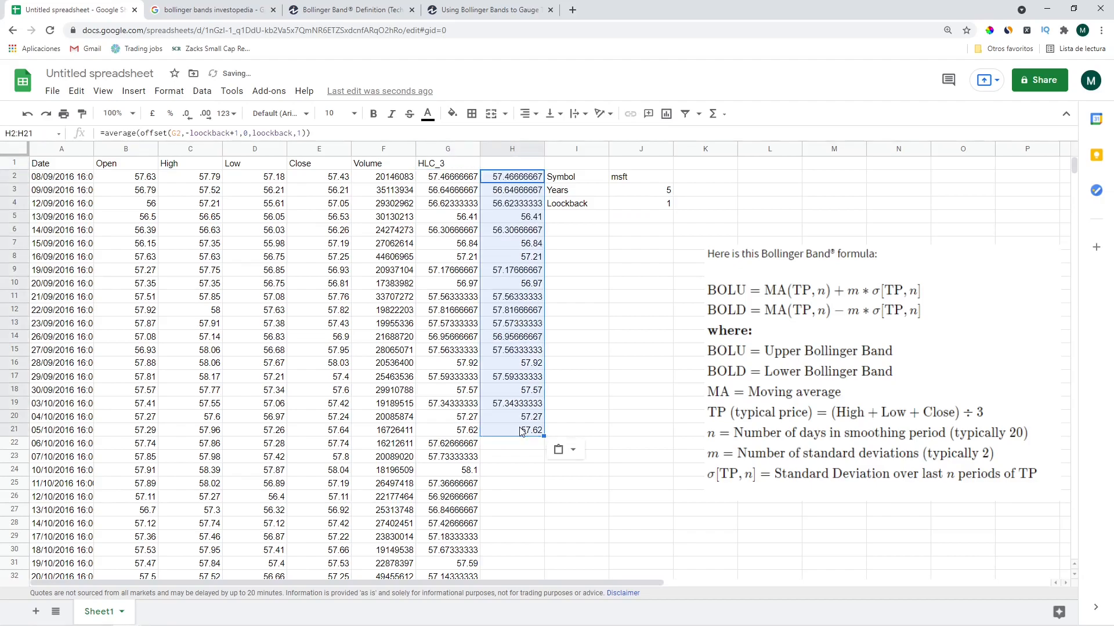
key(Down)
key(Left)
key(ctrl+Down)
key(Right)
key(ctrl+shift+Up)
key(shift+Down)
key(ctrl+v)
key(ctrl+Down)
key(ctrl+Up)
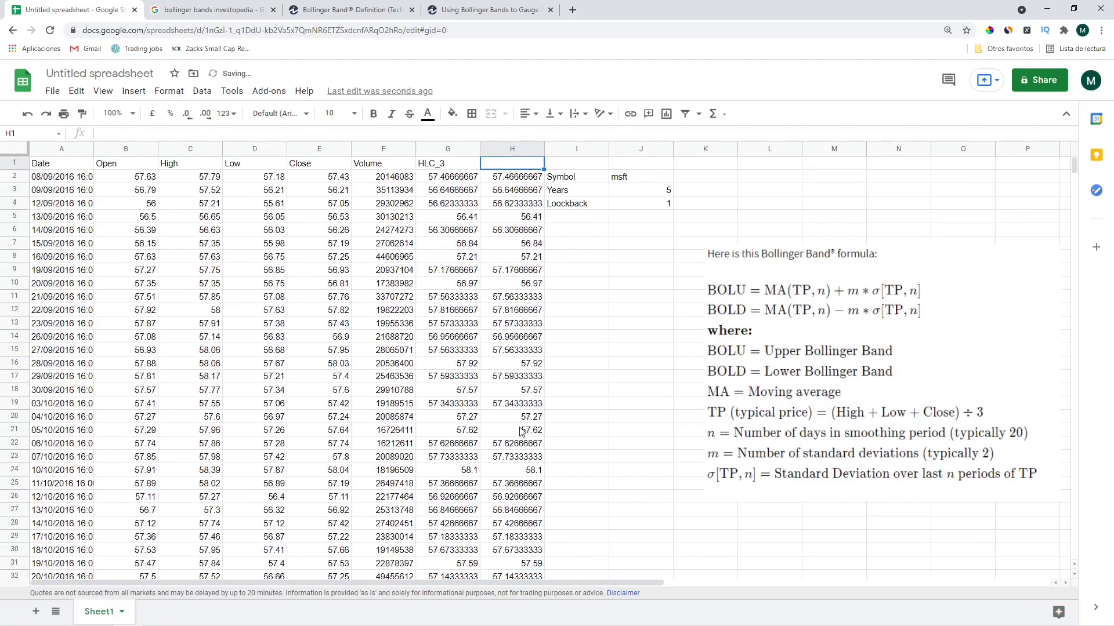
Set the Loockback value in J4 back to 20
key(Down)
key(Down)
key(Right)
key(Right)
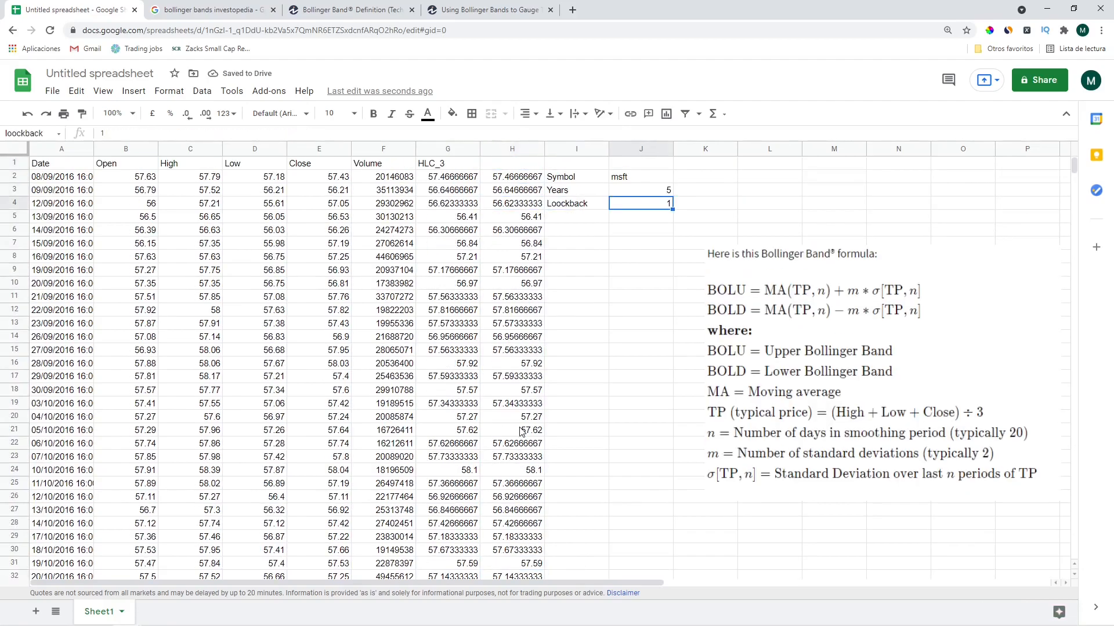
key(Return)
text(2)
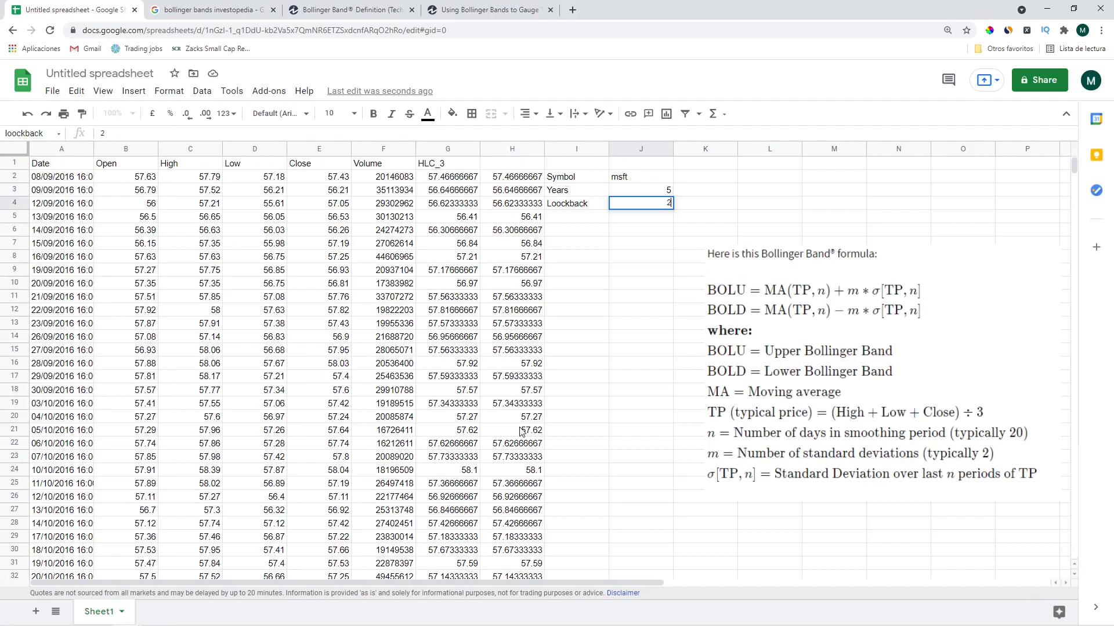
text(0)
key(Return)
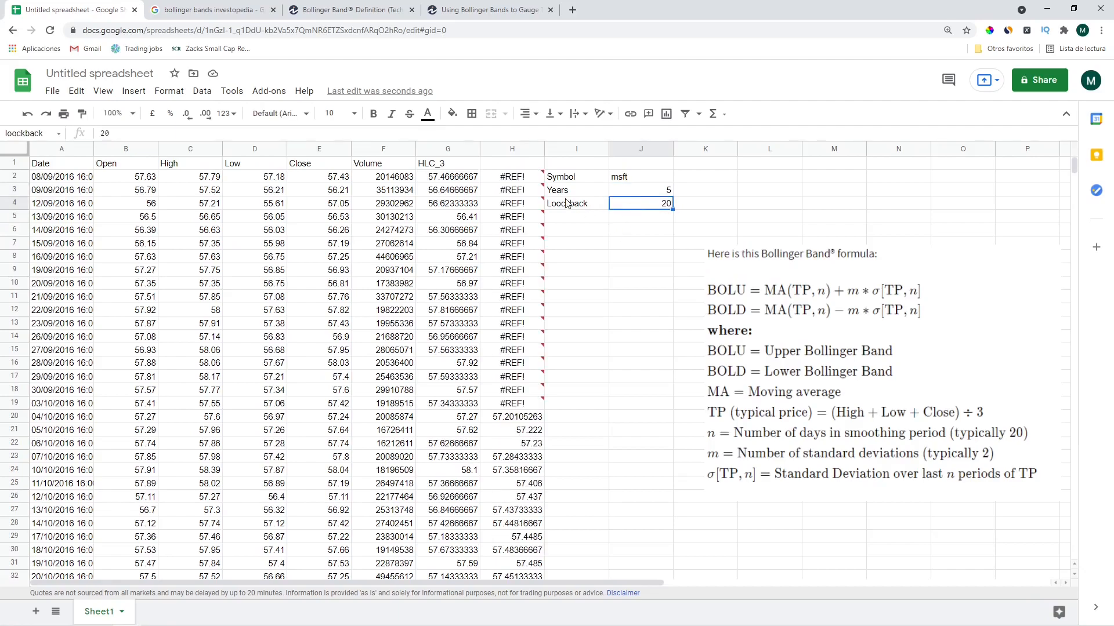
Inspect the #REF! error in H2's moving-average formula
click(527, 178)
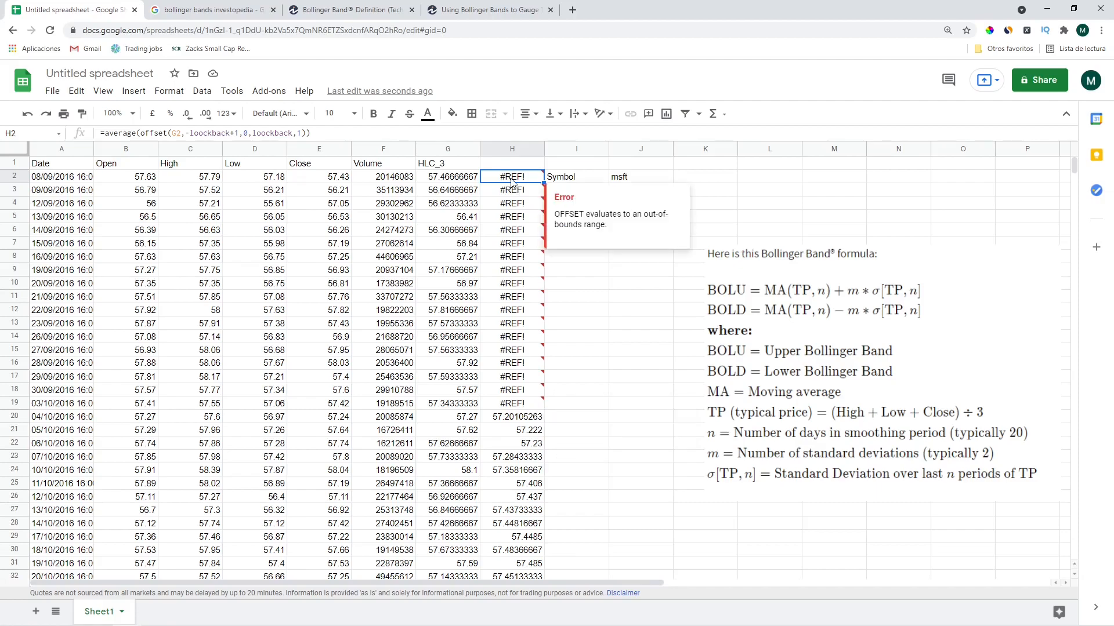
drag(203, 133, 239, 133)
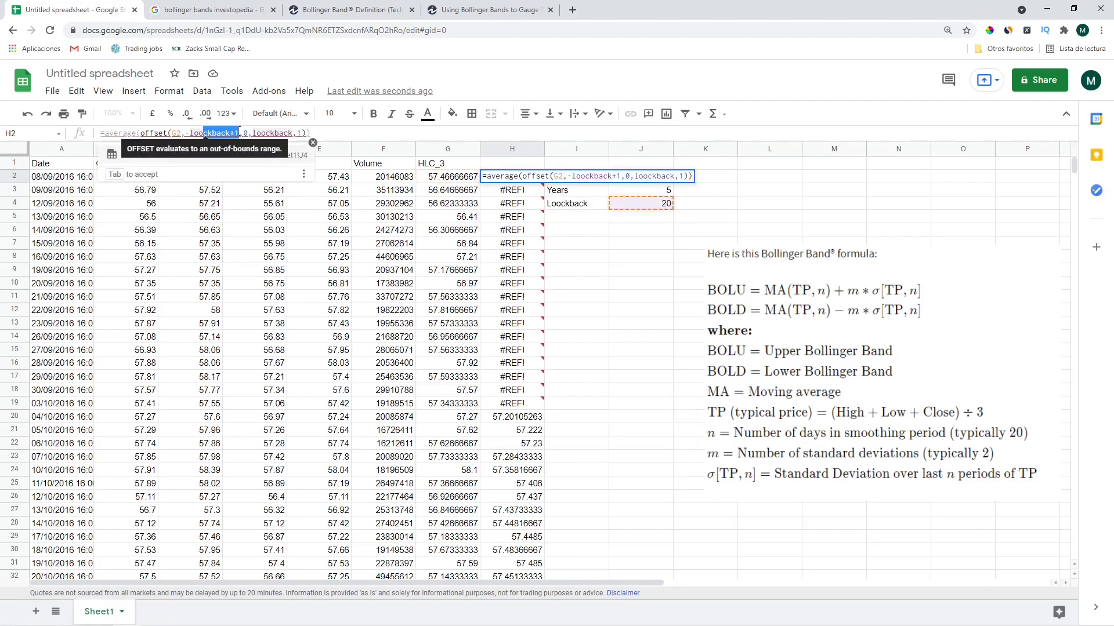
click(239, 133)
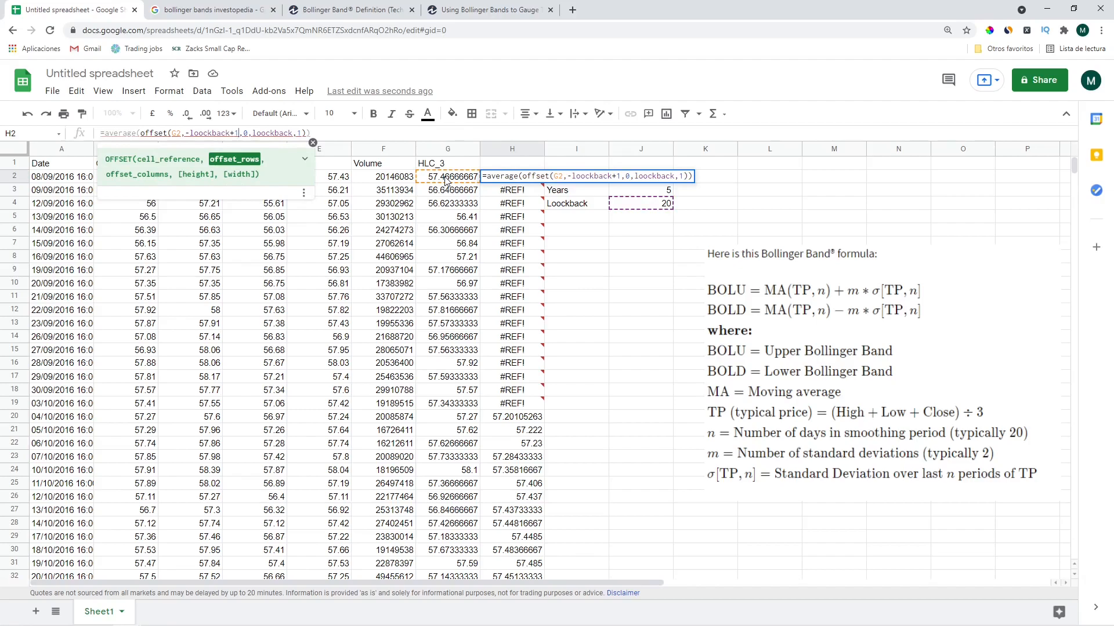
key(Escape)
Wrap H2's average in IF(ISERROR(...),"", so an error gives a blank
click(107, 133)
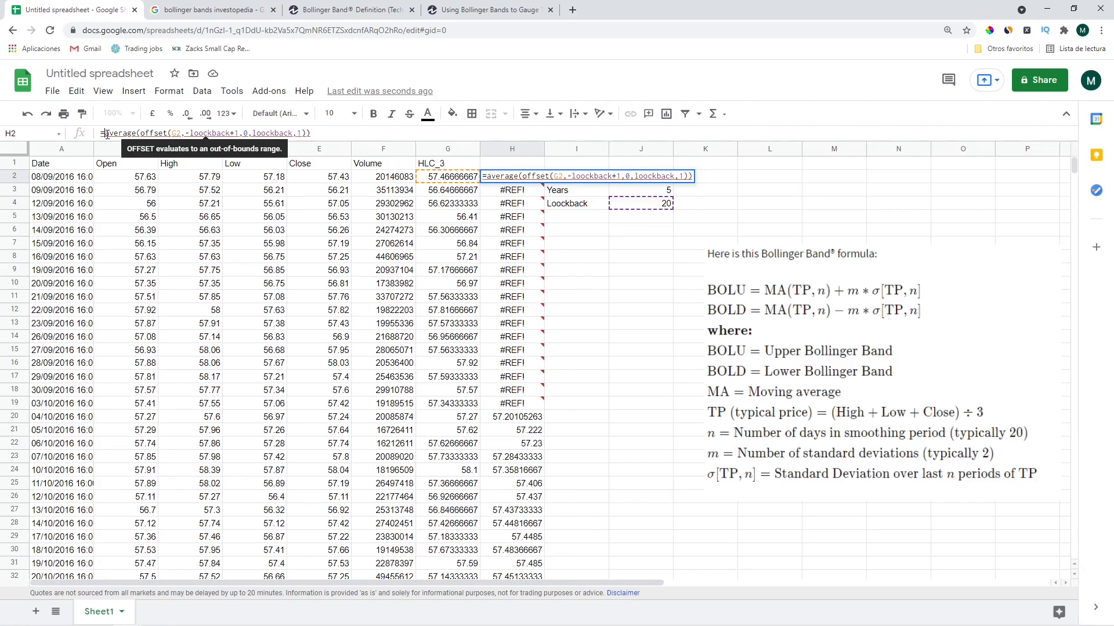
text(if()
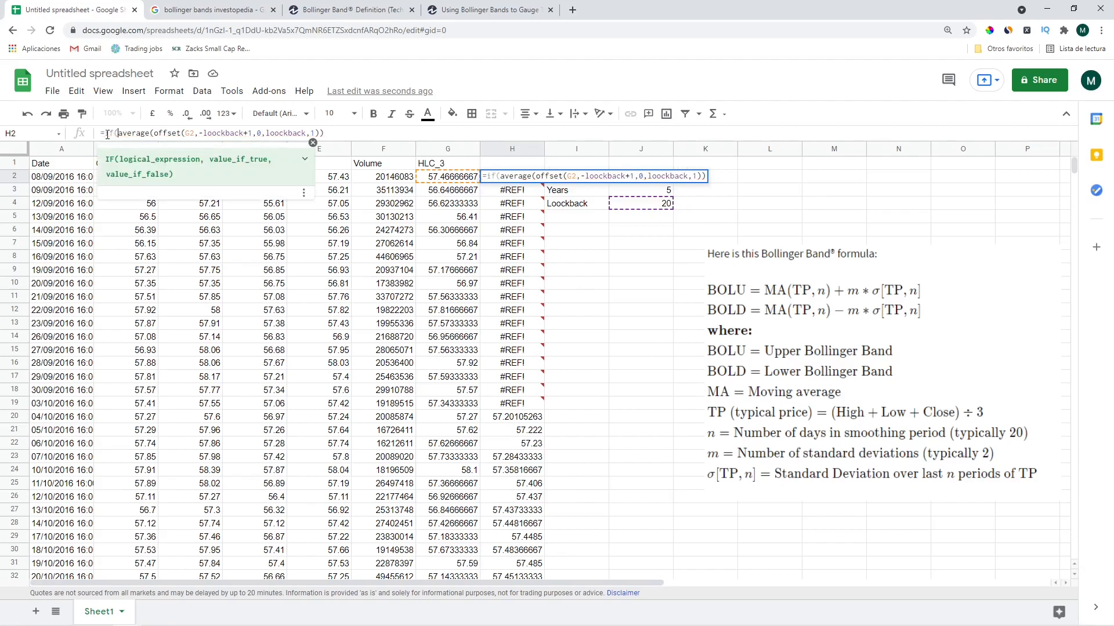
key(Left)
text(iserror)
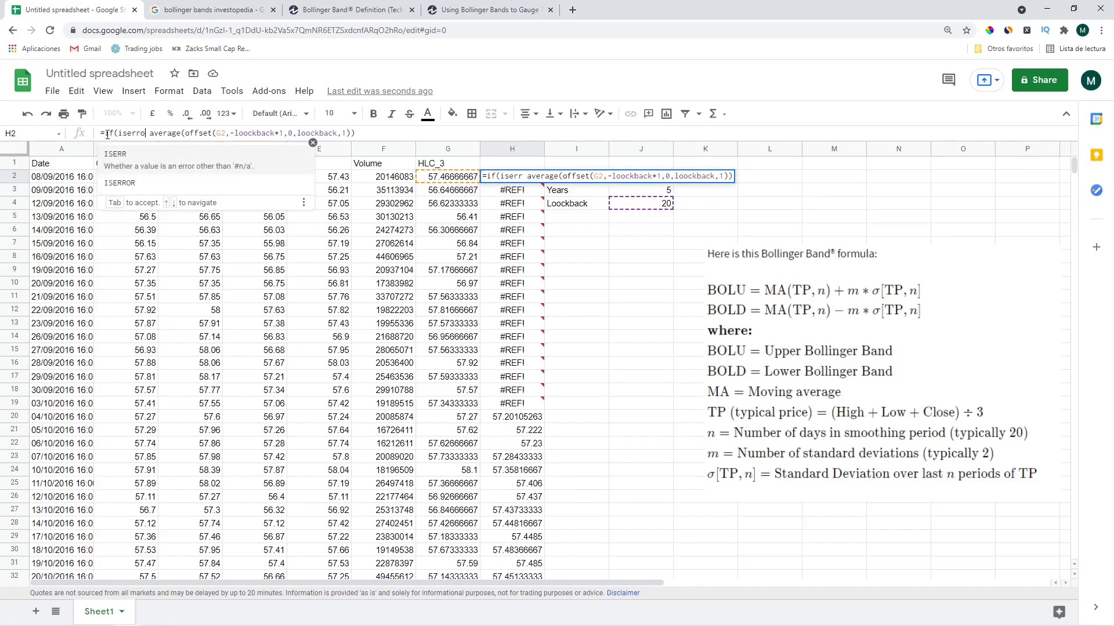
text(()
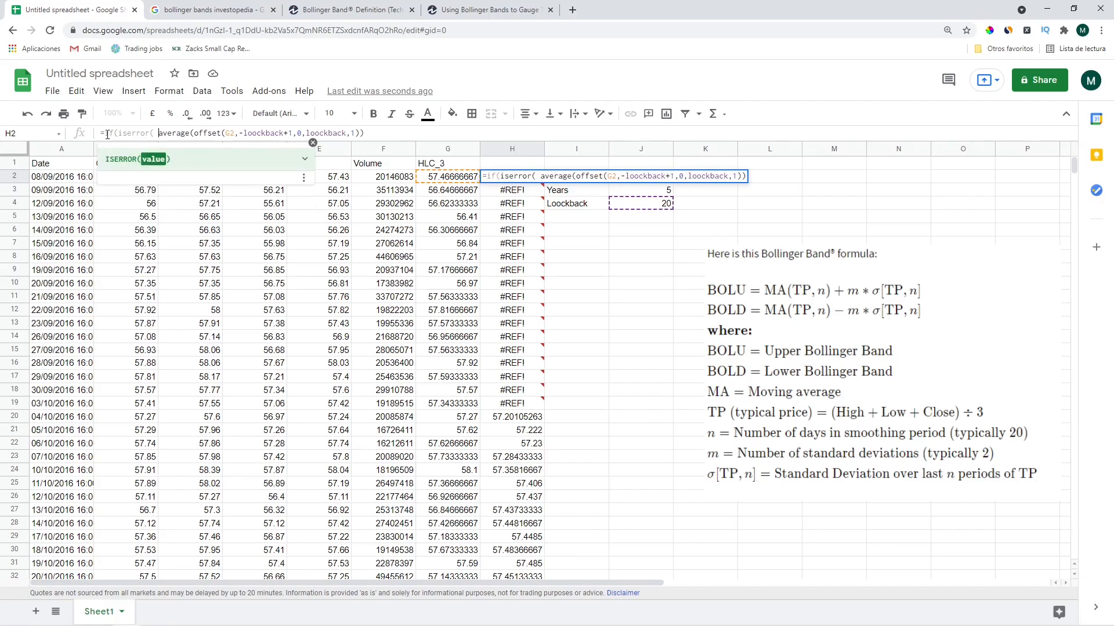
key(Delete)
key(BackSpace)
text(a)
key(Right)
key(Right)
key(Right)
key(Right)
key(Right)
key(Right)
key(Right)
key(Right)
key(Right)
key(Right)
key(Right)
key(Right)
key(Right)
key(Right)
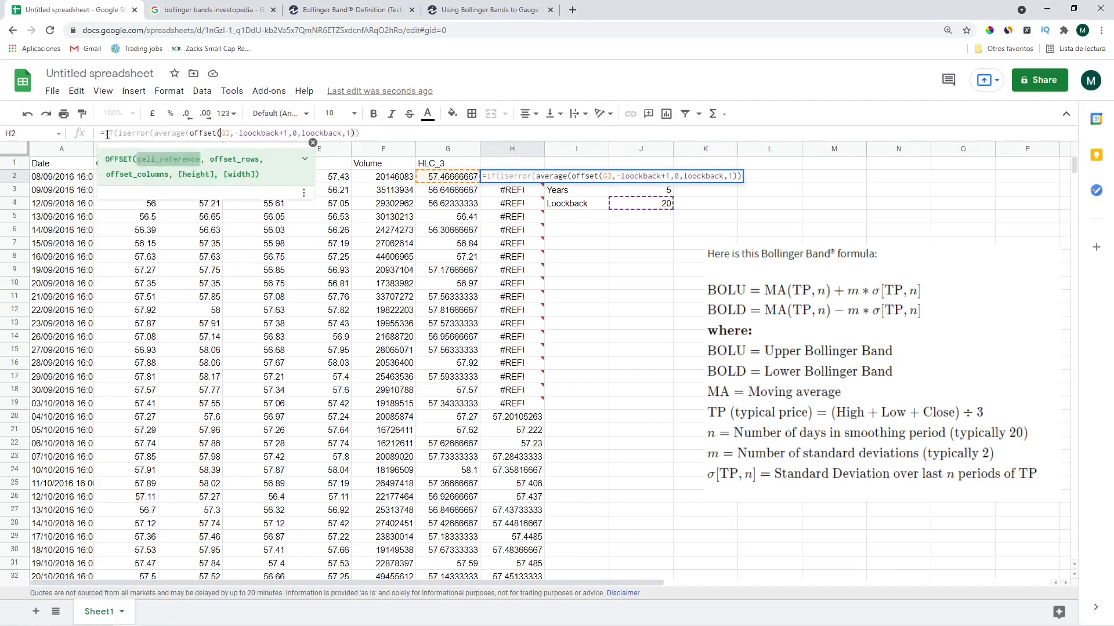
key(Right)
key(Right)
key(Right)
key(Right)
key(Right)
key(Right)
key(Right)
key(Right)
key(Right)
key(Right)
key(Right)
key(Right)
key(Right)
key(Right)
key(Right)
key(Right)
key(Right)
key(Right)
key(Right)
key(Right)
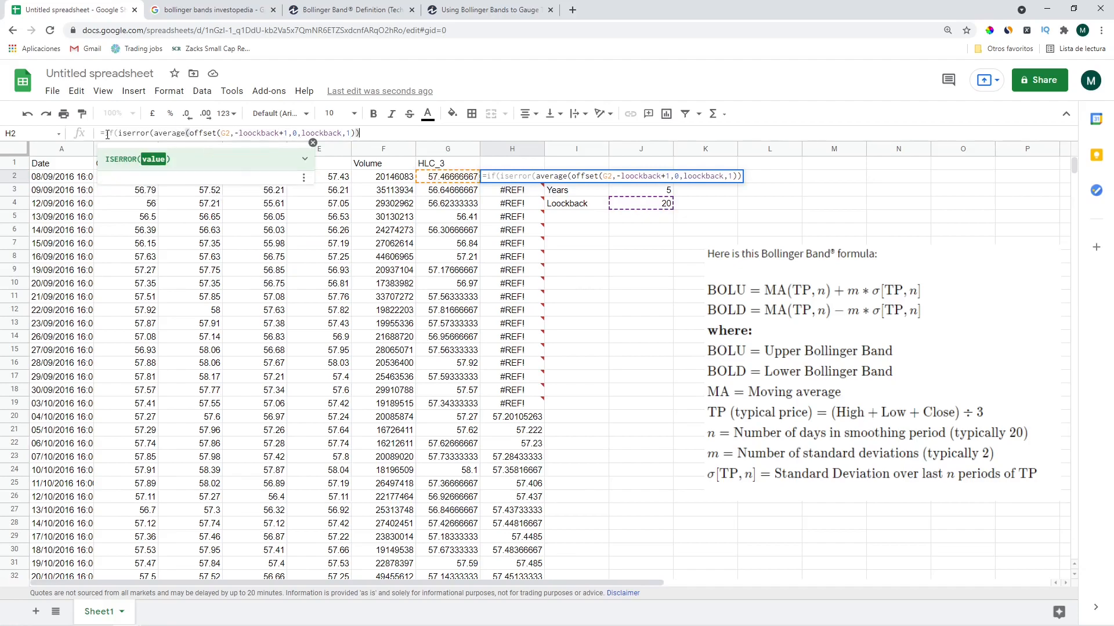
text(),)
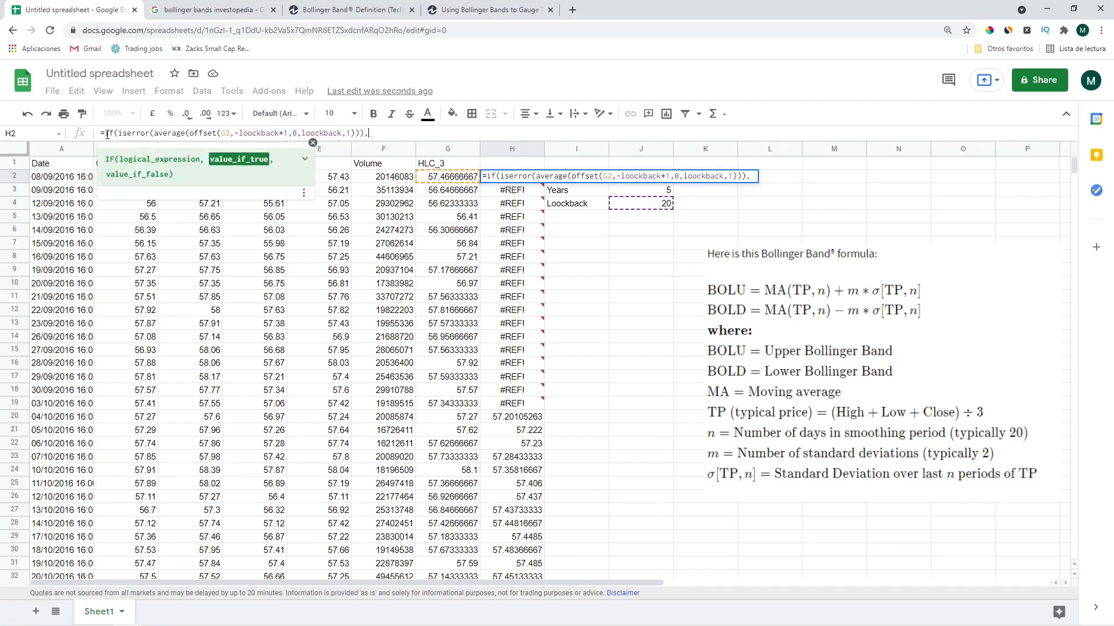
text("",)
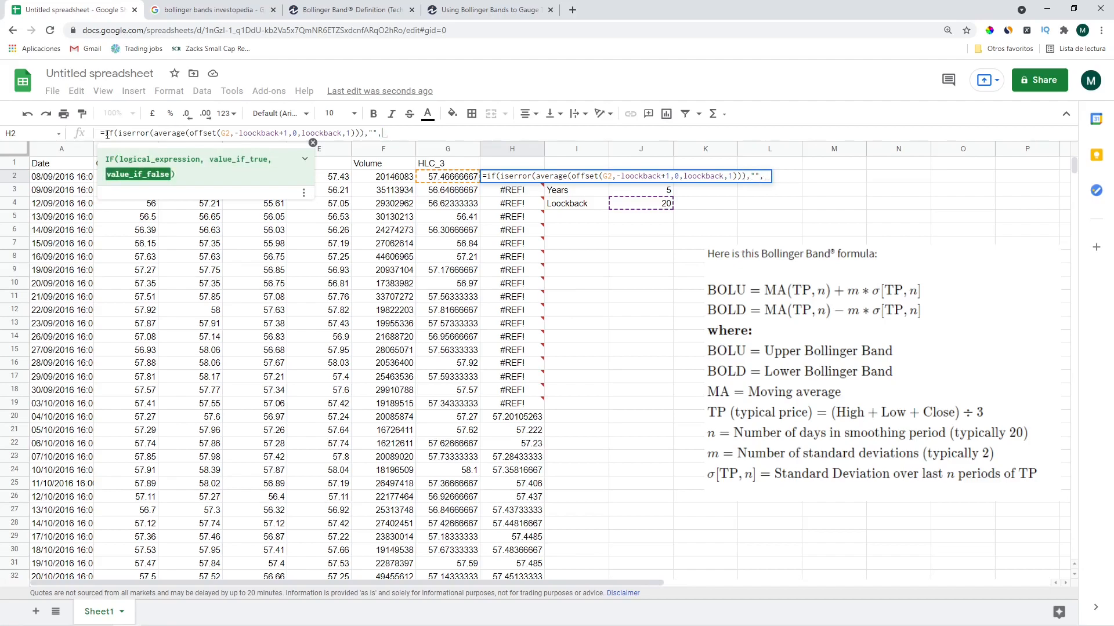
Reuse the average(offset(...)) expression as the IF's non-error result and commit H2
drag(154, 133, 354, 129)
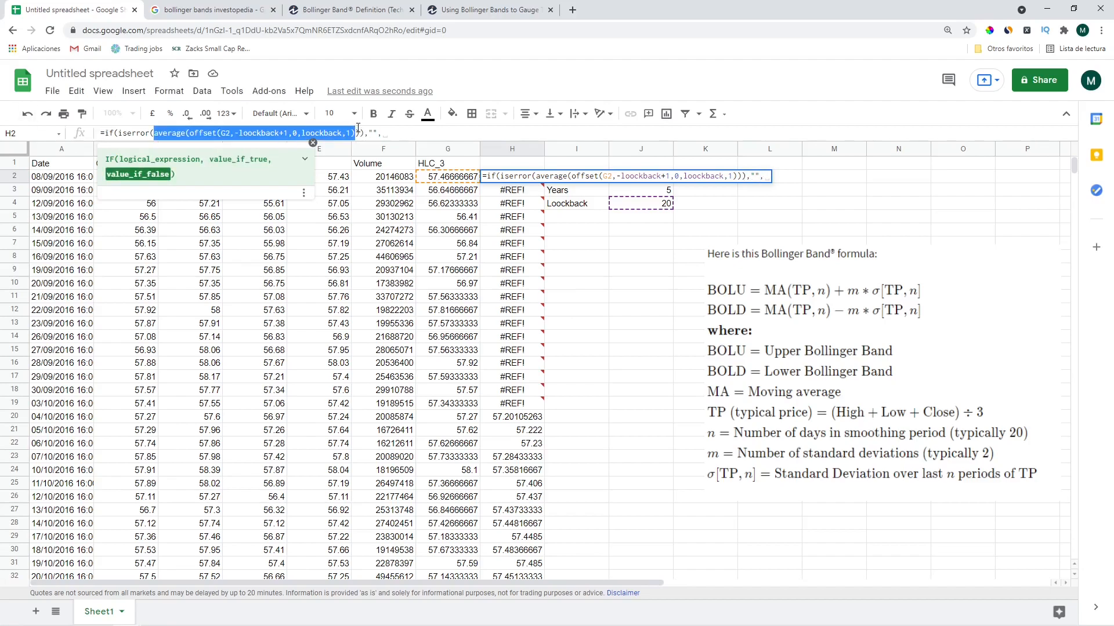
key(ctrl+c)
click(400, 132)
key(ctrl+v)
text())
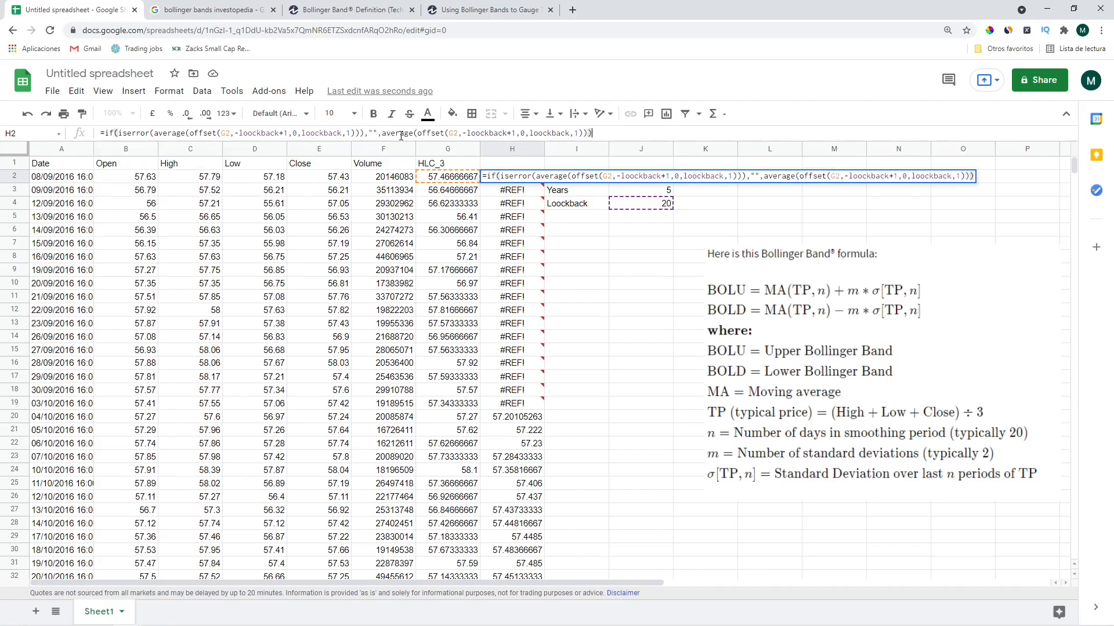
key(Return)
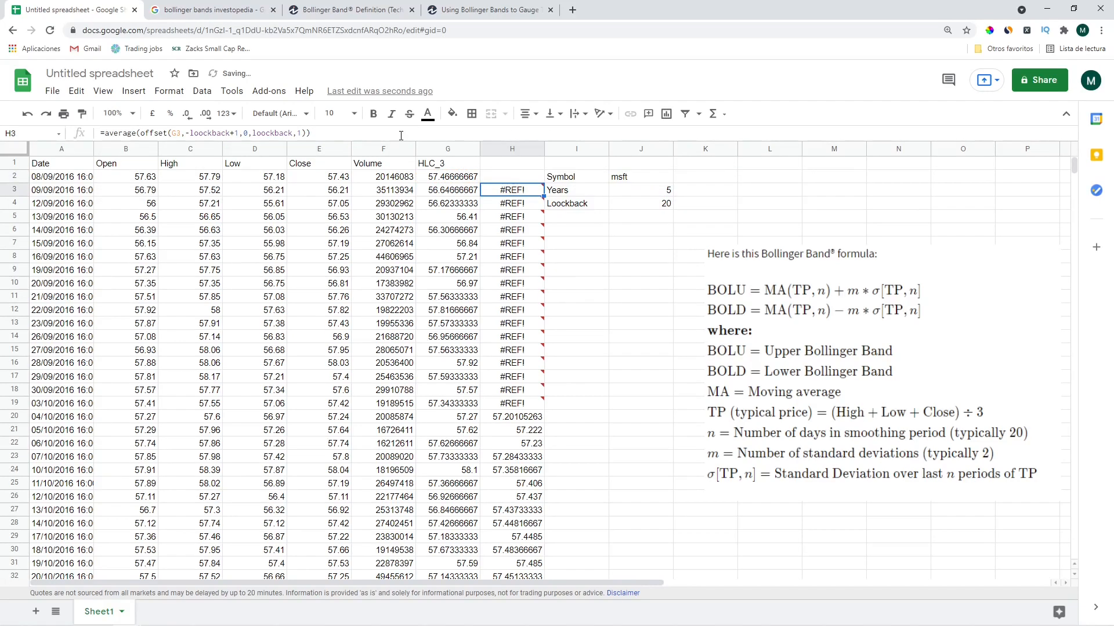
Copy the H2 moving-average formula down column H to the last data row
key(Down)
key(Up)
click(514, 176)
key(ctrl+c)
key(Down)
key(ctrl+shift+Down)
key(ctrl+v)
key(Up)
key(Up)
key(Down)
key(Down)
key(Up)
key(Down)
key(Down)
key(Down)
key(Down)
key(Down)
key(Down)
key(Down)
key(Down)
key(Down)
key(Down)
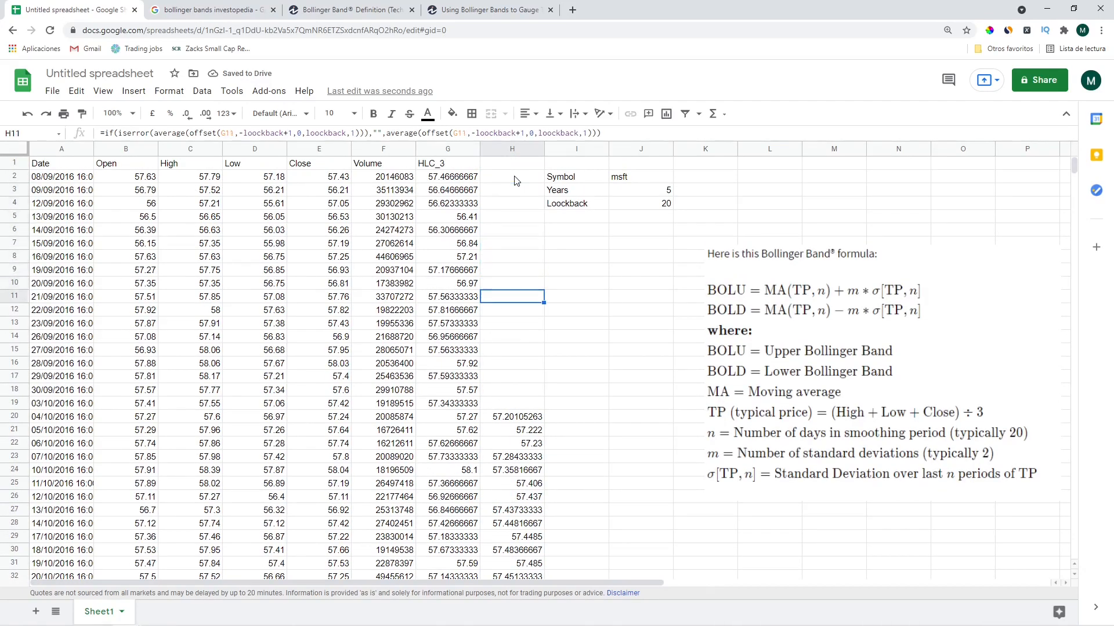
Try Lookback values 5 and 10, then settle on 15 in J4
click(667, 206)
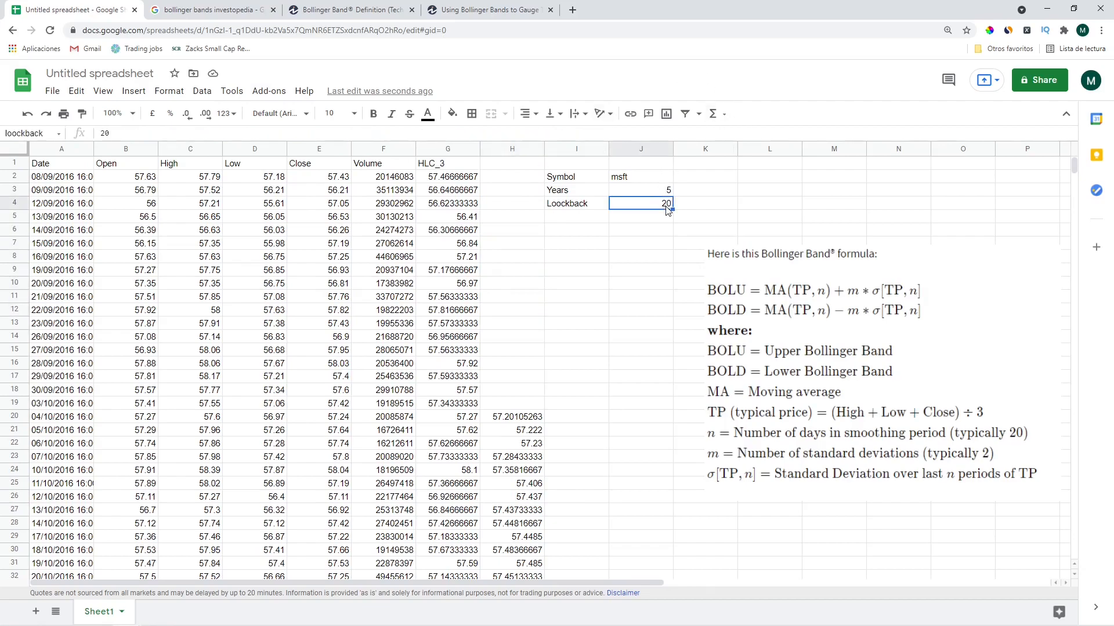
text(5)
key(Return)
click(667, 207)
text(10)
key(Return)
click(667, 208)
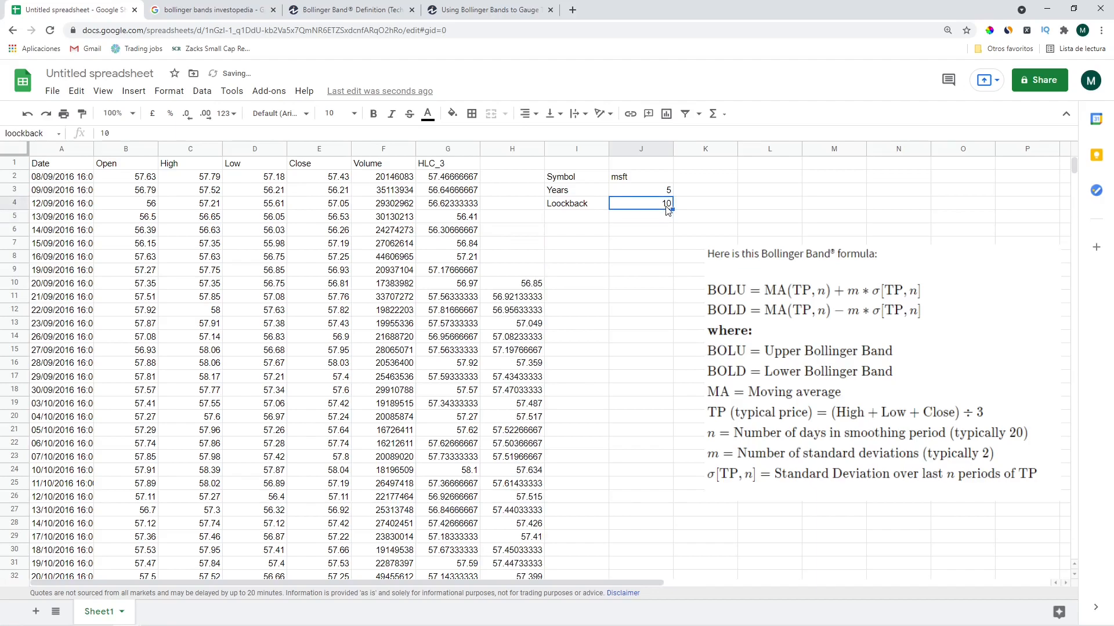
text(15)
key(Return)
key(Left)
Move the Symbol, Years and Lookback block to columns K:L and head column H 'MA_n'
key(Up)
key(Up)
key(Up)
key(shift+Down)
key(shift+Right)
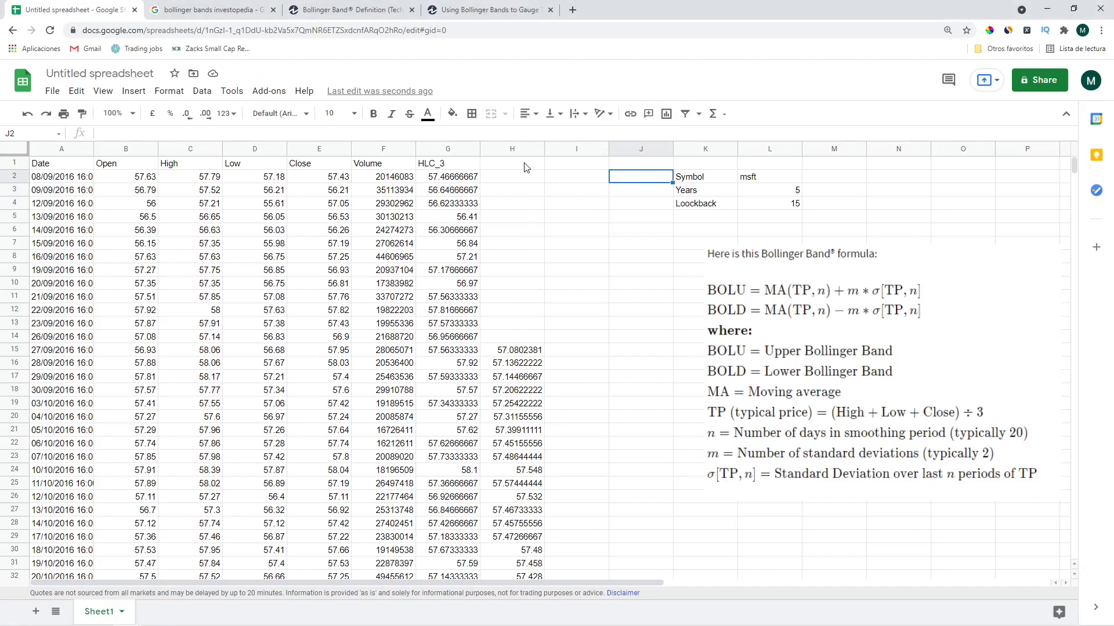
click(526, 167)
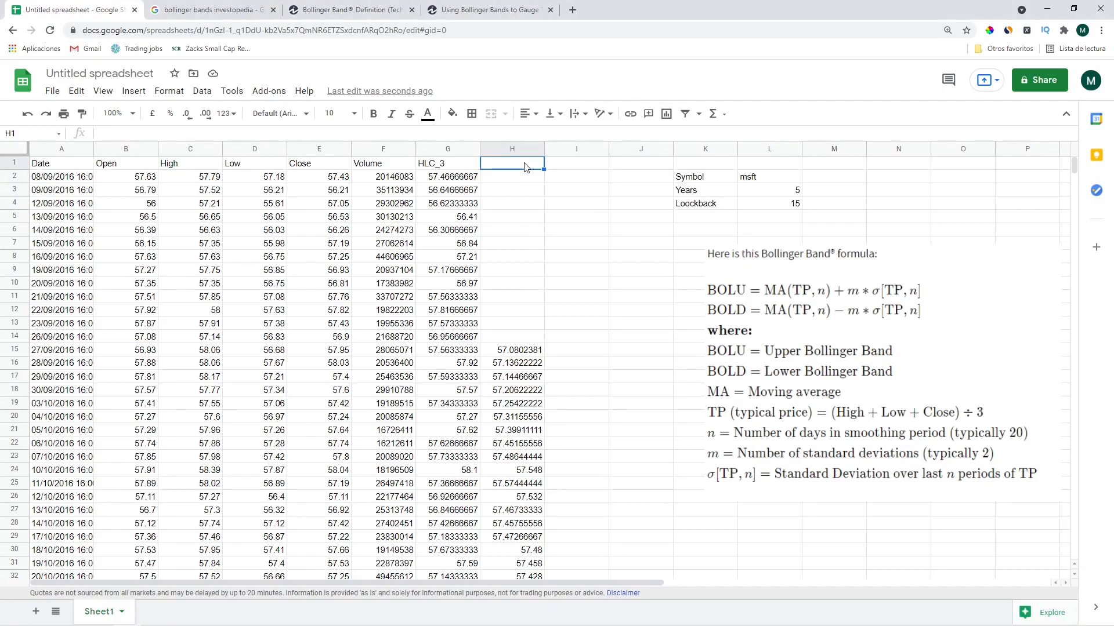
text(m)
text(MA_)
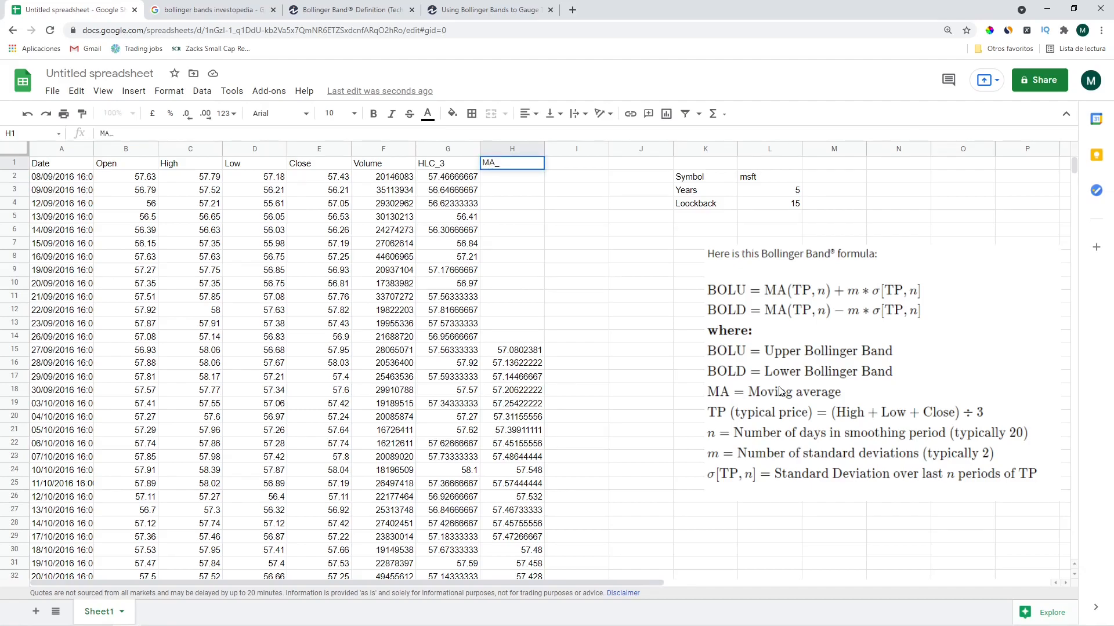
key(Return)
key(Up)
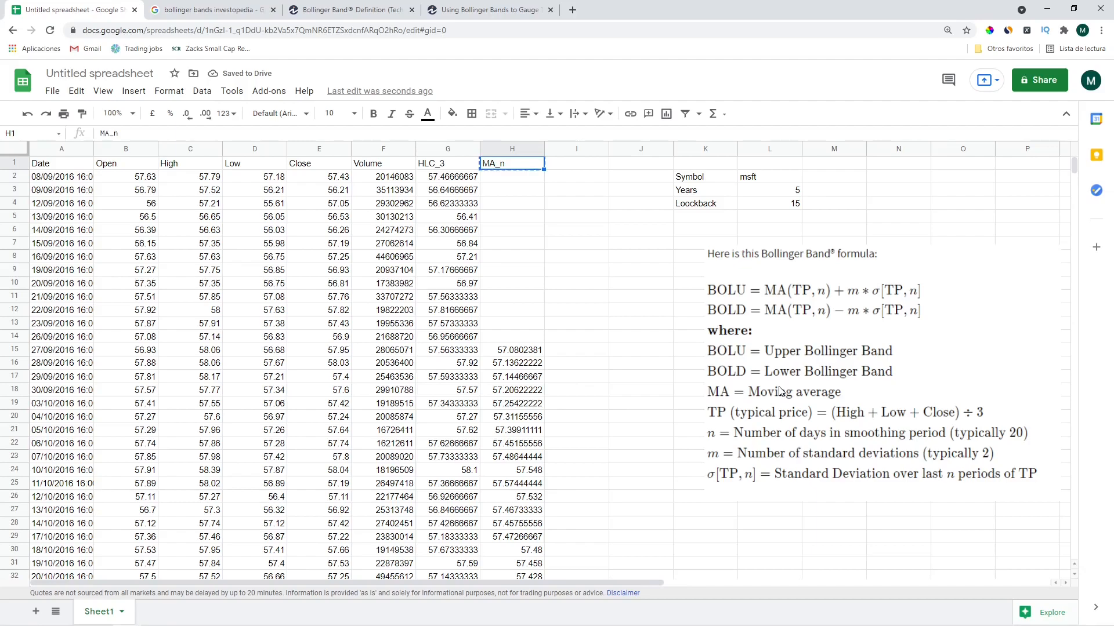
key(Down)
Copy the H2 moving-average formula into I2
click(634, 133)
drag(633, 135, 100, 135)
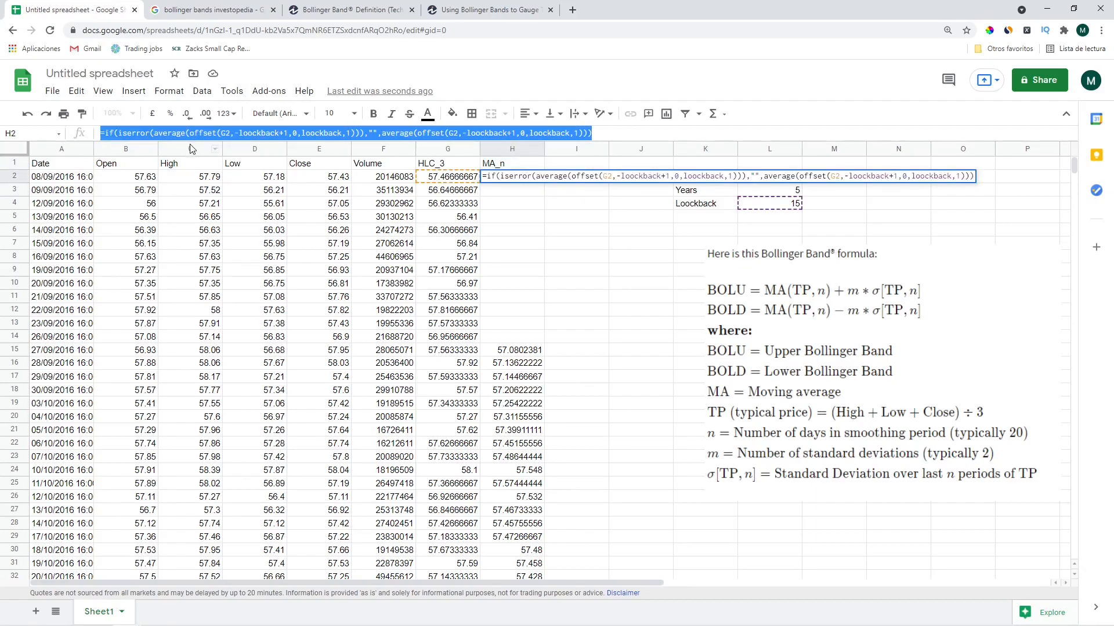
key(Escape)
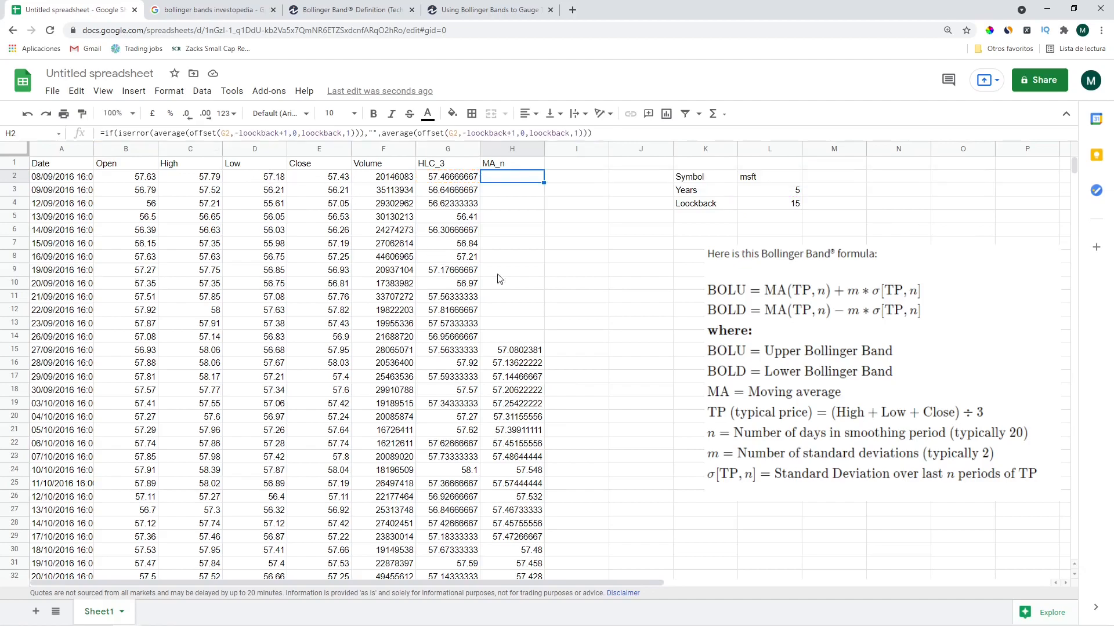
click(556, 180)
key(ctrl+v)
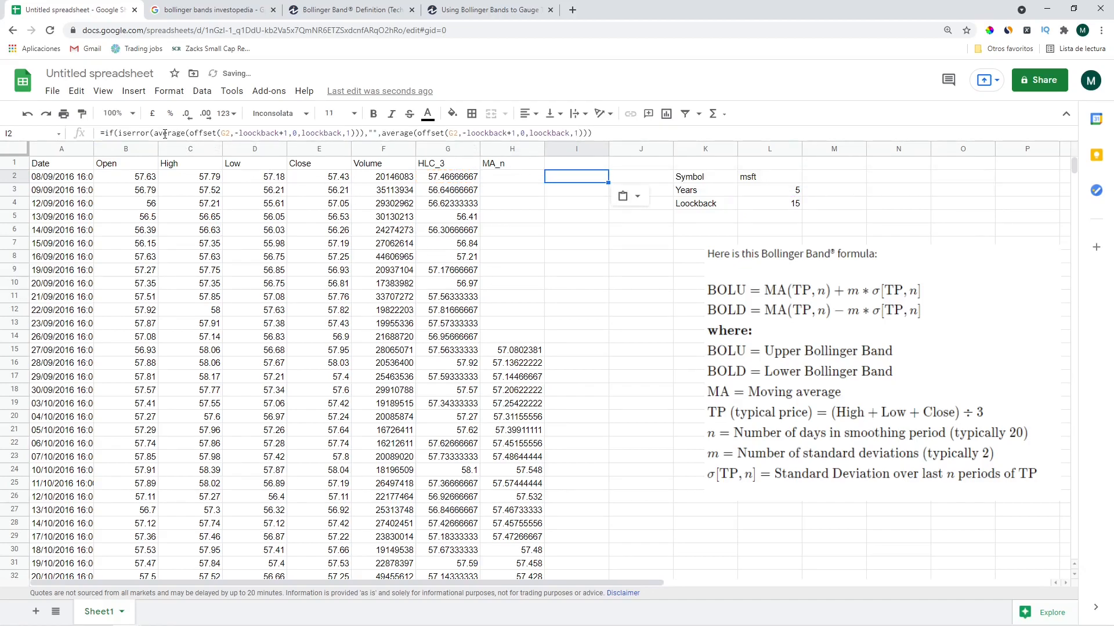
Replace both AVERAGE calls in I2's formula with STDEV
double_click(165, 135)
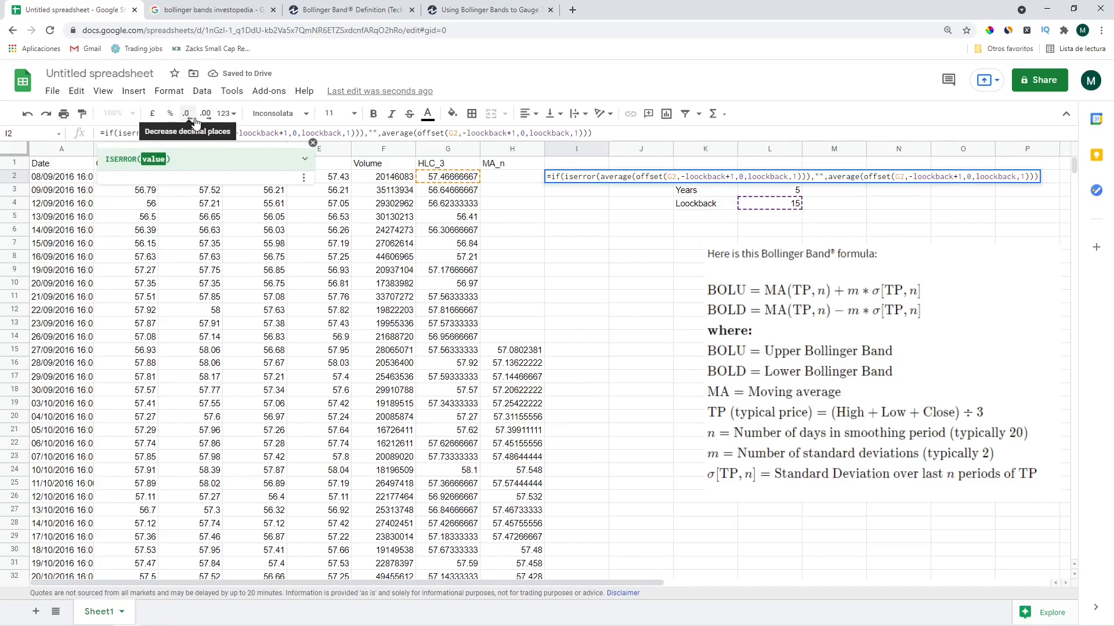
text(st)
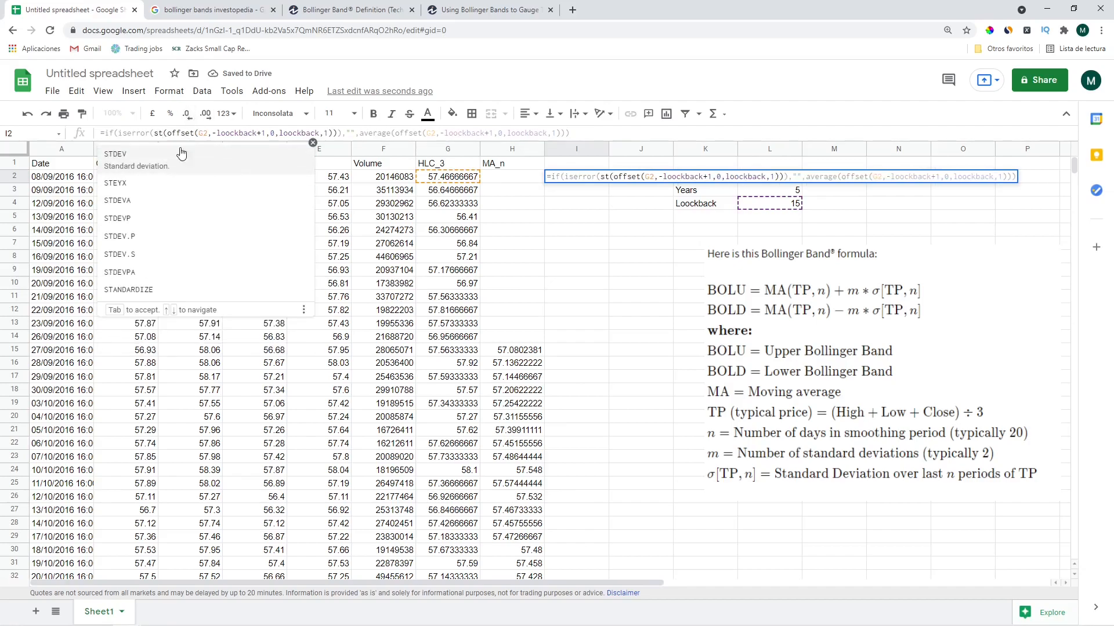
key(Tab)
click(357, 133)
text())
double_click(388, 133)
text(ste)
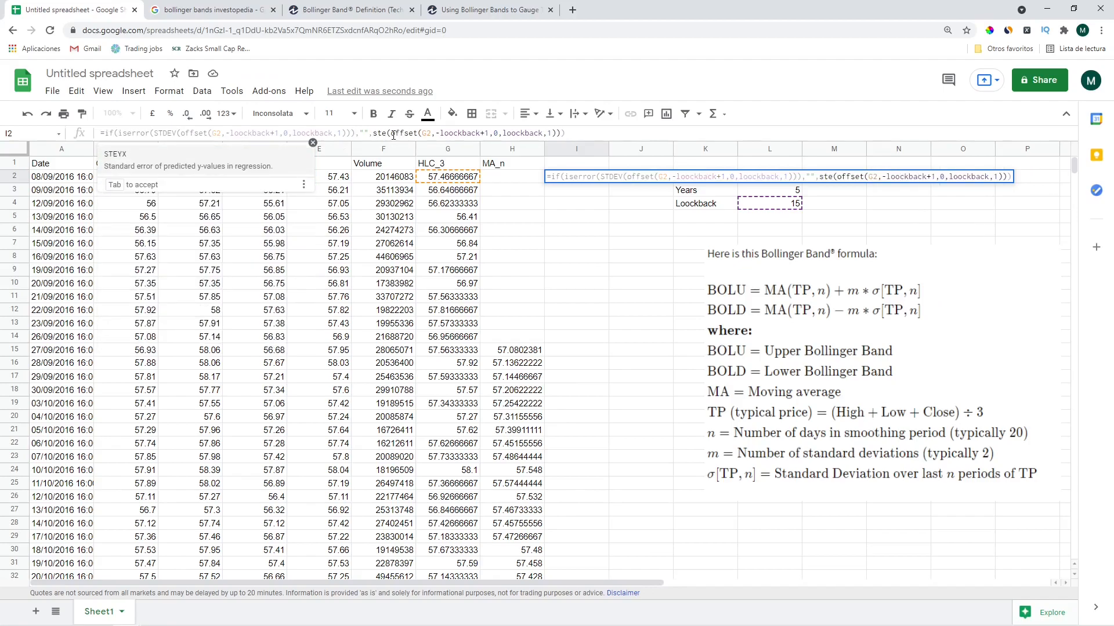
key(BackSpace)
text(dev)
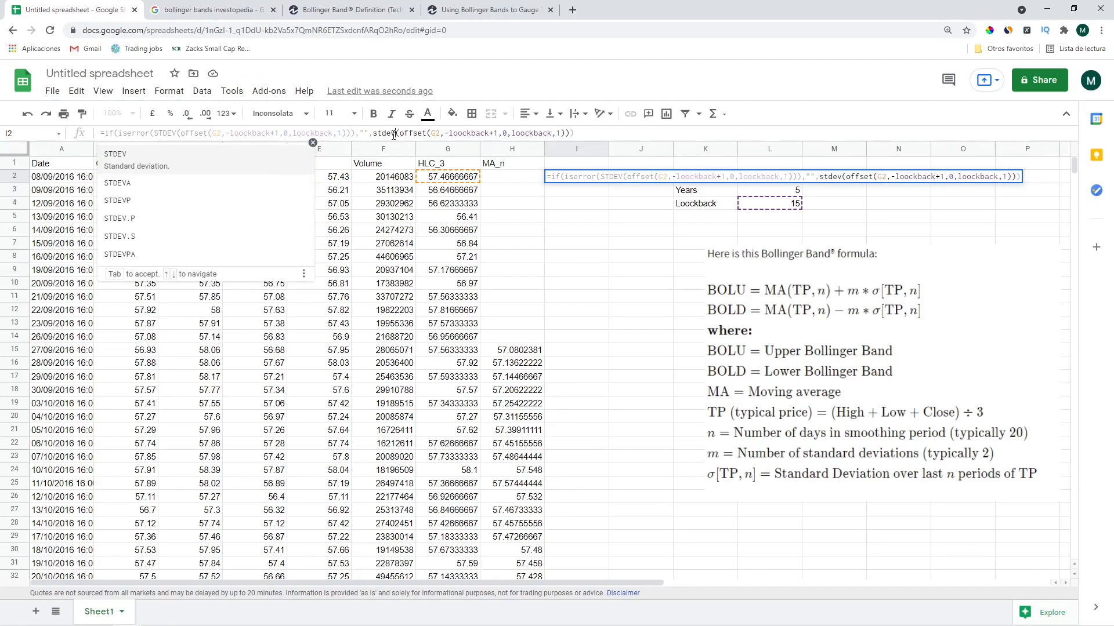
click(158, 157)
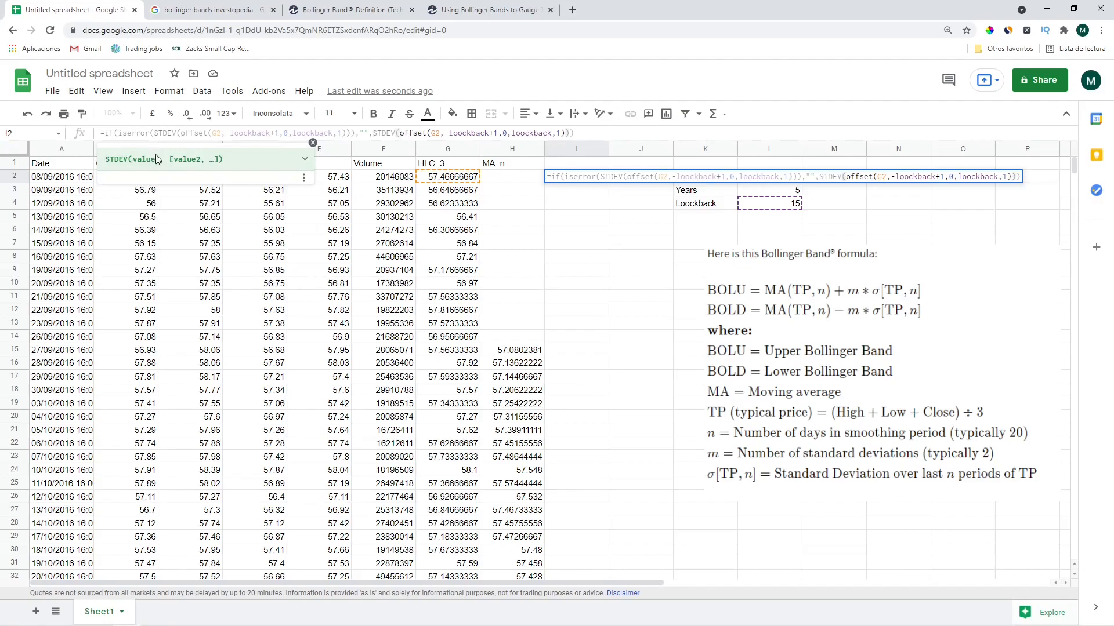
click(630, 135)
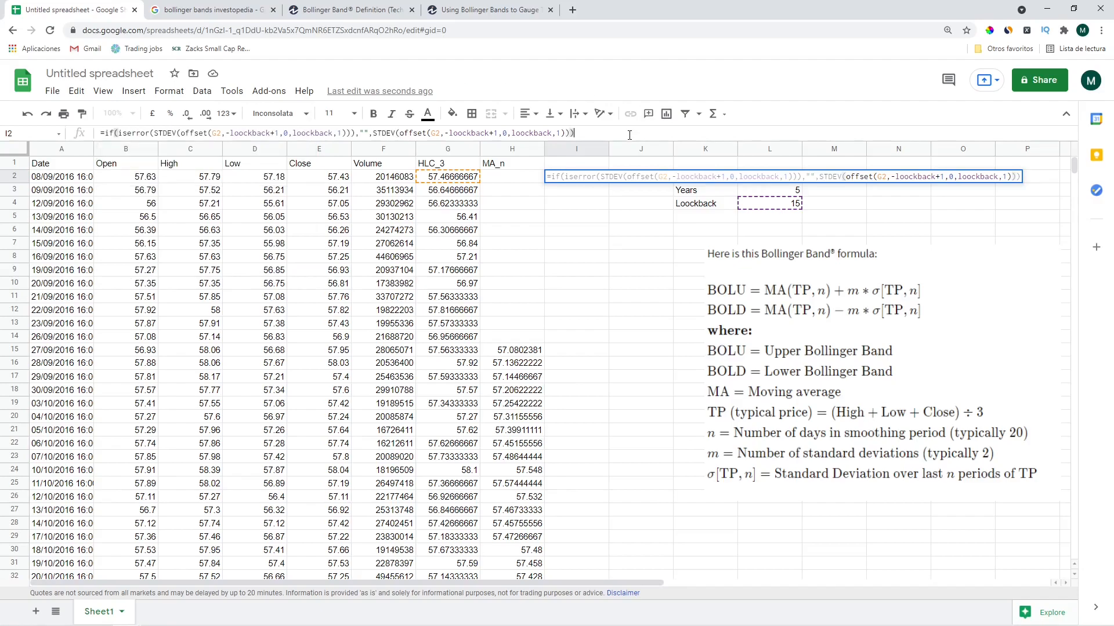
key(Return)
Fill the STDEV formula down column I from row 2 to row 1258
key(ctrl+Down)
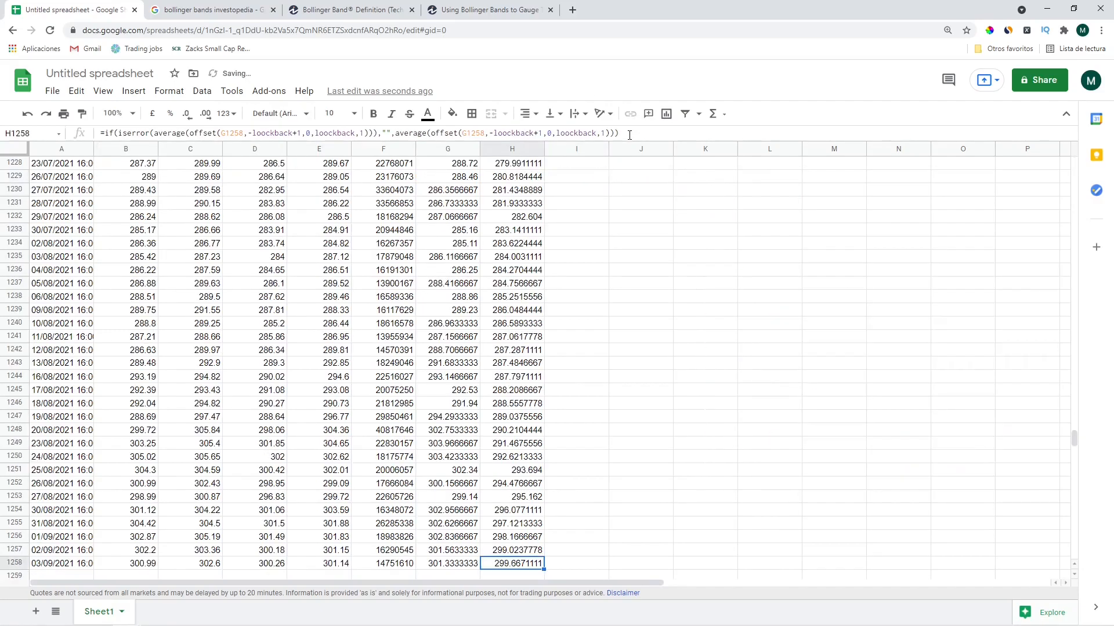
key(ctrl+shift+Up)
key(ctrl+d)
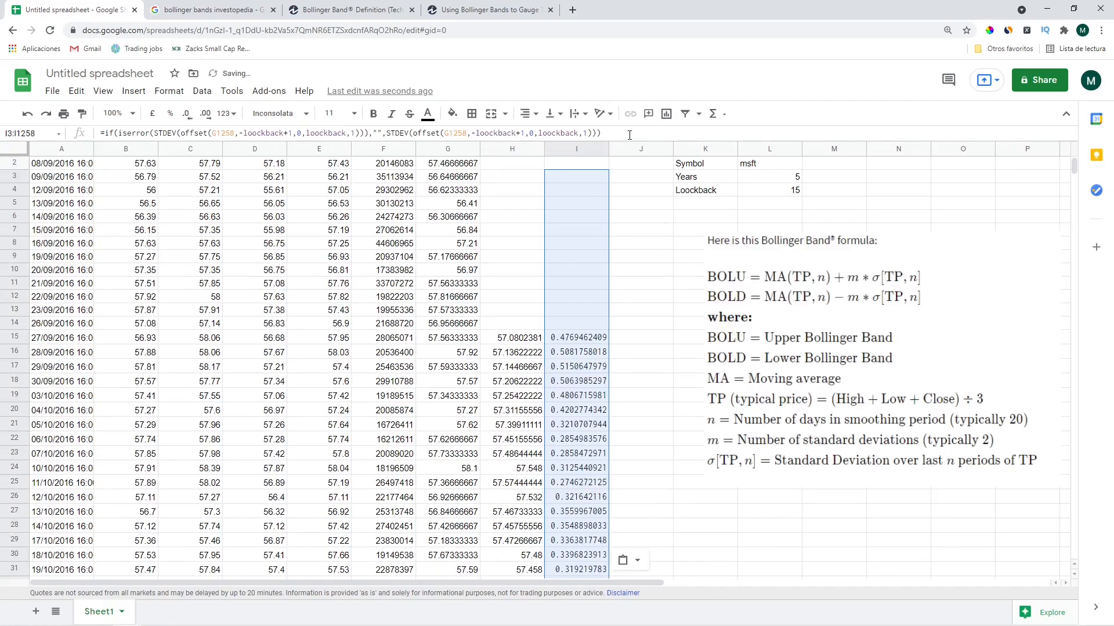
key(ctrl+Up)
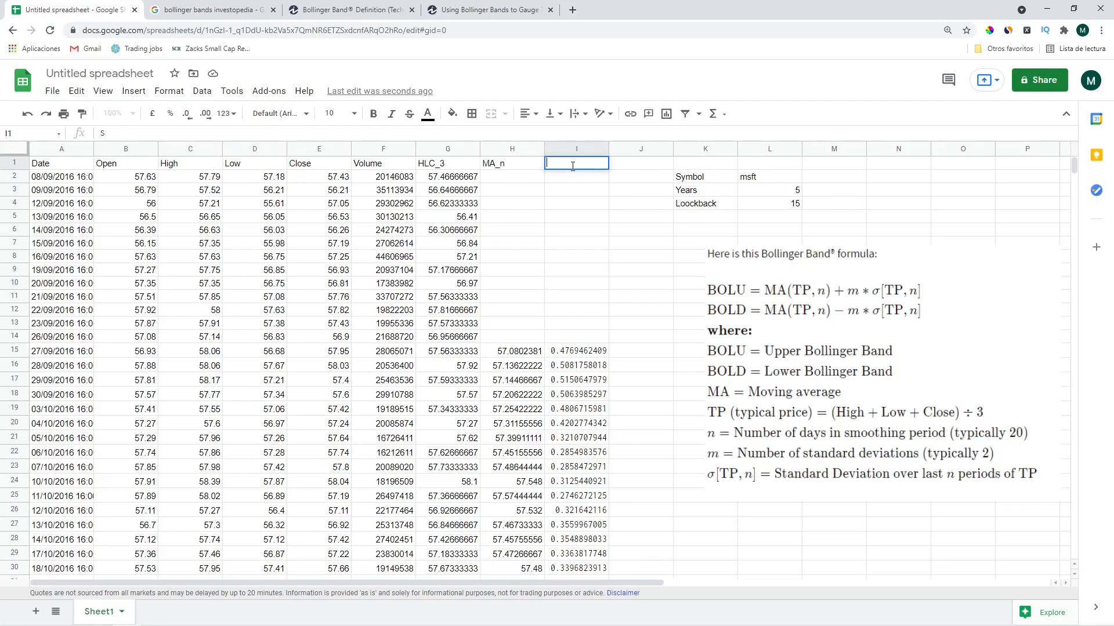
Head column I as 'STD'
click(572, 166)
text(STD)
key(Return)
click(572, 166)
key(Down)
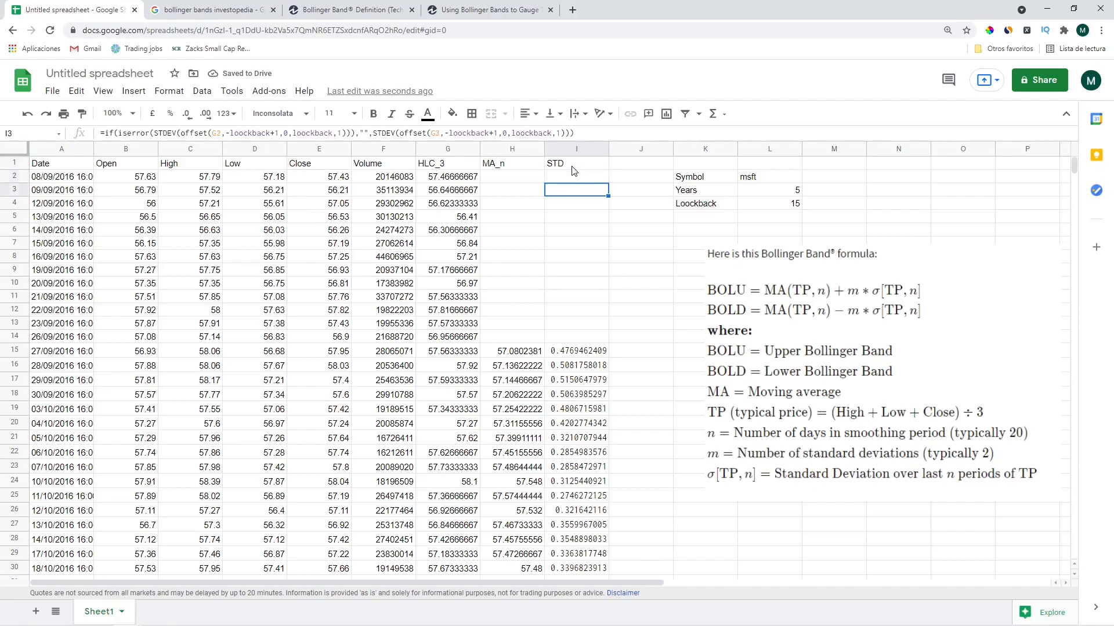
click(571, 167)
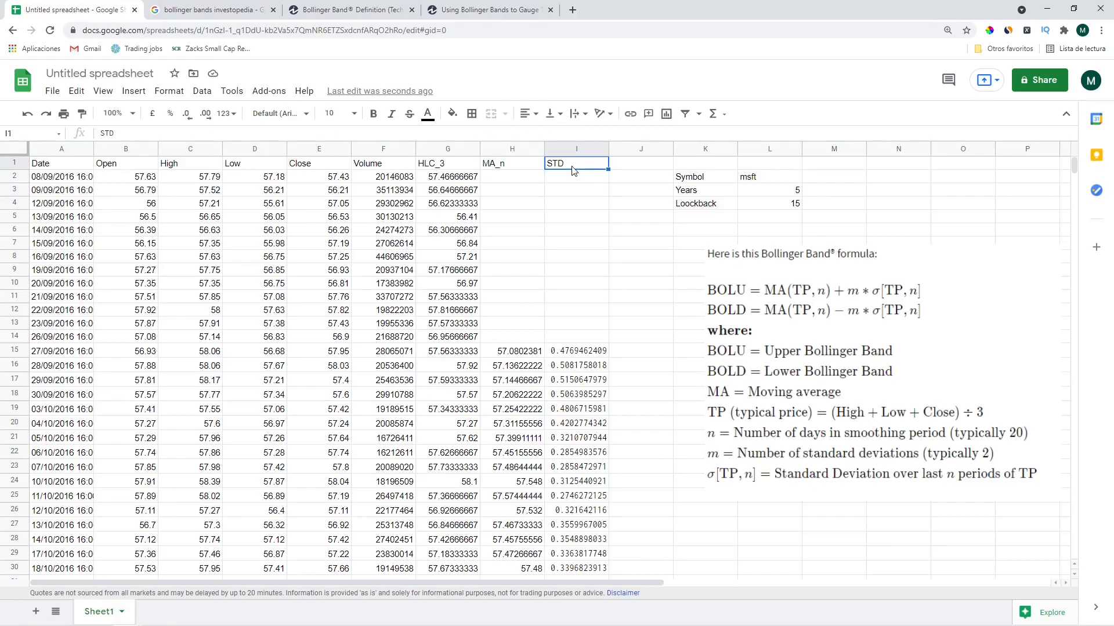
Move the Symbol, Years and Lookback block to M2:N4 and place the formula picture beside row 15
drag(755, 254, 793, 242)
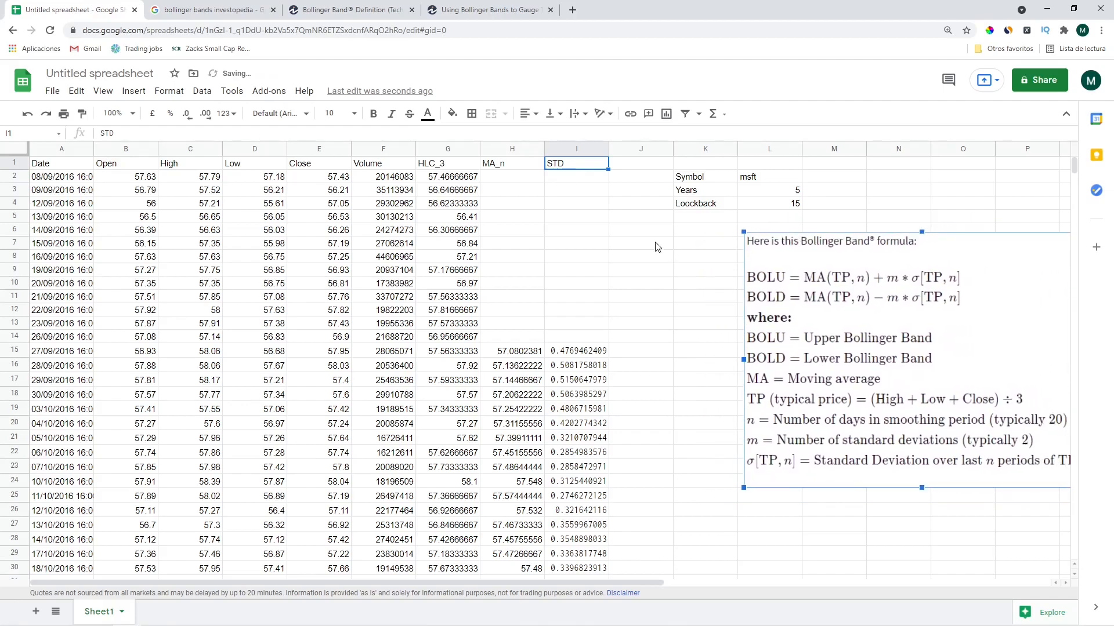
click(641, 243)
drag(694, 176, 780, 208)
key(ctrl+c)
click(829, 178)
key(ctrl+v)
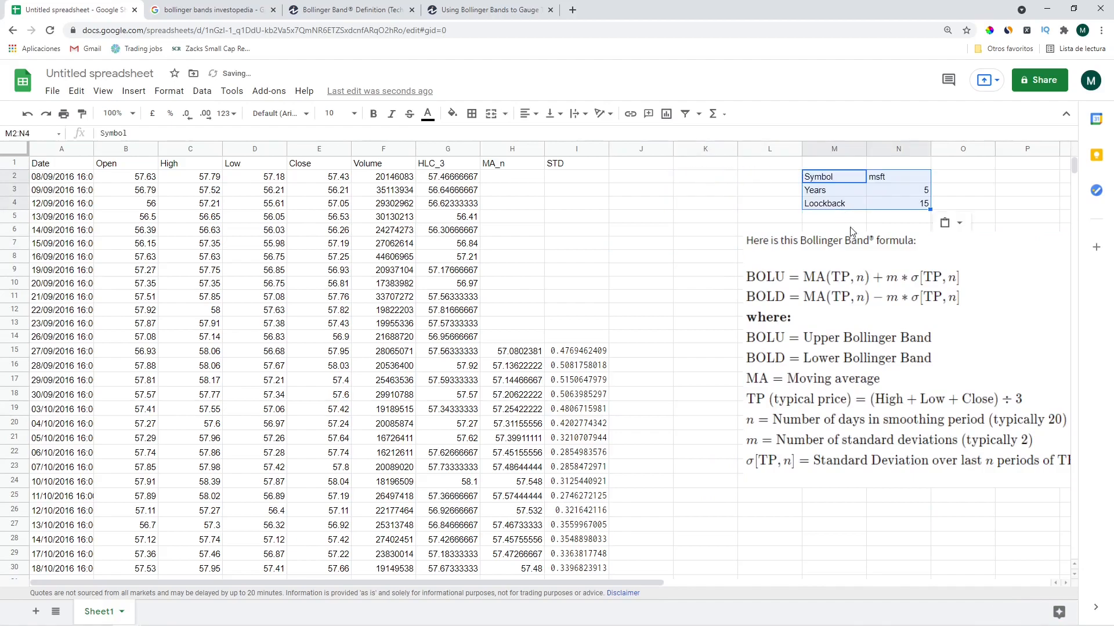
click(848, 277)
drag(849, 276, 913, 390)
Add the column headers BBLower in J1 and BBUpper in K1
click(681, 296)
click(628, 165)
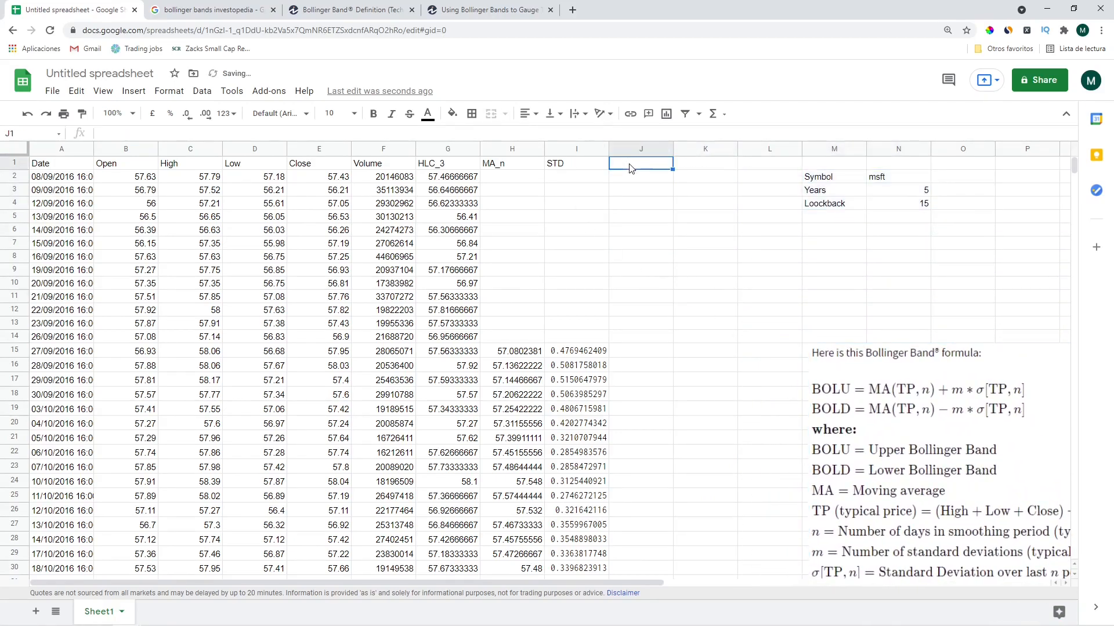
text(B)
key(BackSpace)
text(Lower)
key(Tab)
text(BBUpper)
key(Return)
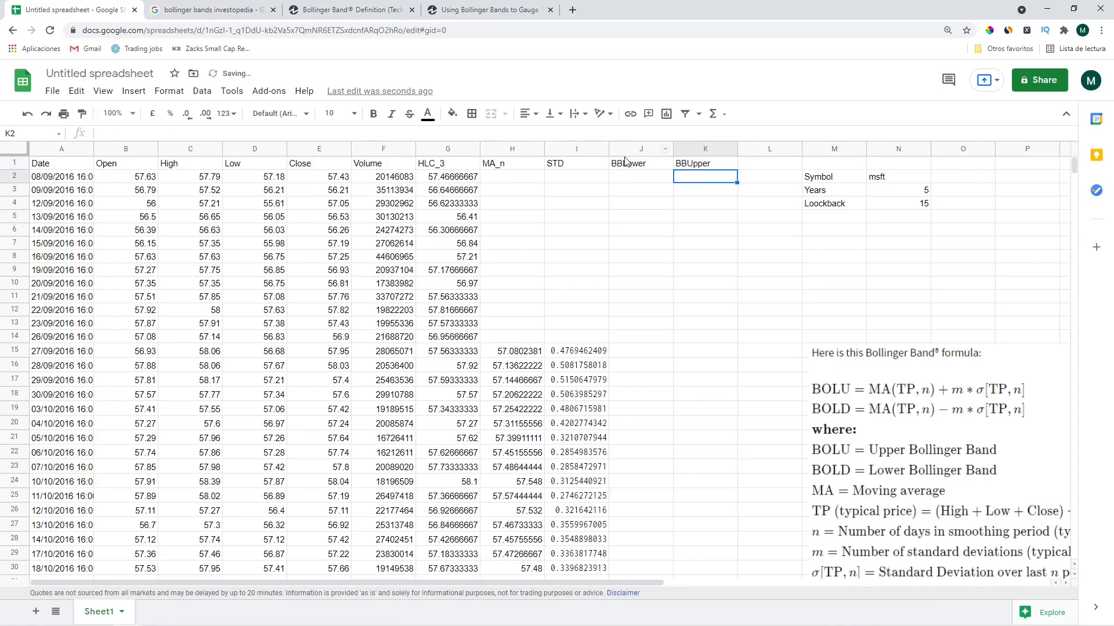
key(Left)
key(Left)
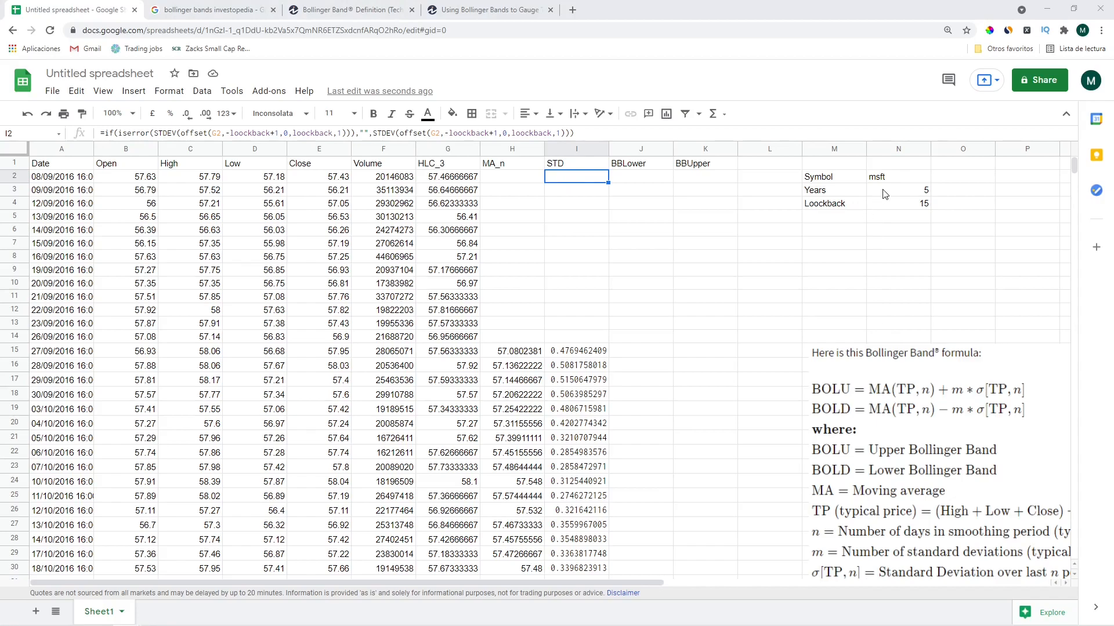
Add a Multiplier label in M5 with value 2 in N5, naming N5 'multiplier'
click(834, 217)
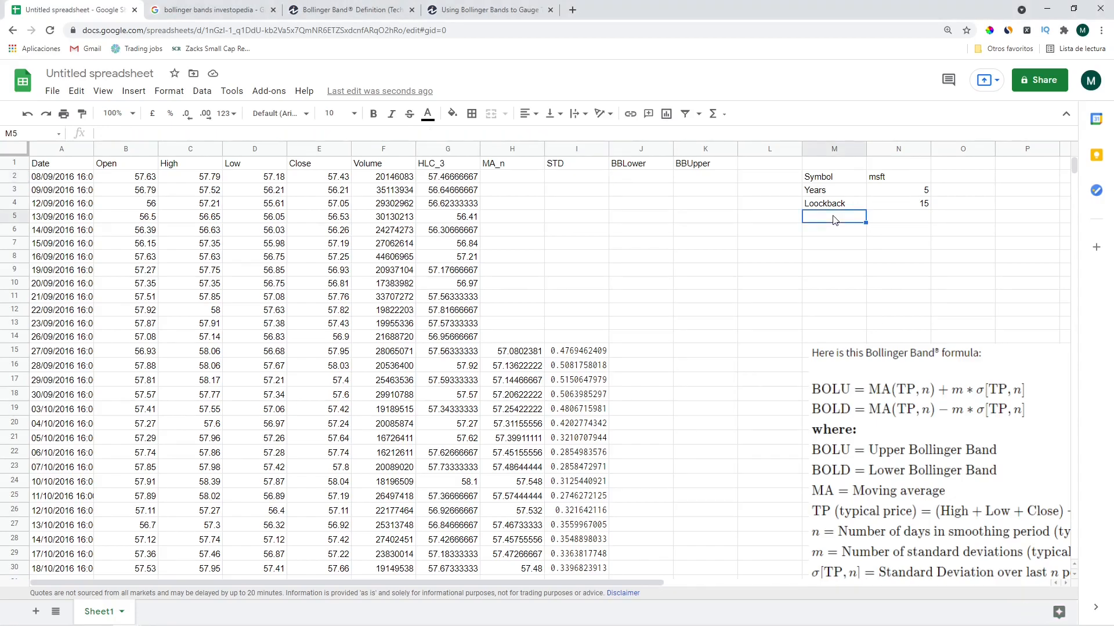
text(Multiplier)
key(Tab)
text(2)
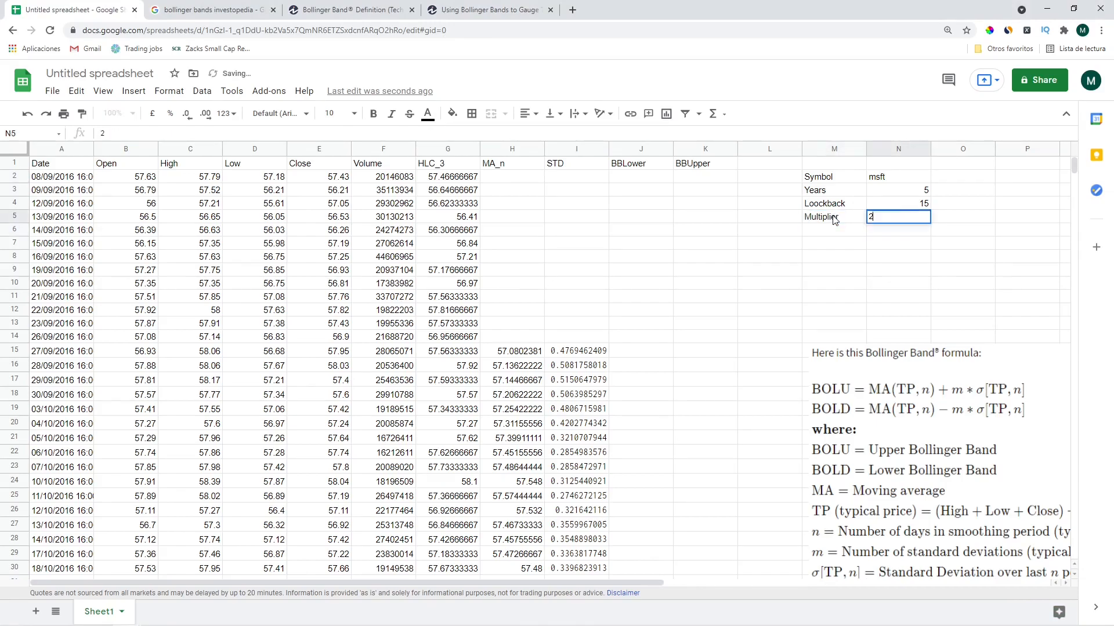
key(Return)
click(919, 217)
click(36, 133)
text(multiplier)
Confirm N5's name 'multiplier', enter =H15-multiplier*I15 in J15, and auto-fill BBLower down
key(Return)
key(Left)
key(Left)
key(Left)
key(Left)
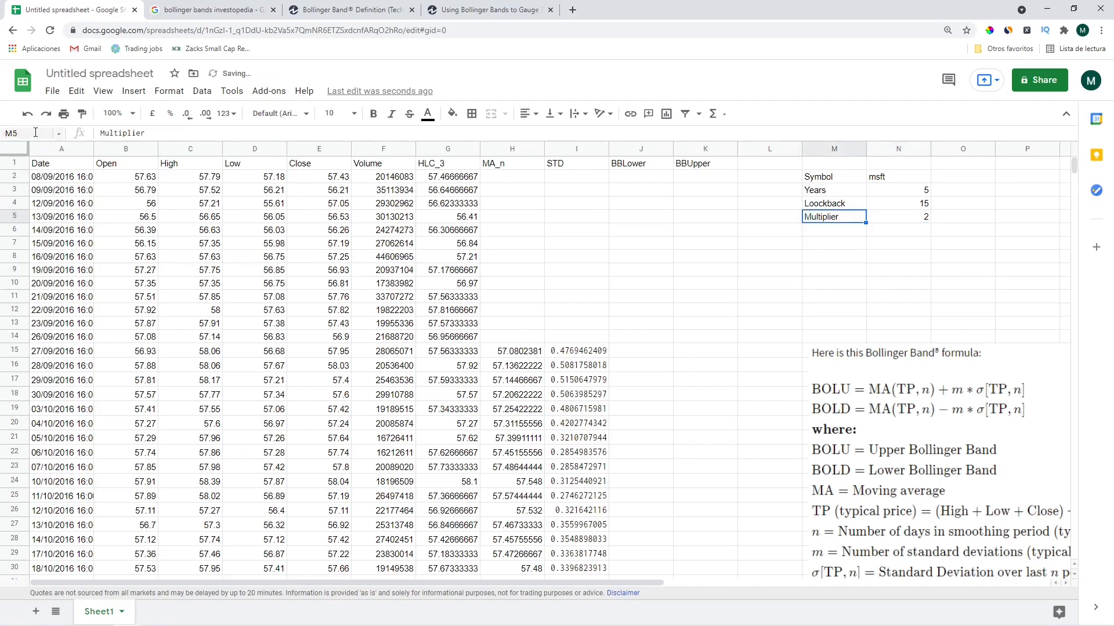
key(Down)
key(Down)
key(Down)
key(Down)
key(Down)
key(Down)
key(Down)
key(Down)
key(Down)
key(Down)
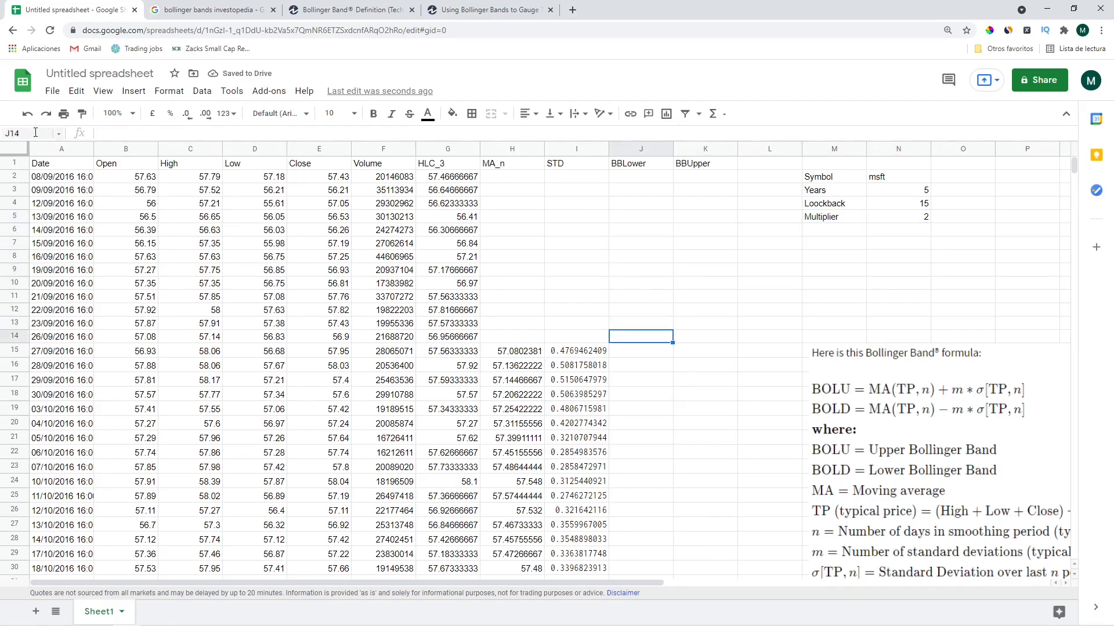
text(=)
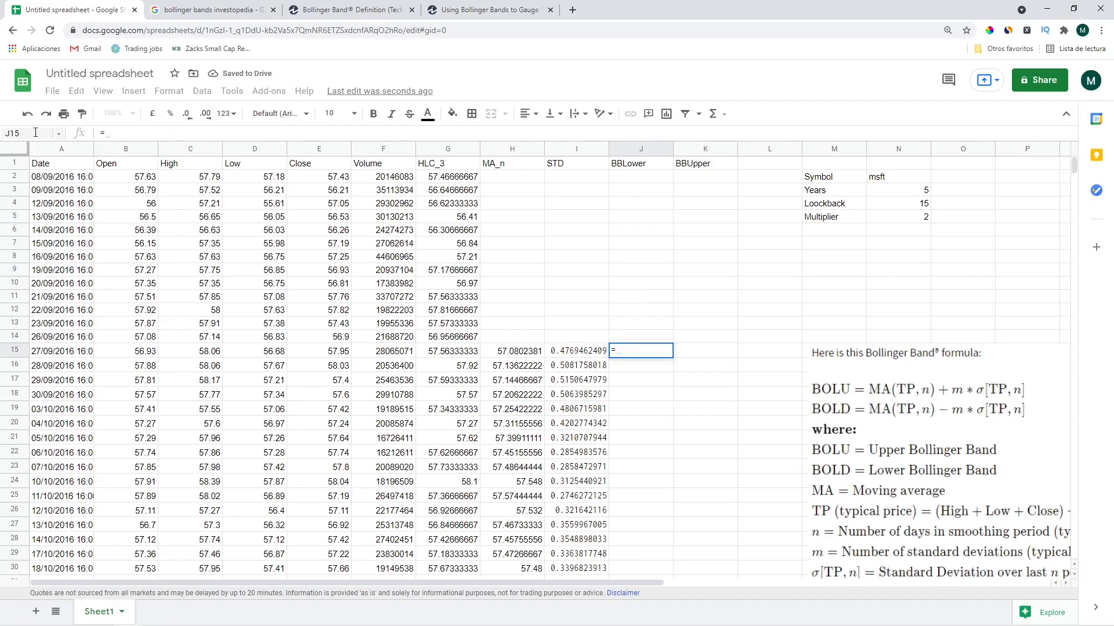
key(Left)
key(Left)
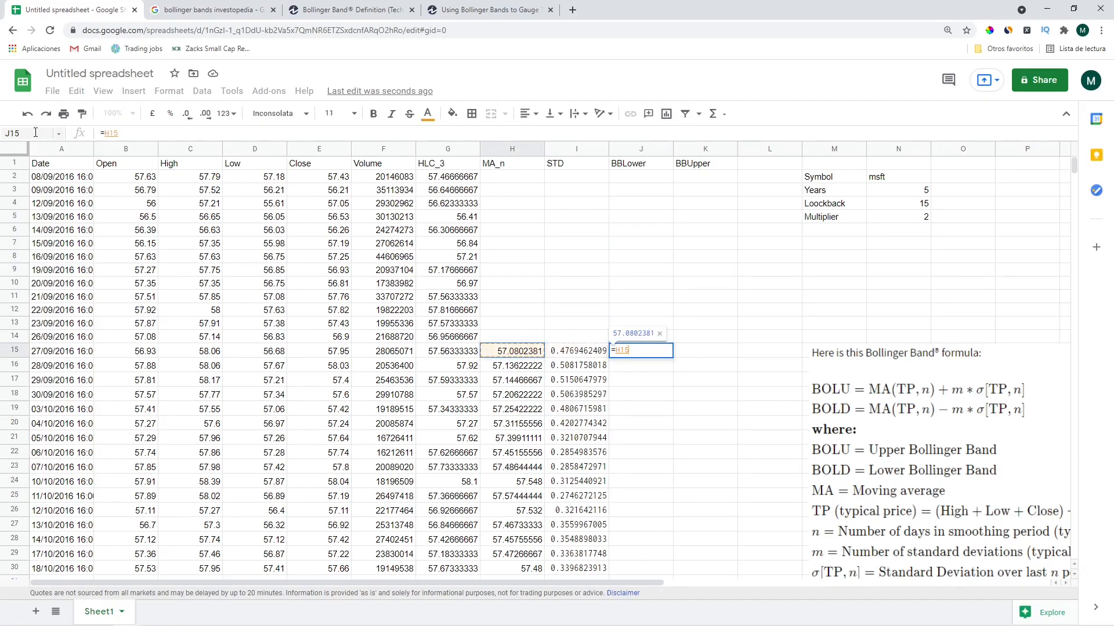
text(*)
key(BackSpace)
text(-)
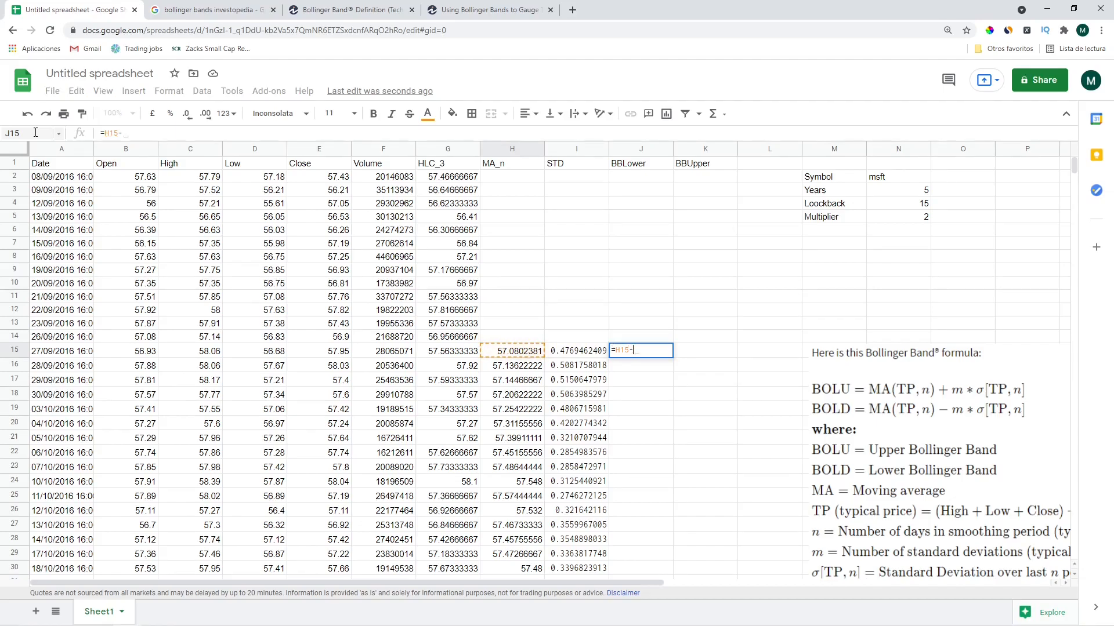
text(multip)
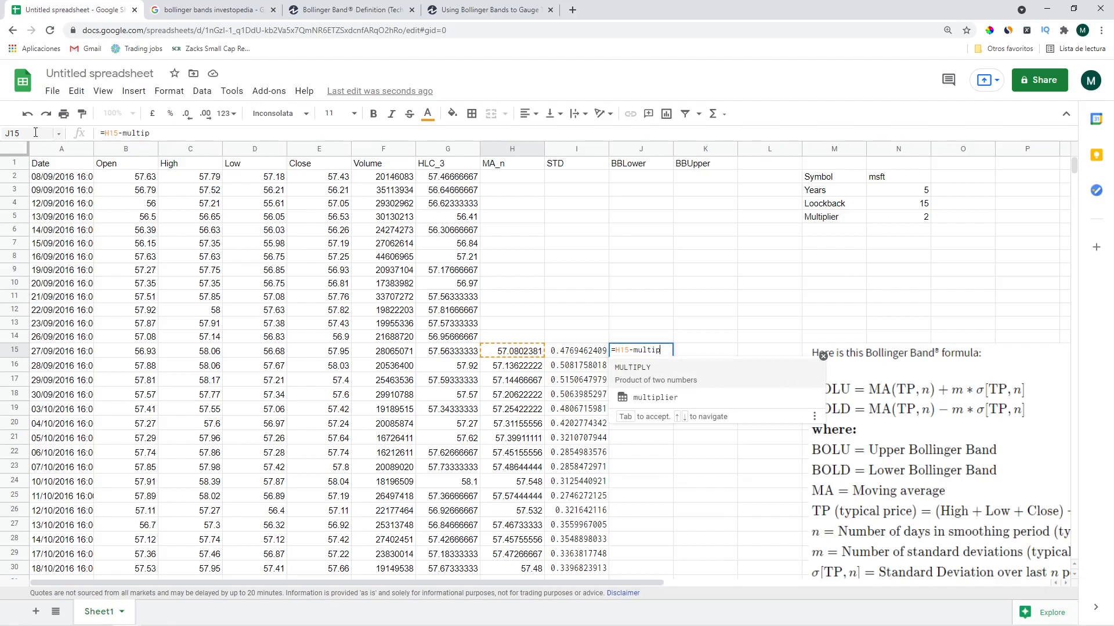
text(lier)
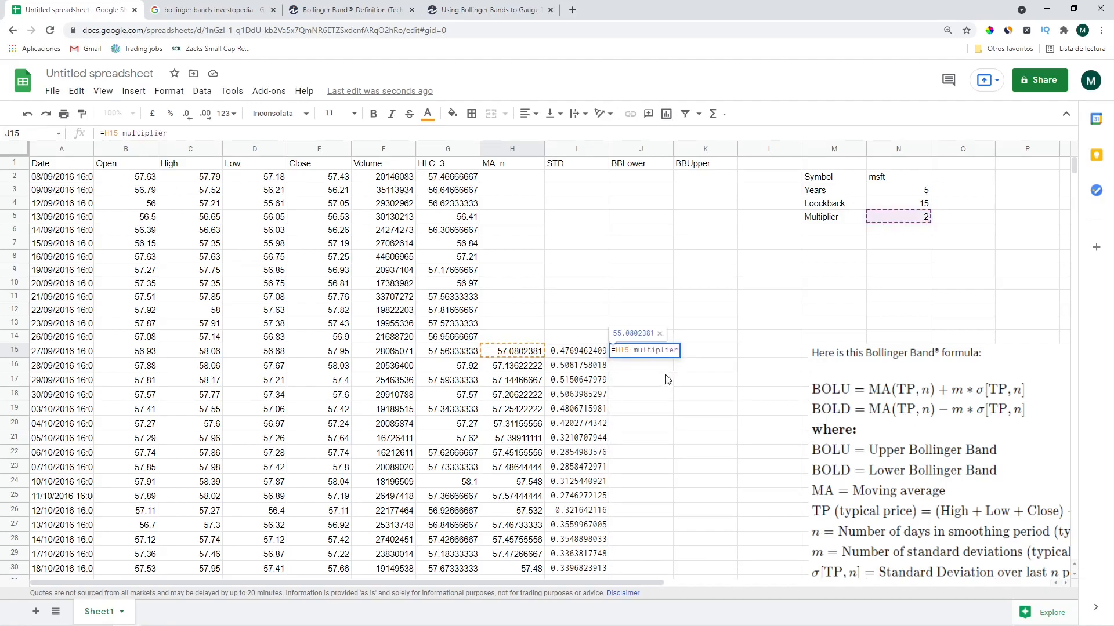
text(*)
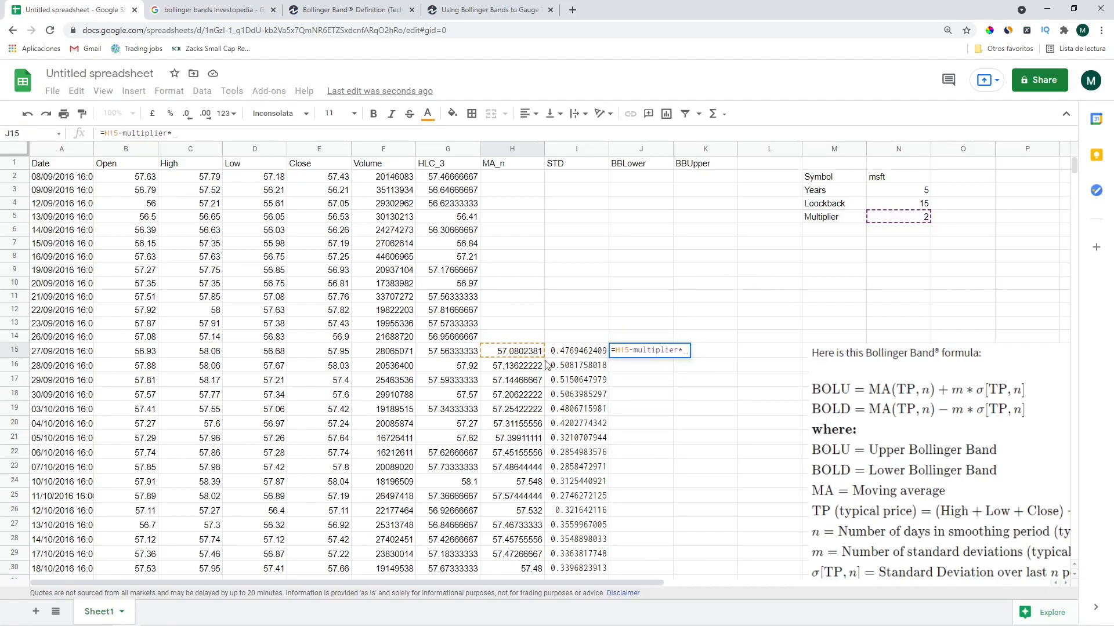
click(563, 355)
key(Return)
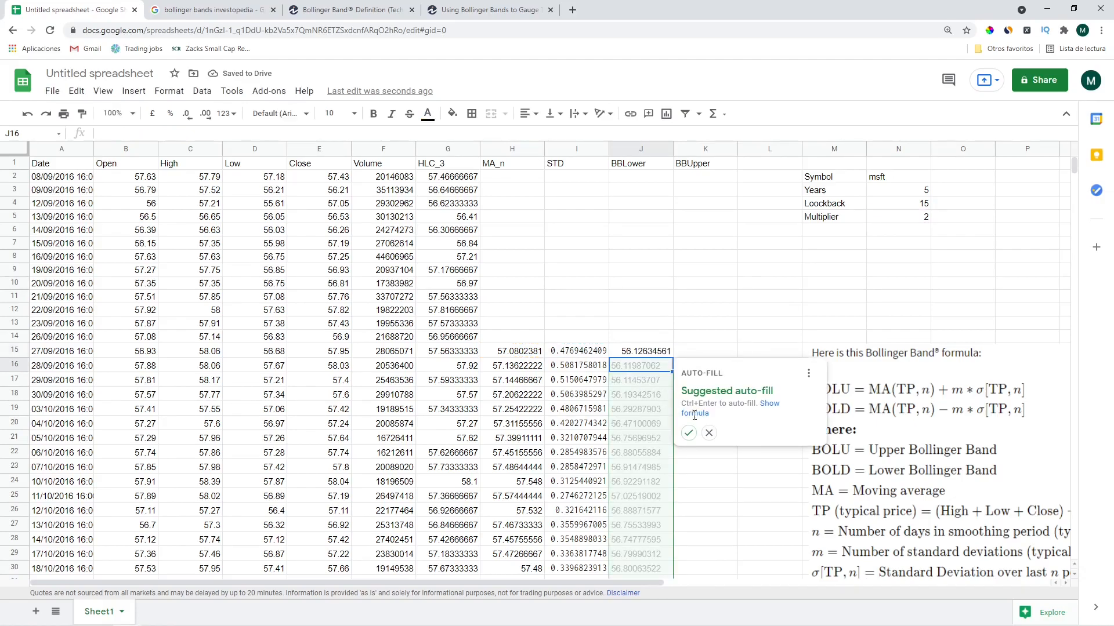
click(688, 431)
click(695, 353)
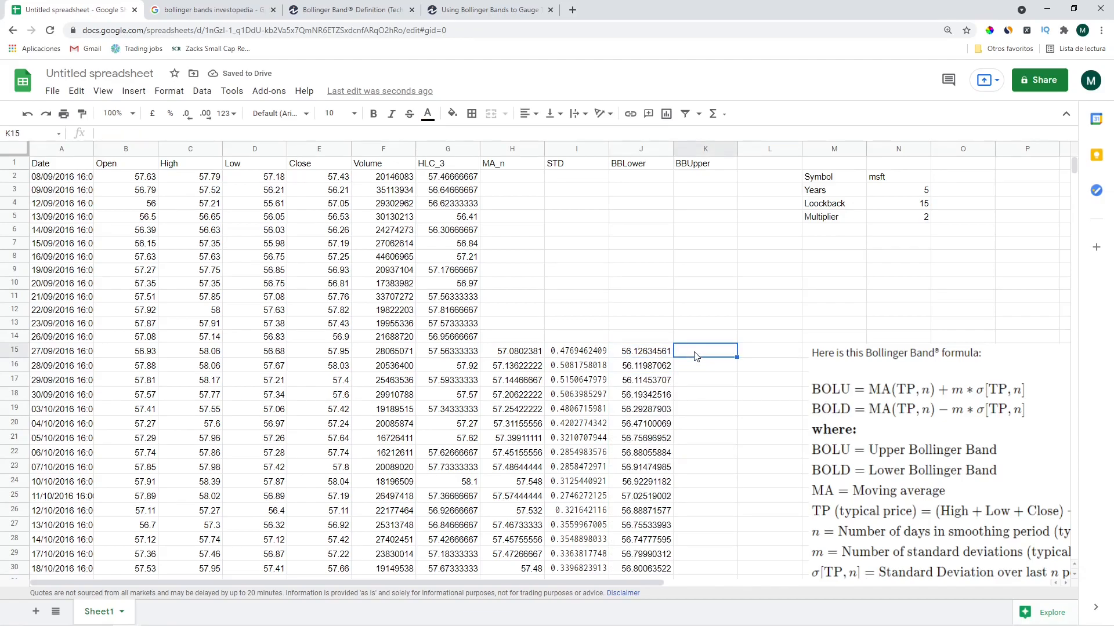
Enter =H15+multiplier*I15 in K15 and auto-fill BBUpper down the column
text(=)
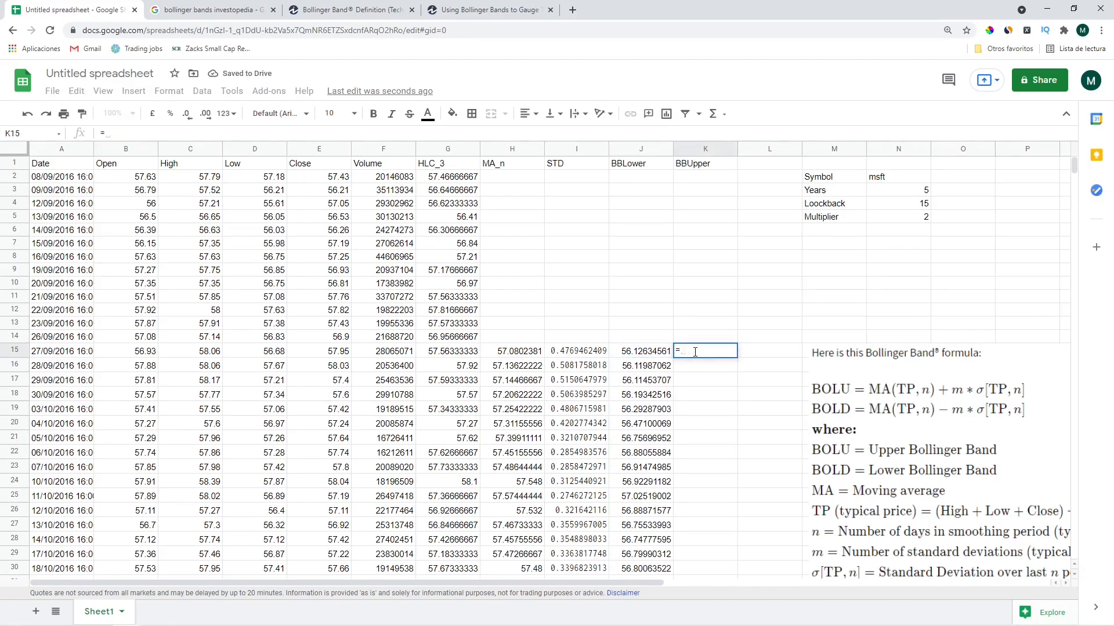
text(H15)
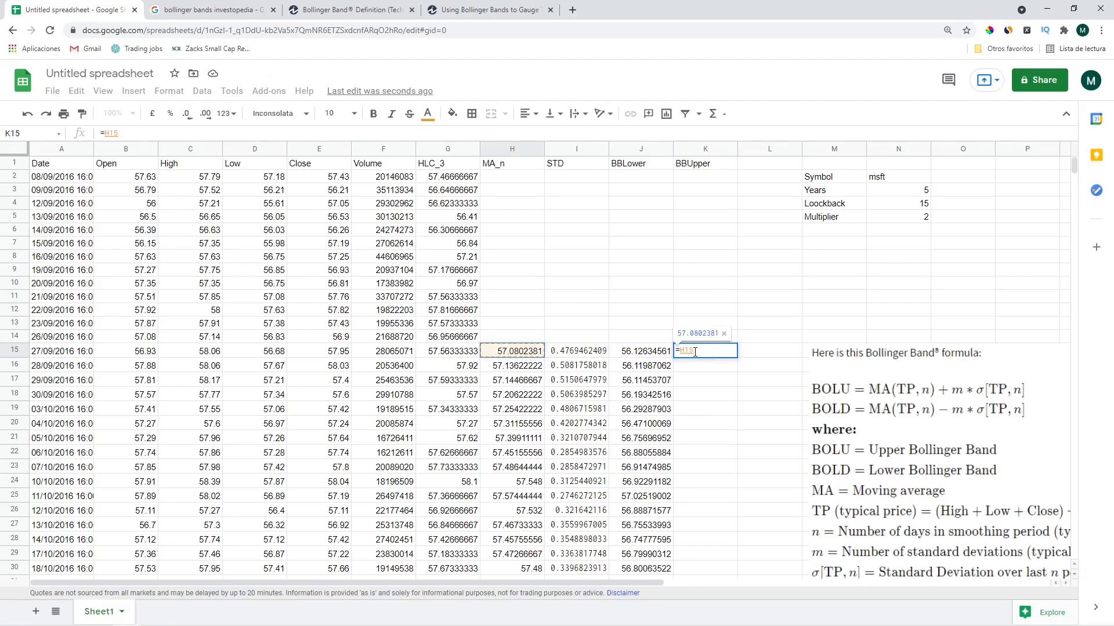
text(+multipl)
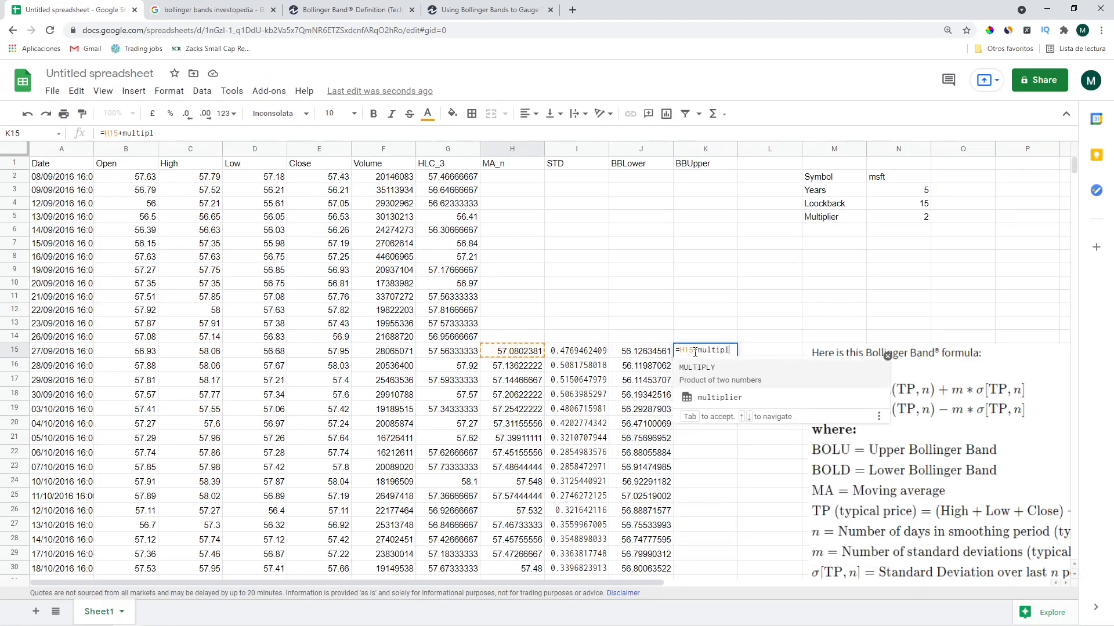
click(706, 394)
text(*)
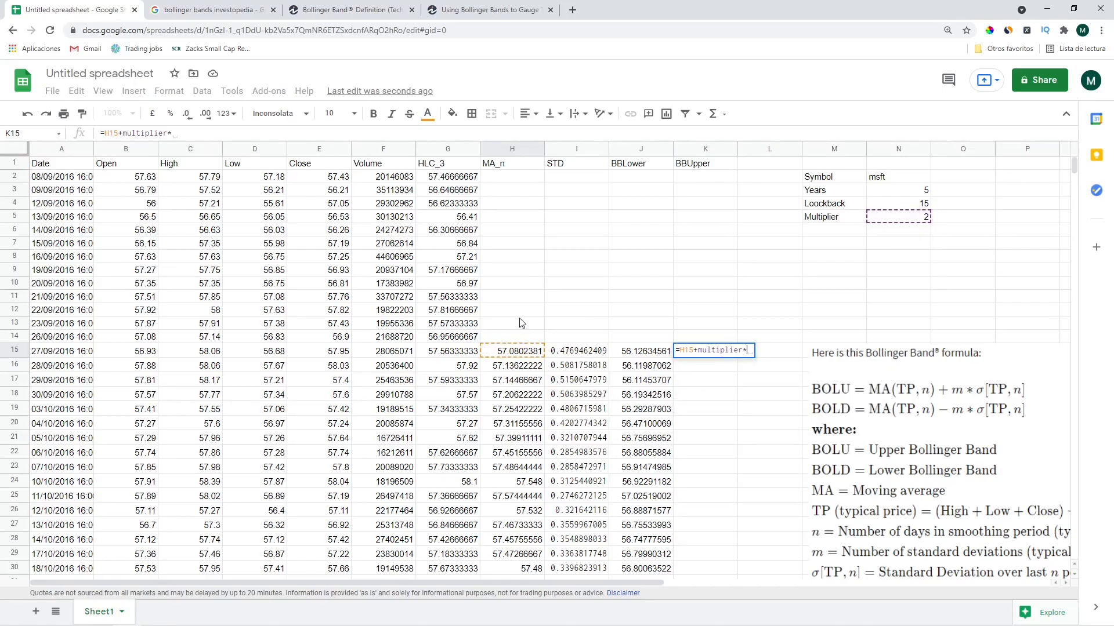
click(579, 351)
key(Return)
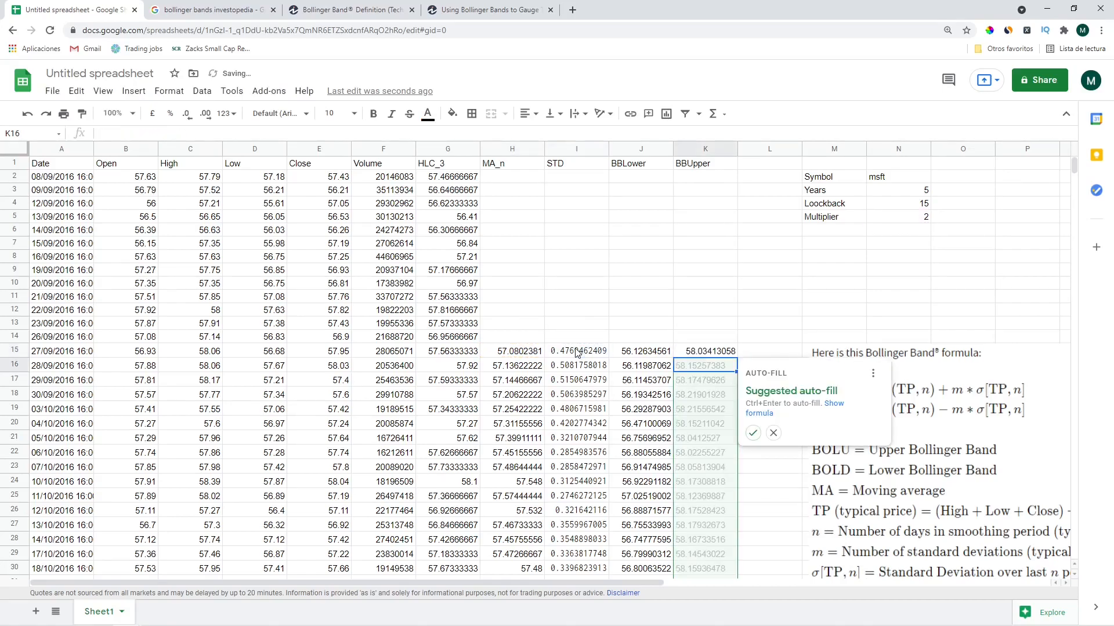
click(752, 433)
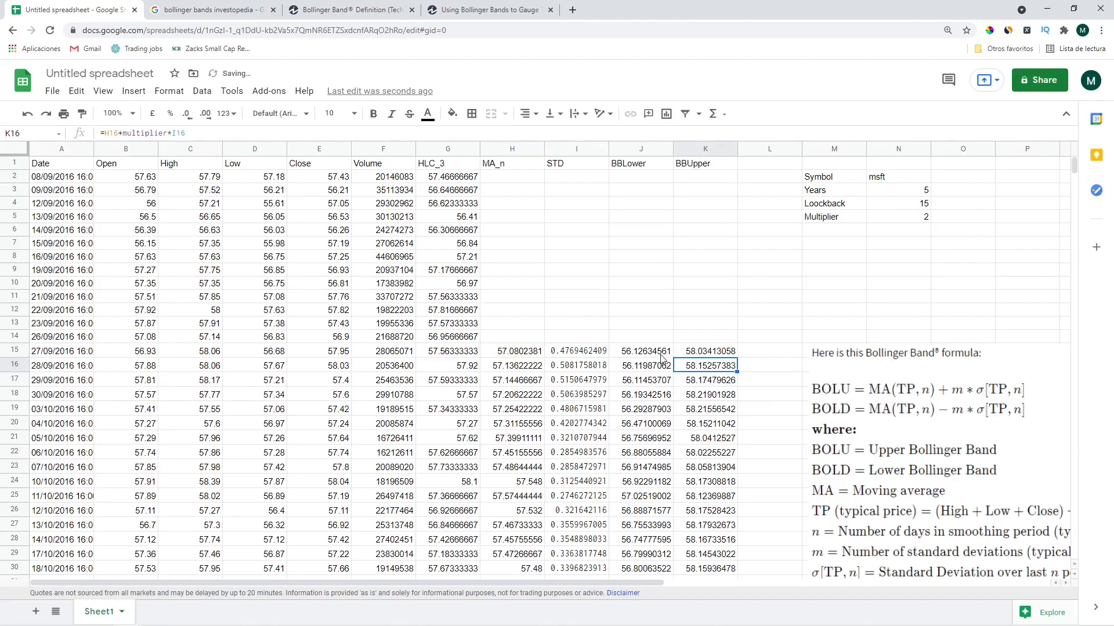
Copy the J15:K15 band formulas into rows 2–14
click(618, 352)
key(shift+Right)
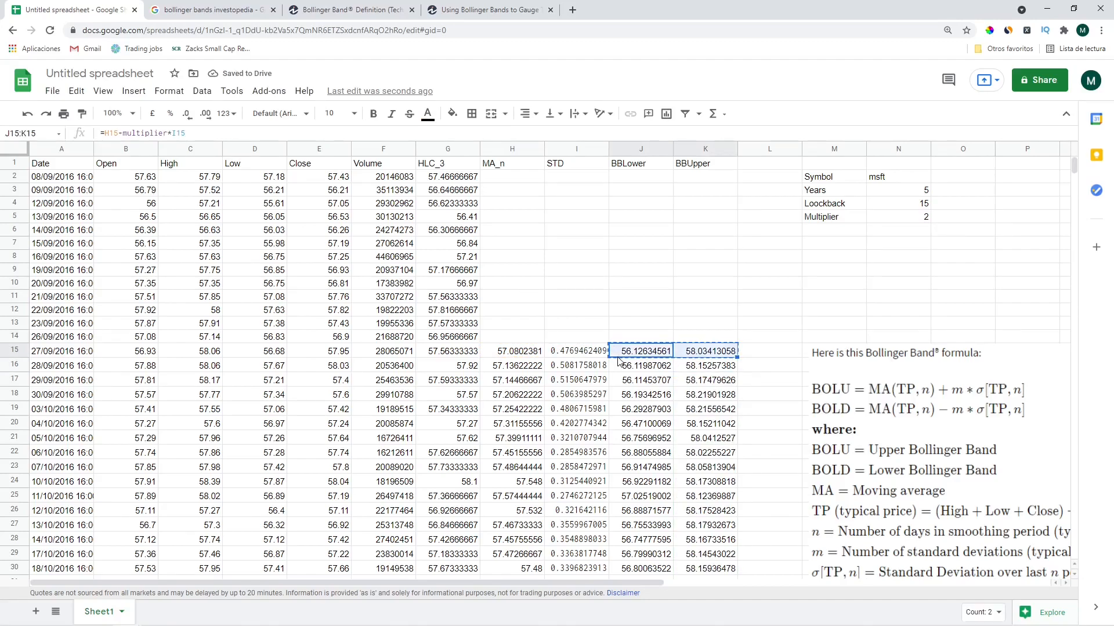
key(ctrl+c)
key(Up)
key(shift+Up)
key(shift+Up)
key(shift+Up)
key(shift+Up)
key(shift+Up)
key(shift+Up)
key(shift+Up)
key(shift+Up)
key(shift+Up)
key(shift+Up)
key(shift+Up)
key(shift+Up)
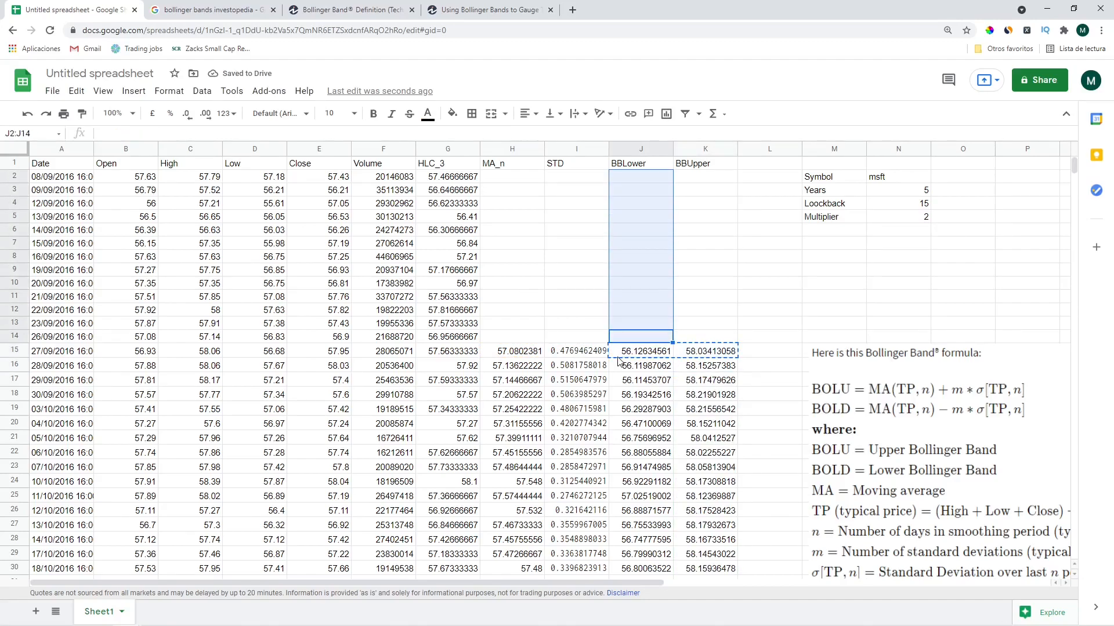
key(ctrl+v)
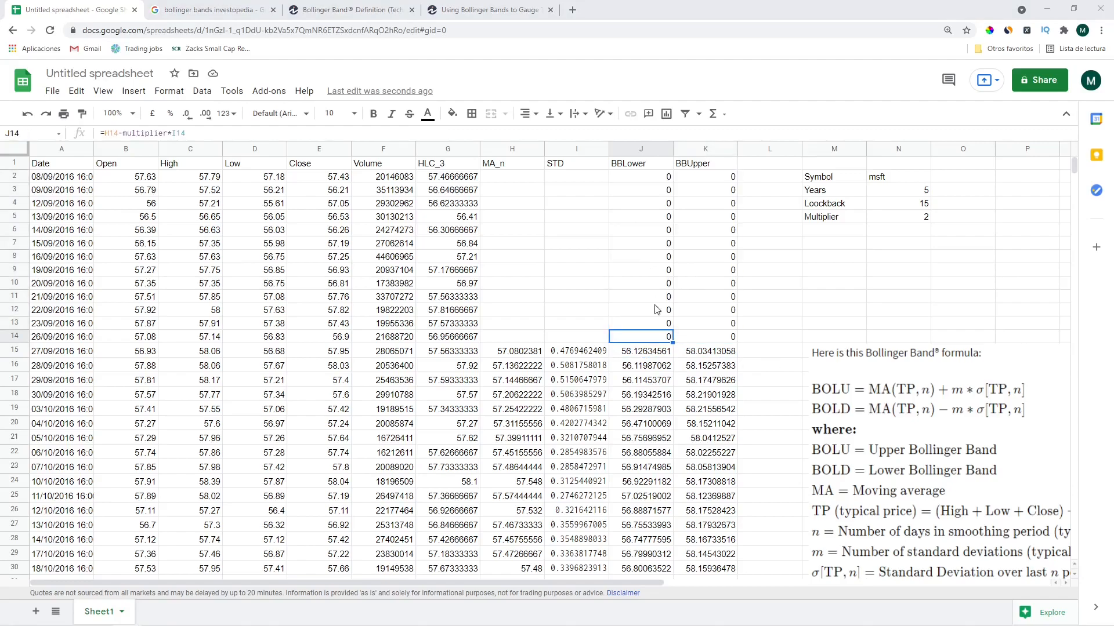
Inspect the zero band results in J2 and the empty H2 and I2 values
double_click(650, 178)
key(Escape)
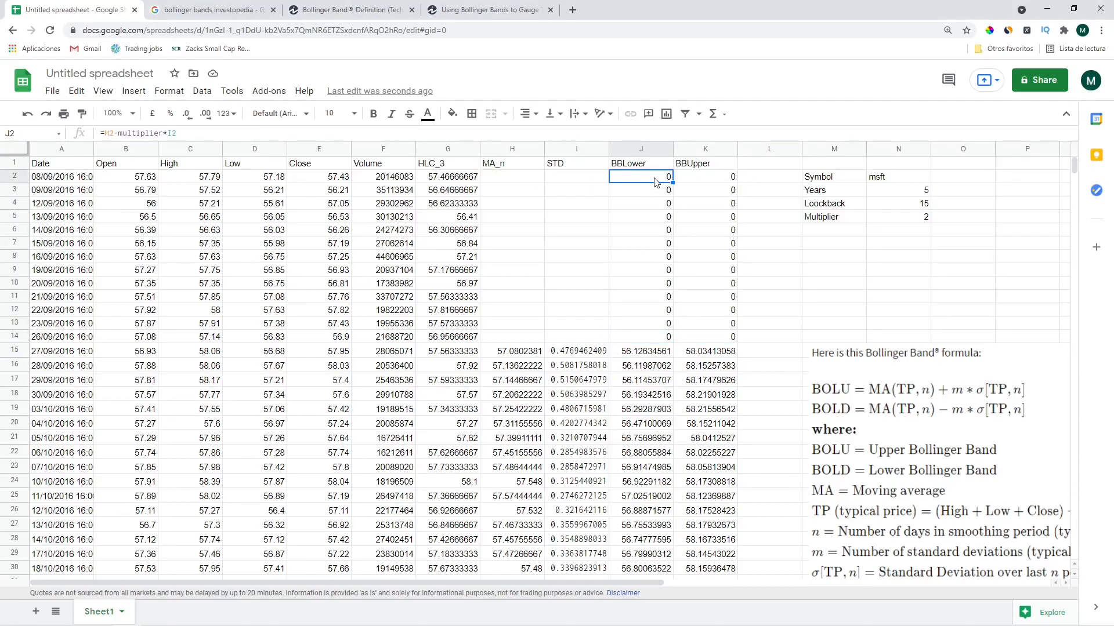
drag(647, 191, 656, 252)
click(505, 178)
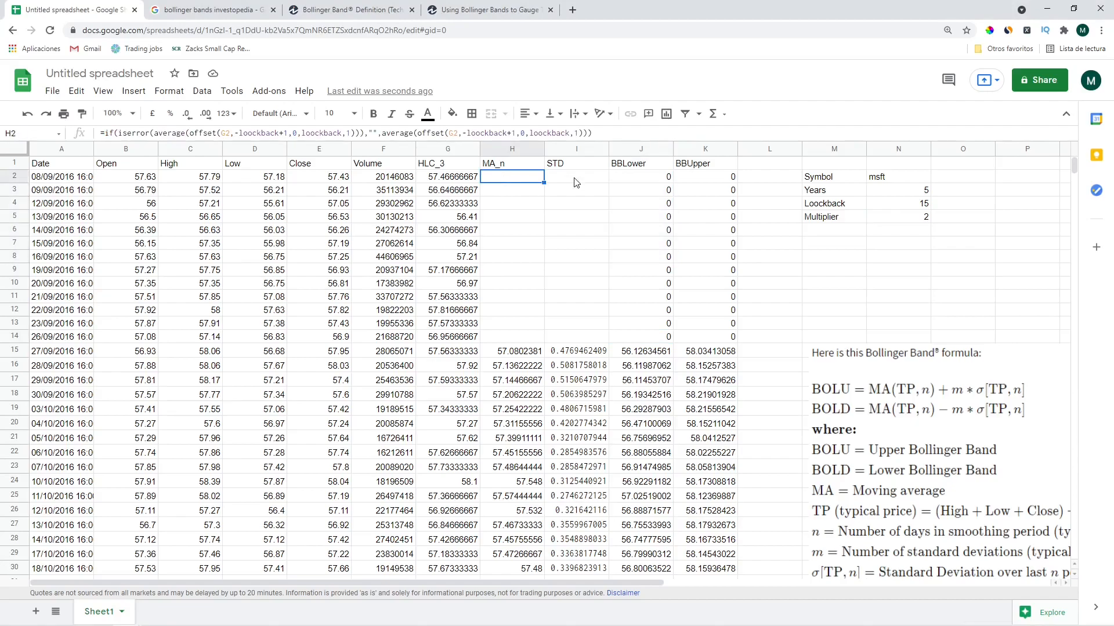
click(576, 181)
Change J2 to =if(H2-multiplier*I2=0,"",H2-multiplier*I2) so it shows blank
click(643, 183)
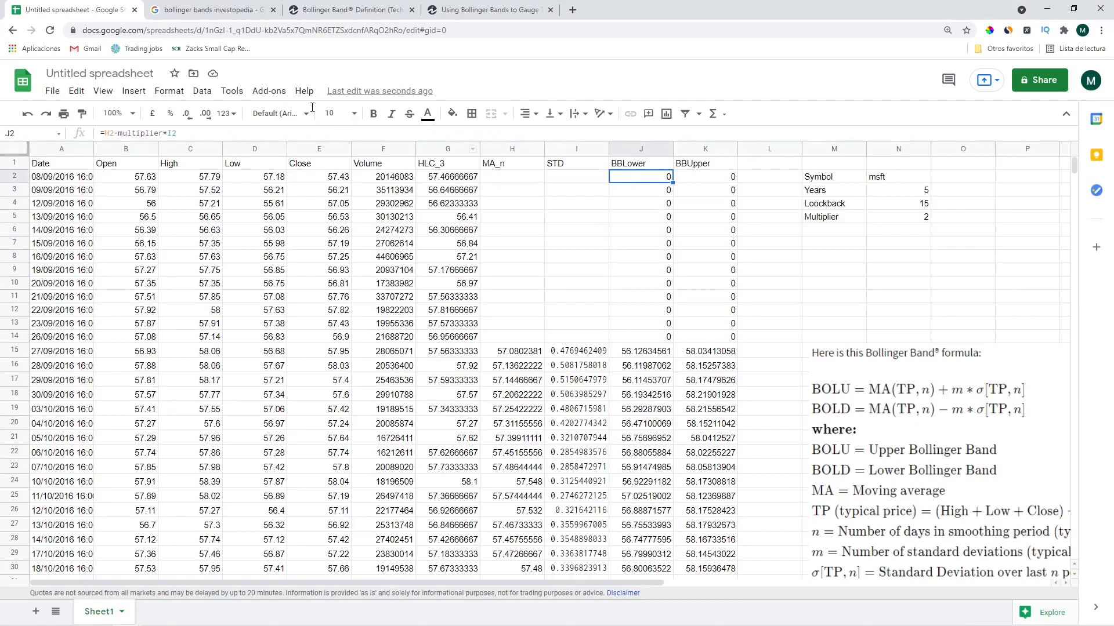
key(Return)
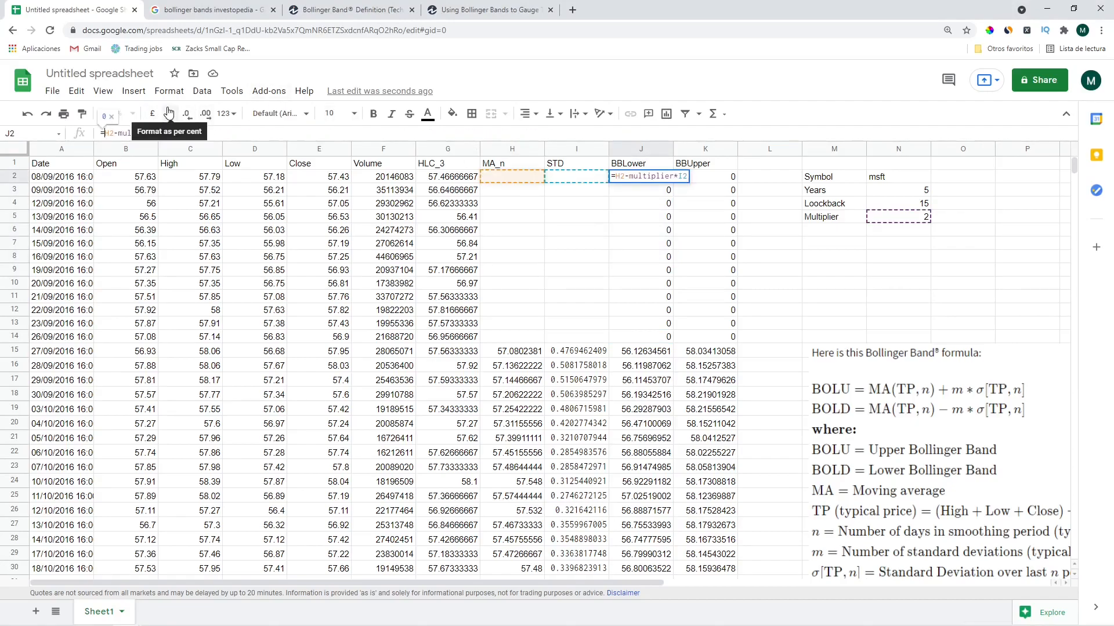
text(if()
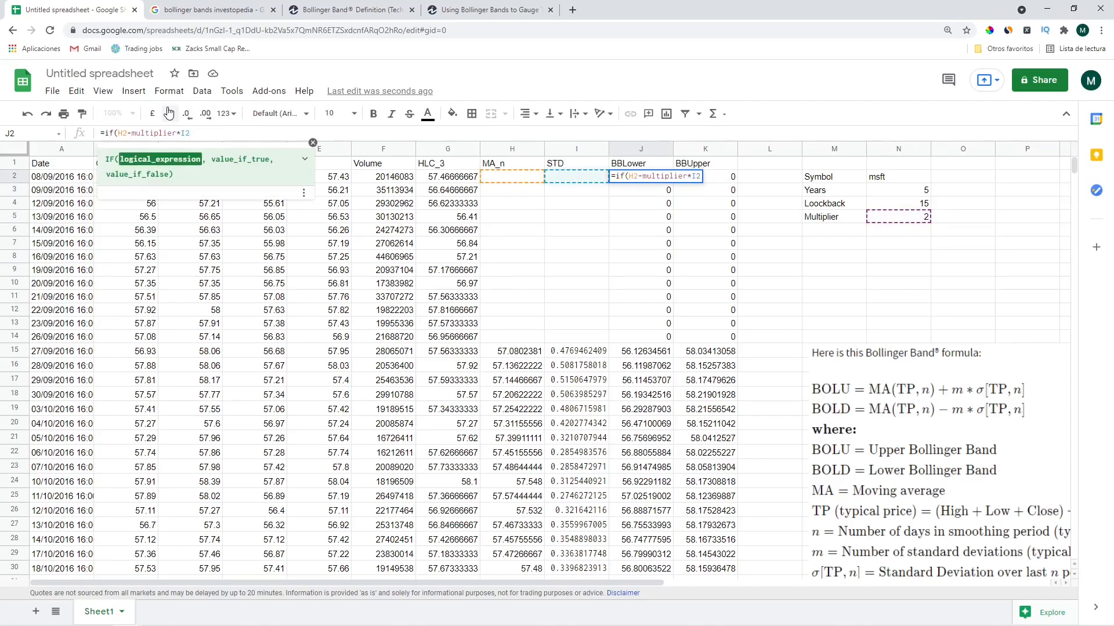
text(=0)
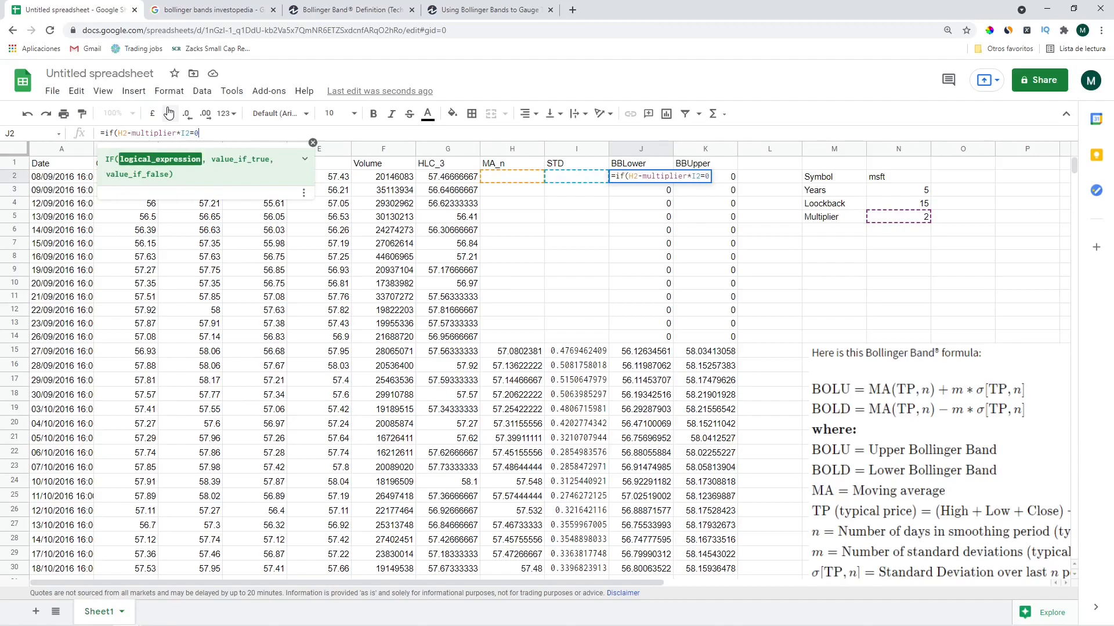
text(,"")
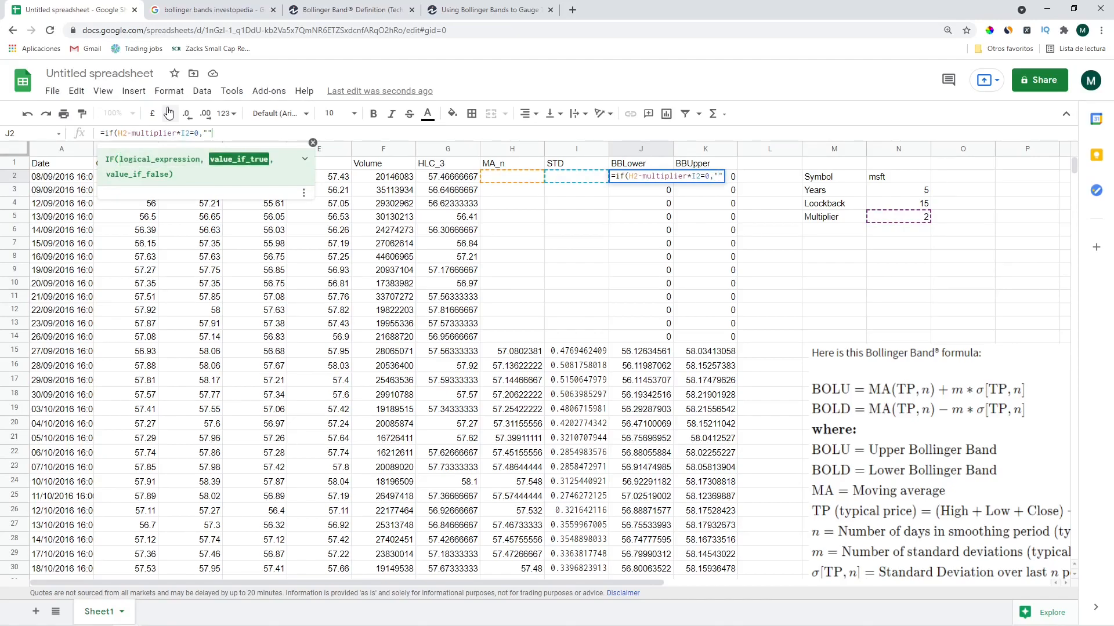
text(,)
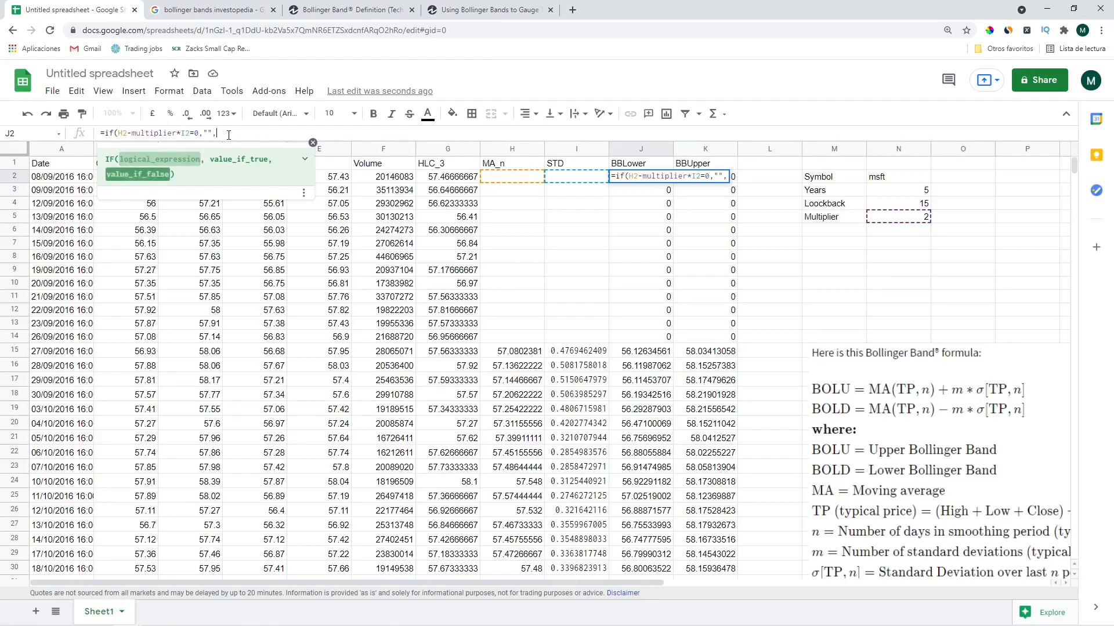
key(ctrl+v)
text())
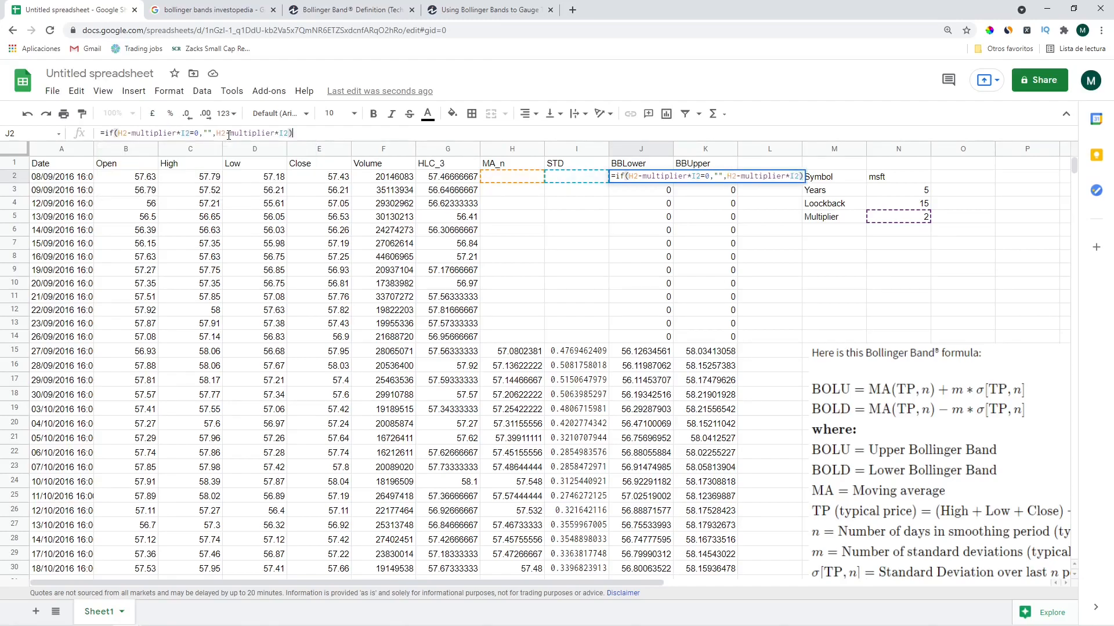
key(Return)
key(Up)
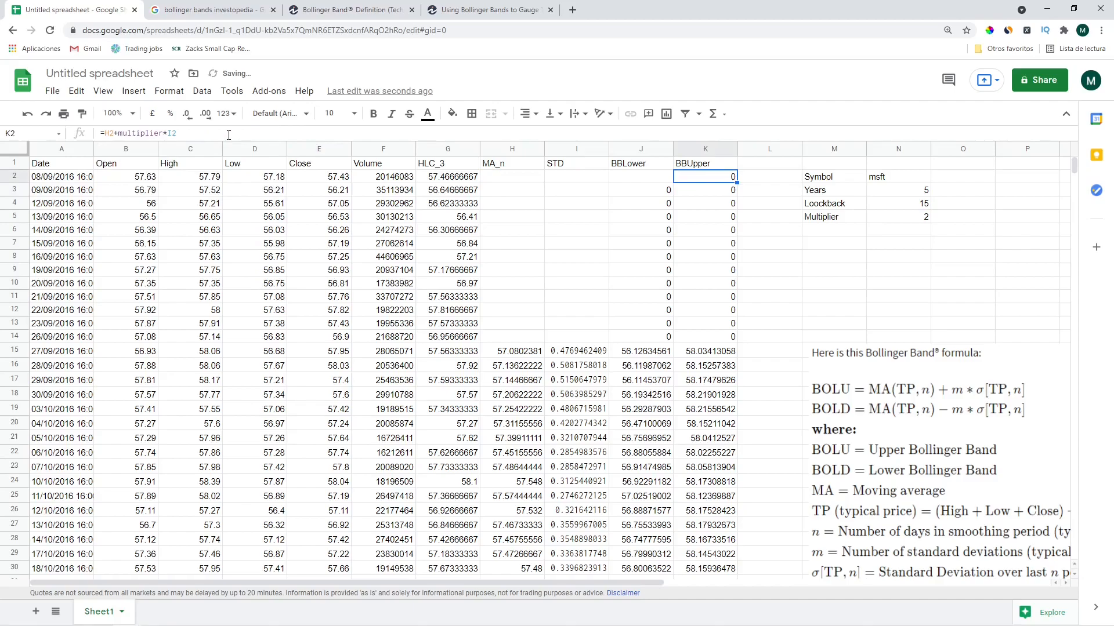
Paste the blank-if-zero J2 formula down column J
key(ctrl+shift+Down)
key(ctrl+v)
key(ctrl+Up)
key(Down)
Change K2 to =if(H2+multiplier*I2=0,"",H2+multiplier*I2)
key(Right)
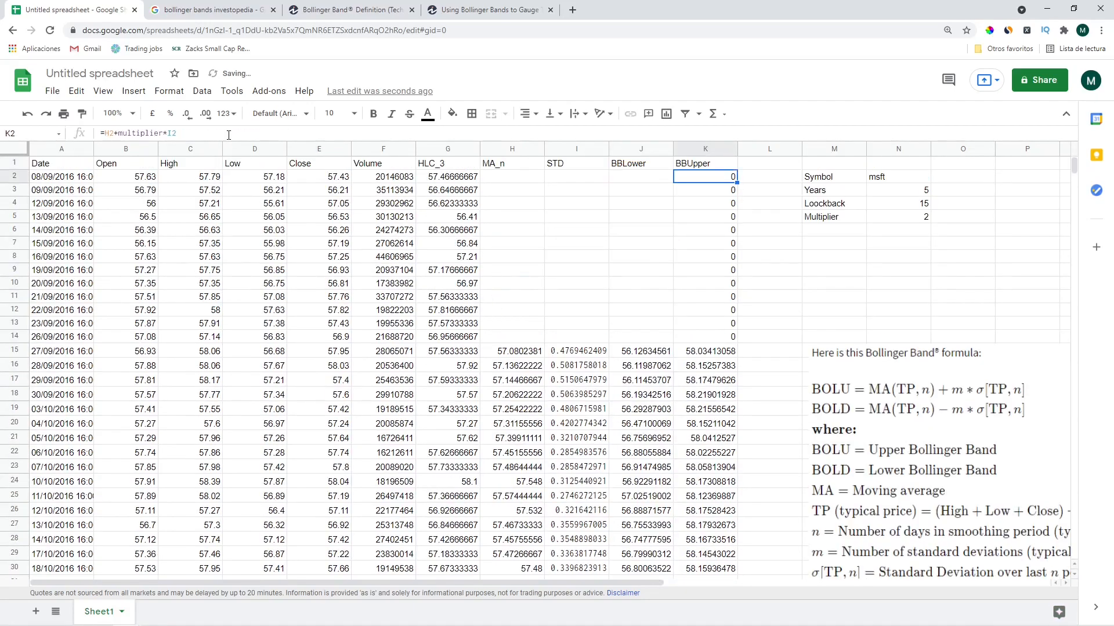
click(105, 134)
text(if()
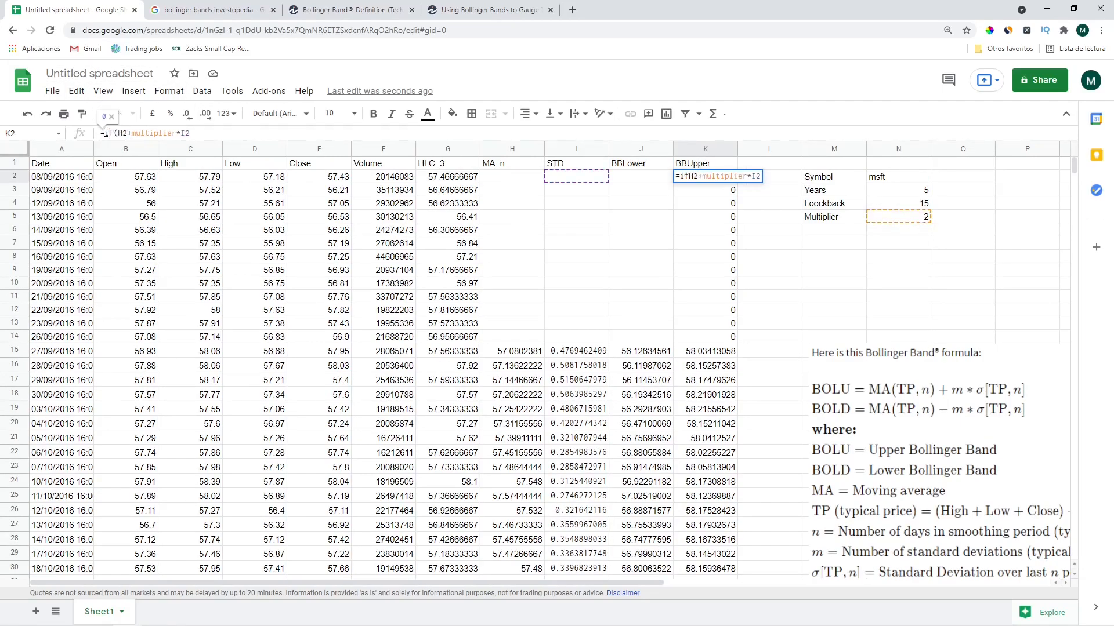
key(End)
text(=0,"")
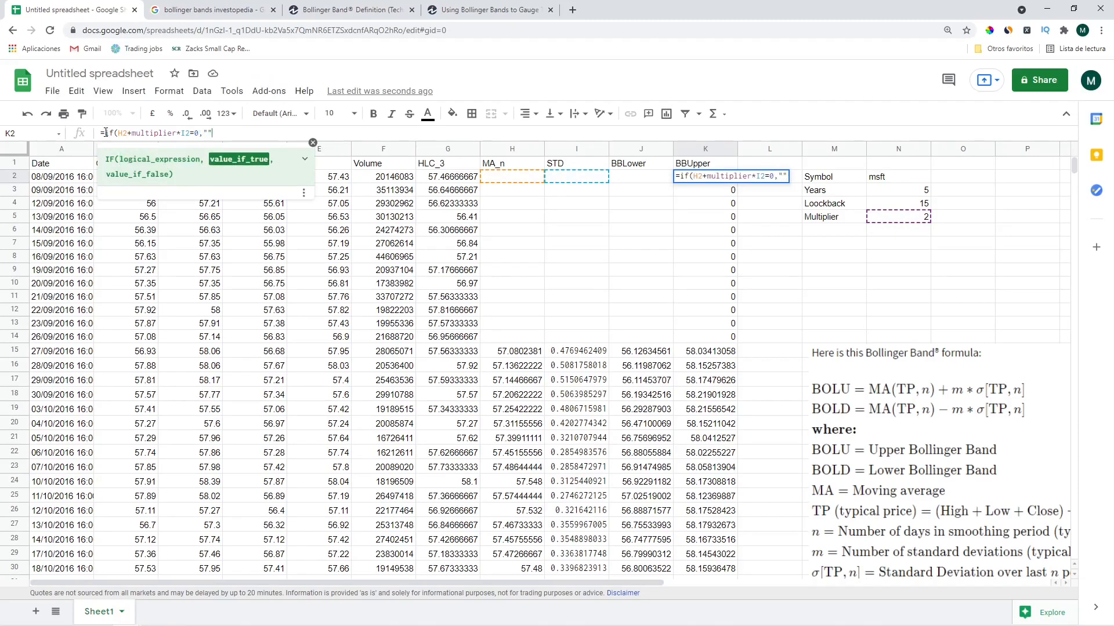
text(,)
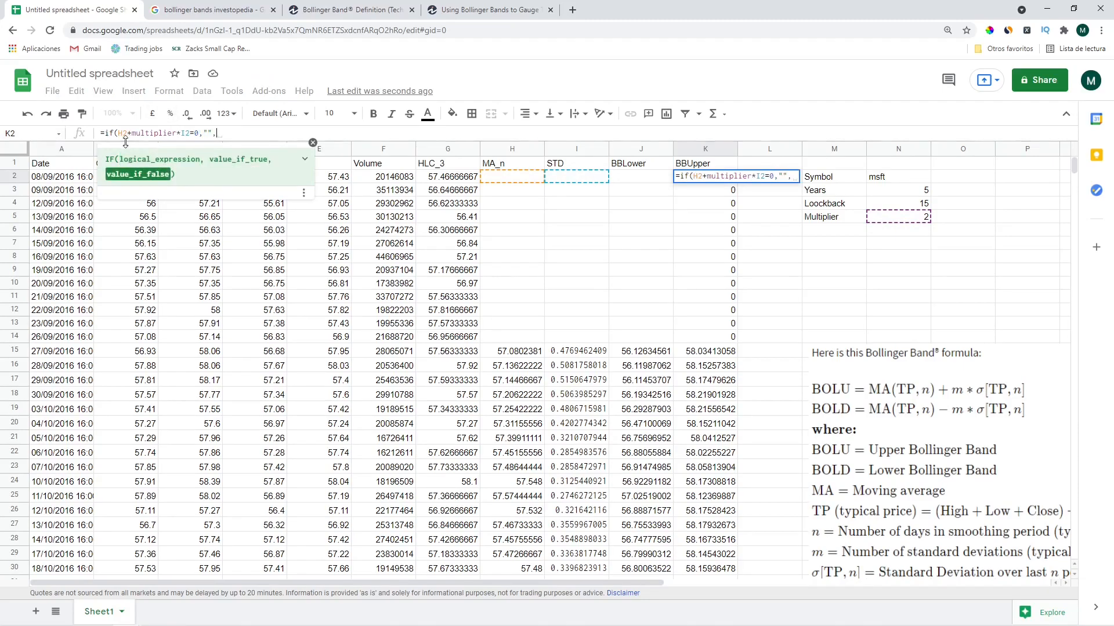
drag(119, 133, 190, 133)
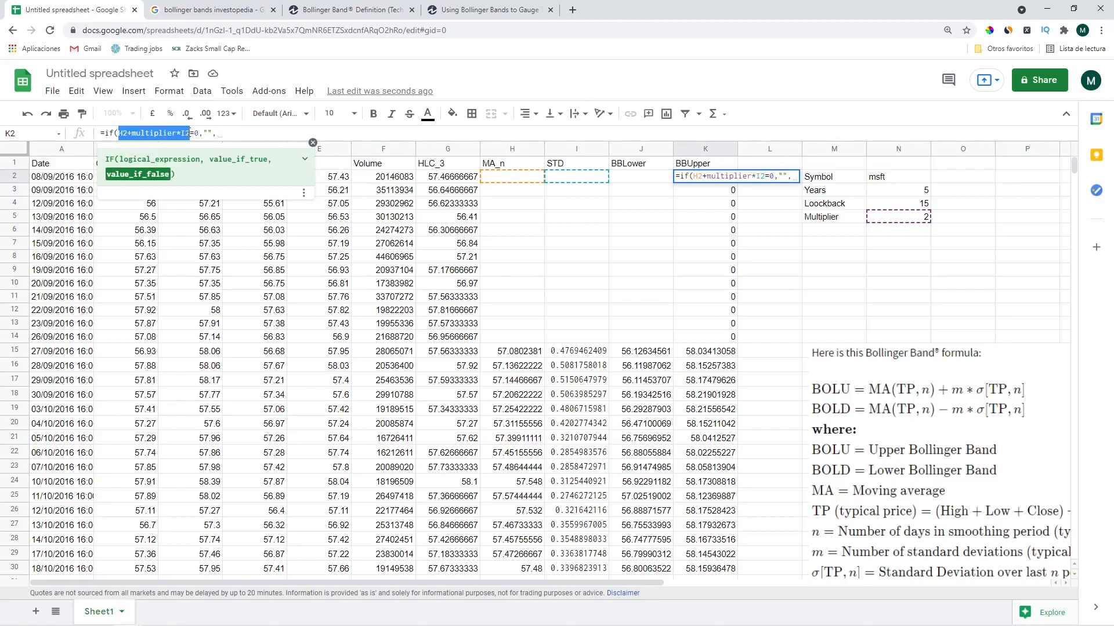
key(ctrl+c)
click(233, 133)
key(ctrl+v)
text())
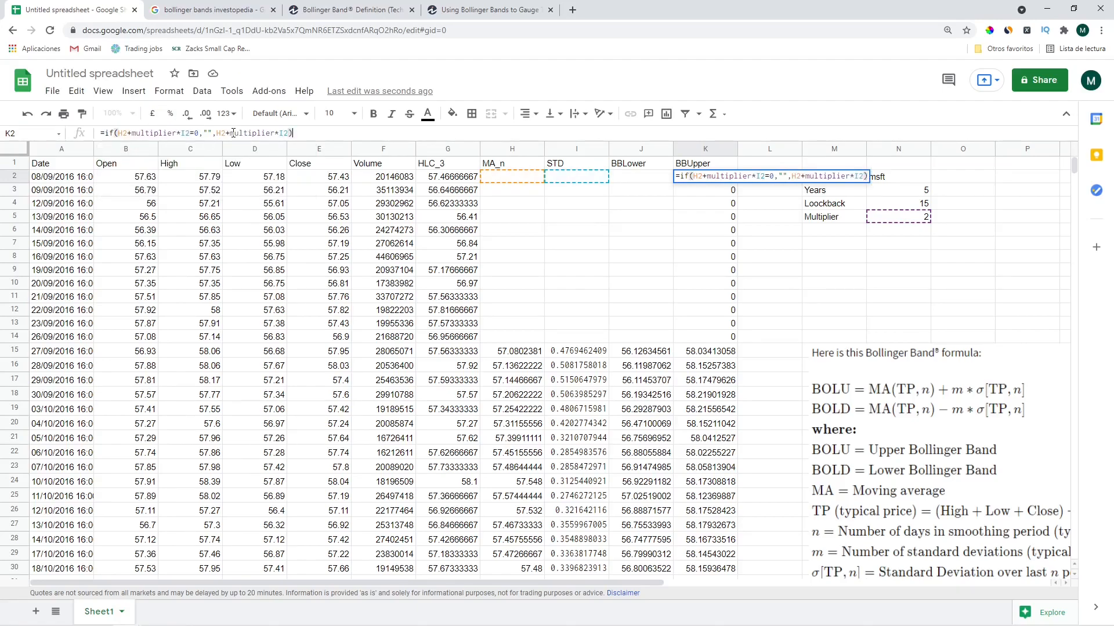
key(Return)
Fill the blank-if-zero K2 formula down column K
key(ctrl+shift+Down)
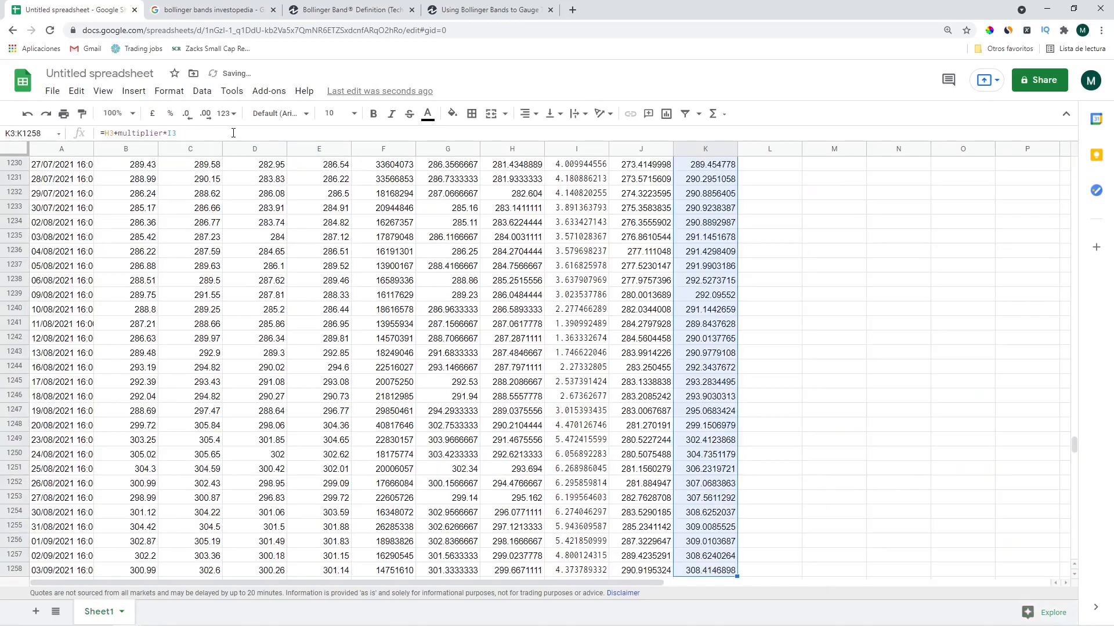
key(ctrl+v)
key(ctrl+Up)
key(Up)
key(Down)
key(Down)
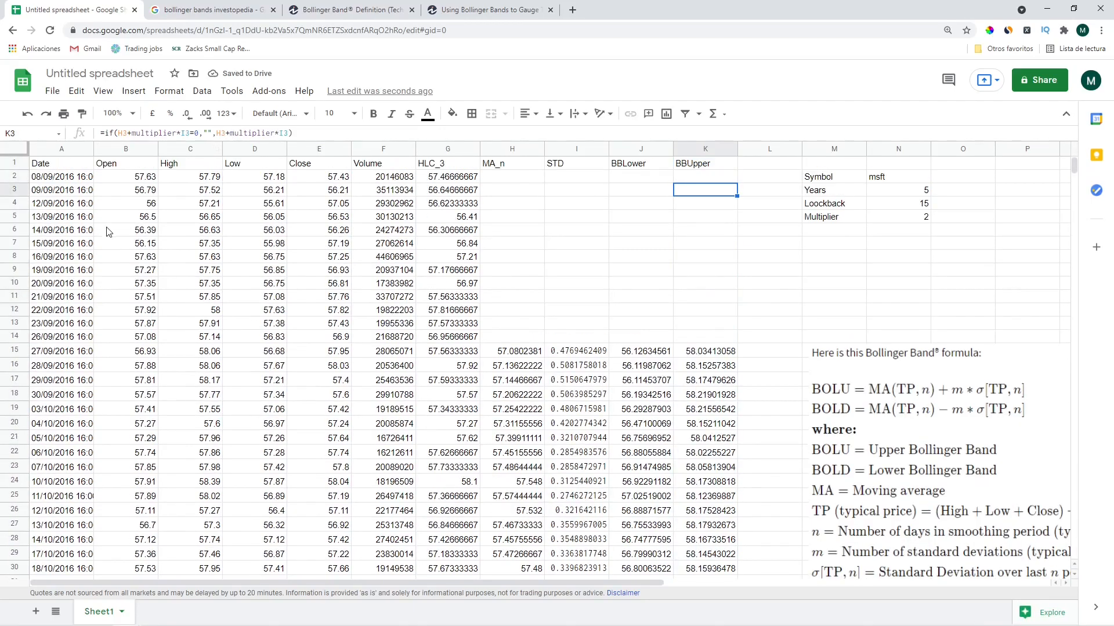
Move the Symbol/Years/Loockback/Multiplier block from M2:N5 to O2:P5
click(820, 181)
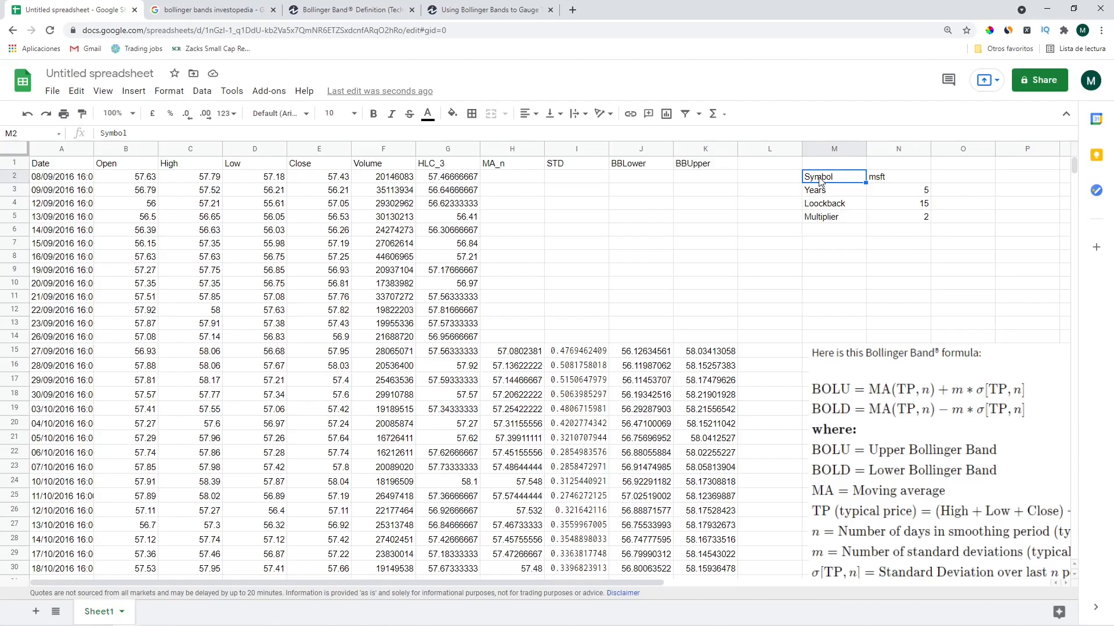
key(Left)
key(Left)
key(Up)
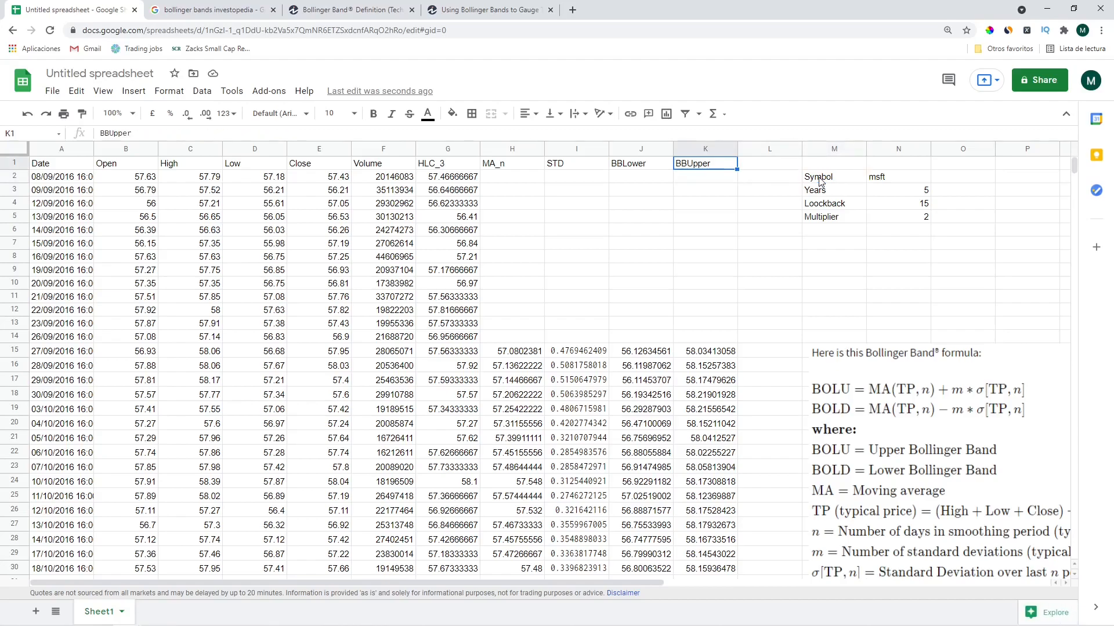
key(Left)
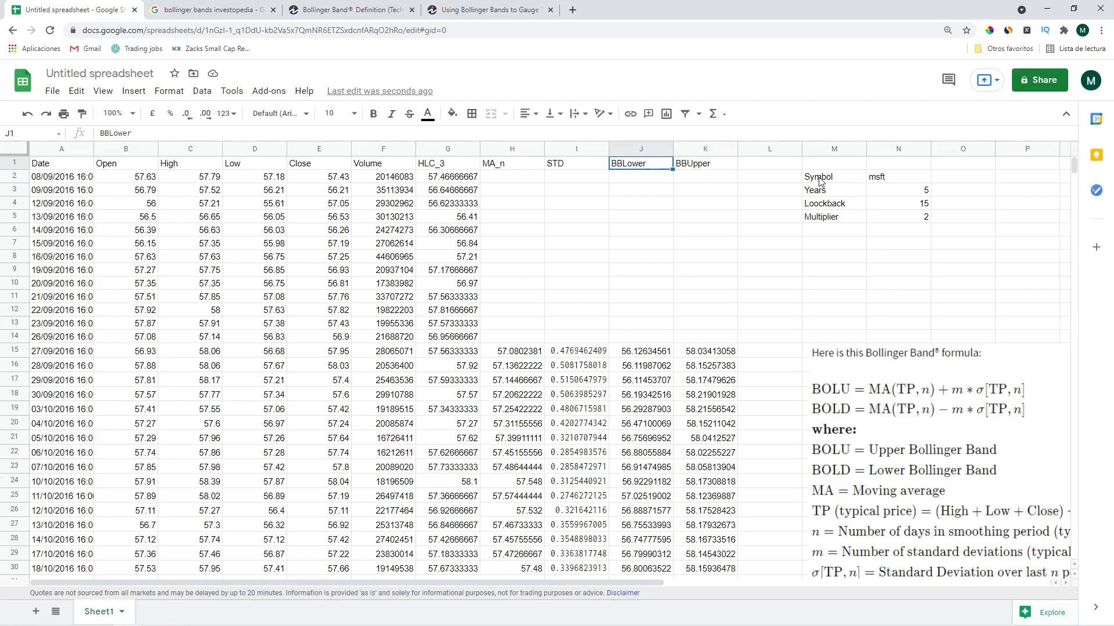
key(Right)
key(Right)
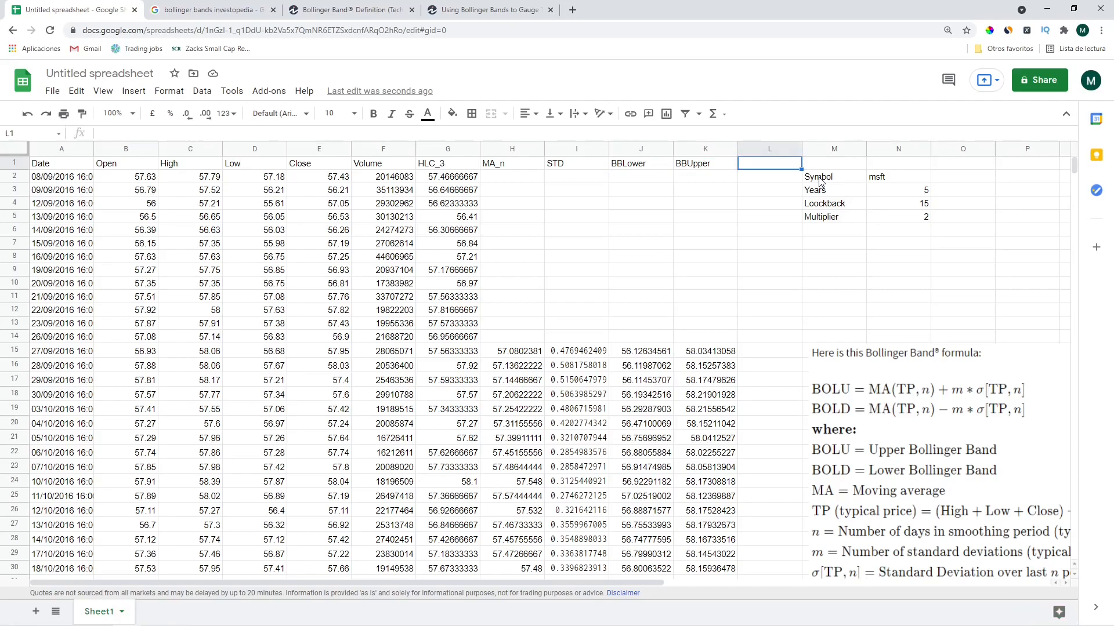
drag(820, 182, 913, 218)
key(ctrl+c)
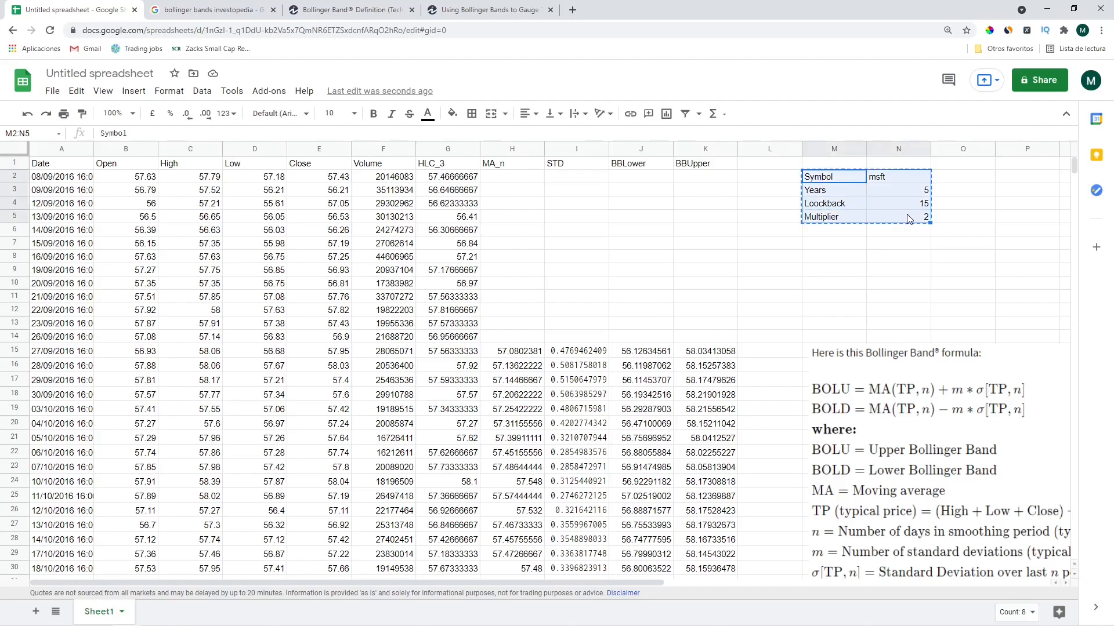
click(960, 177)
key(ctrl+v)
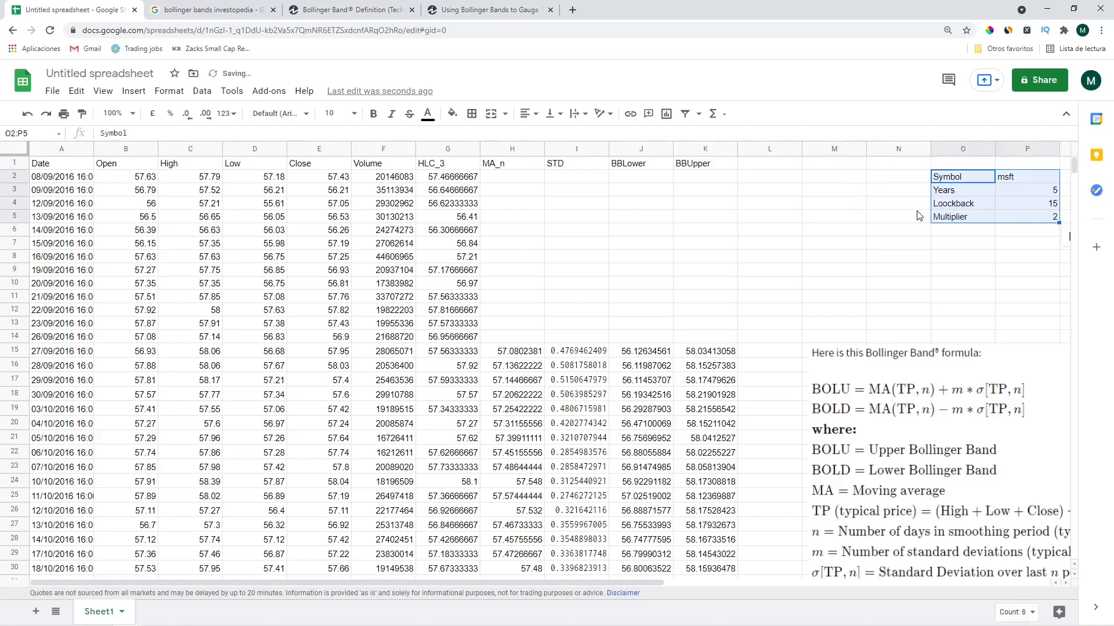
Hide column F (Volume) so HLC_3 follows Close
click(799, 191)
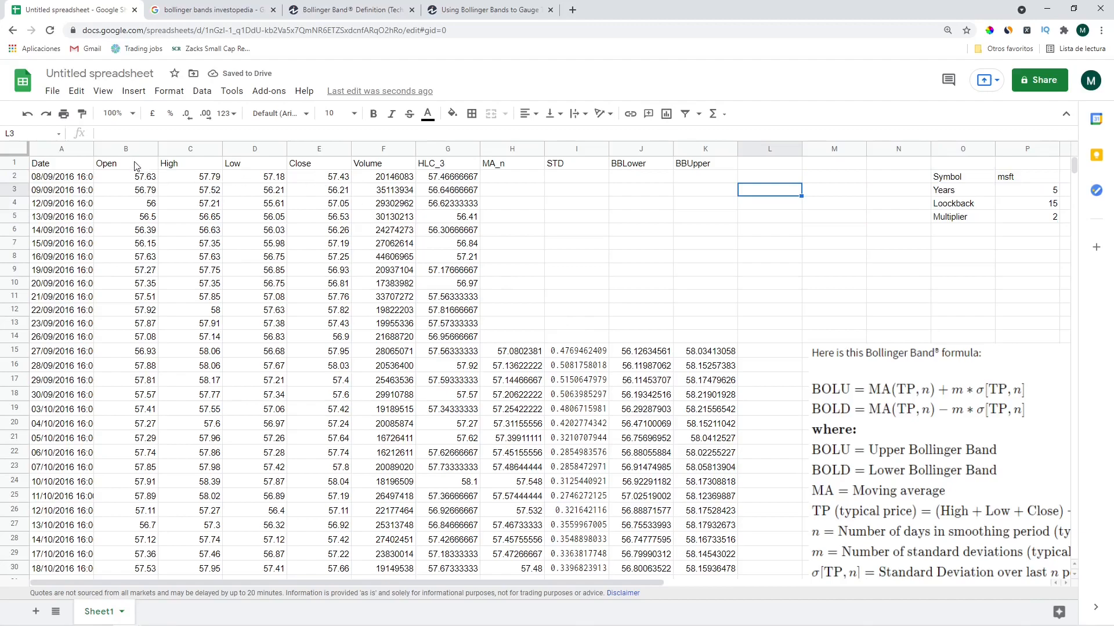
click(371, 150)
right_click(372, 149)
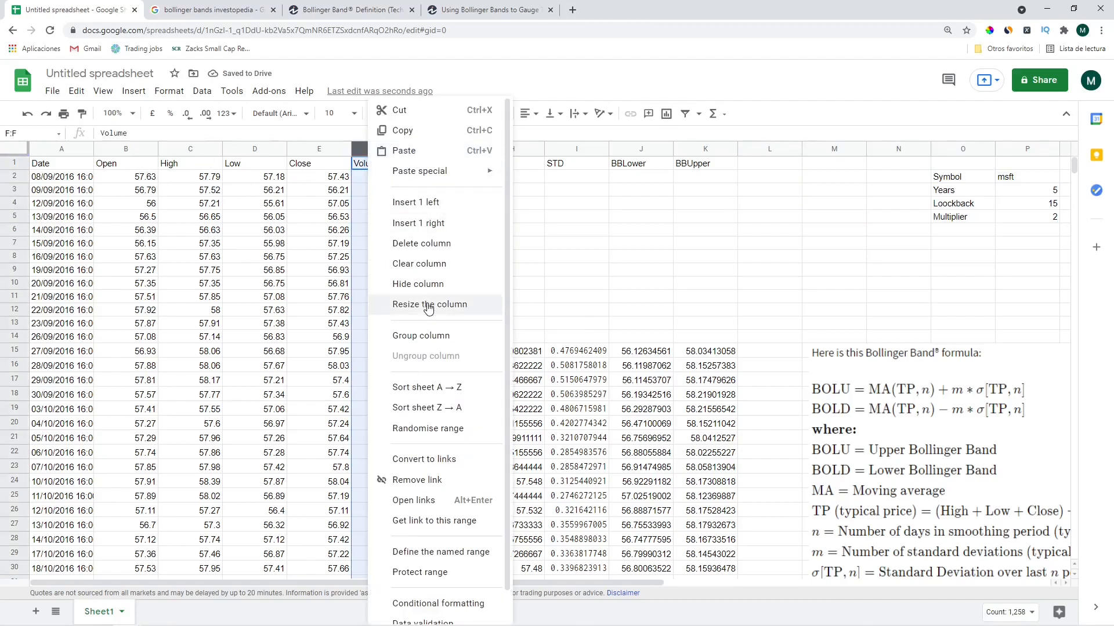
click(430, 284)
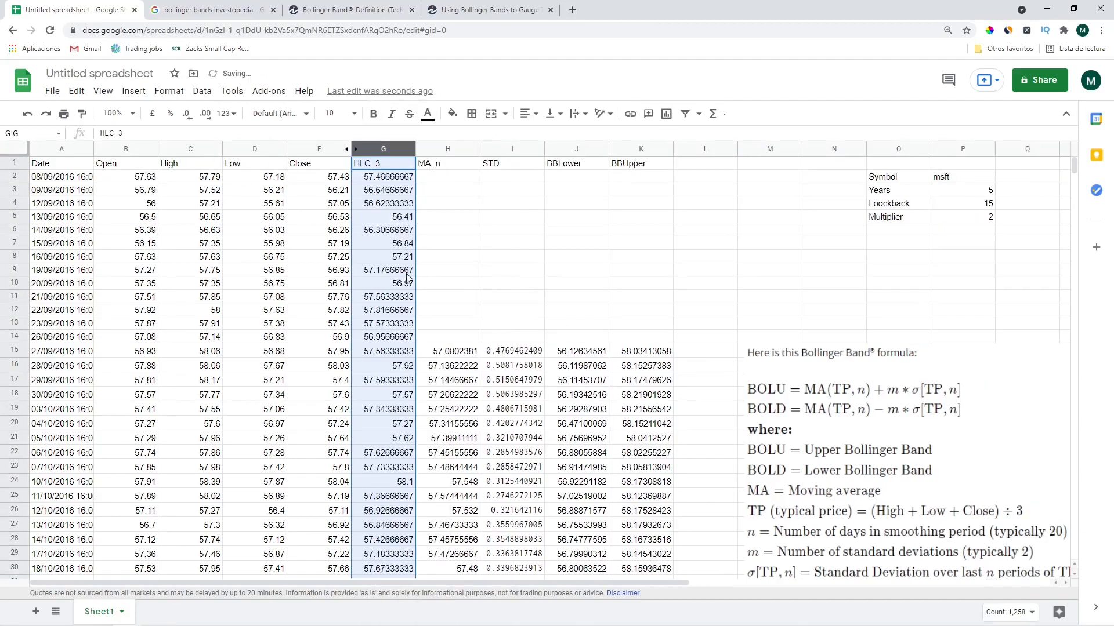
Inspect the STDEV formula in I2 and the MA_n formula in H2
click(503, 180)
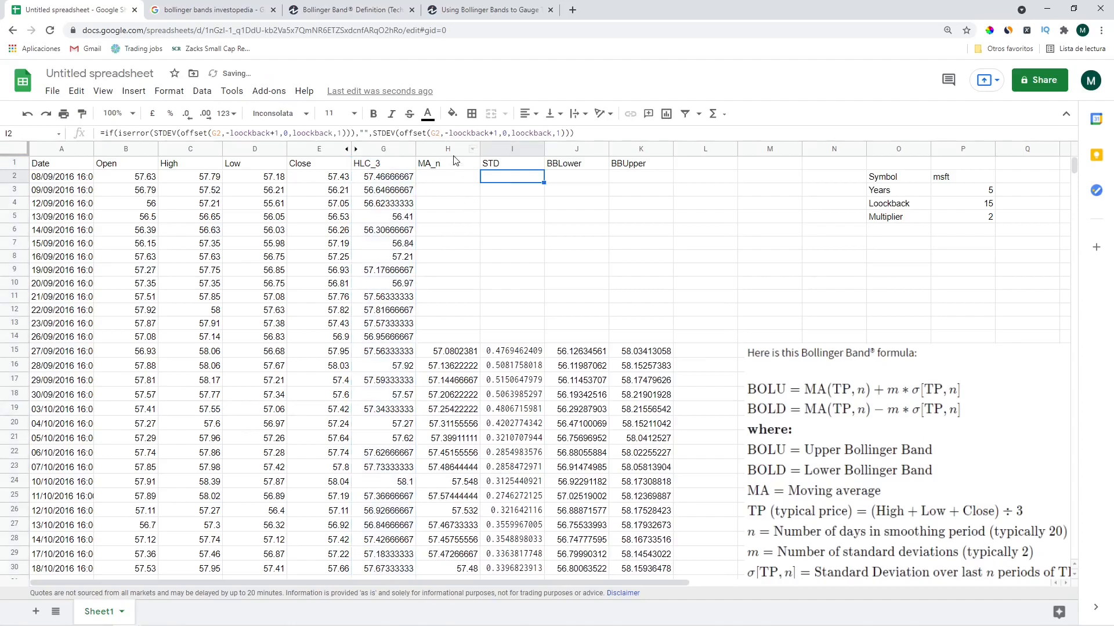
drag(454, 151, 484, 150)
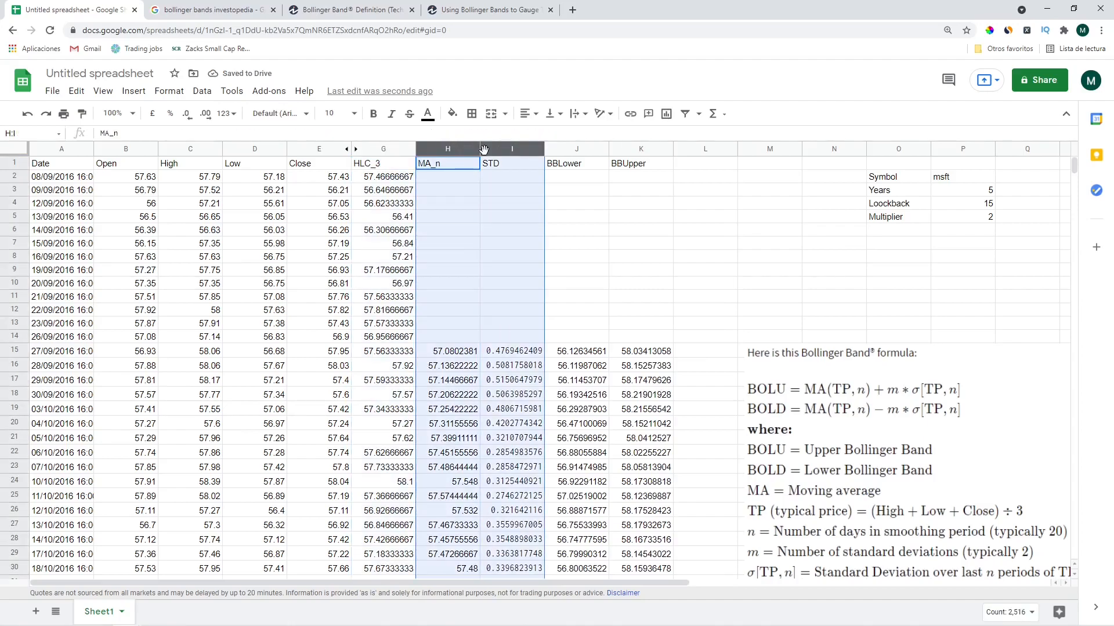
click(458, 180)
Label L1 'Buy' and move the formula image up beneath the parameter table
click(691, 167)
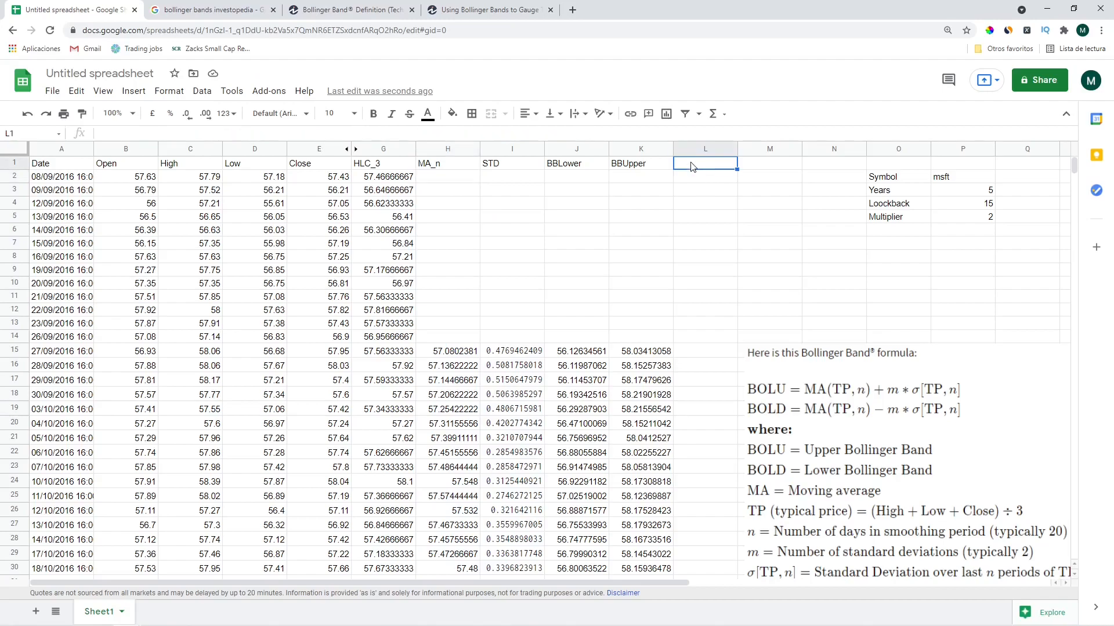
text(Buy)
key(Return)
click(705, 351)
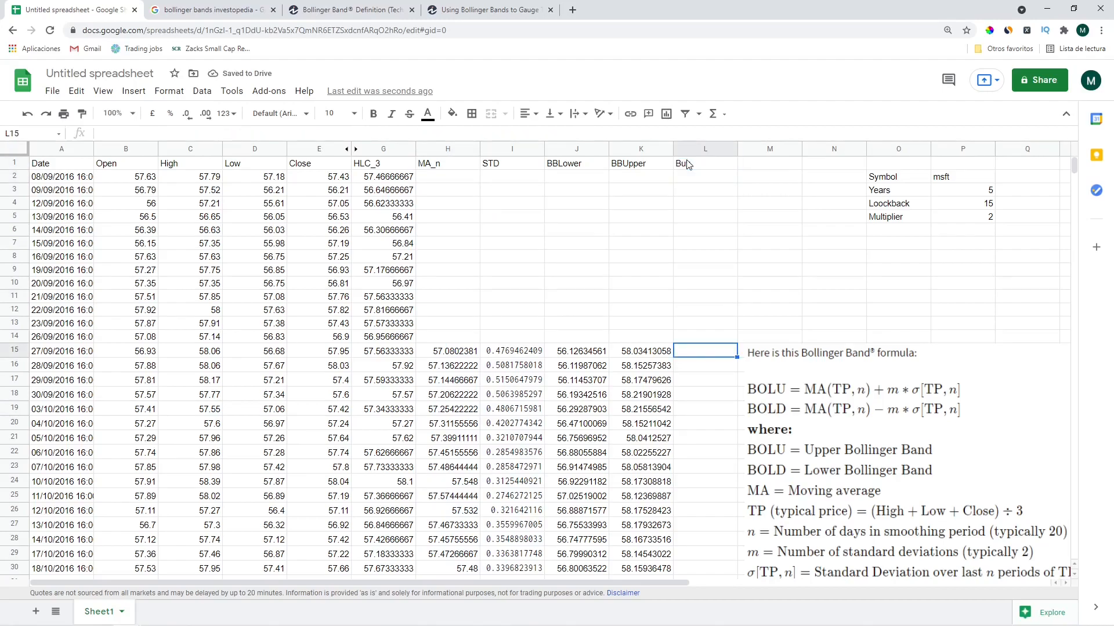
click(801, 419)
drag(801, 419, 919, 299)
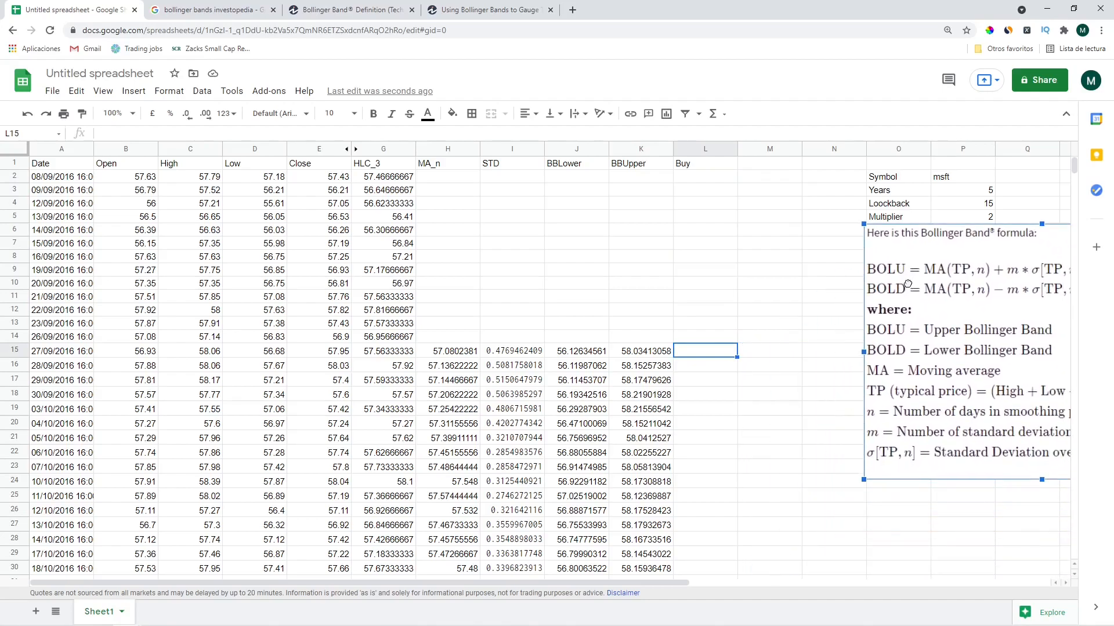
Enter =E15>K15 in L15 and auto-fill the Buy test down column L
click(723, 358)
text(=)
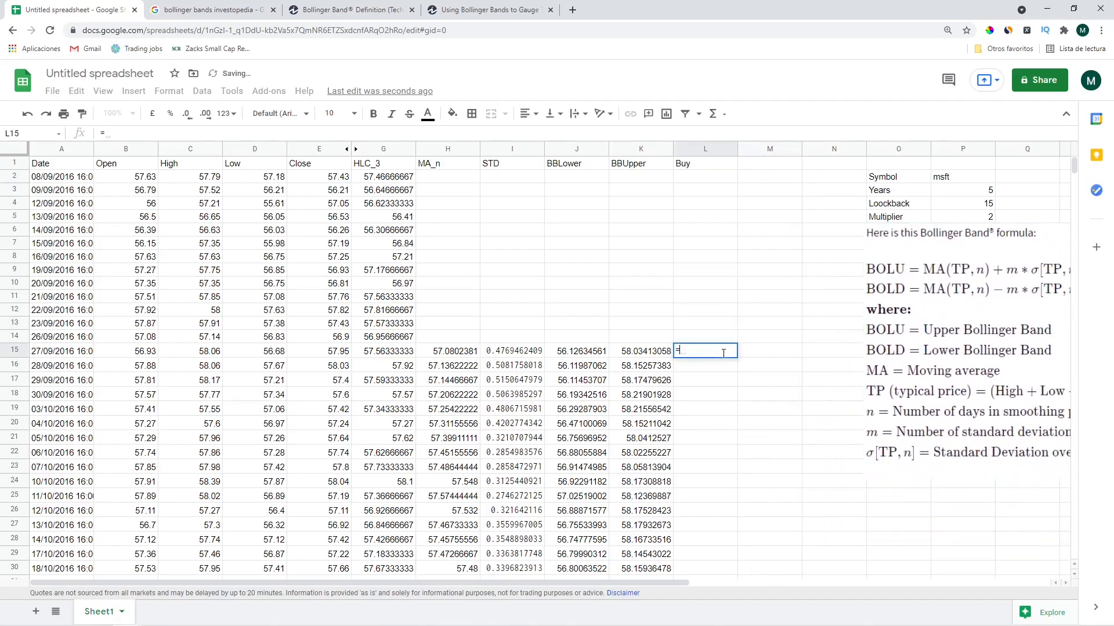
key(Left)
key(Left)
key(Left)
key(Left)
key(Left)
key(Left)
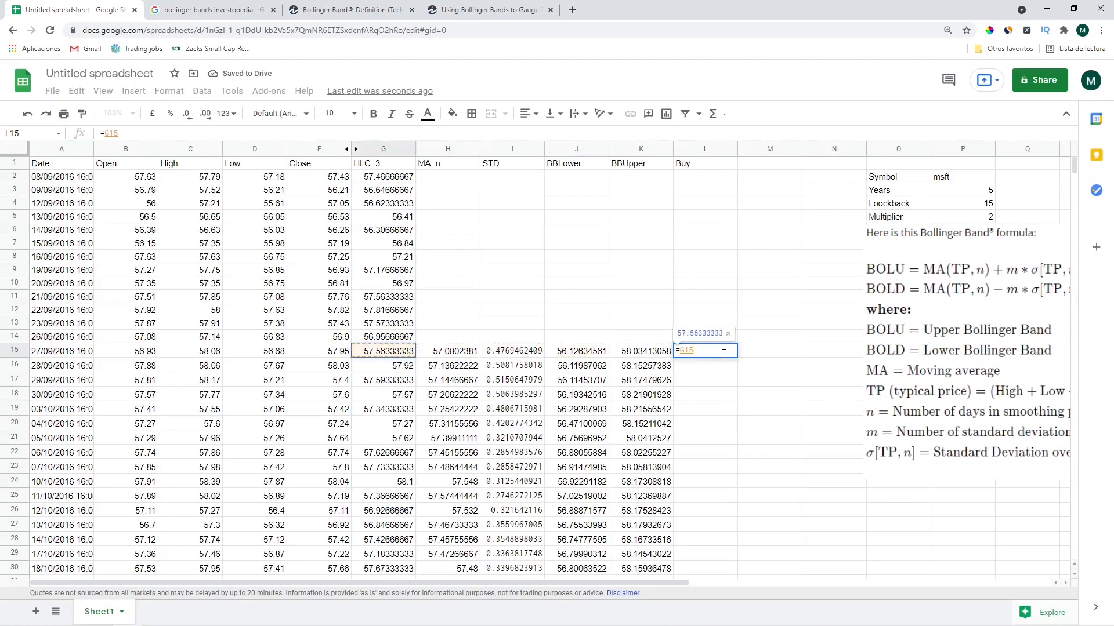
text(>)
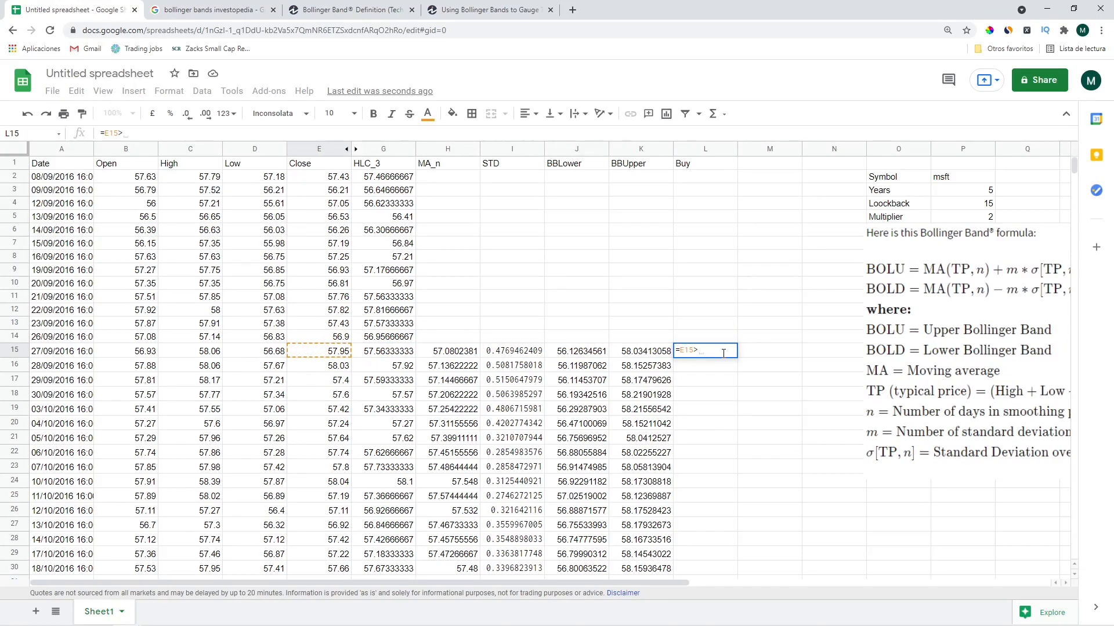
key(Left)
key(Return)
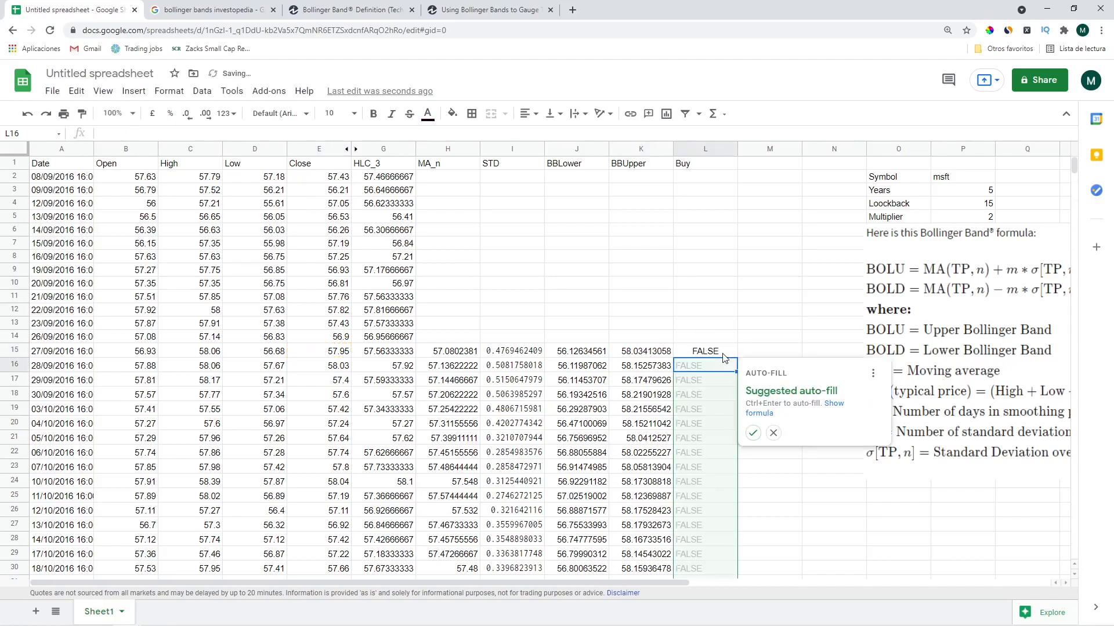
click(753, 433)
Add the 'Sell' header in M1
key(Up)
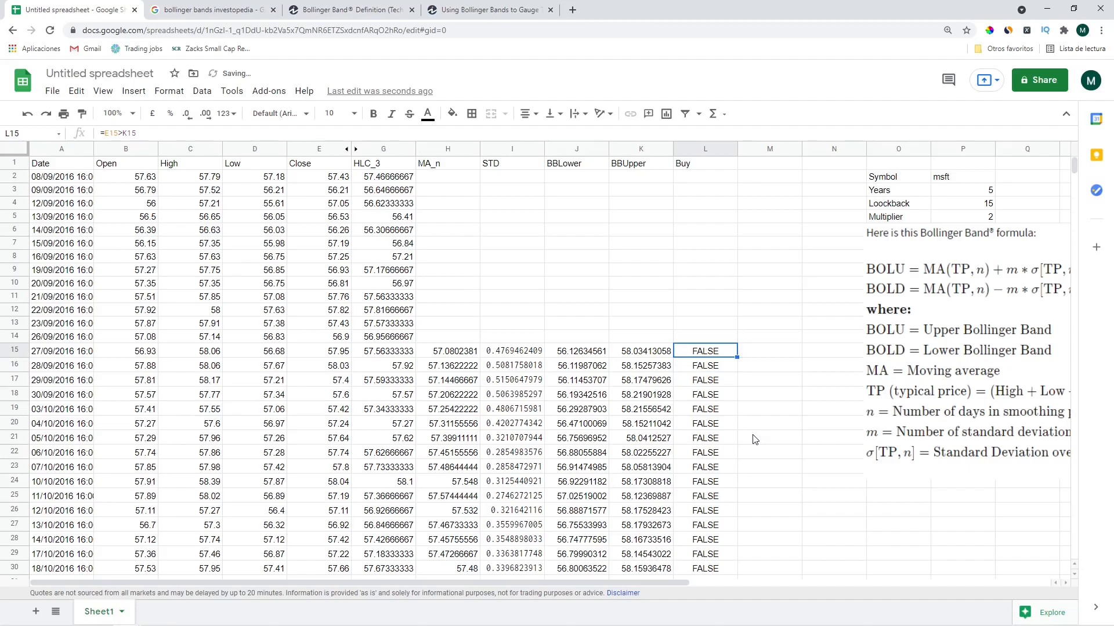
key(Right)
key(ctrl+Up)
text(Sell)
key(Return)
key(Down)
key(Down)
key(Down)
key(Down)
key(Down)
key(Down)
key(Down)
key(Down)
key(Down)
key(Down)
key(Down)
key(Down)
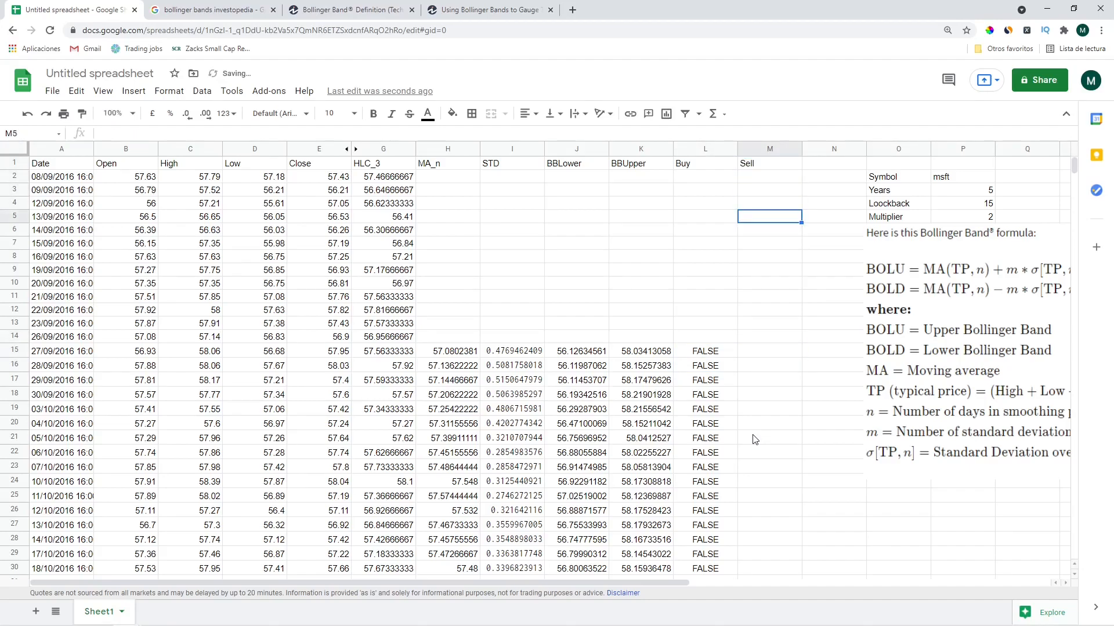
Enter =E15<J15 in M15 and auto-fill the Sell test down column M
key(Down)
text(=\)
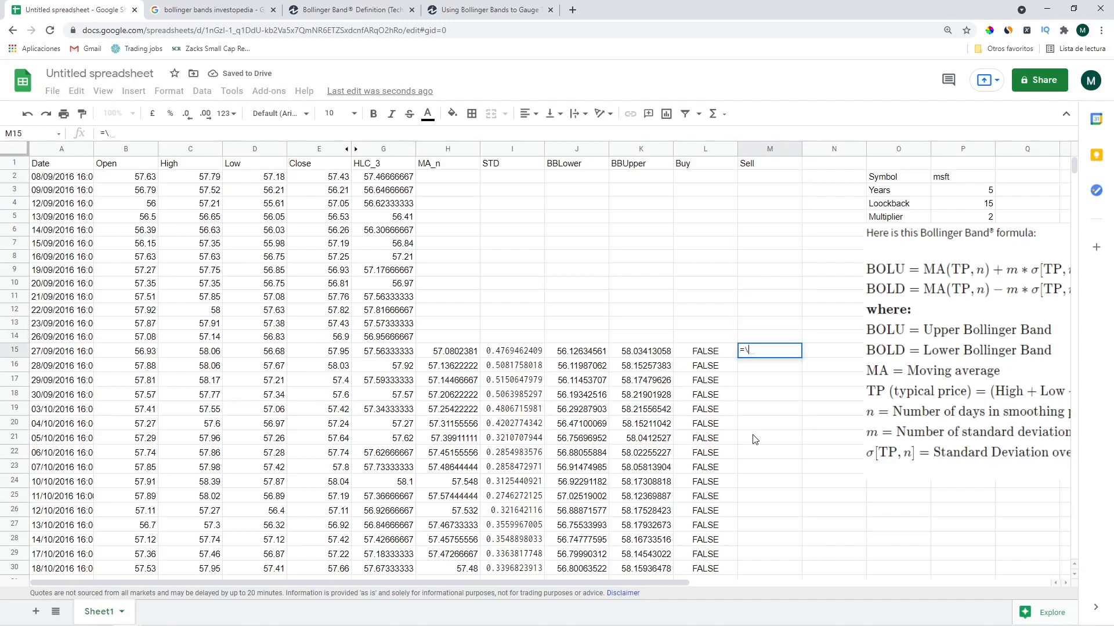
key(BackSpace)
key(Left)
key(Left)
key(Left)
key(Left)
key(Left)
key(Left)
key(Left)
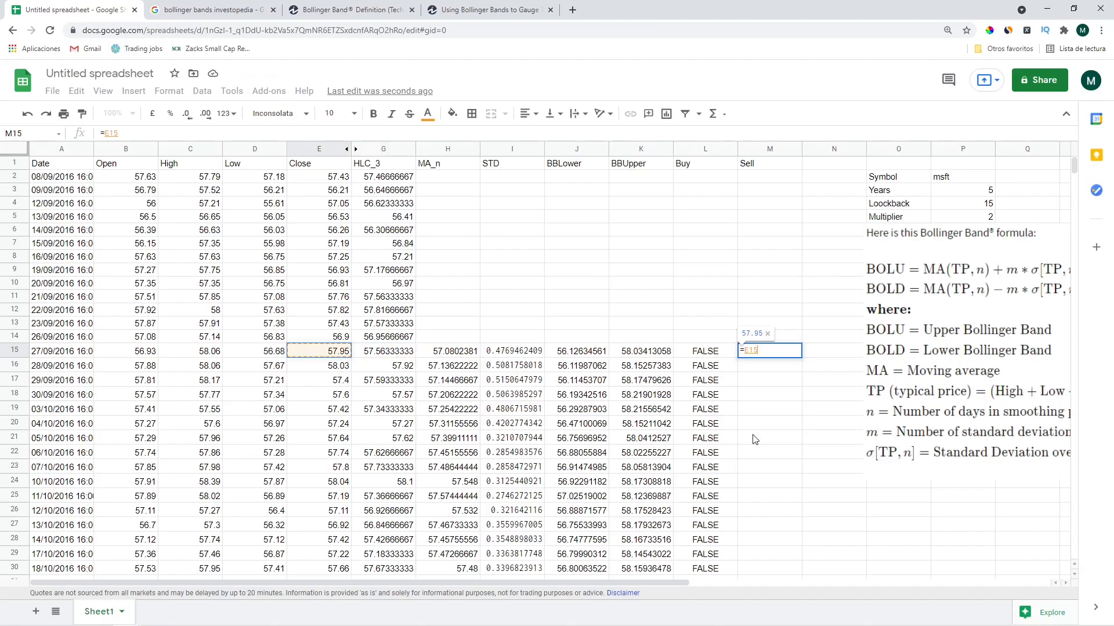
text(<)
key(Left)
key(Left)
key(Left)
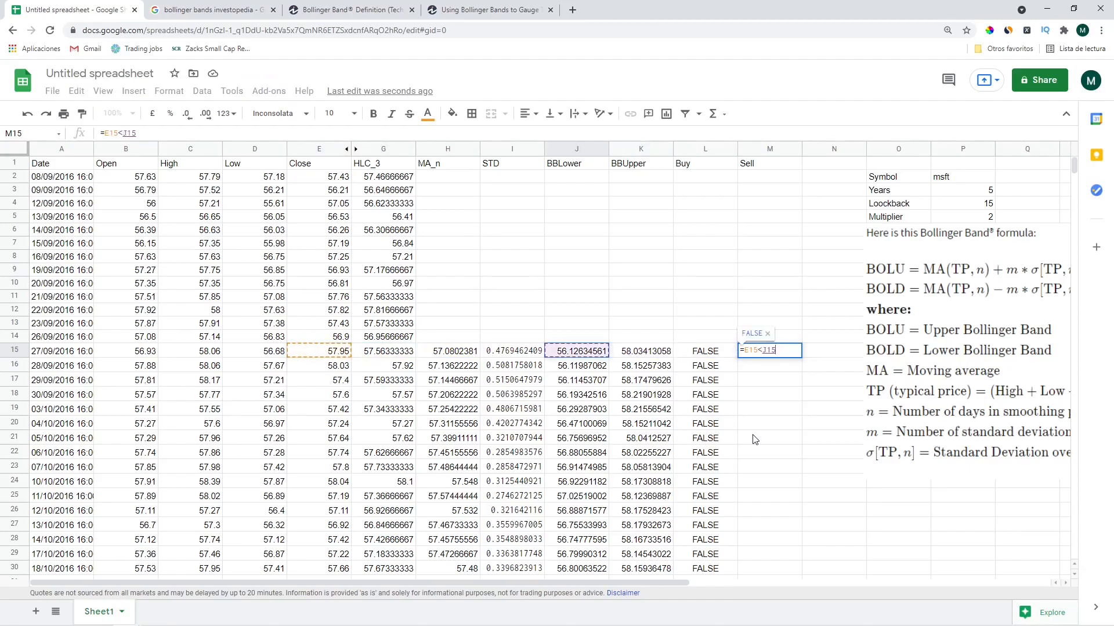
key(Return)
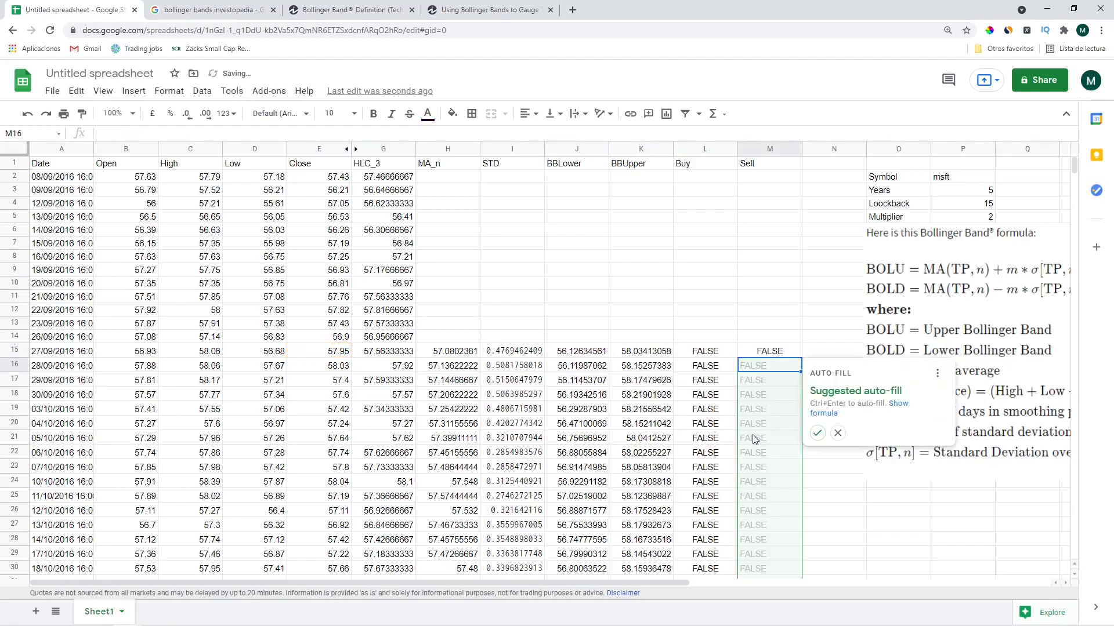
click(817, 433)
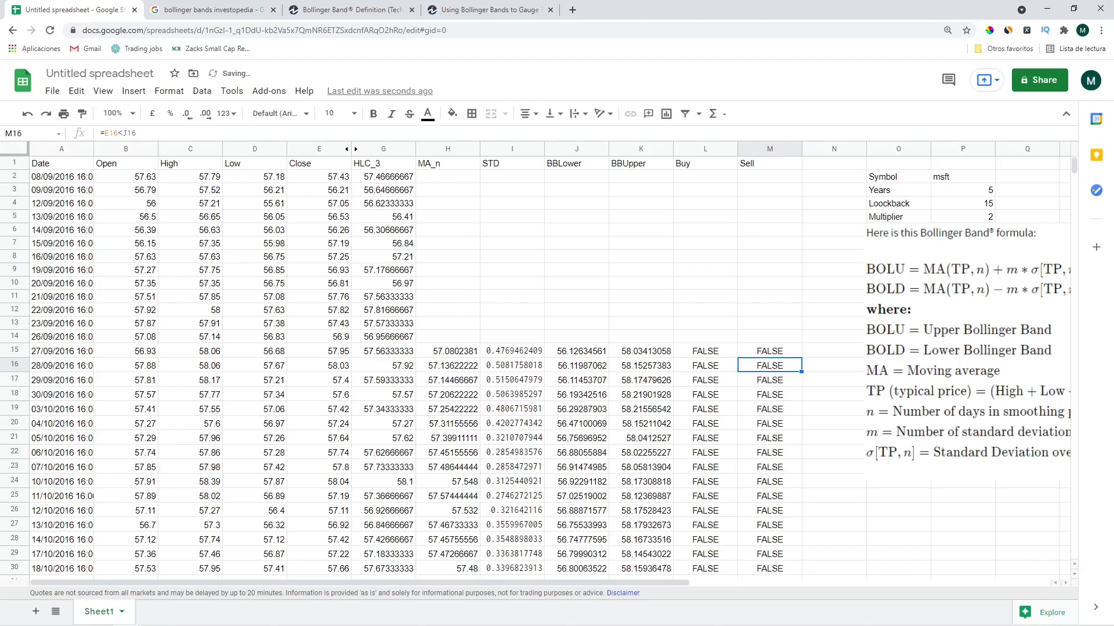
Copy the Buy and Sell formulas in L15:M15 and select the cells above
click(700, 352)
key(shift+Right)
key(ctrl+c)
key(Up)
key(shift+Up)
key(shift+Up)
key(shift+Up)
key(shift+Up)
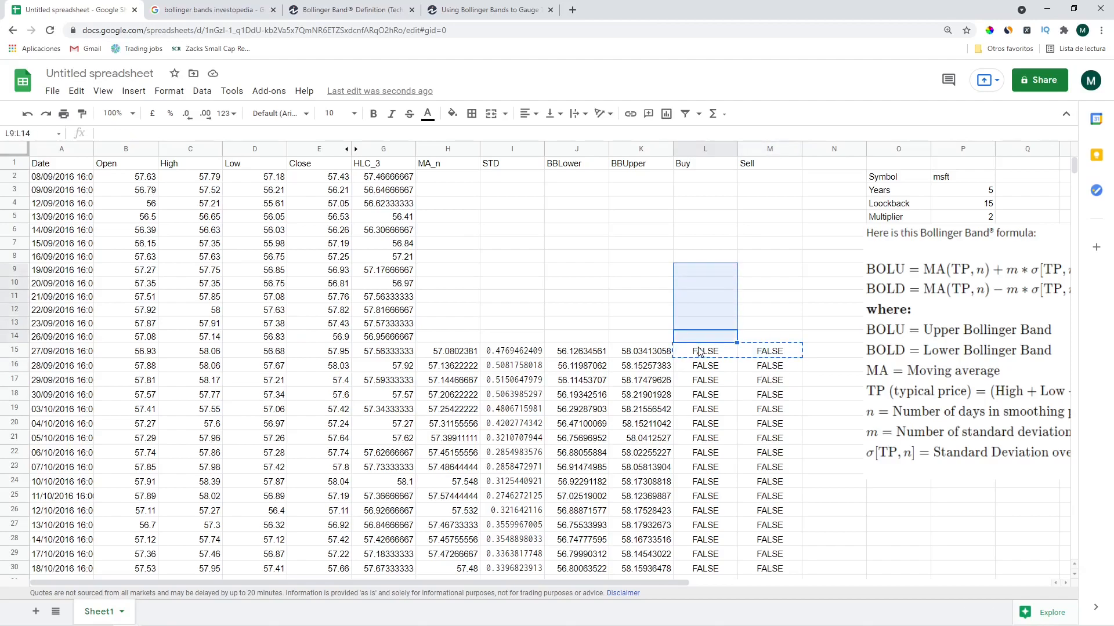
Paste the Buy and Sell formulas into rows 2–14
key(shift+Up)
key(shift+Up)
key(shift+Up)
key(shift+Up)
key(shift+Up)
key(shift+Up)
key(shift+Up)
key(shift+Up)
key(ctrl+v)
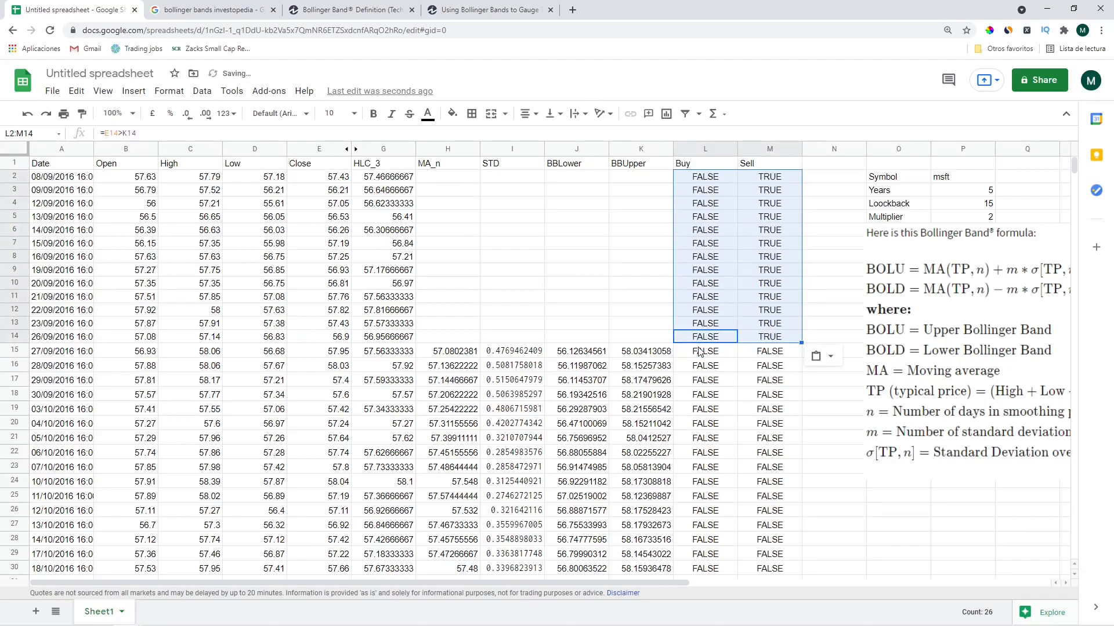
key(Up)
key(Up)
key(Down)
key(Up)
key(Up)
key(Up)
key(Up)
key(Up)
key(Up)
key(Up)
key(Up)
key(Up)
key(Up)
key(Up)
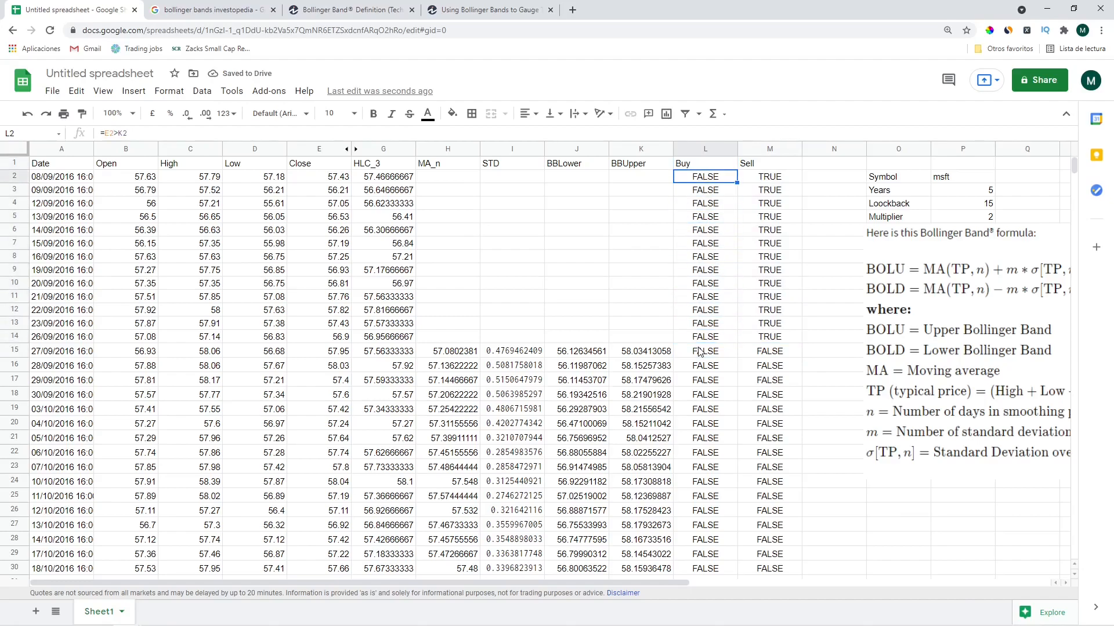
Check the pasted Sell formulas in rows 2–14, which read TRUE against blank bands
key(Right)
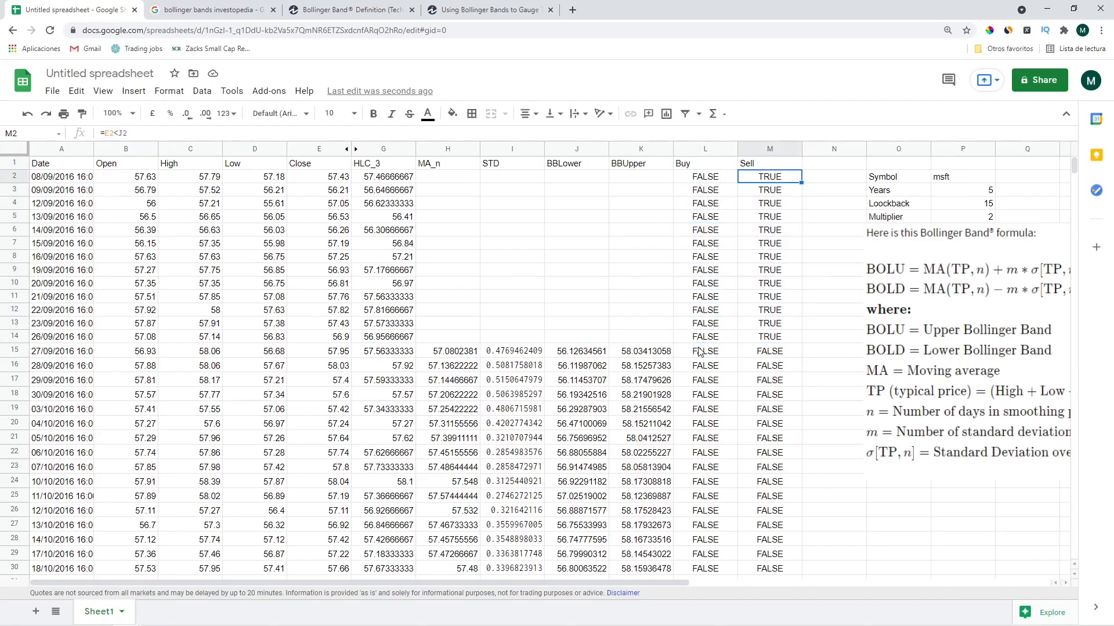
key(shift+Down)
key(shift+Down)
key(shift+Down)
key(shift+Down)
key(shift+Down)
key(shift+Down)
key(shift+Down)
key(shift+Down)
key(shift+Down)
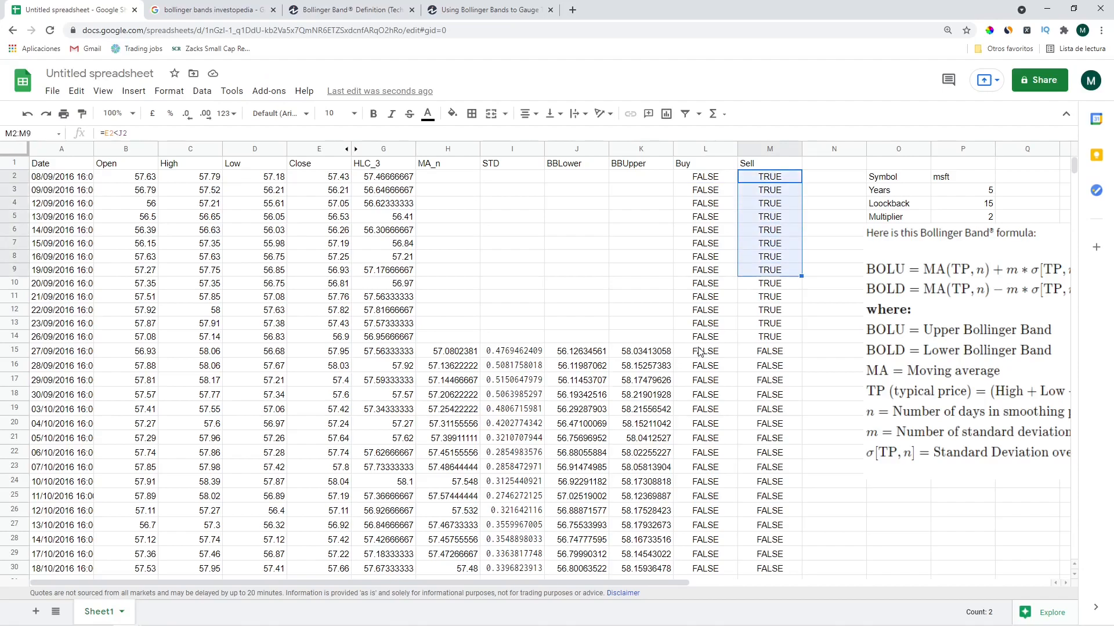
key(shift+Down)
key(shift+Down)
key(shift+Down)
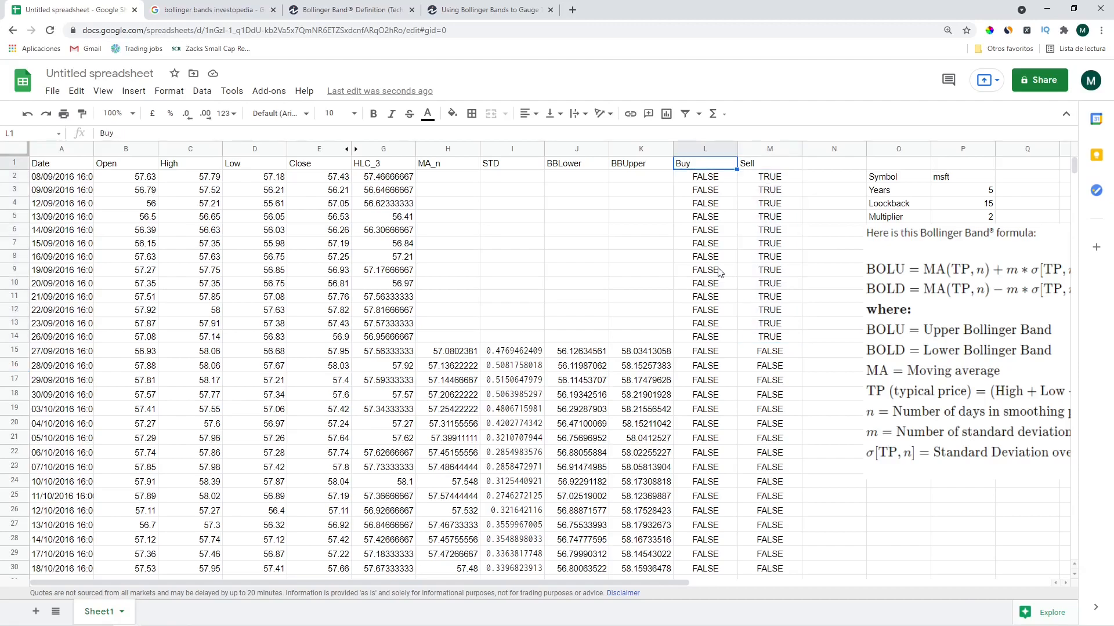
key(Down)
key(Right)
key(Down)
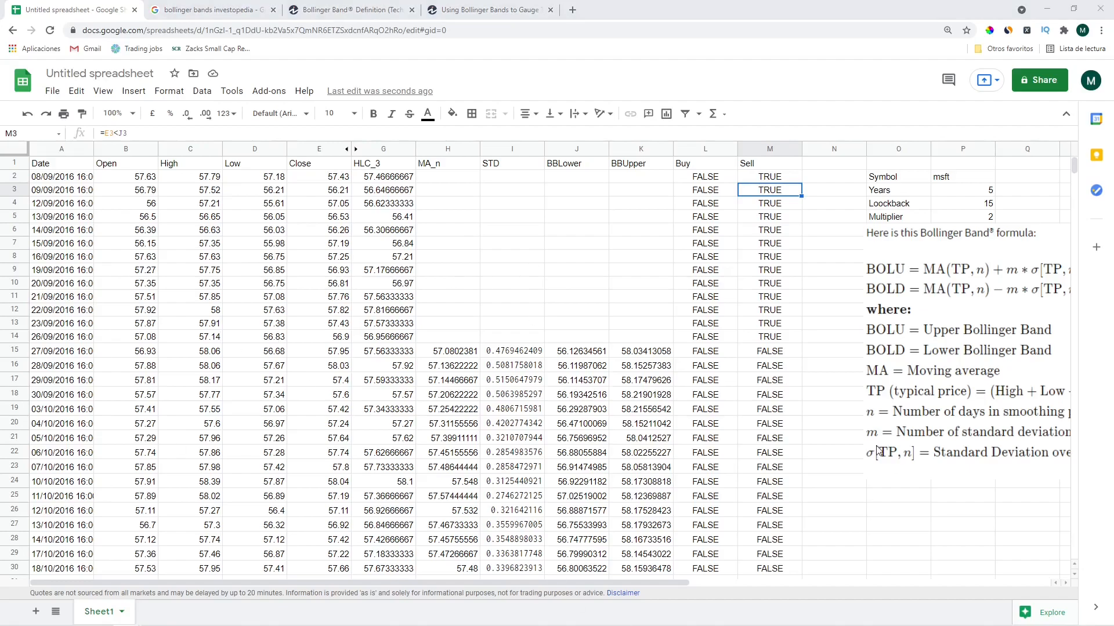
Add the 'Holding' header in N1
click(810, 355)
click(935, 266)
click(818, 167)
text(Holding)
key(Return)
Enter =if(L15,true,if(M15,false,M14)) in N15
key(Down)
key(Down)
key(Down)
key(Down)
key(Down)
key(Down)
key(Down)
key(Down)
key(Down)
key(Down)
key(Down)
key(Down)
key(Down)
key(Down)
key(Up)
text(=)
key(Left)
key(Left)
key(Right)
key(ctrl+Up)
key(BackSpace)
key(BackSpace)
text(if)
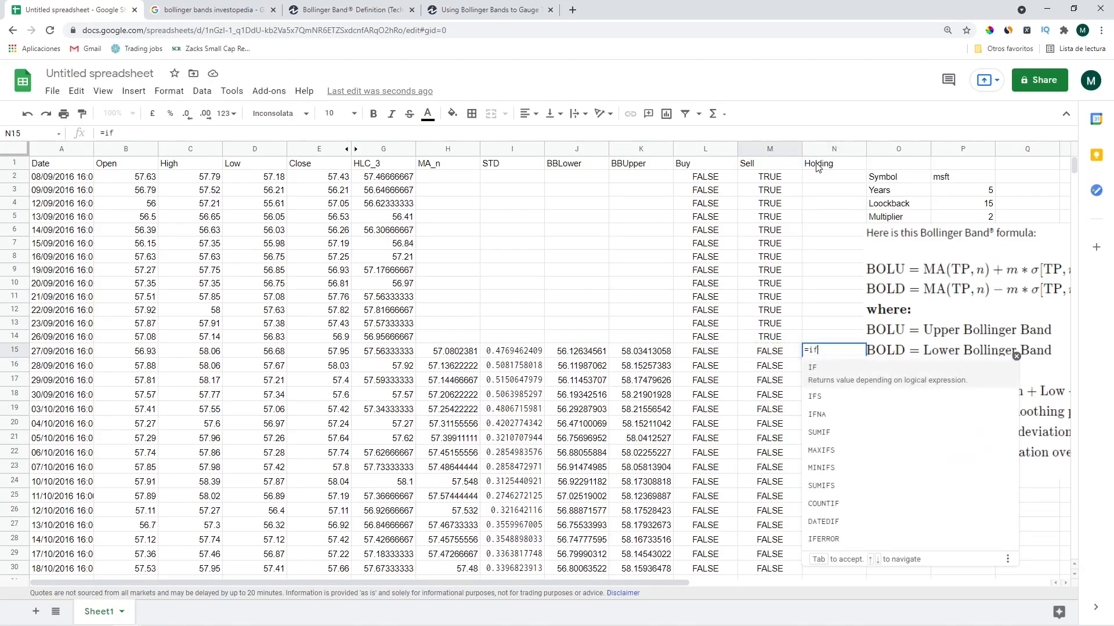
text(()
key(Left)
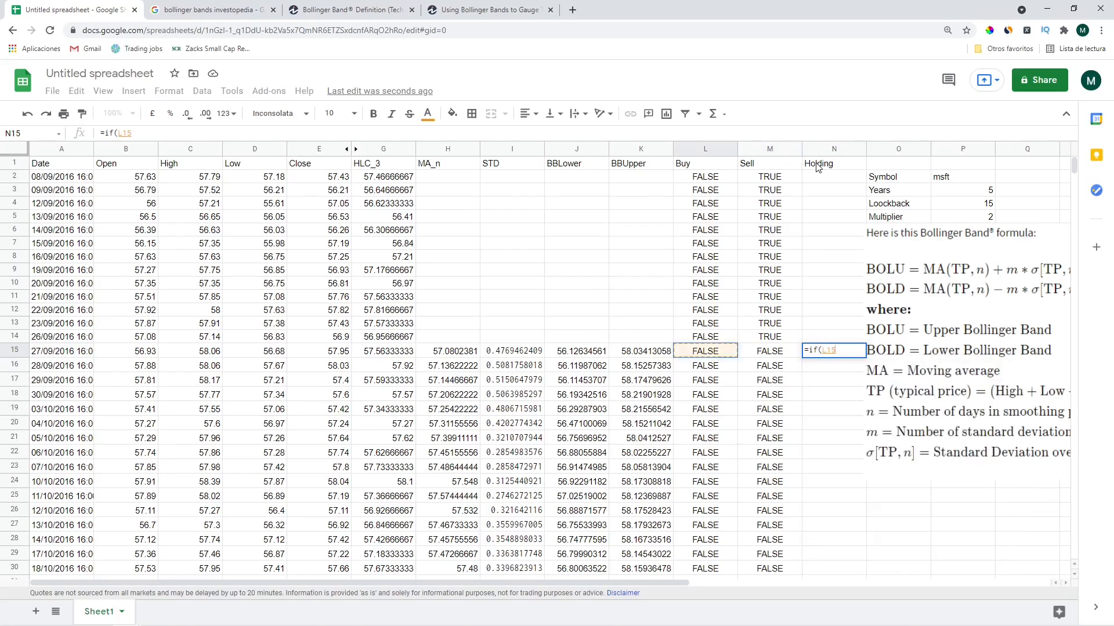
text(=)
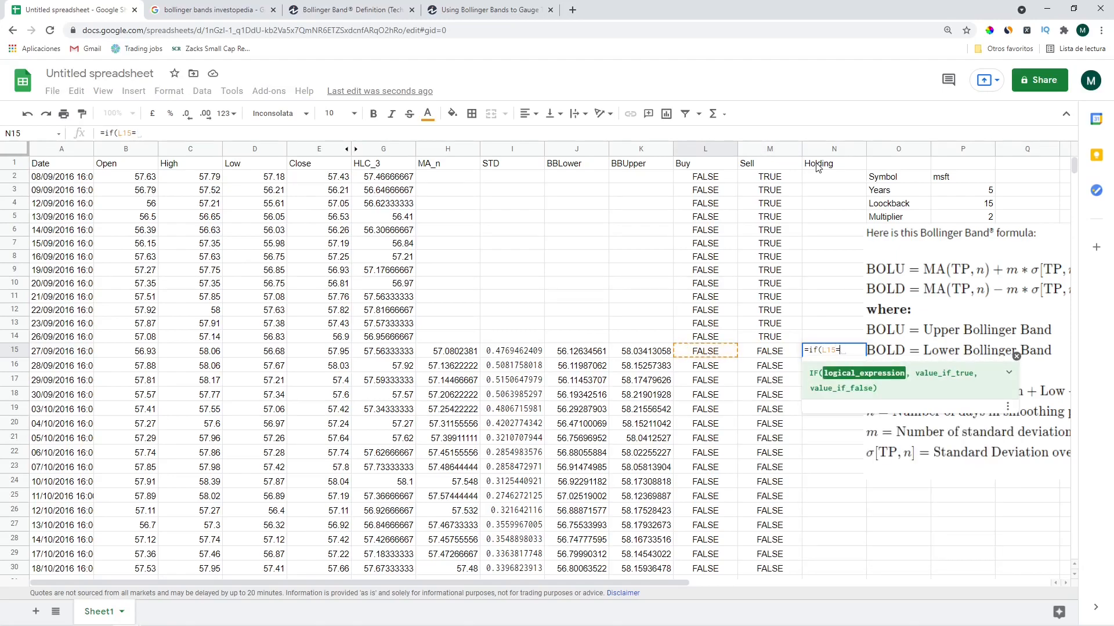
key(BackSpace)
text(,true,)
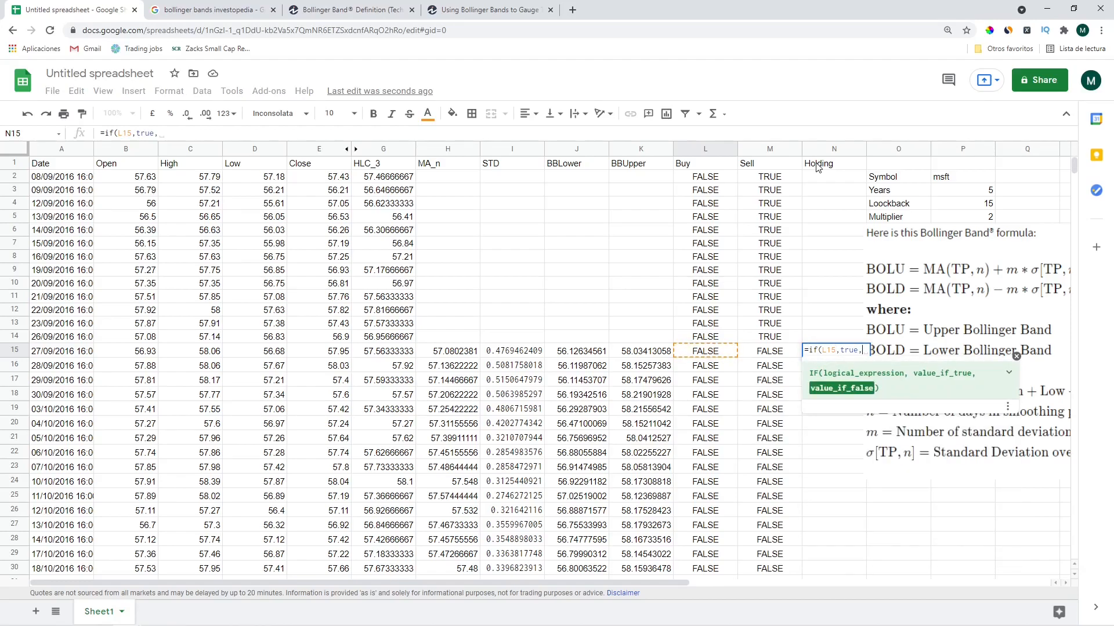
text(if(M15)
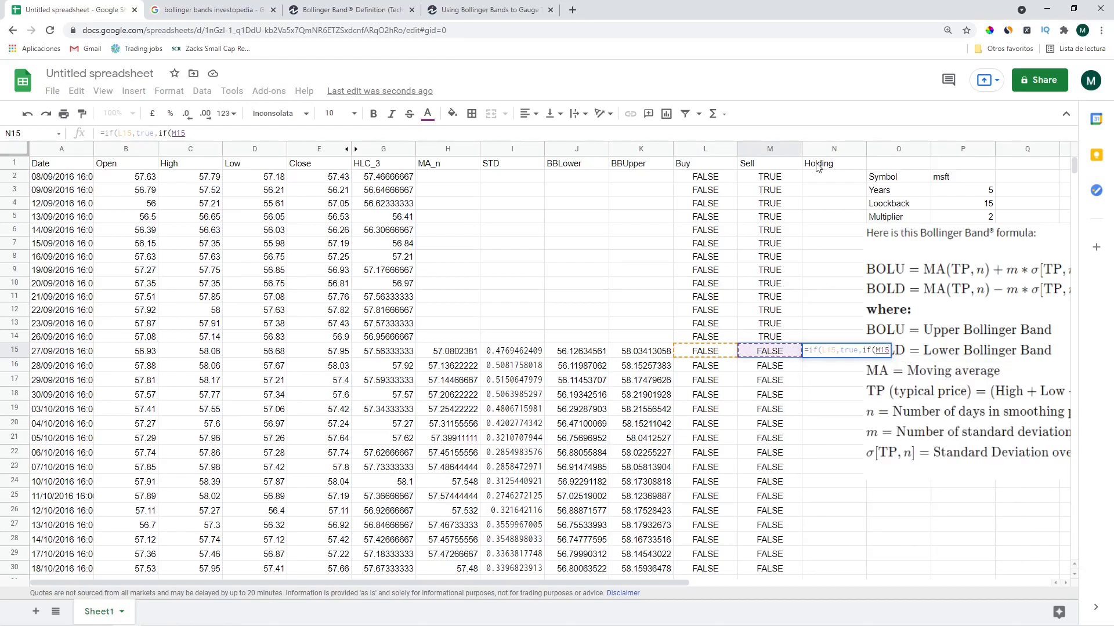
text(,)
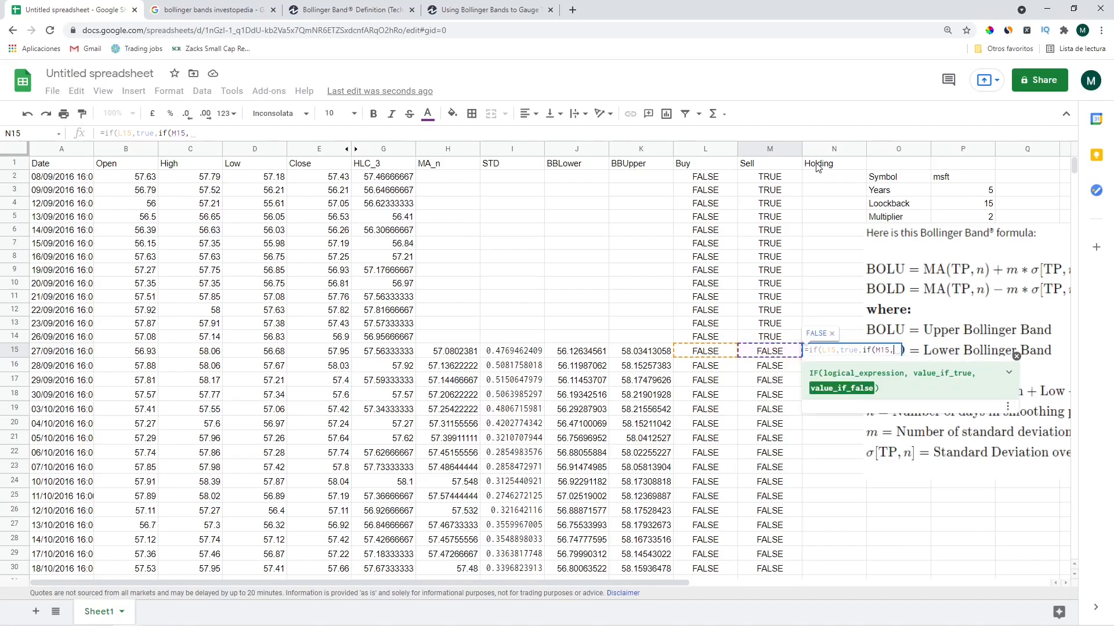
text(false,)
click(767, 339)
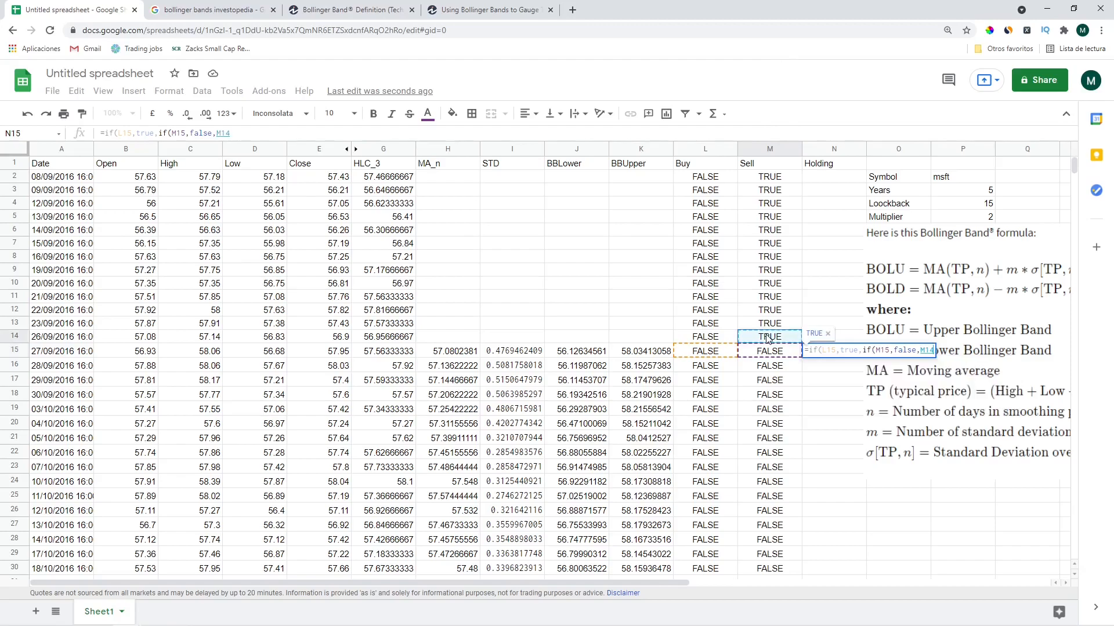
text())
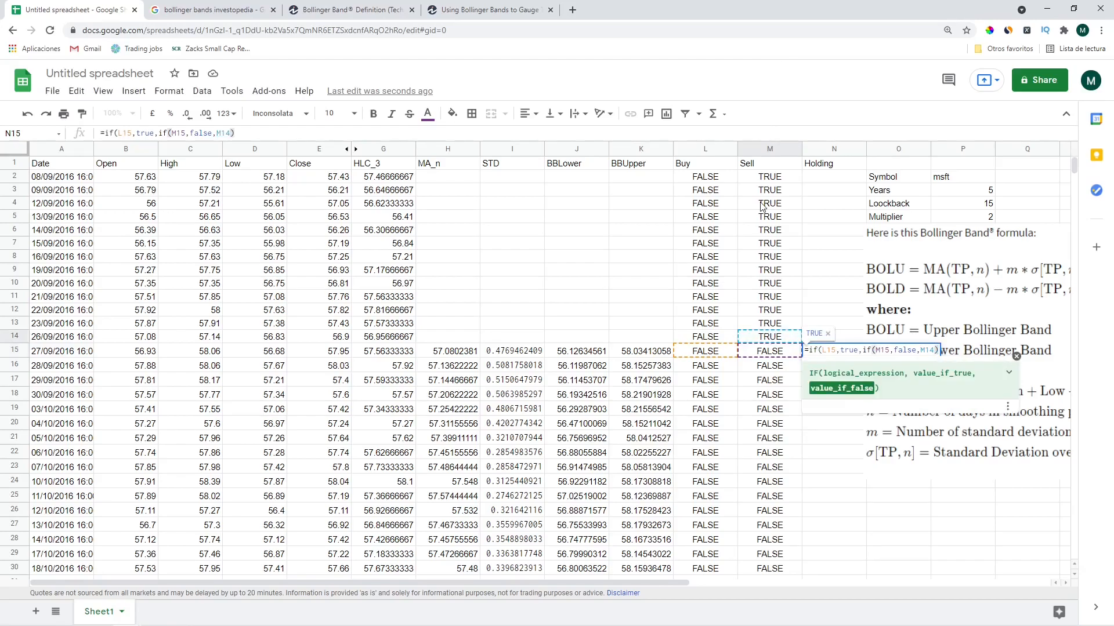
key(Return)
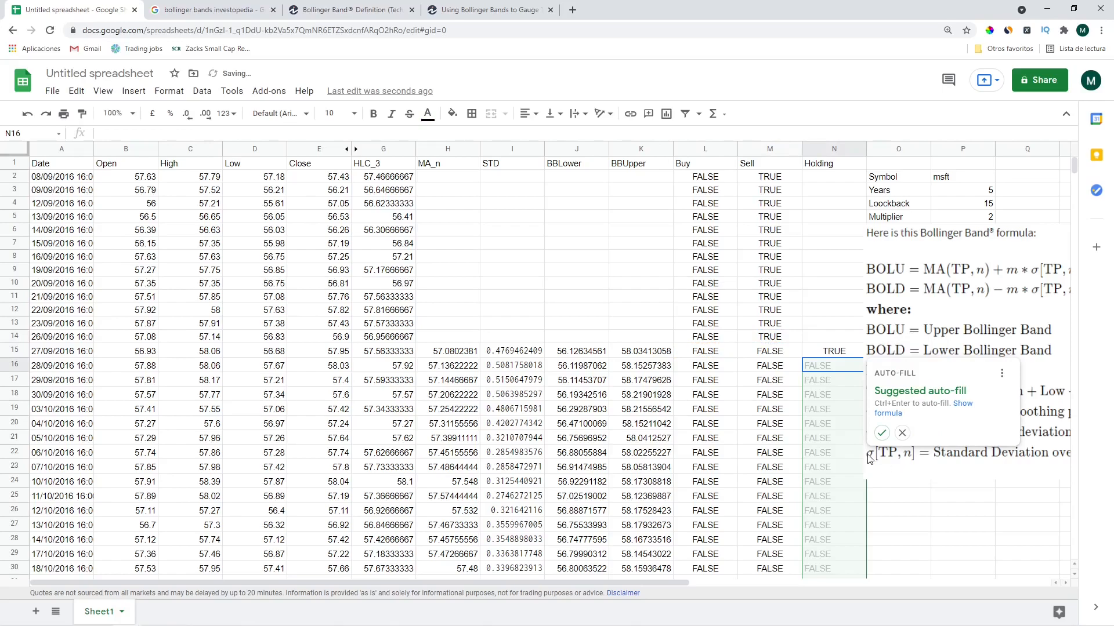
Auto-fill the Holding formula down and reopen N15's formula for editing
click(882, 433)
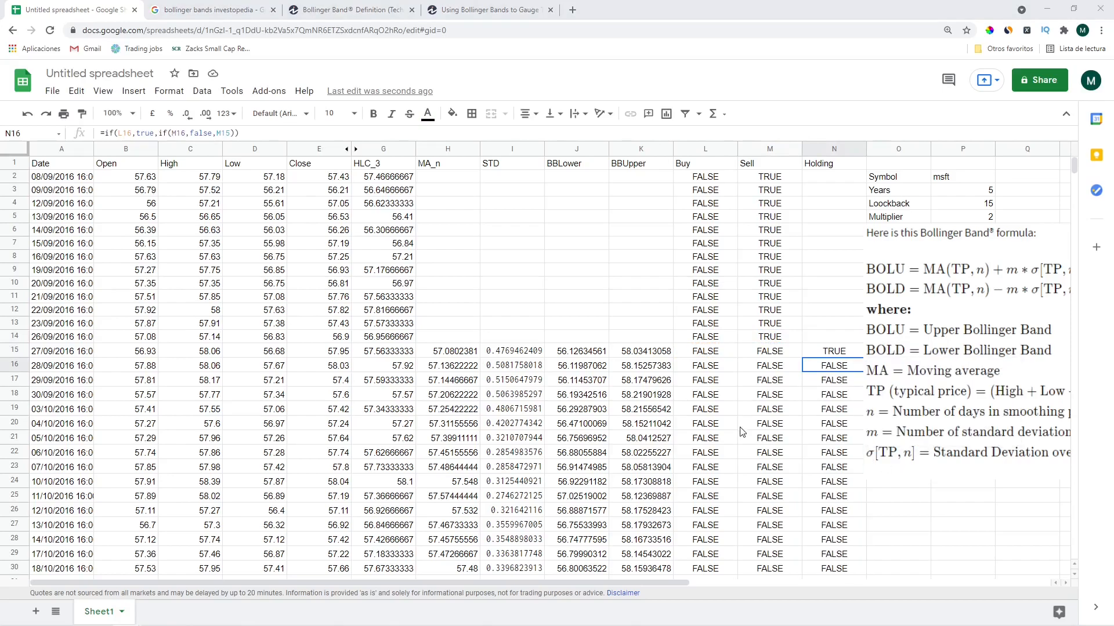
click(841, 351)
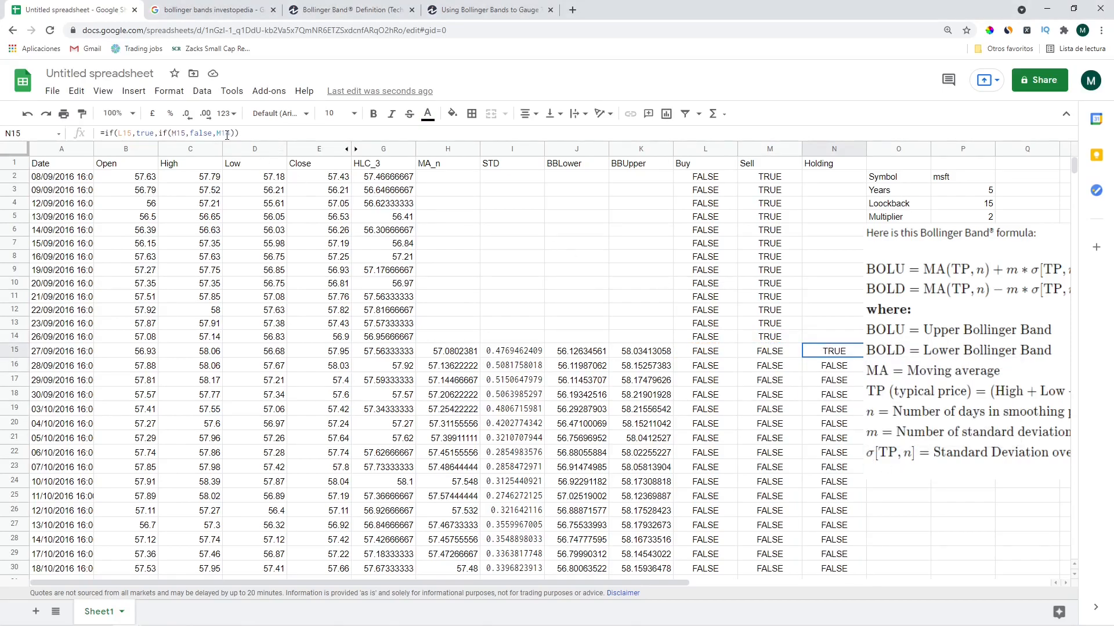
click(163, 133)
click(119, 133)
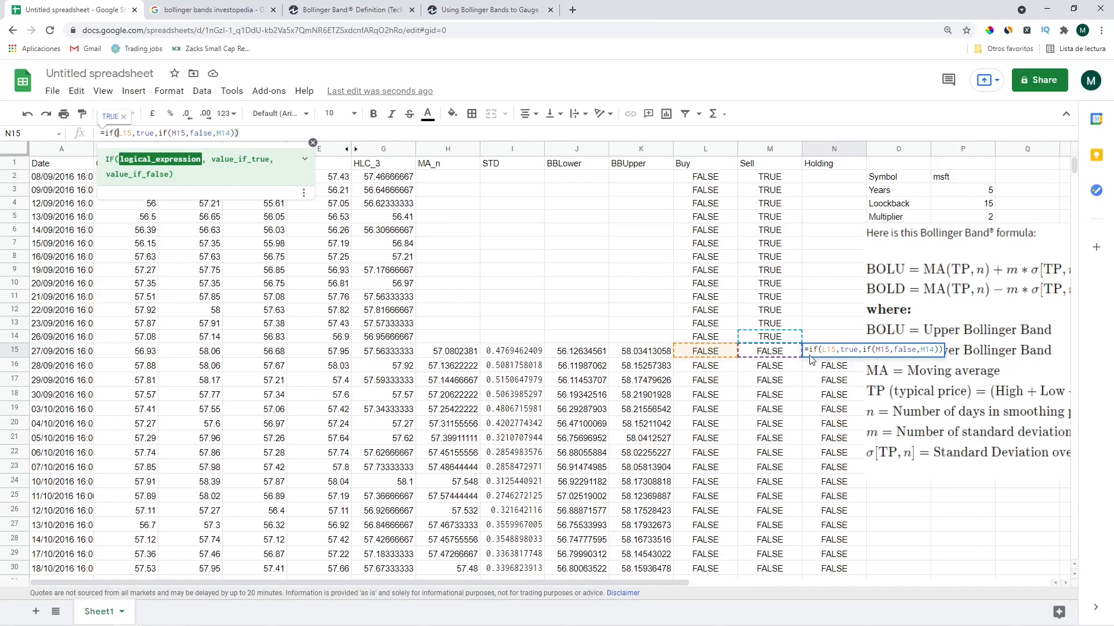
Change N15's Holding formula to =if(L14,true,if(M14,false,M14)) so it uses the previous row's signals
key(Escape)
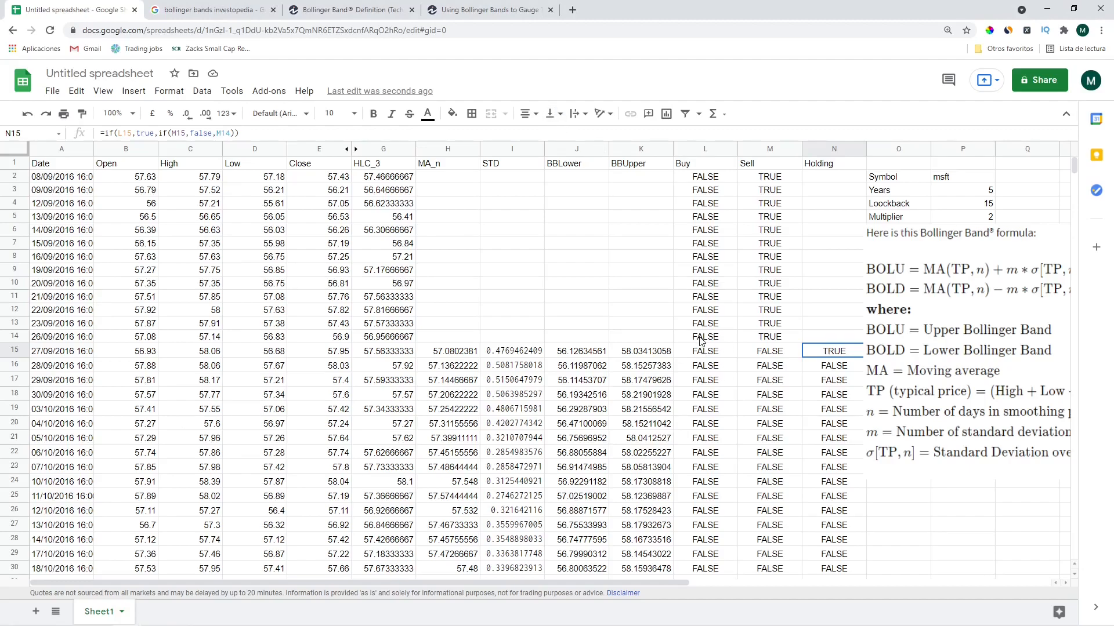
click(775, 343)
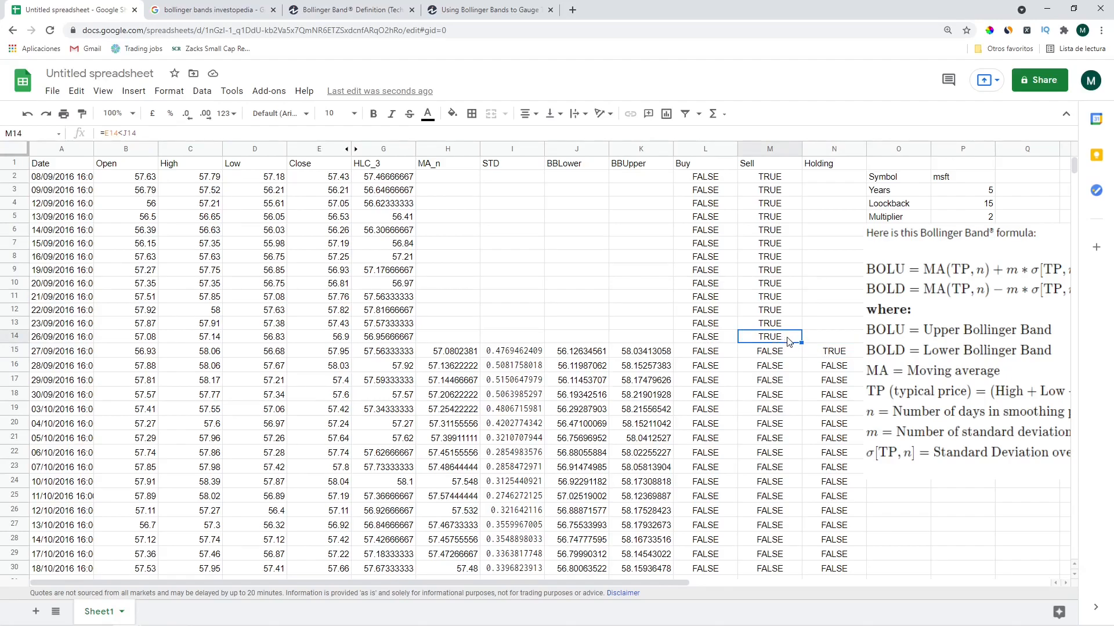
click(815, 352)
click(382, 137)
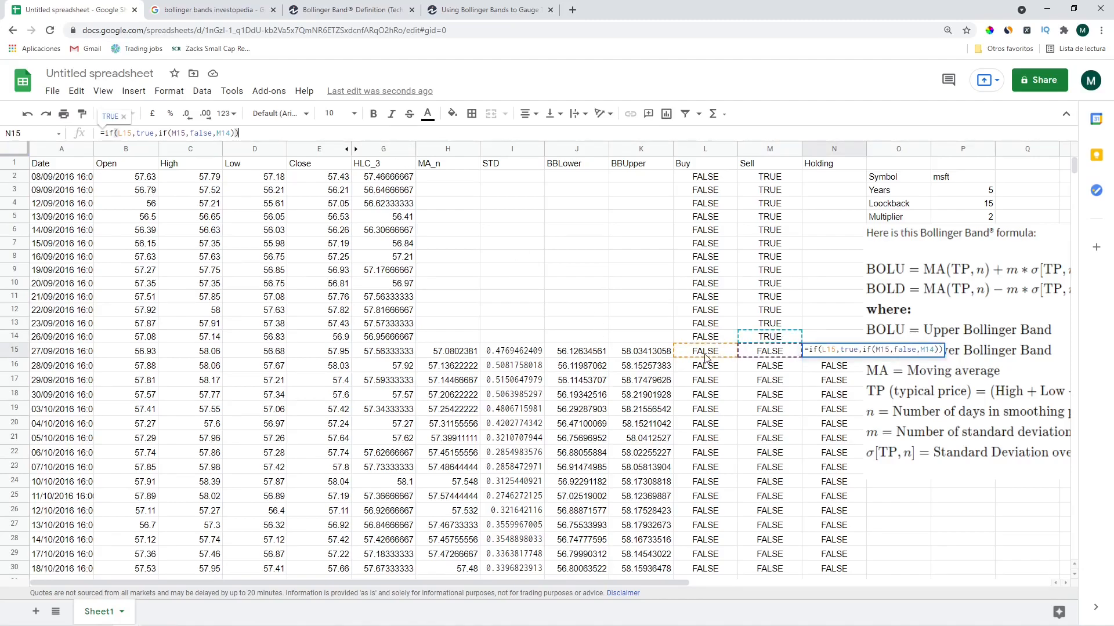
click(139, 134)
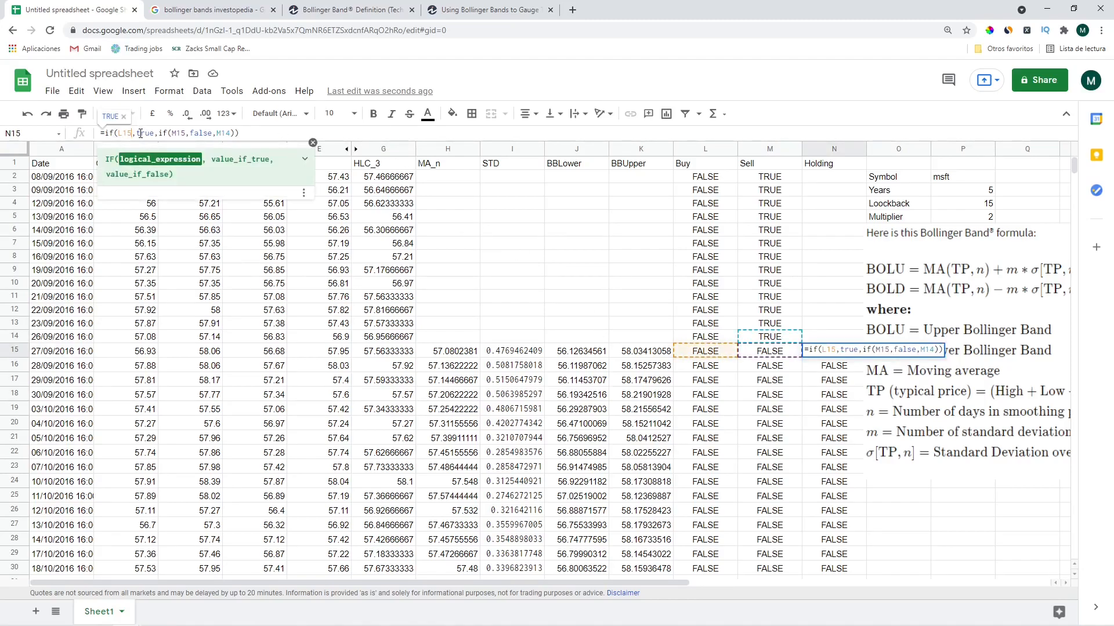
key(BackSpace)
text(4)
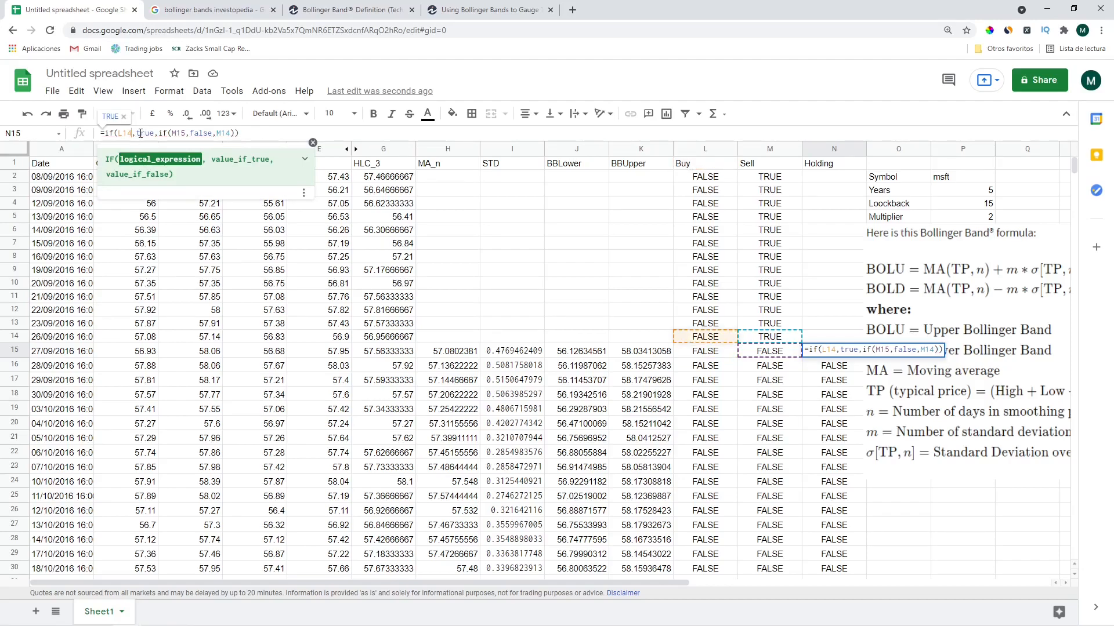
key(Right)
key(Right)
key(Right)
key(Right)
key(Right)
key(Right)
key(Right)
key(Right)
key(Right)
key(Right)
key(Right)
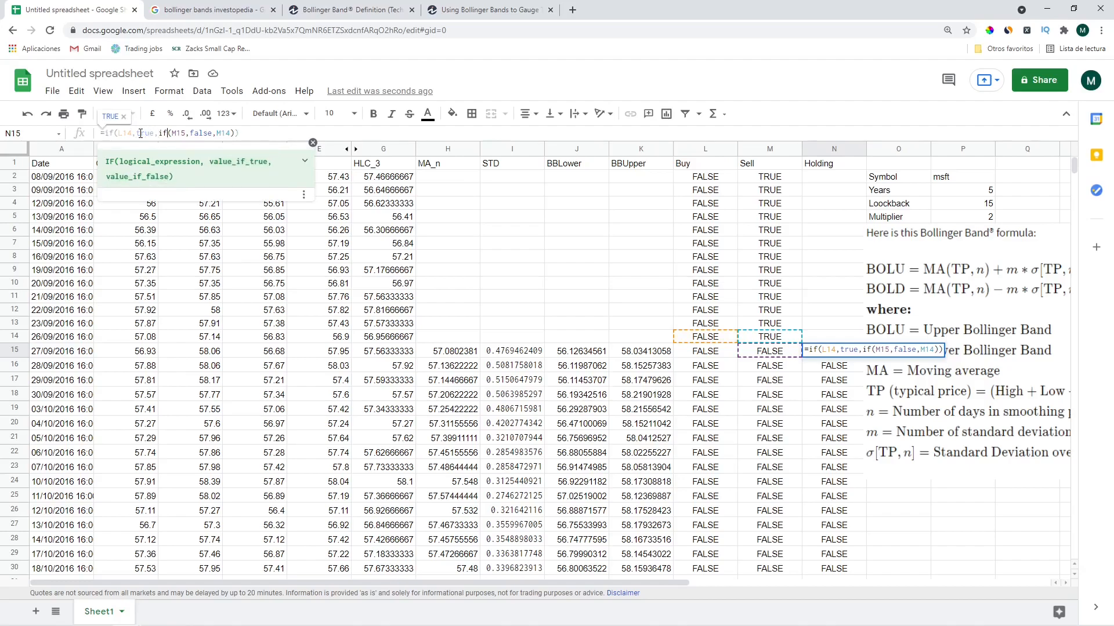
key(BackSpace)
text(4)
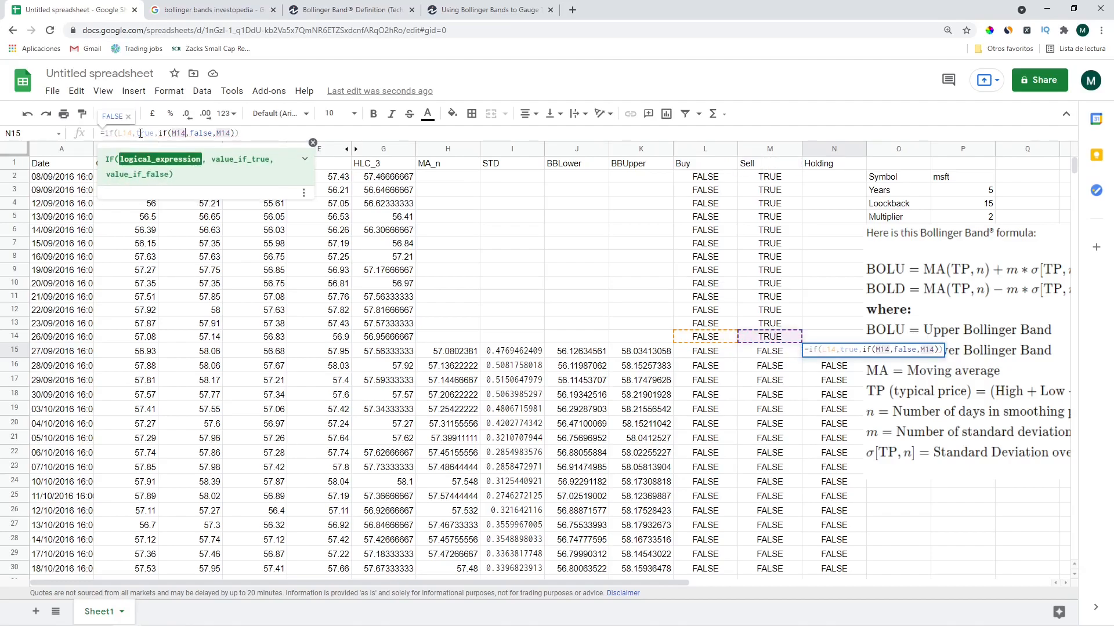
key(Return)
Copy the N15 Holding formula up into N2:N14
key(ctrl+Up)
key(ctrl+Up)
key(Down)
key(Down)
key(ctrl+Down)
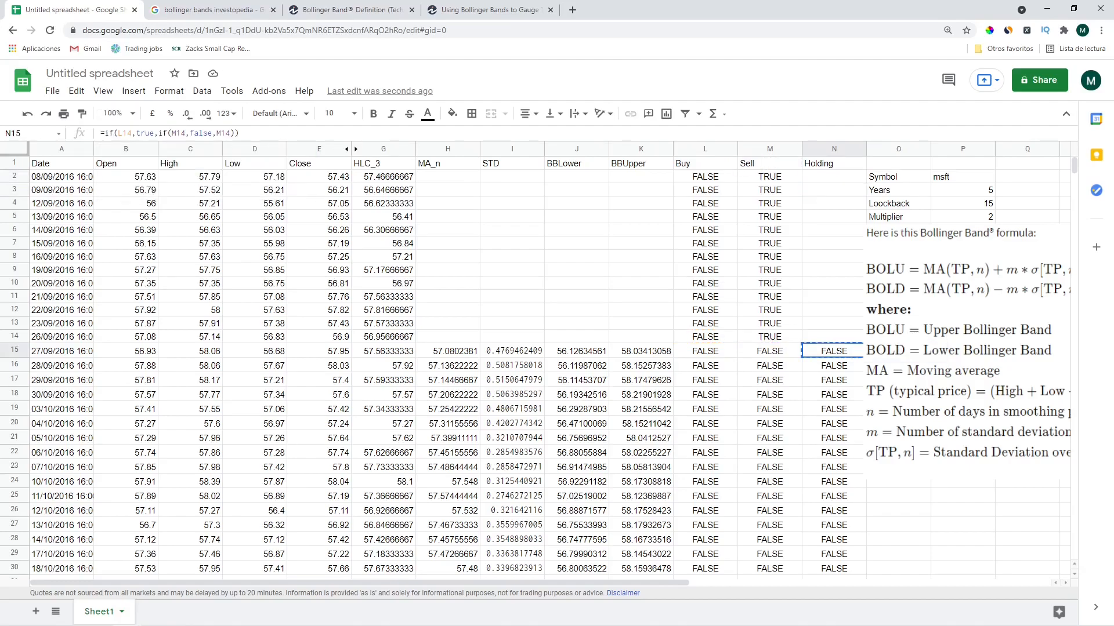
key(ctrl+c)
key(Up)
key(ctrl+shift+Up)
key(shift+Down)
key(ctrl+v)
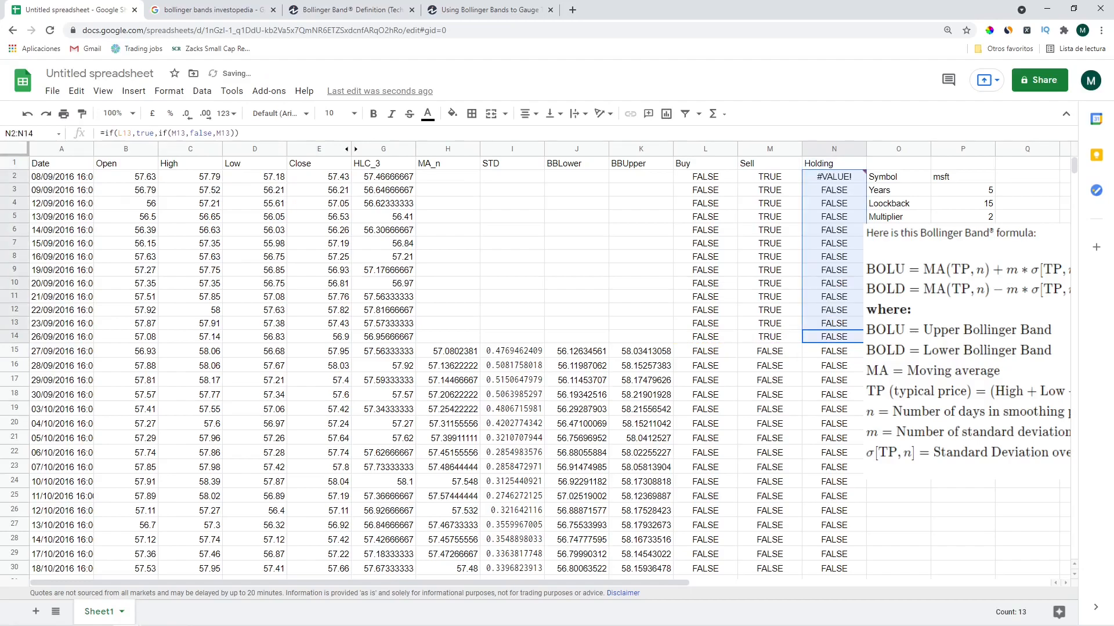
Replace the #VALUE! error in N2 with FALSE as the starting Holding value
key(Up)
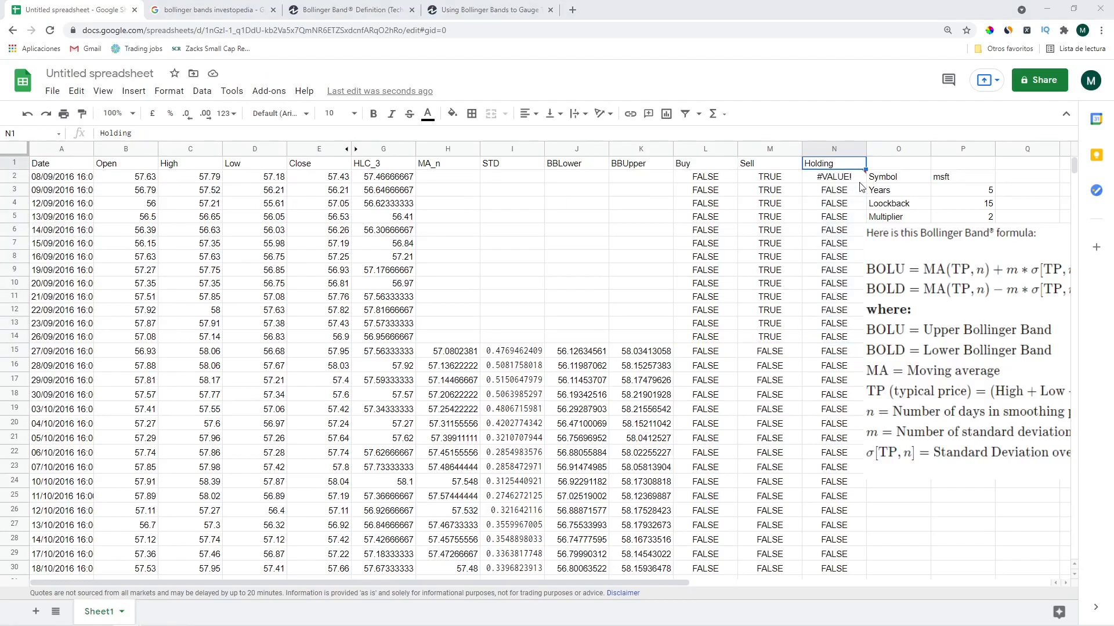
click(842, 177)
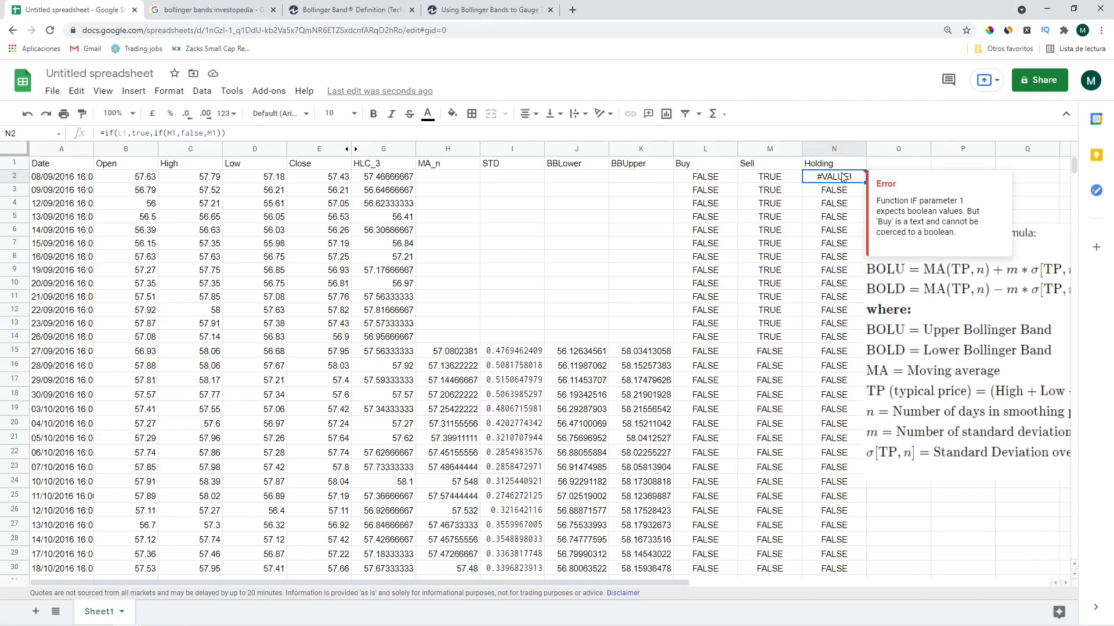
text(false)
key(Return)
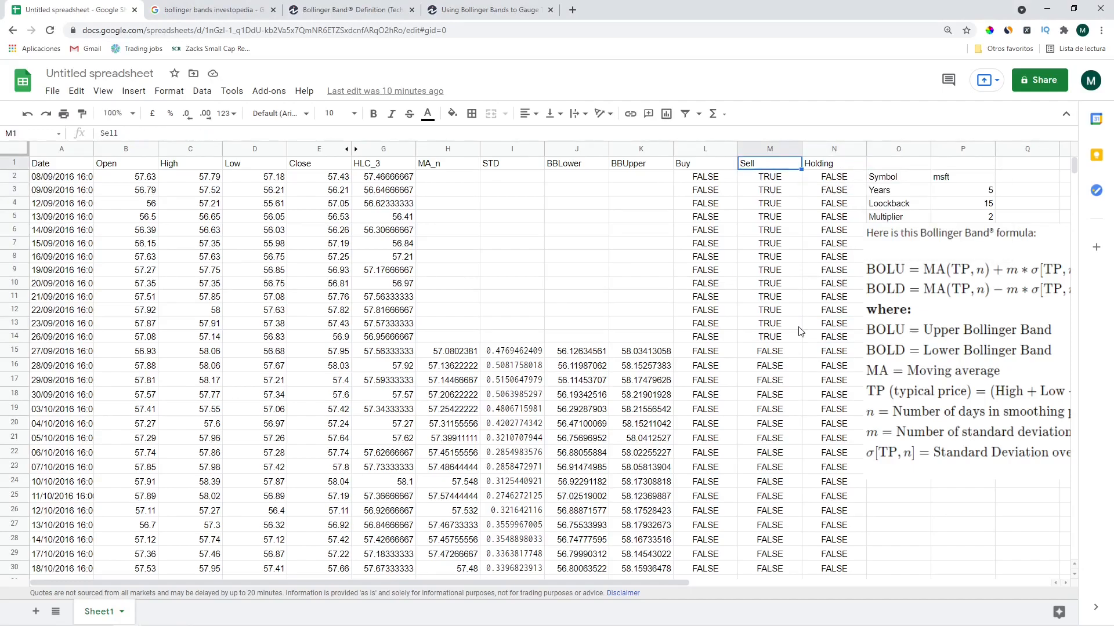
click(824, 294)
key(Down)
key(Down)
key(Down)
key(Down)
key(Down)
key(Left)
key(Left)
key(Down)
key(Down)
key(Down)
key(Down)
key(Down)
key(Down)
key(Down)
key(Down)
key(Down)
key(Down)
key(Down)
key(Down)
key(Down)
key(Down)
key(Down)
key(Down)
key(Down)
key(Down)
key(Down)
key(Up)
key(Up)
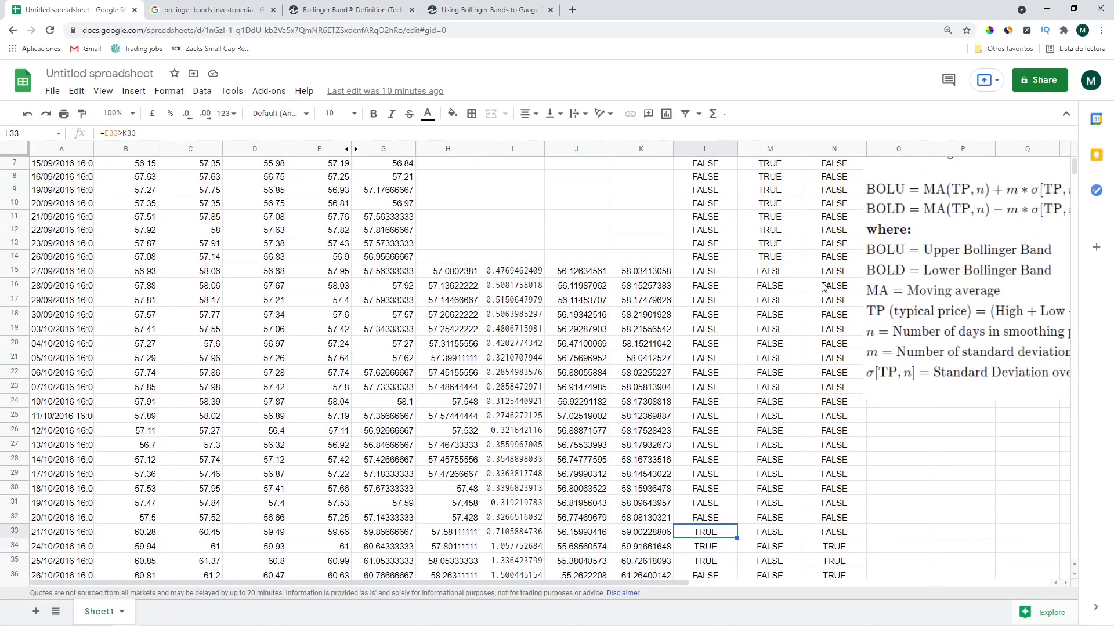
key(Right)
key(Right)
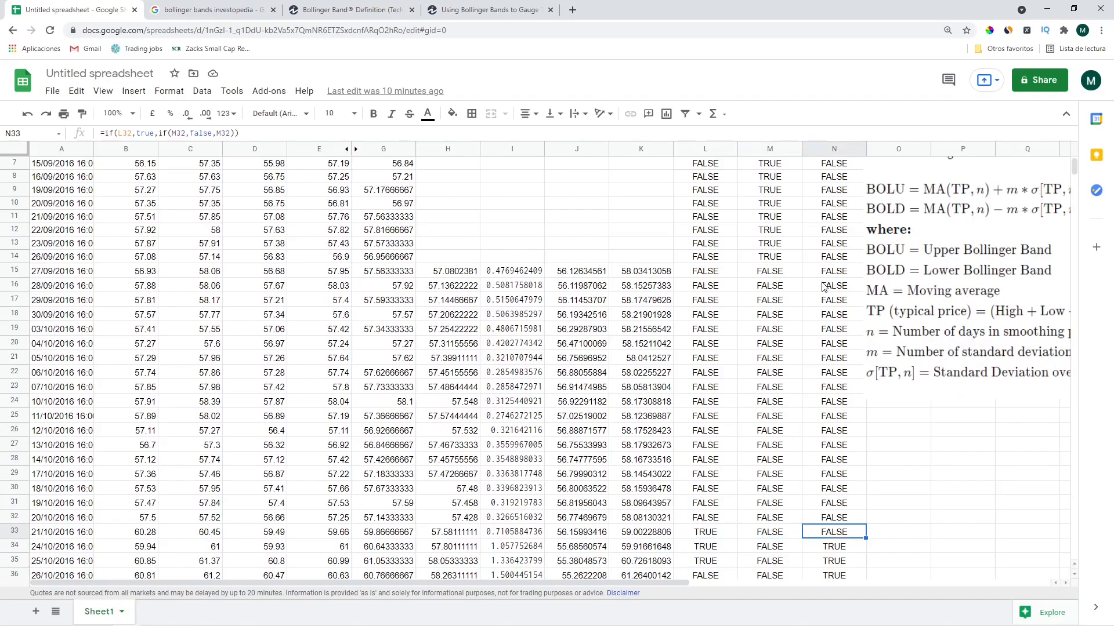
key(Left)
key(Left)
key(Right)
key(Right)
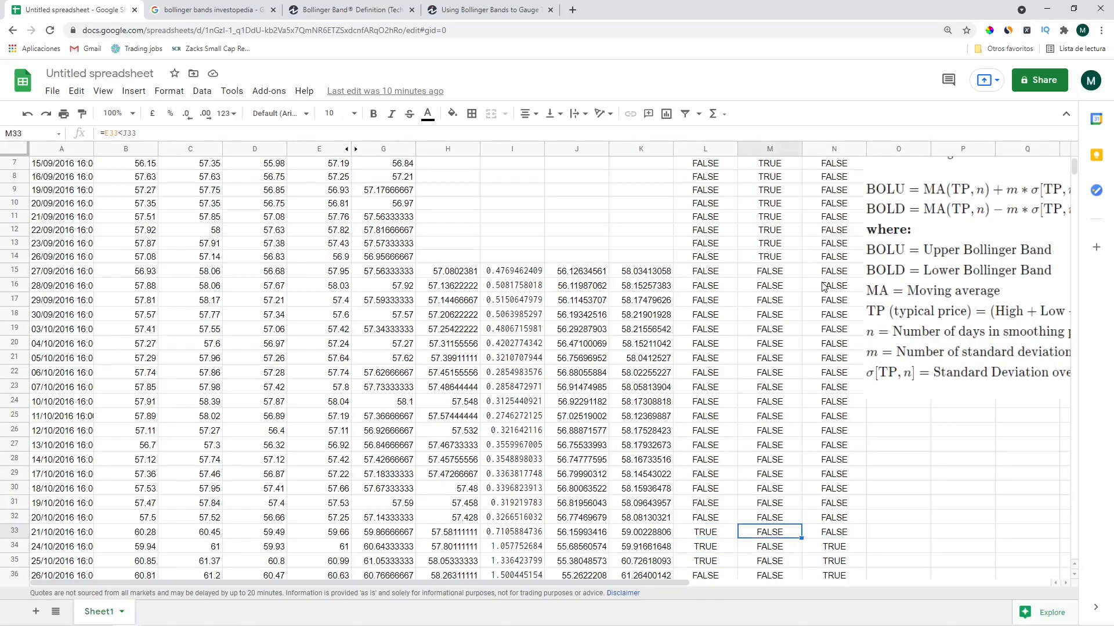
key(Down)
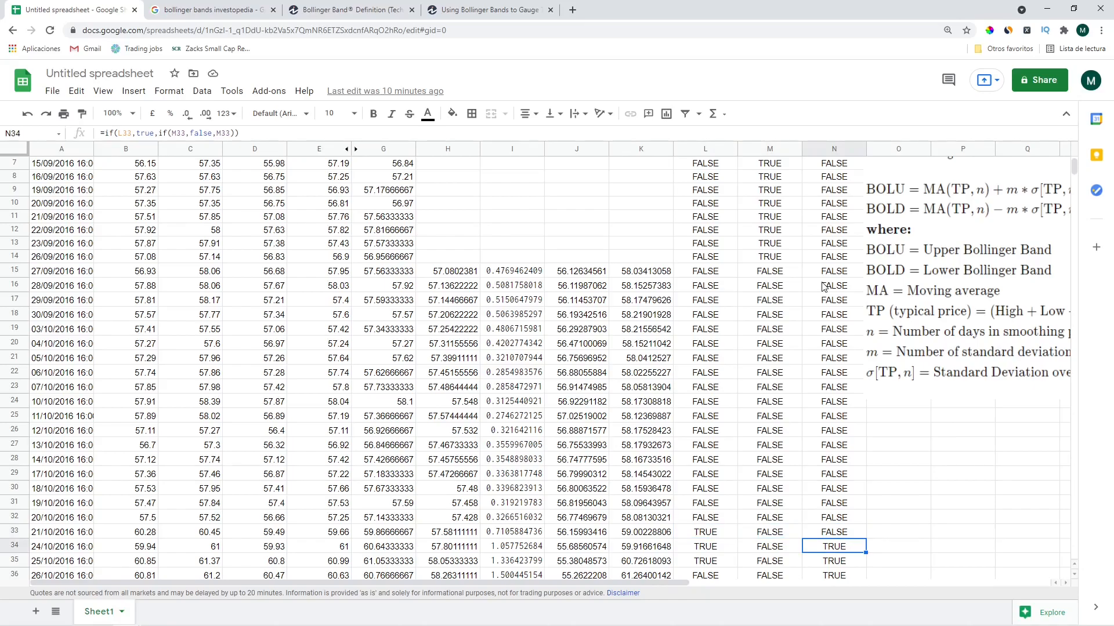
key(Down)
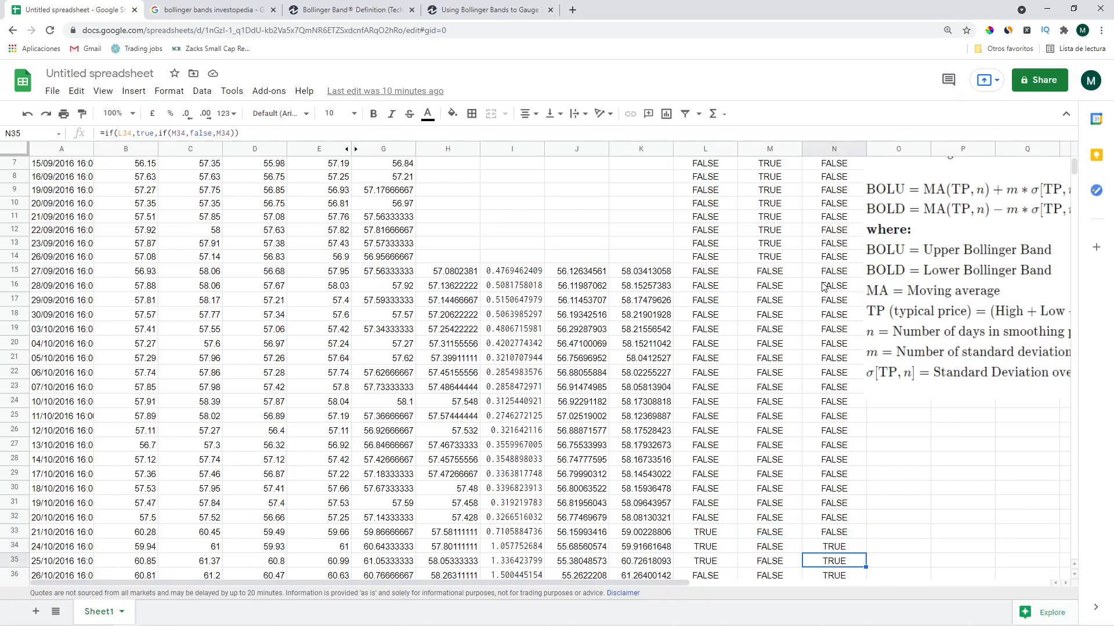
key(Left)
key(Left)
key(Down)
key(Down)
key(Up)
key(Right)
key(Right)
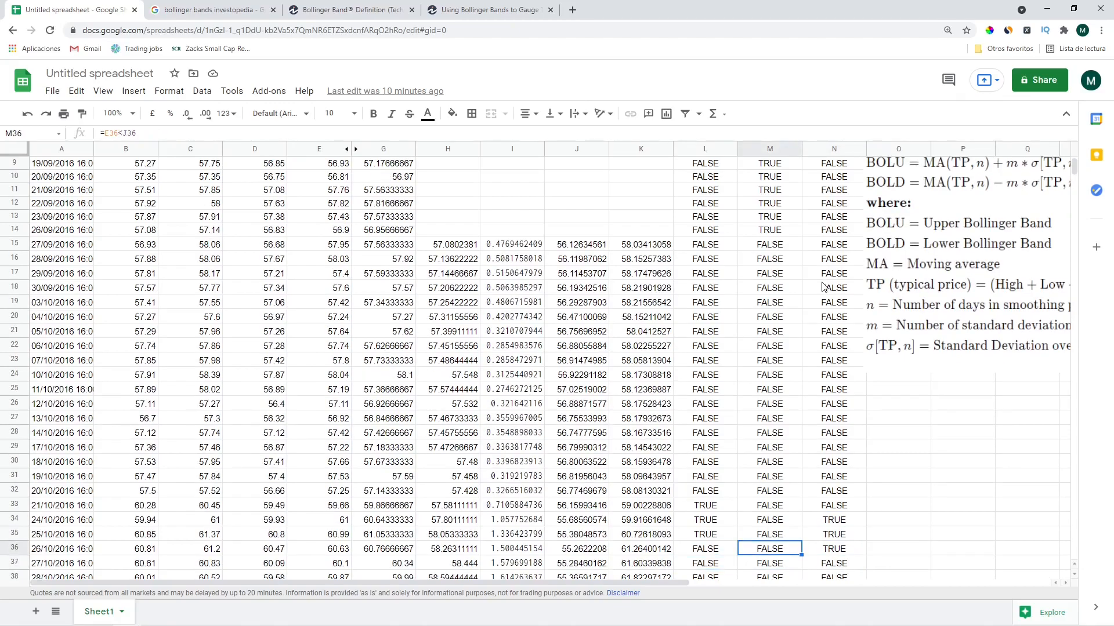
key(Down)
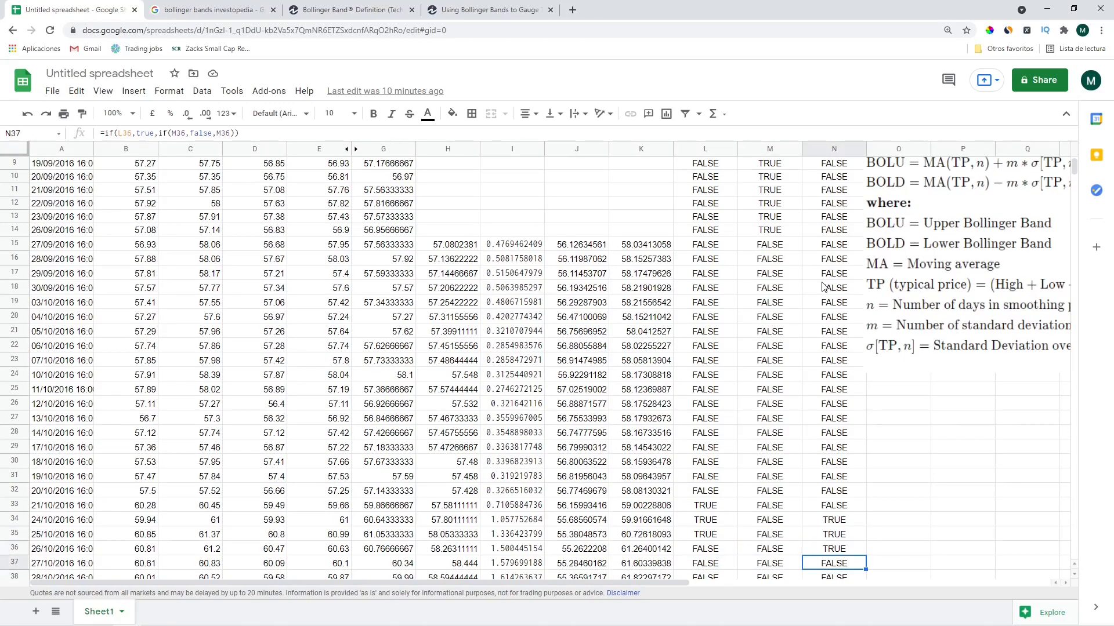
key(Up)
key(Down)
key(Down)
key(Down)
key(Up)
key(Up)
key(Up)
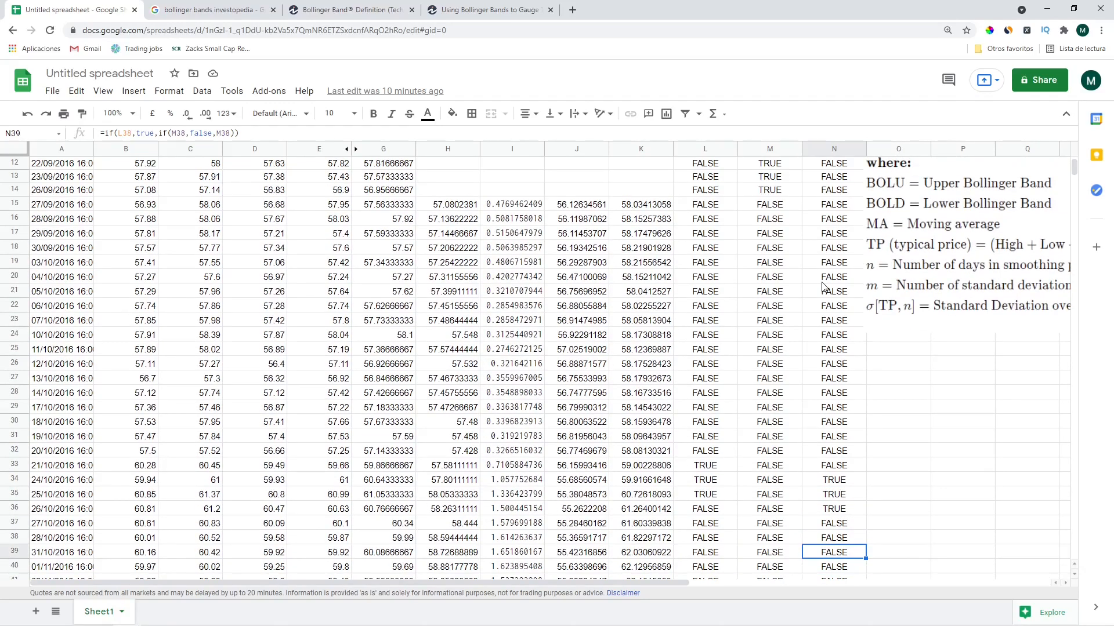
key(Down)
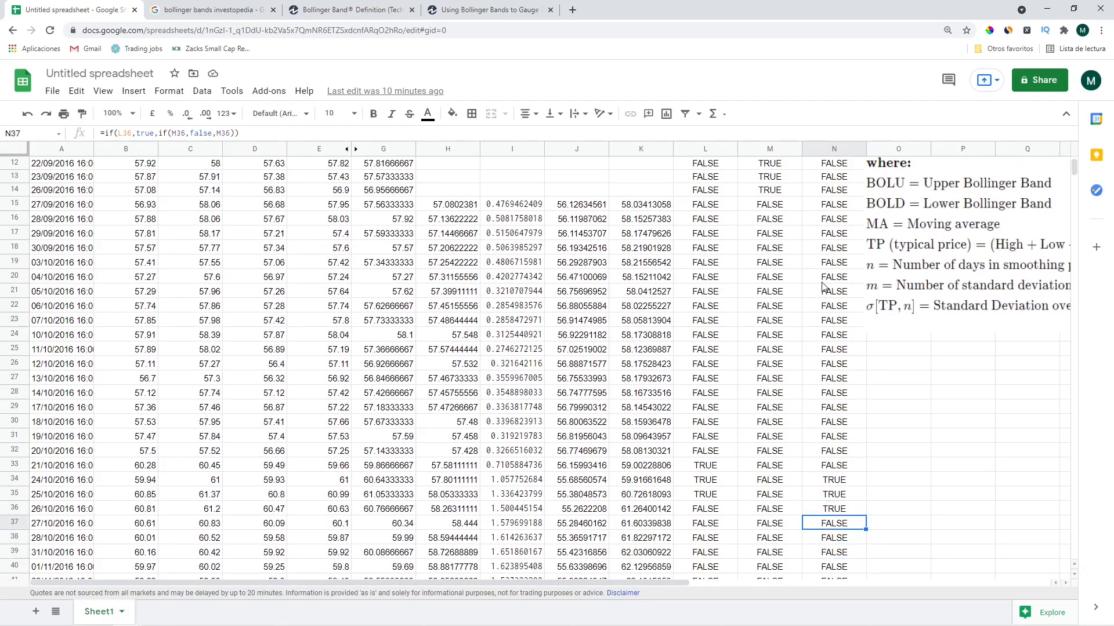
click(775, 525)
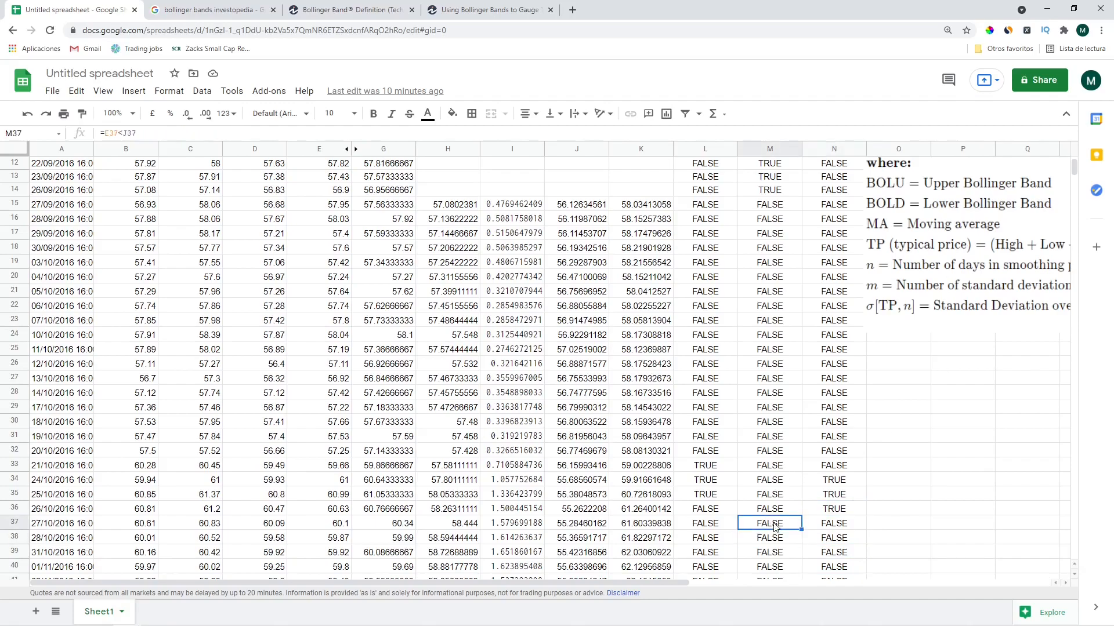
click(826, 527)
click(834, 512)
click(723, 511)
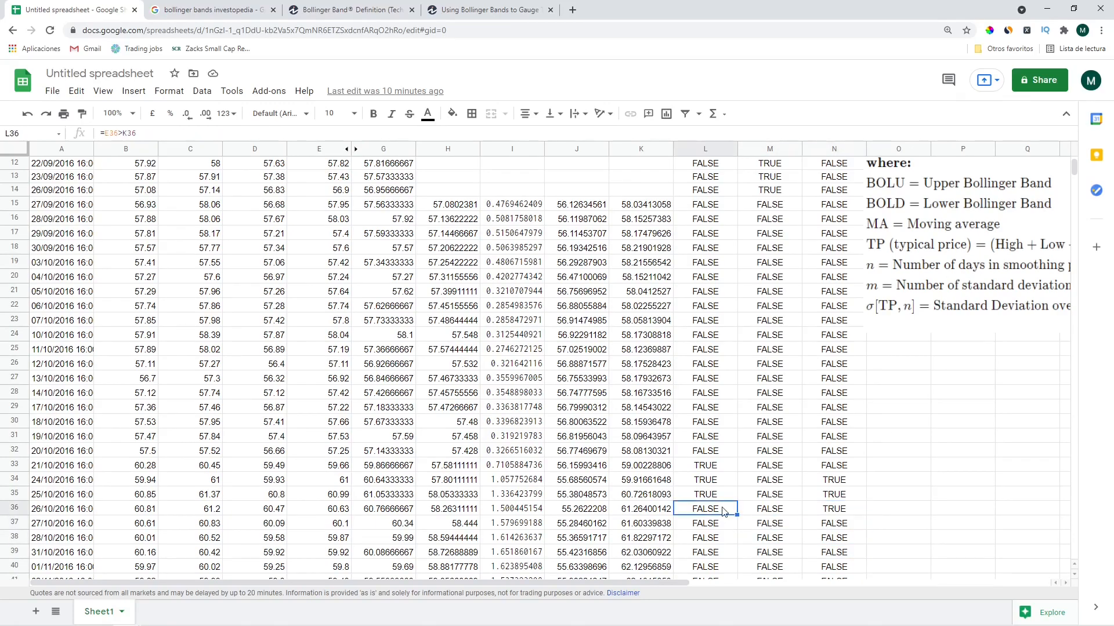
click(834, 524)
click(833, 511)
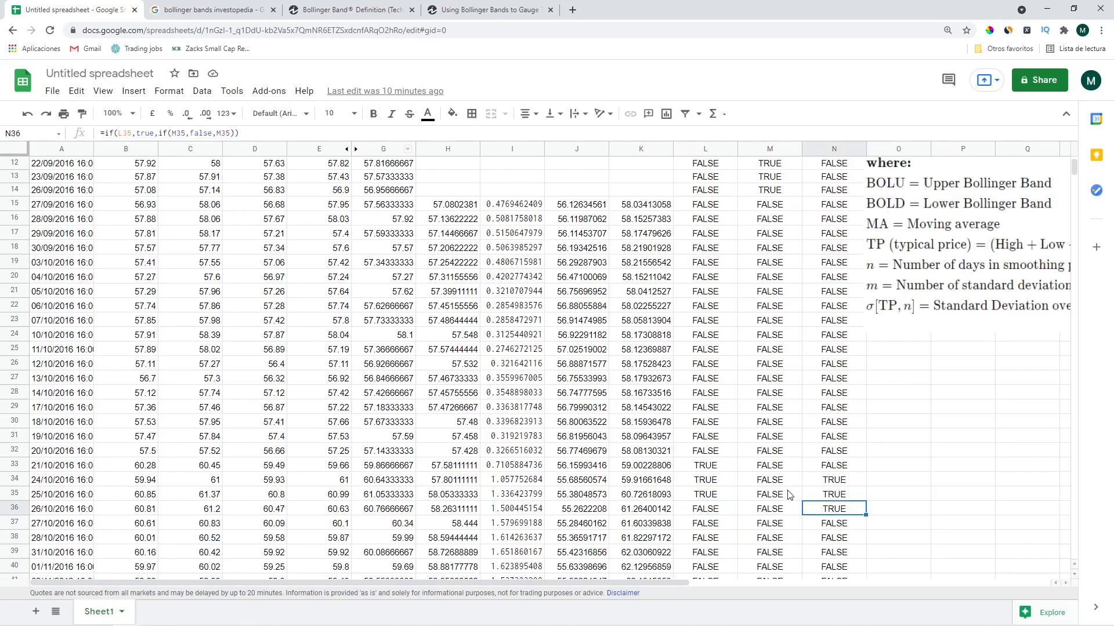
click(142, 133)
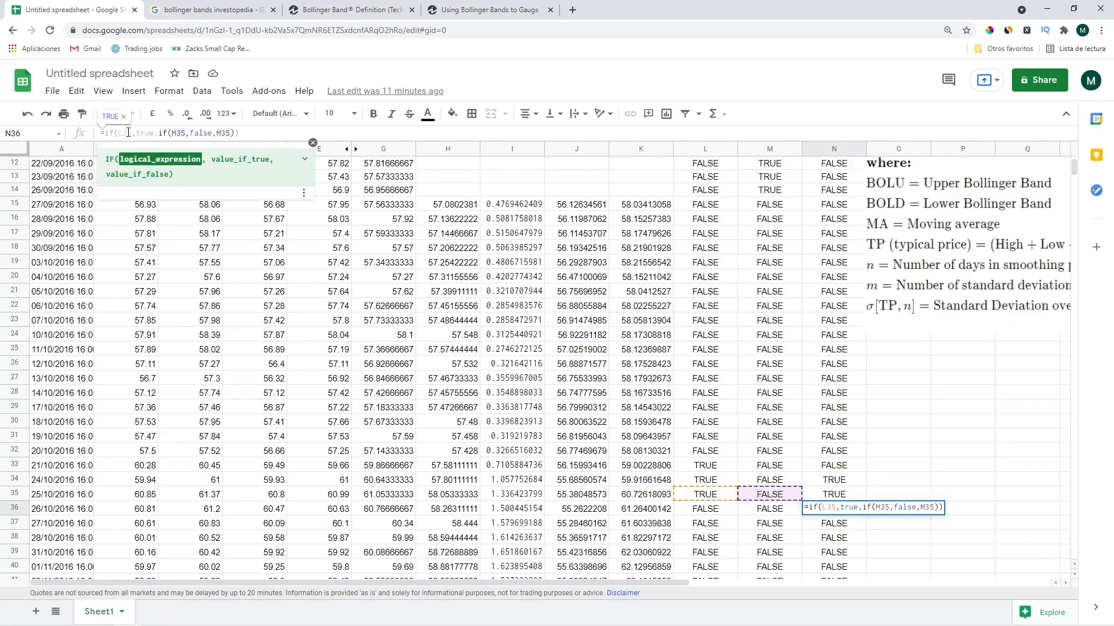
Change N36's formula to =if(L35,true,if(M35,false,N35)) so Holding carries forward
click(127, 134)
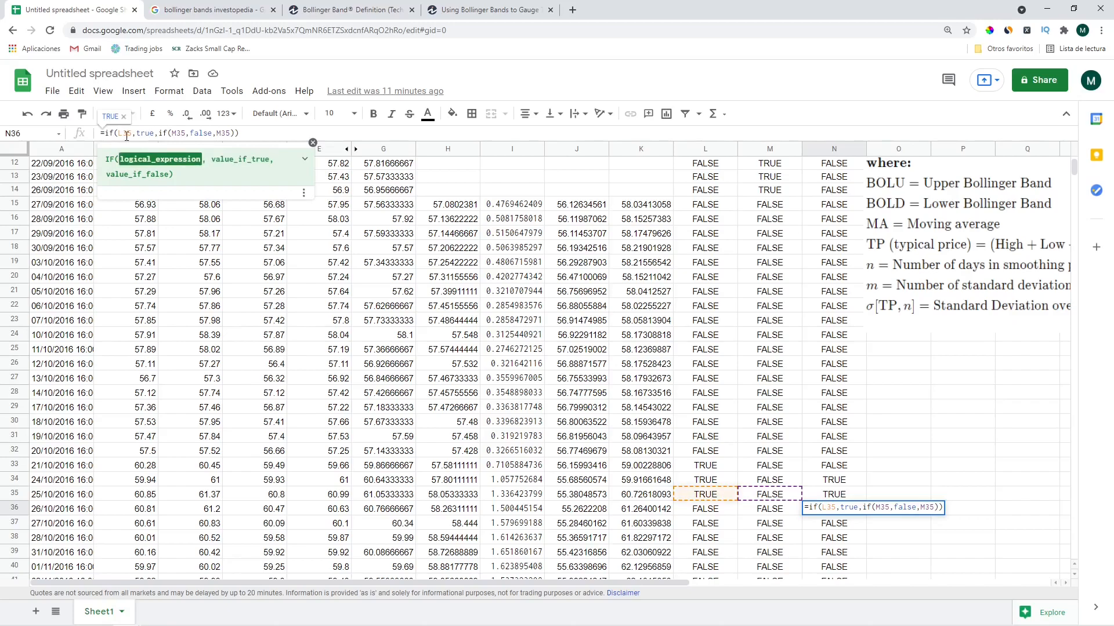
click(158, 133)
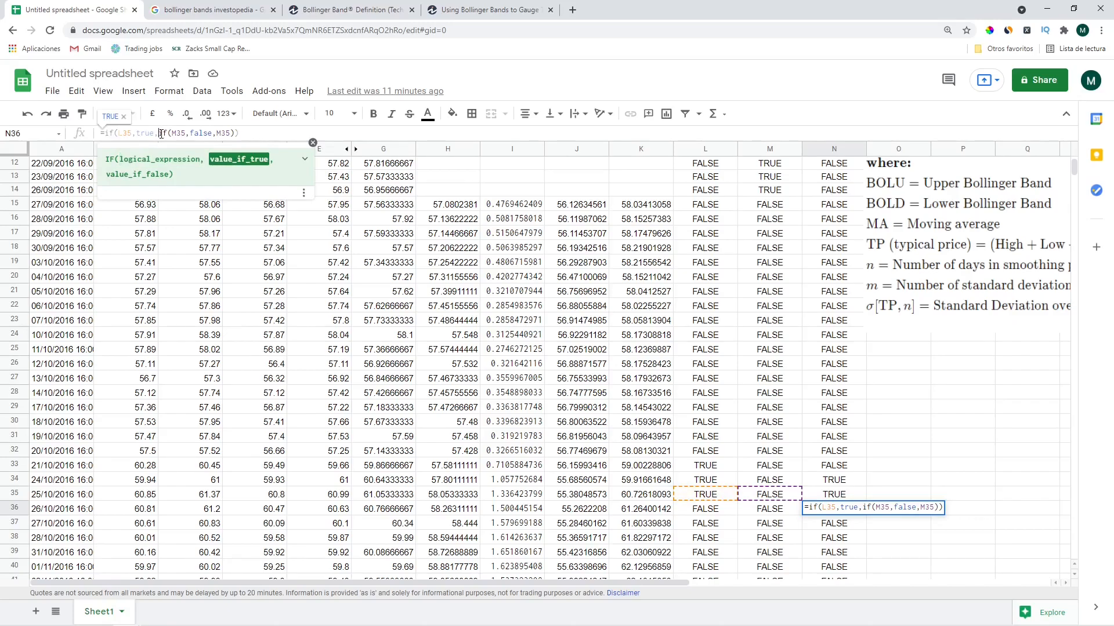
click(161, 134)
click(177, 133)
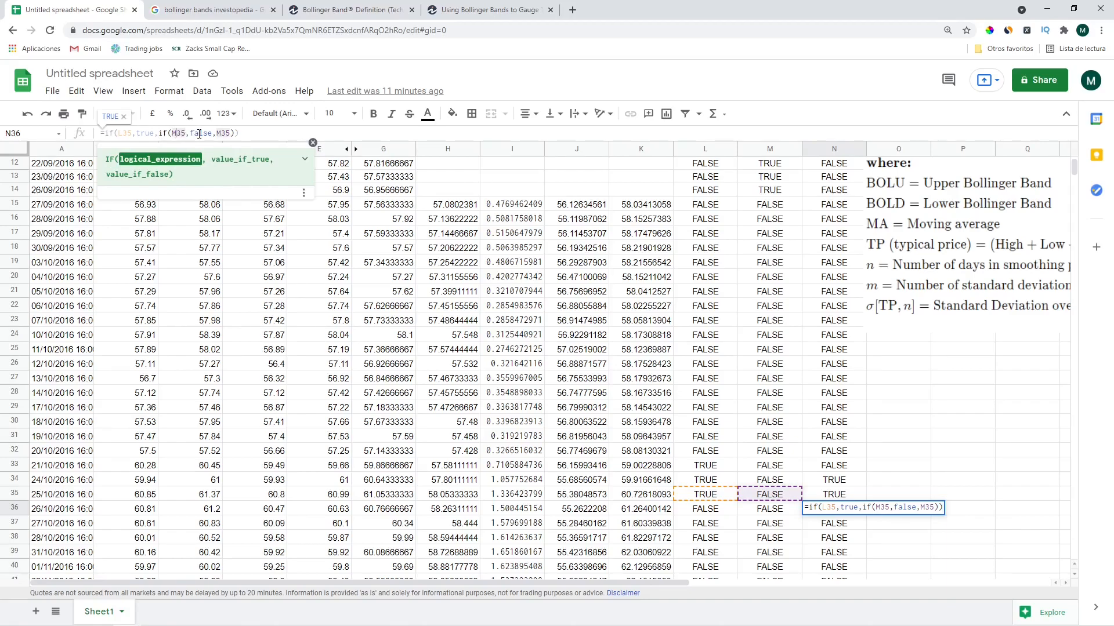
click(199, 134)
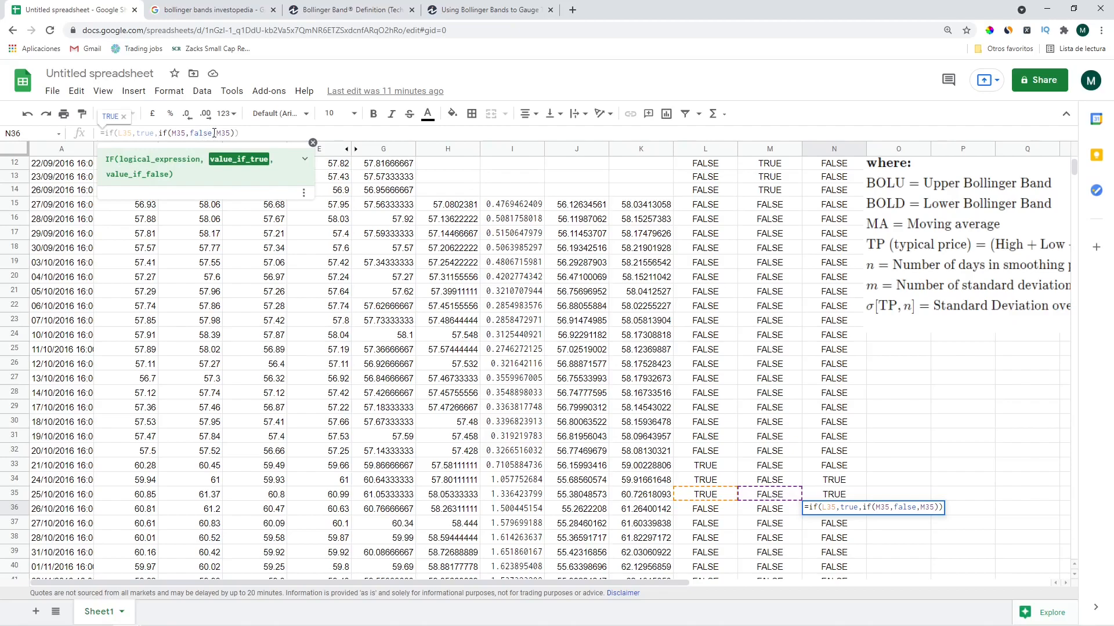
click(221, 134)
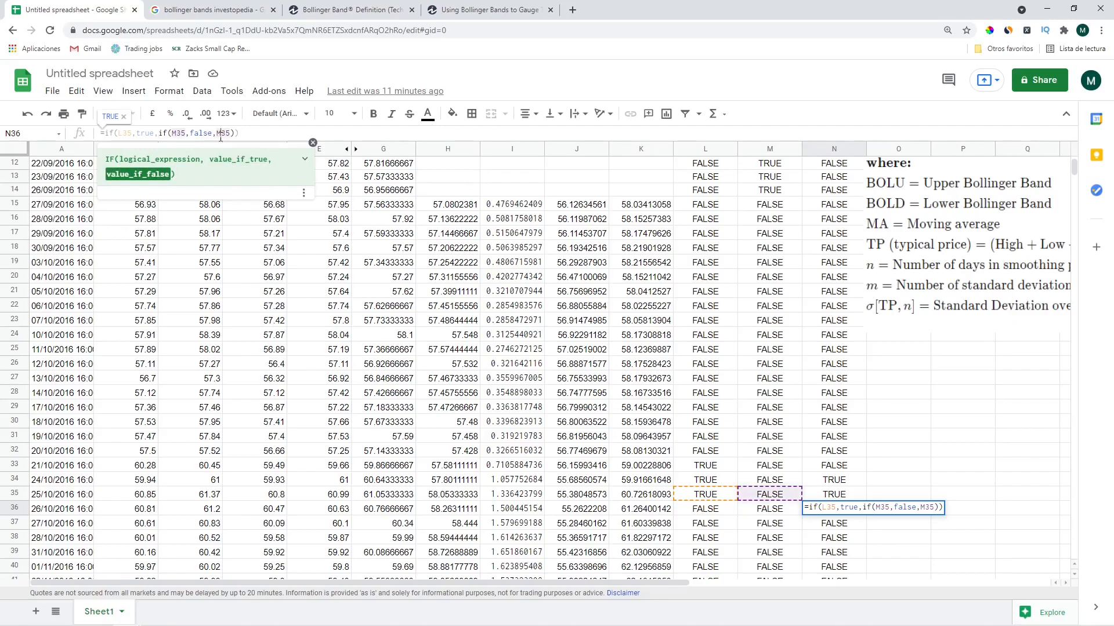
key(BackSpace)
text(n)
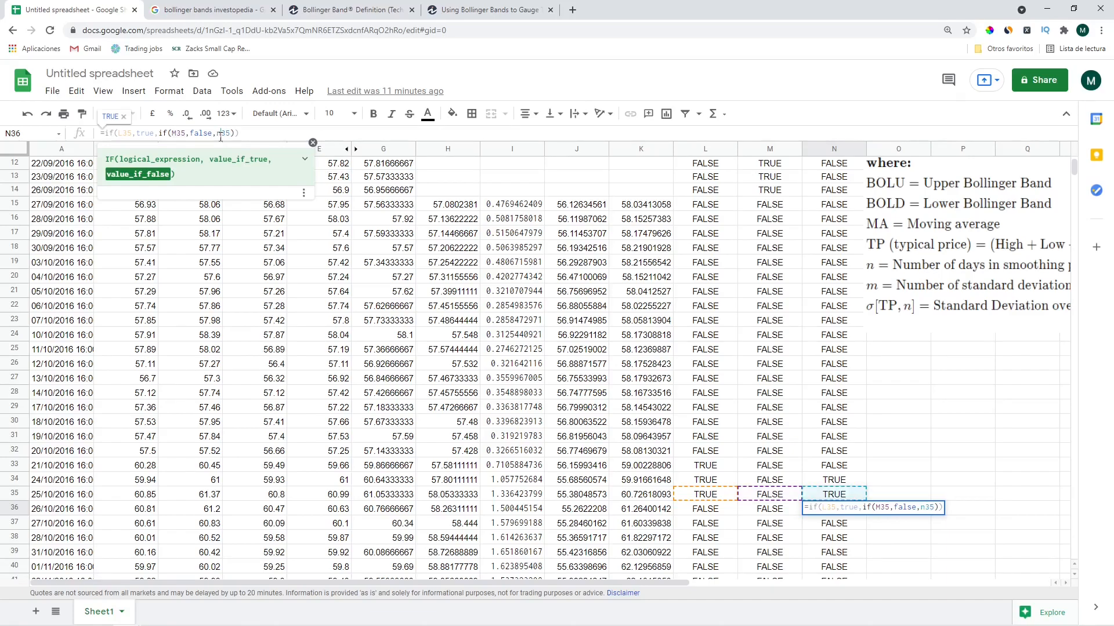
key(Return)
Paste the corrected Holding formula over N2:N35
key(Up)
Paste the Holding formula down the rest of column N below N36
key(Up)
key(shift+Up)
key(ctrl+shift+Up)
key(shift+Down)
key(ctrl+v)
key(Down)
key(Up)
key(Down)
key(ctrl+shift+Down)
key(ctrl+v)
key(Up)
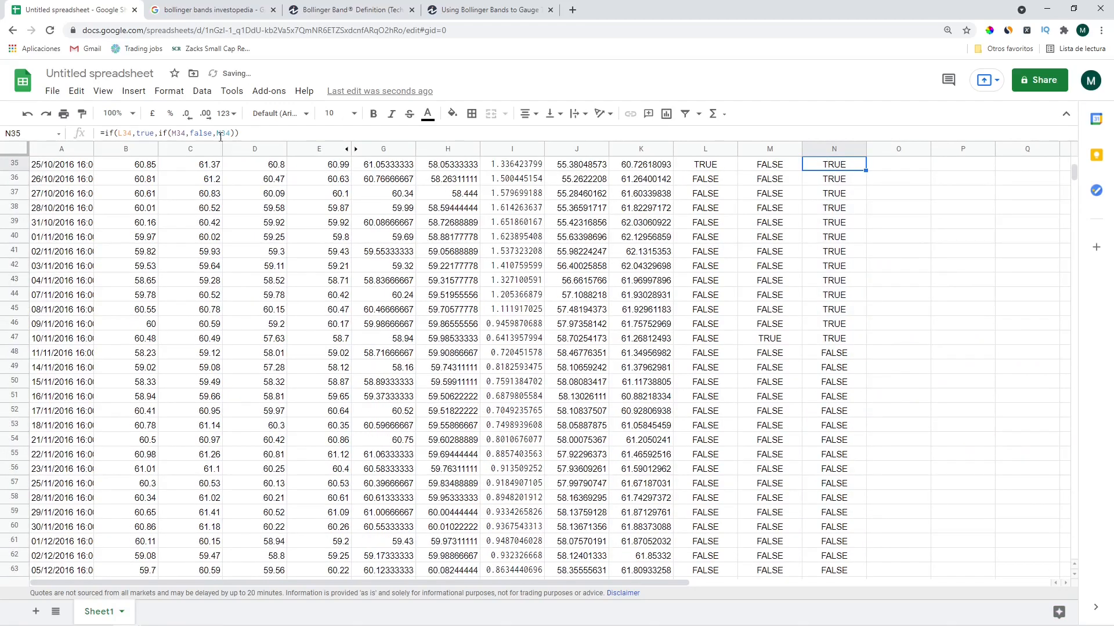
key(ctrl+Up)
key(Down)
Enter FALSE in N2 as the starting Holding value
text(fal)
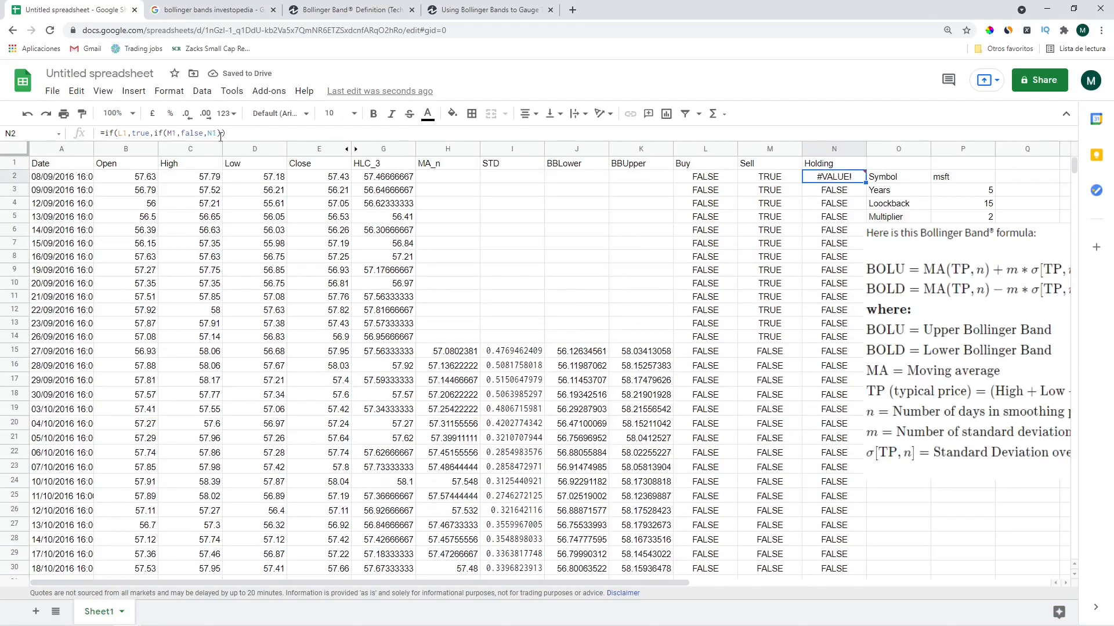
text(se)
key(Return)
key(Down)
key(Down)
key(Down)
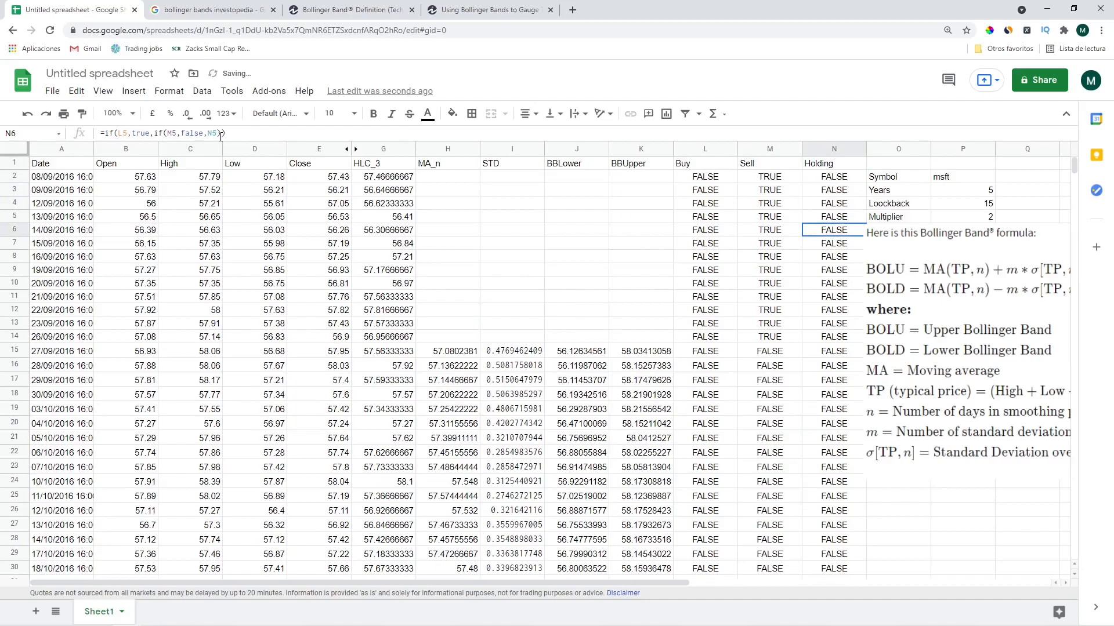
scroll(780, 413, down, 7)
scroll(754, 409, up, 3)
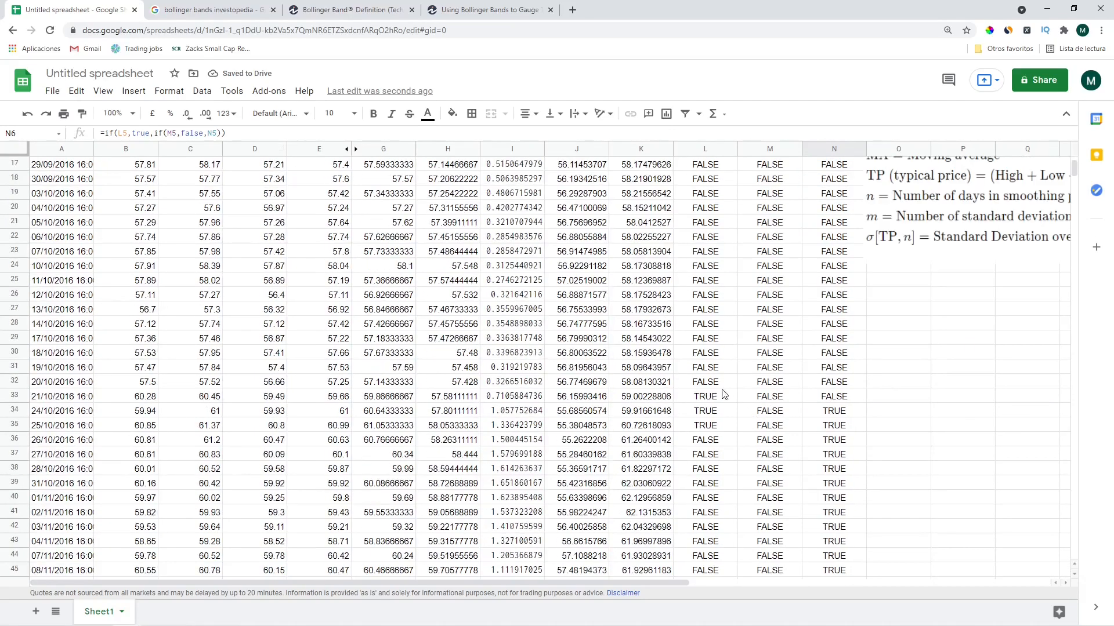
Verify Holding turns TRUE after the first buy signal and FALSE after the sell in row 47
click(721, 394)
key(Right)
key(Right)
key(Down)
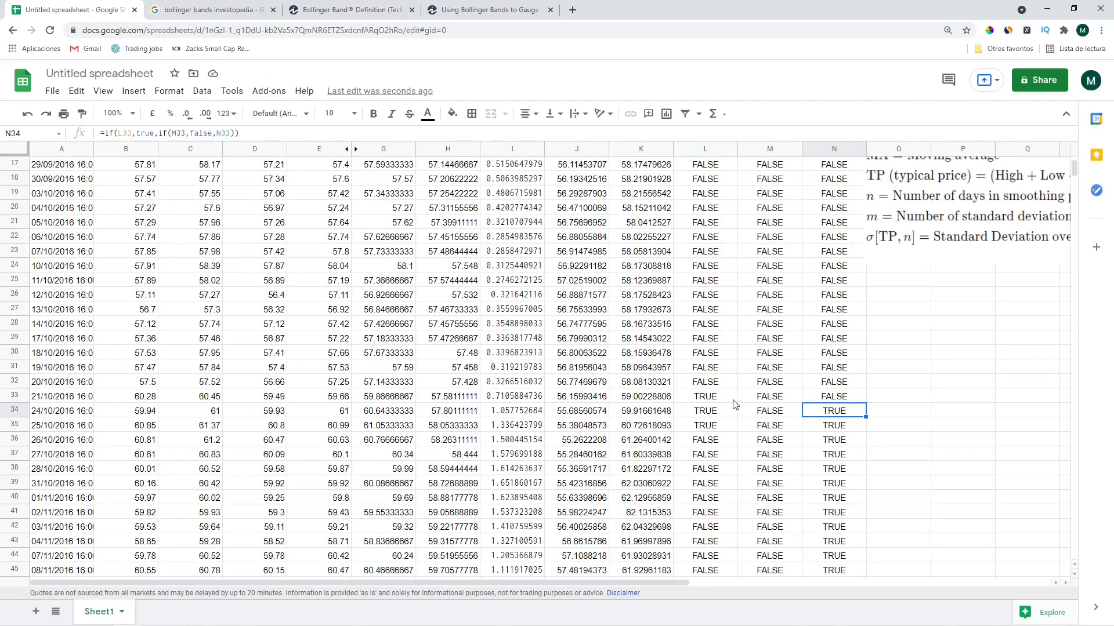
key(Down)
key(Down)
key(Down)
key(Down)
key(Down)
key(Down)
key(Down)
key(Down)
key(Down)
key(Down)
key(Down)
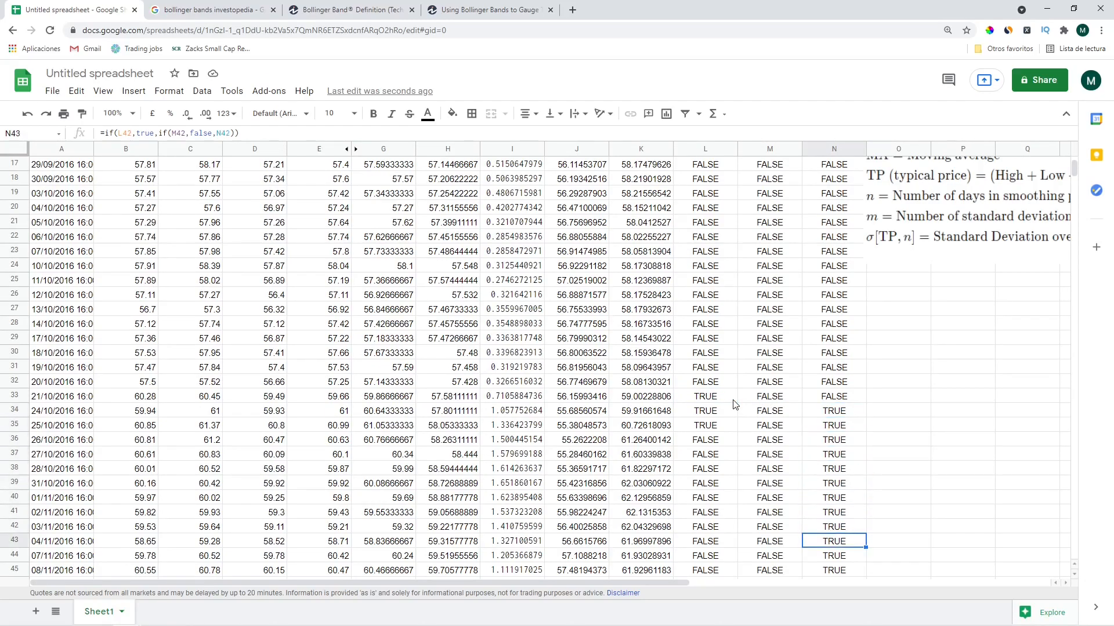
key(Down)
key(Down)
key(Down)
key(Down)
key(Up)
key(Up)
key(Up)
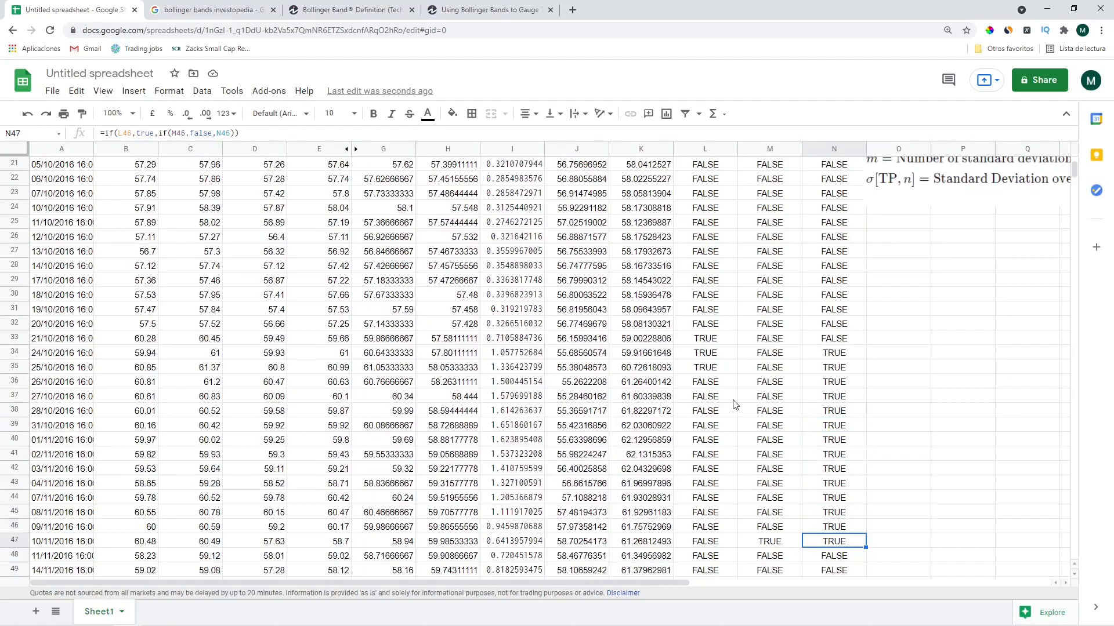
key(Down)
key(Left)
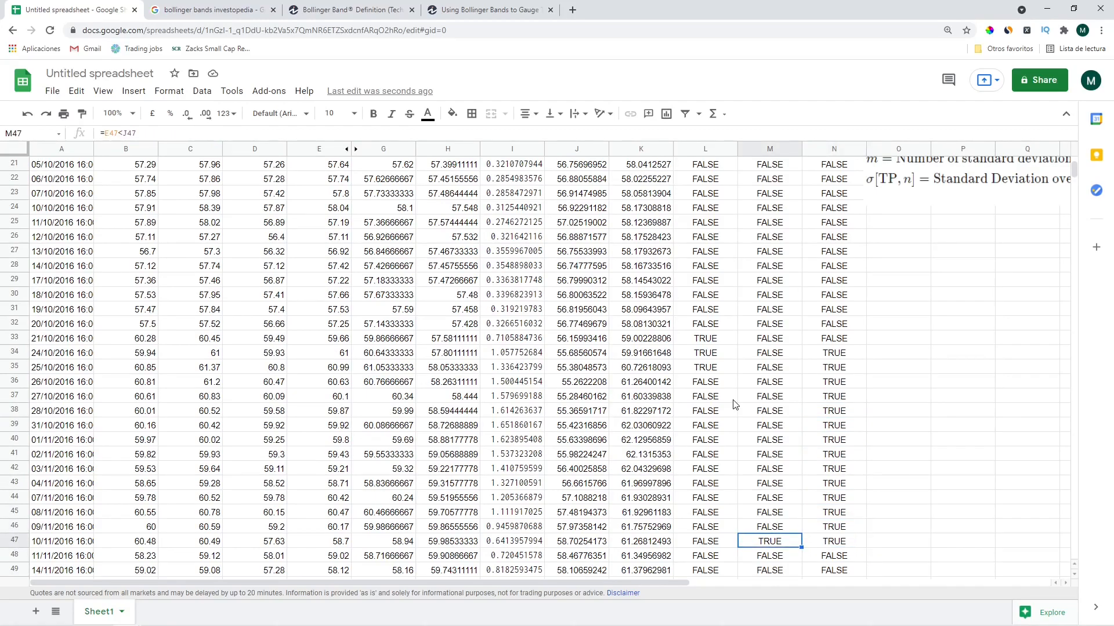
key(Right)
key(Down)
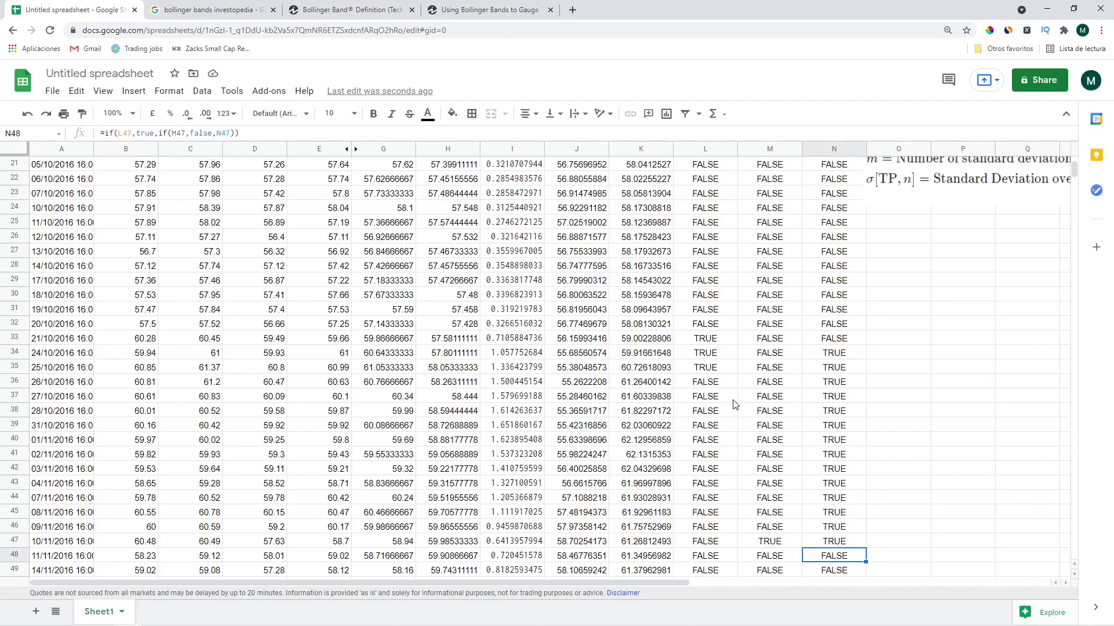
key(ctrl+Up)
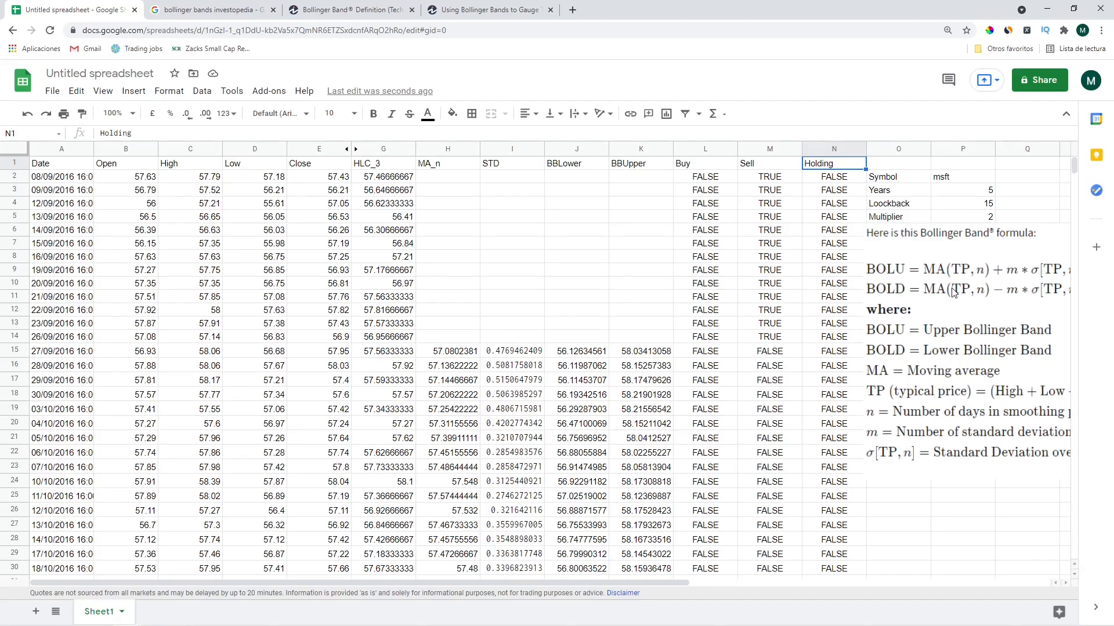
Move the Bollinger formula image lower right and relocate the parameter table from O2:P5 to R2
click(933, 280)
drag(895, 288, 1053, 330)
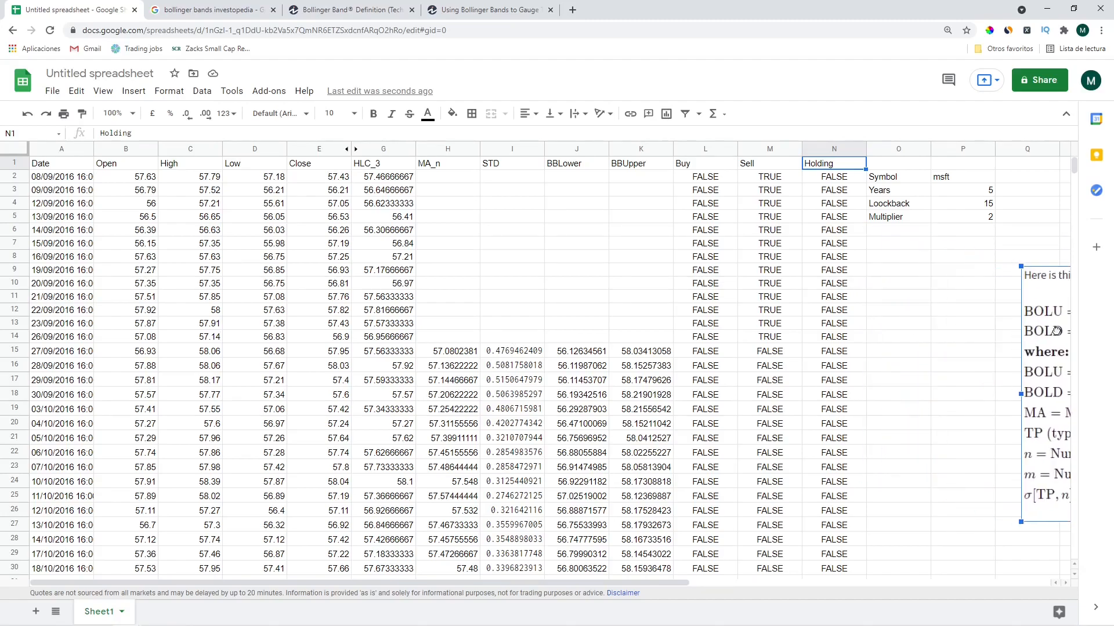
click(881, 180)
key(shift+Down)
key(shift+Down)
key(shift+Down)
key(shift+Right)
key(ctrl+c)
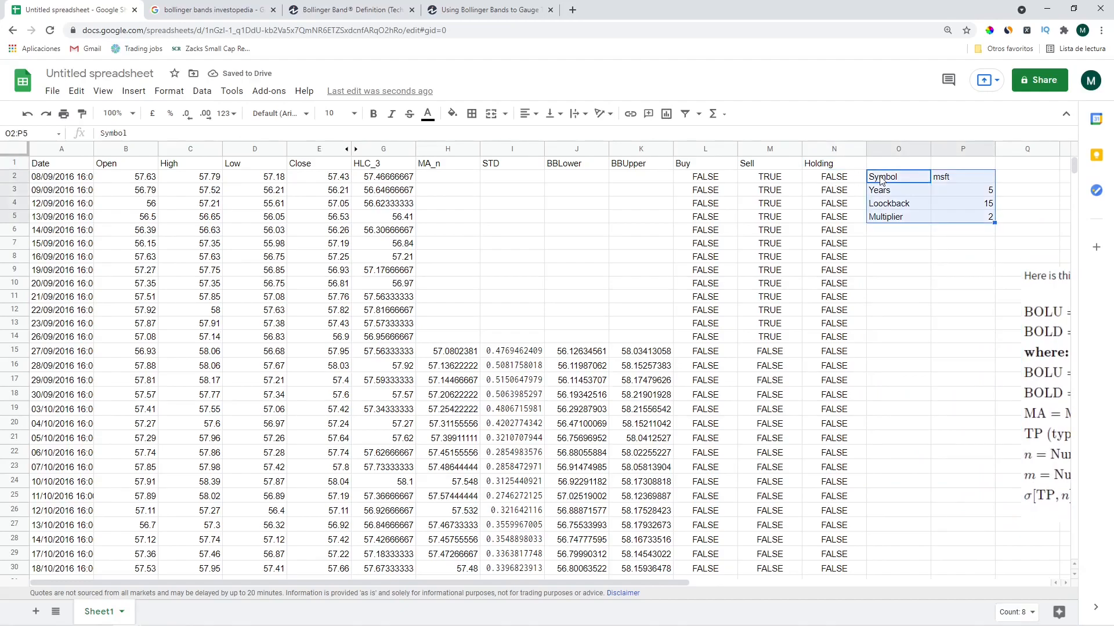
key(Right)
key(Right)
key(Right)
key(ctrl+v)
key(Left)
key(Left)
key(Up)
Add a 'Return' header in O1 and enter =ln(E3/E2) in O3
key(Left)
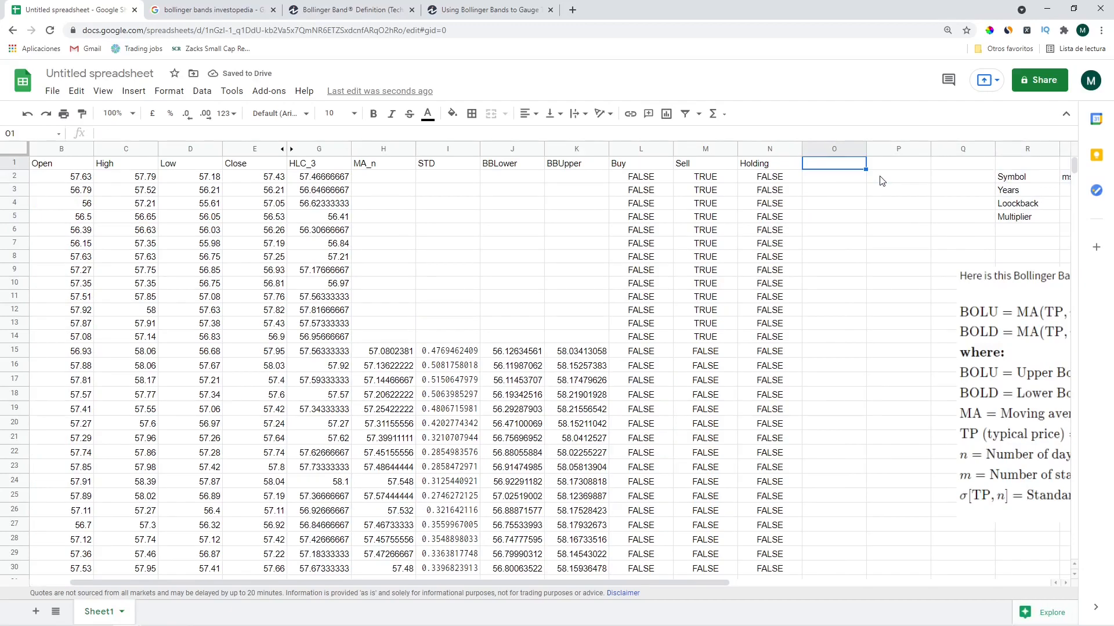
text(Return)
key(Return)
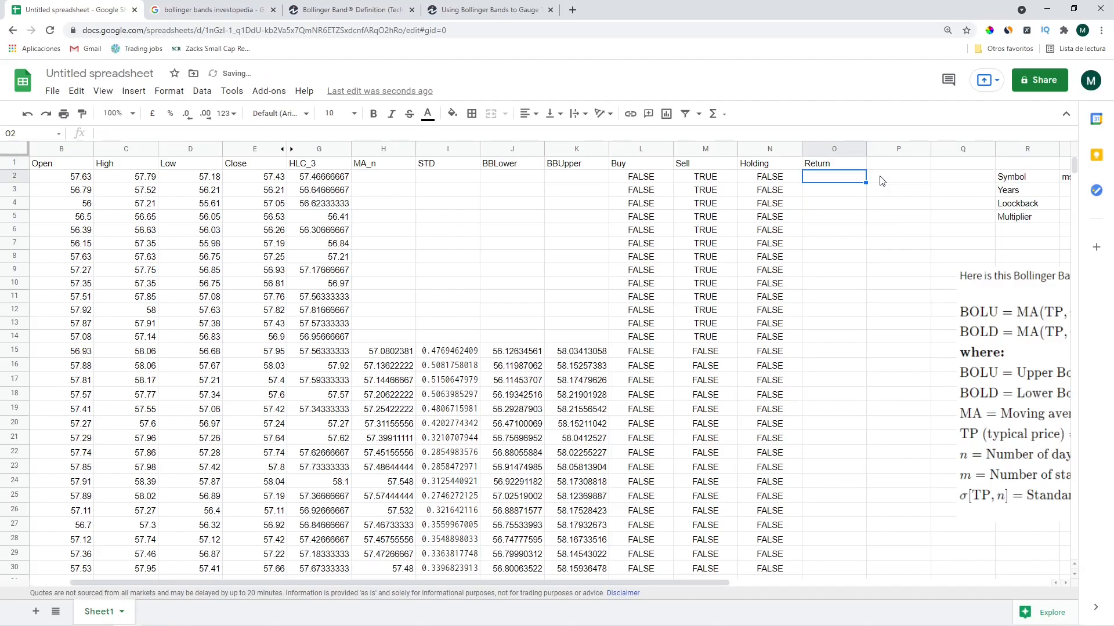
key(Down)
text(=l)
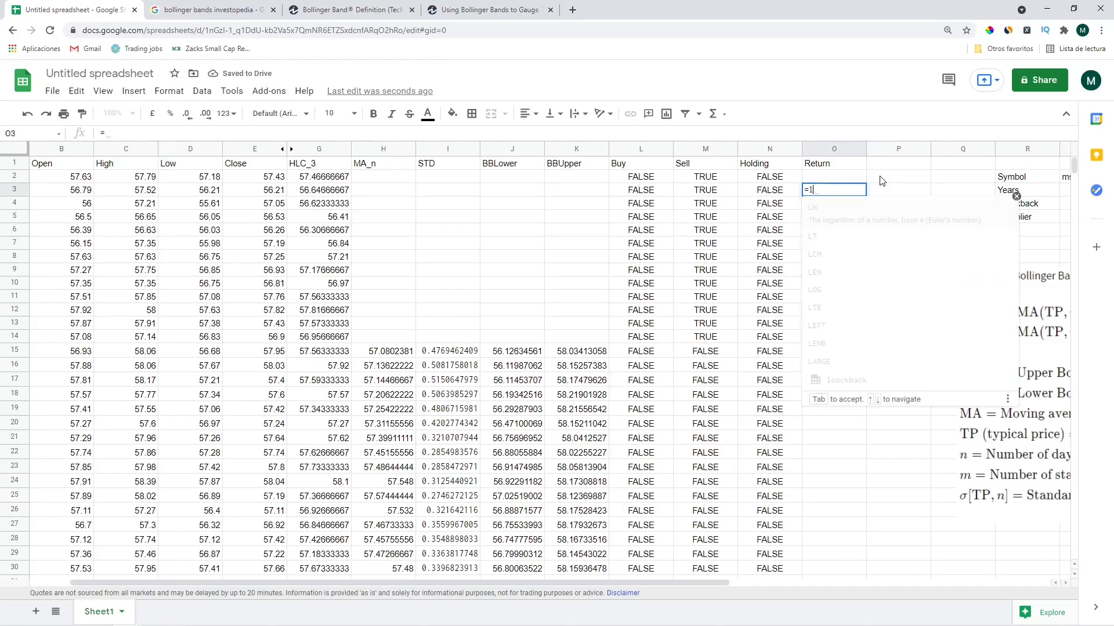
text(n()
key(Left)
key(Left)
key(Left)
key(Left)
key(Left)
key(Left)
key(Left)
key(Left)
key(Left)
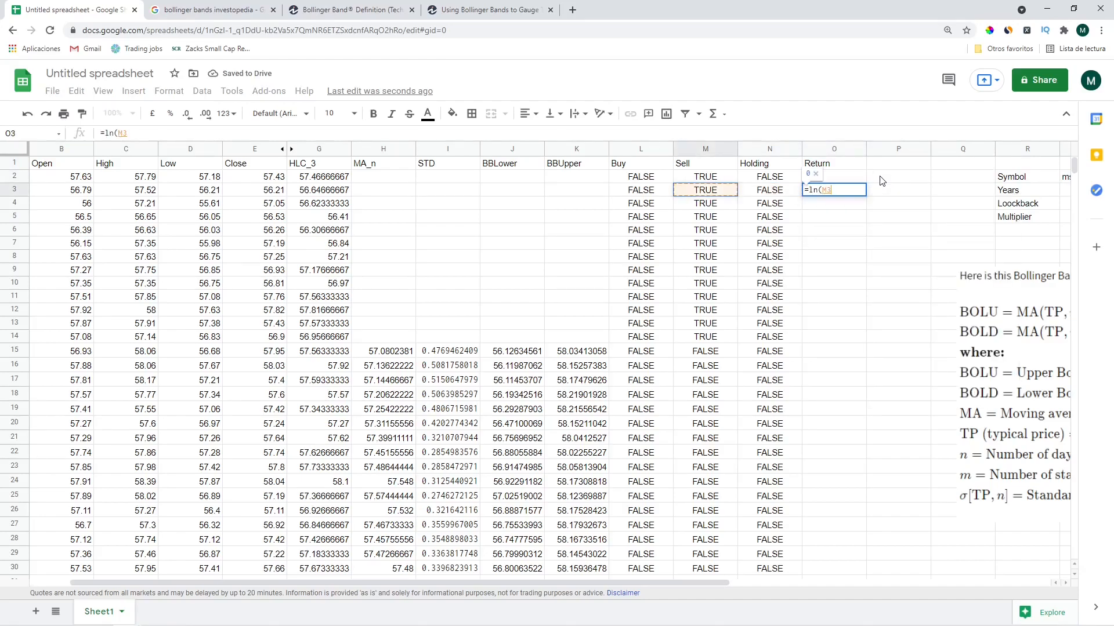
text(/)
key(Left)
key(Left)
key(Left)
key(Left)
key(Left)
key(Left)
key(Left)
key(Left)
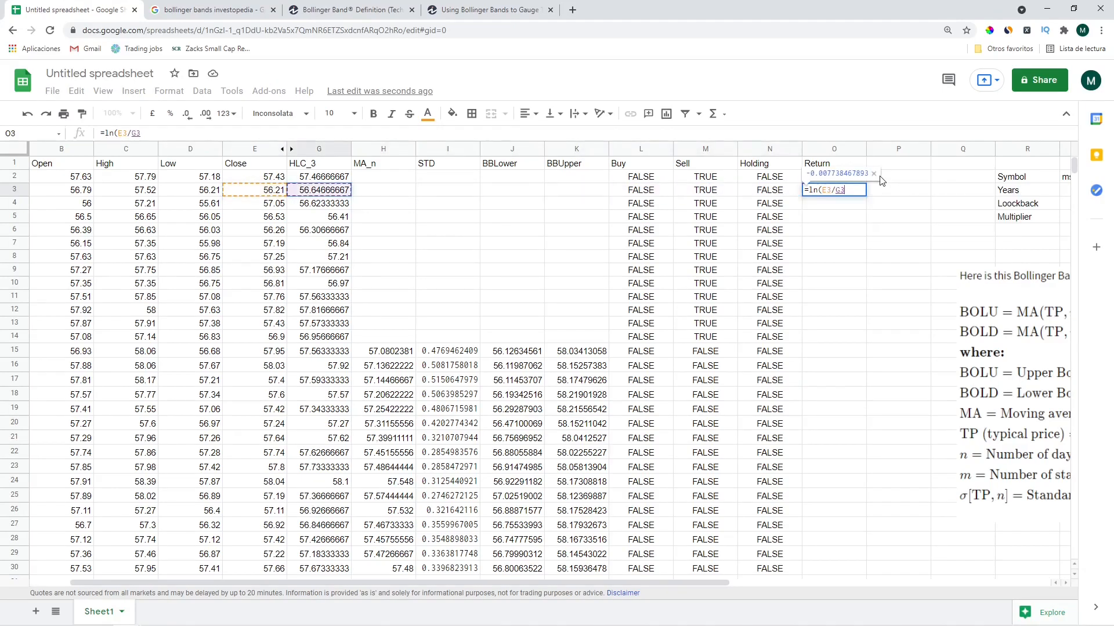
key(Up)
key(Left)
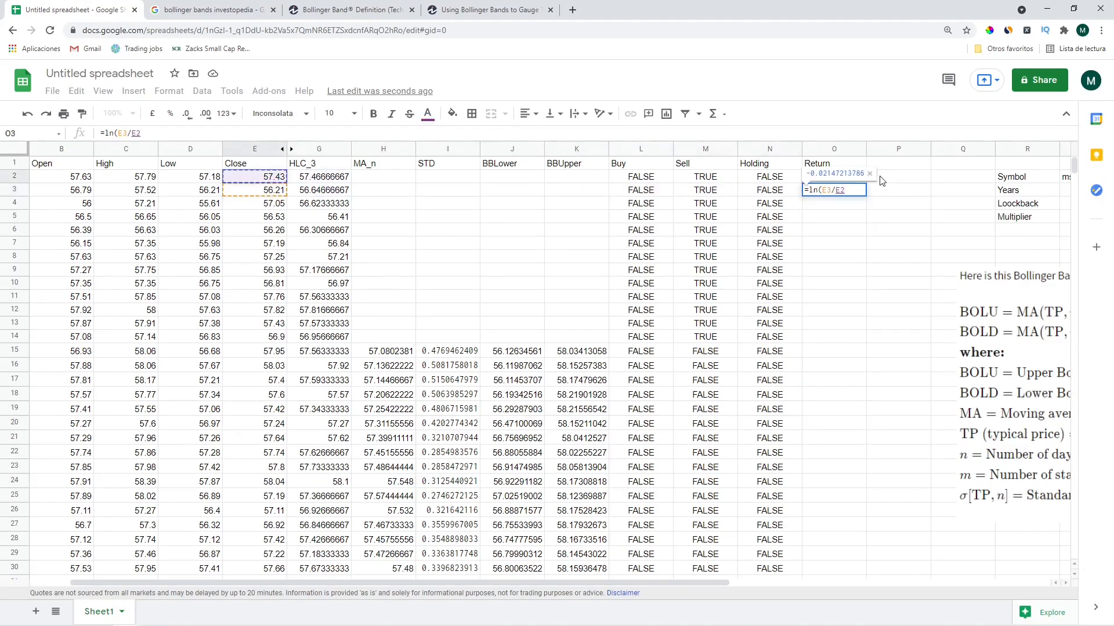
key(Return)
Fill the log-return formula down column O from row 4 to row 1258
key(Up)
key(Left)
key(ctrl+Down)
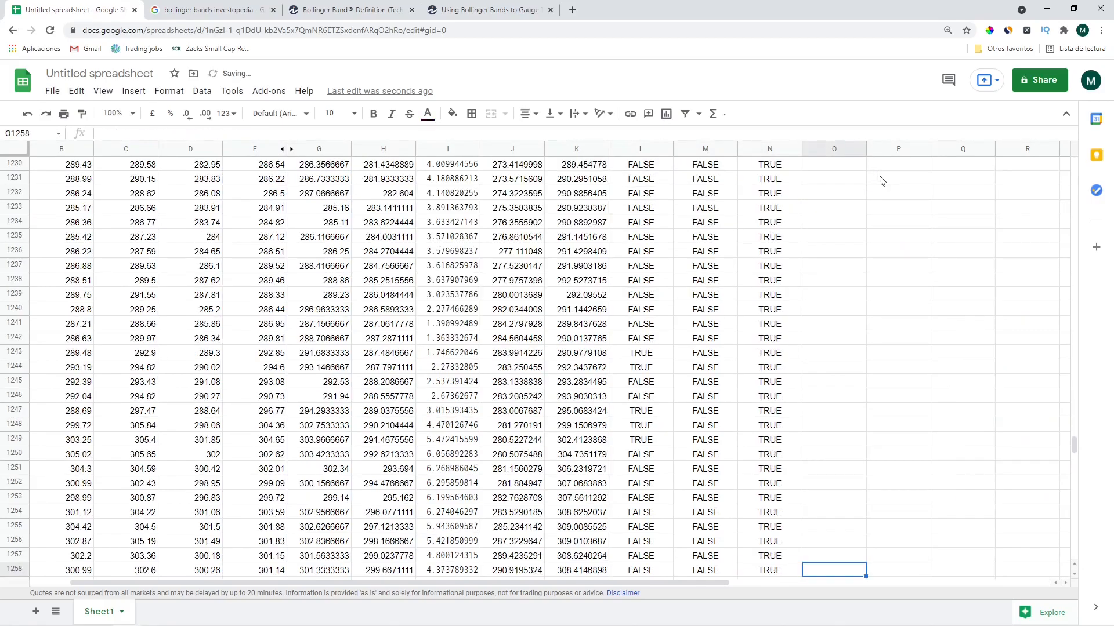
key(Right)
key(ctrl+shift+Up)
key(shift+Down)
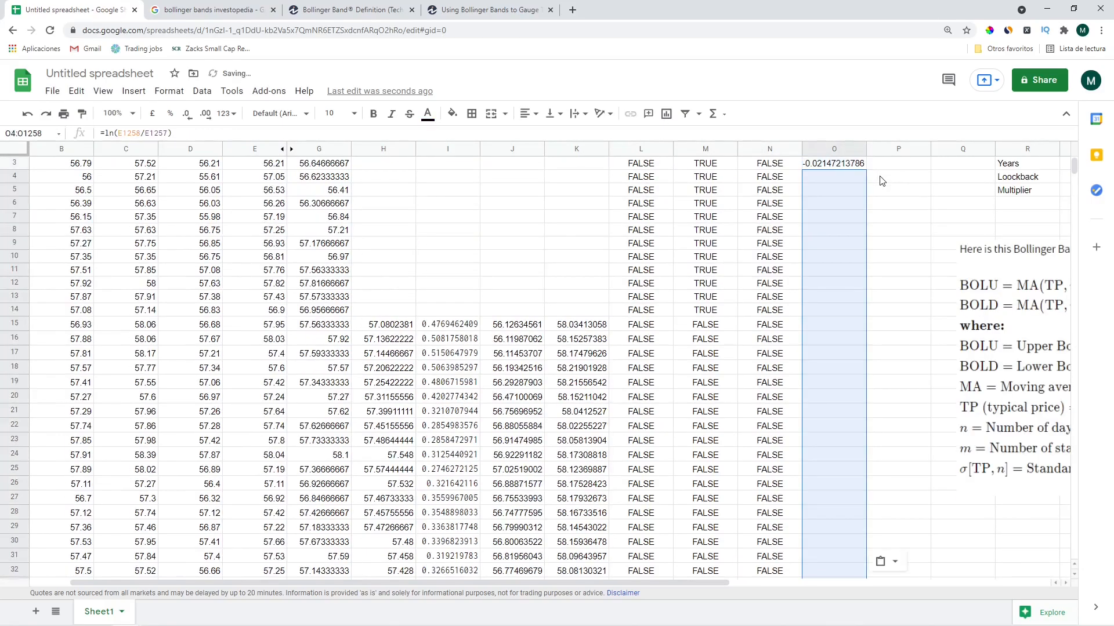
key(ctrl+v)
key(ctrl+Up)
key(ctrl+Up)
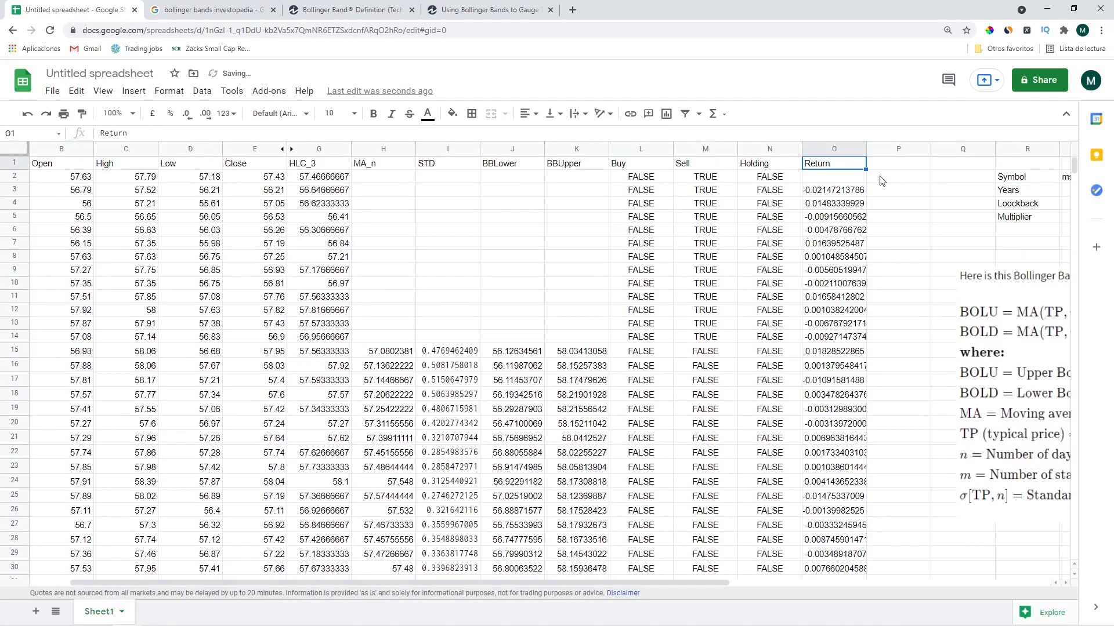
Add the 'Return Strategy' header in P1
key(Right)
key(Down)
key(Down)
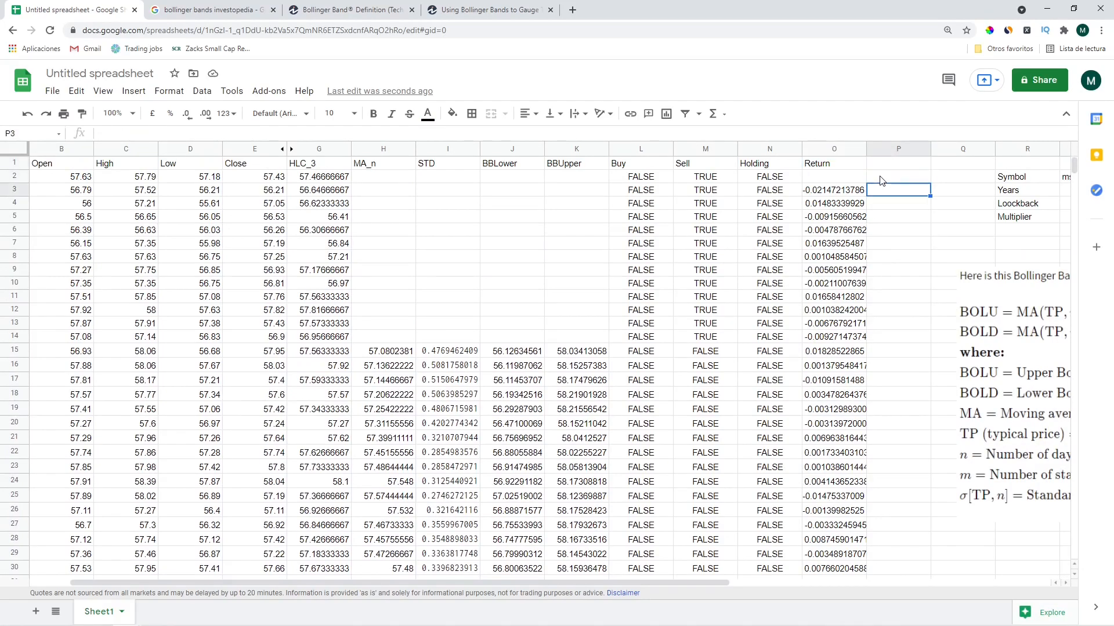
key(Left)
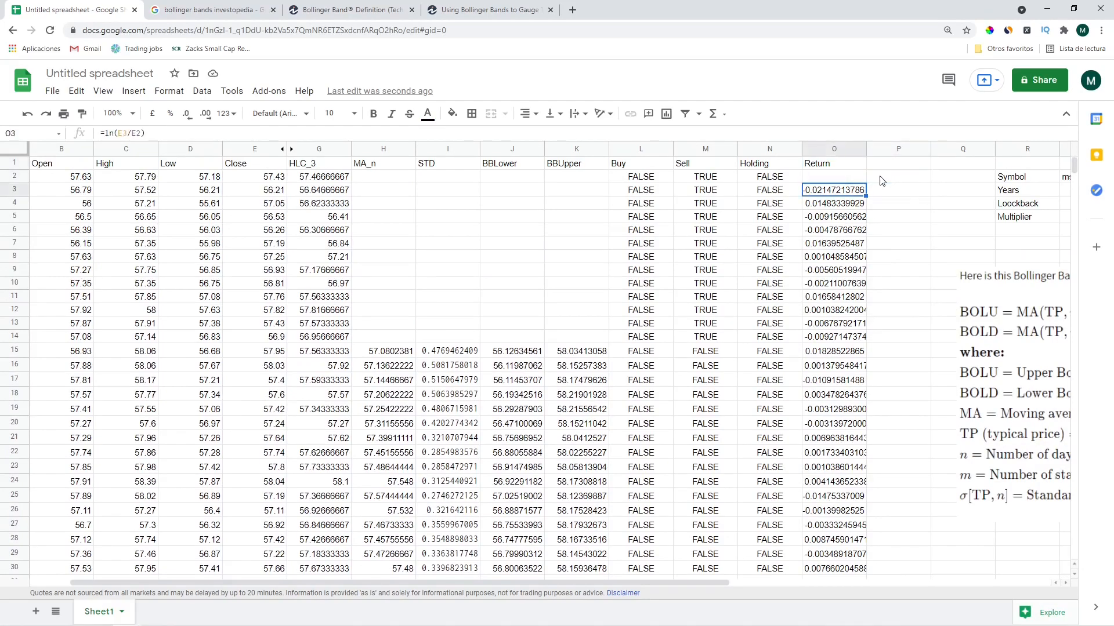
key(Left)
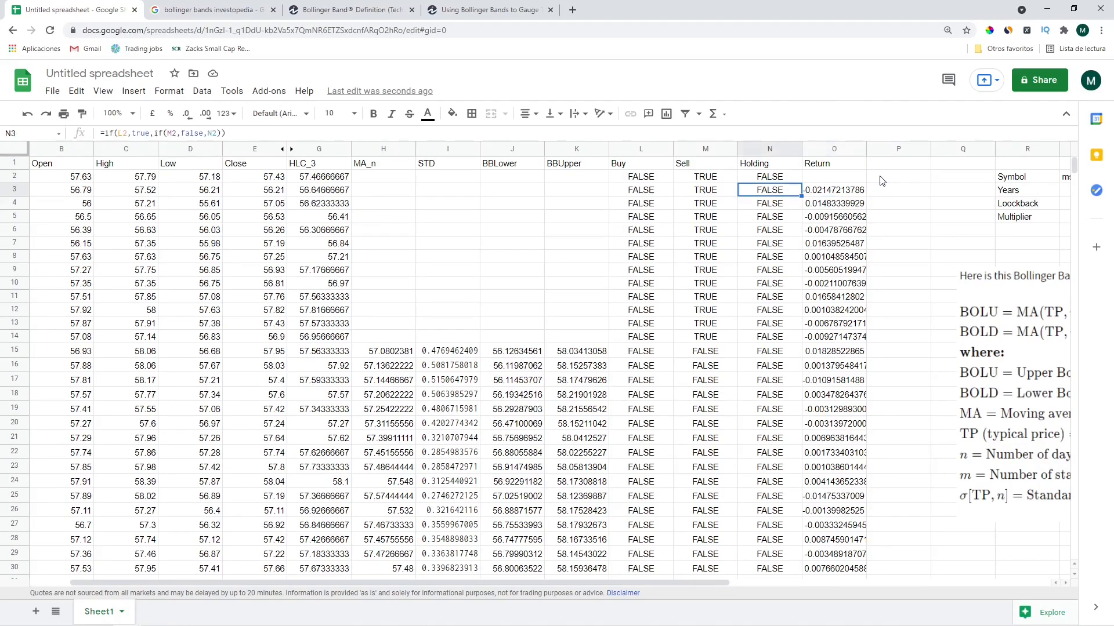
key(Right)
key(Right)
key(Up)
key(Up)
text(R)
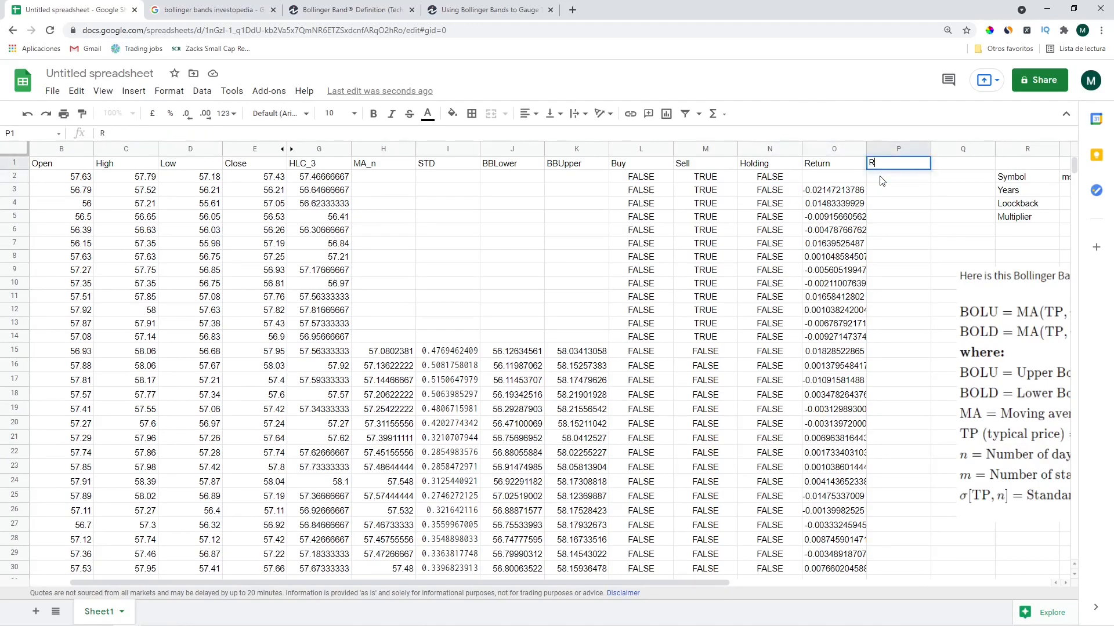
text(eturn Strate)
key(Return)
Enter =O3*N3 in P3 and auto-fill it down the Return Strategy column
key(Down)
key(Down)
key(Up)
text(=)
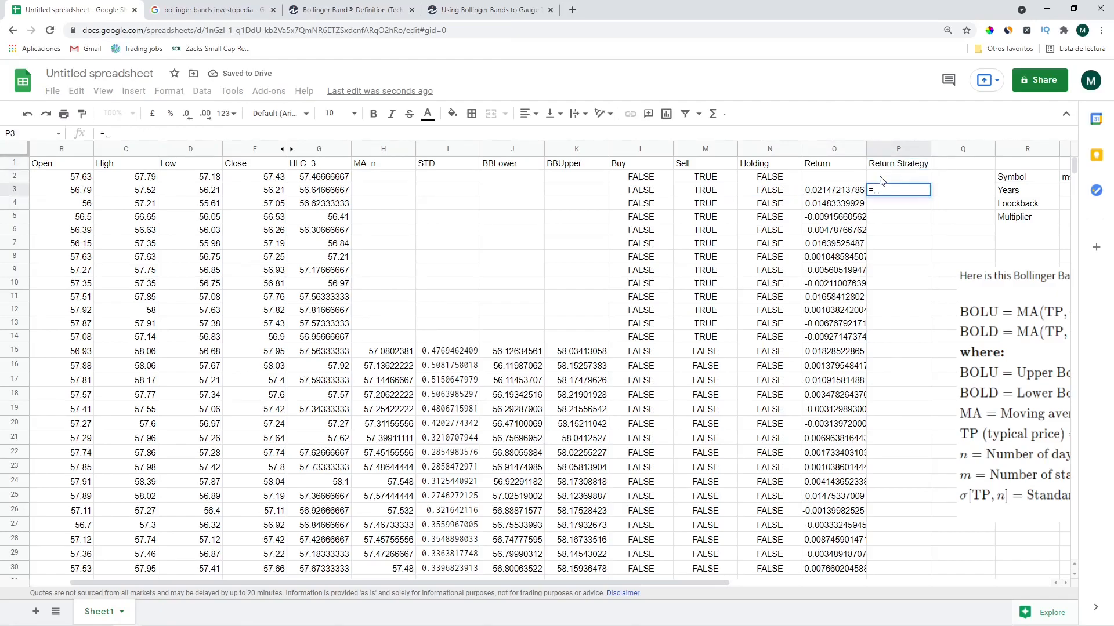
key(Left)
text(*)
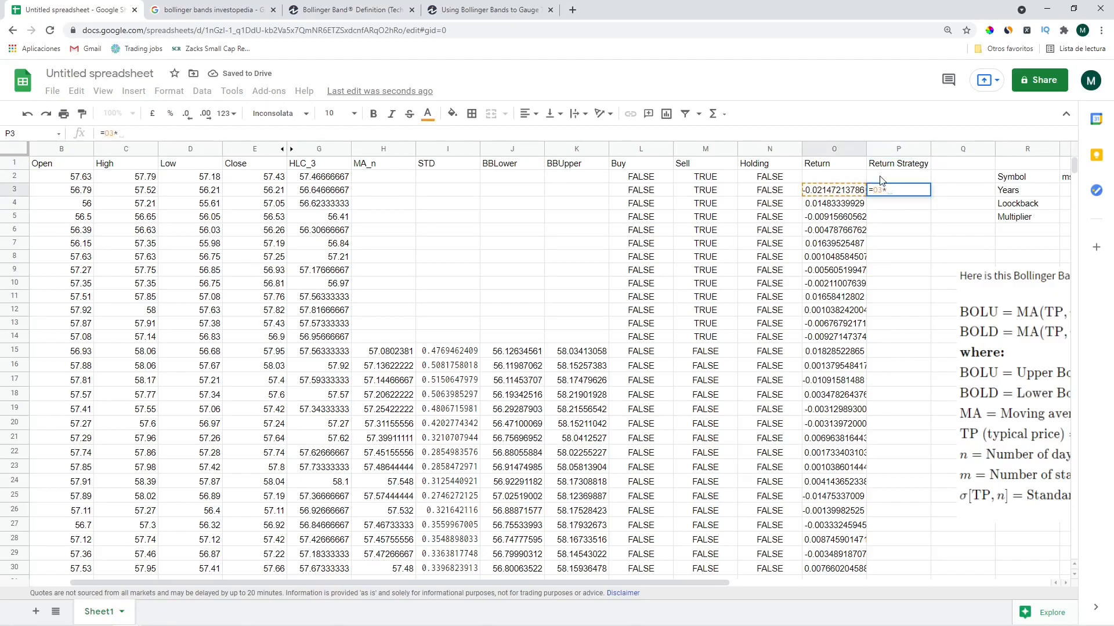
key(Left)
key(Return)
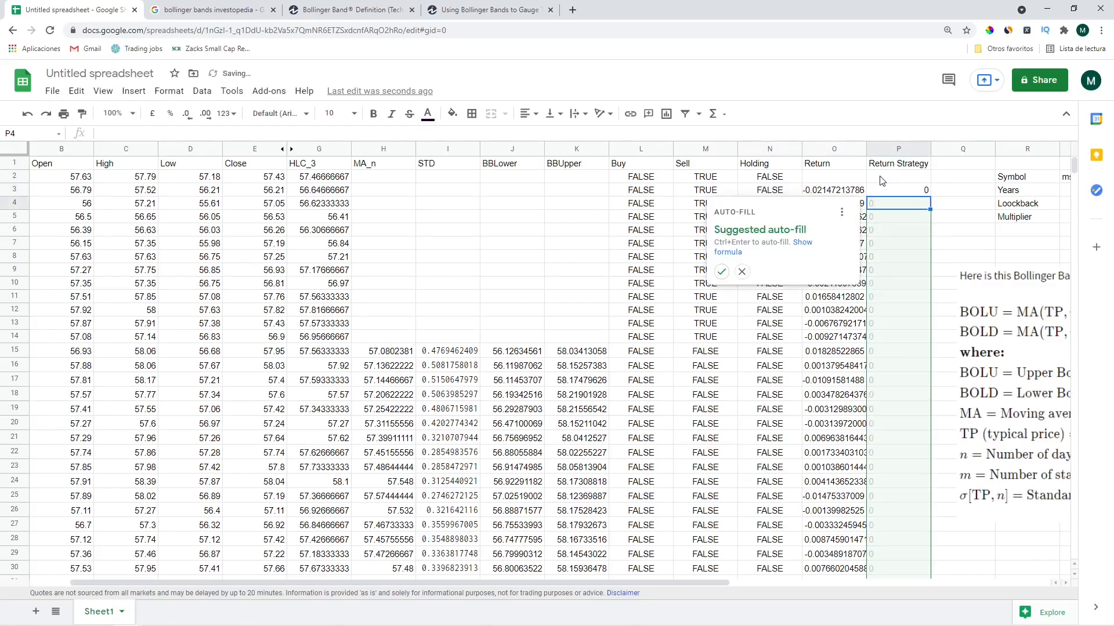
click(721, 271)
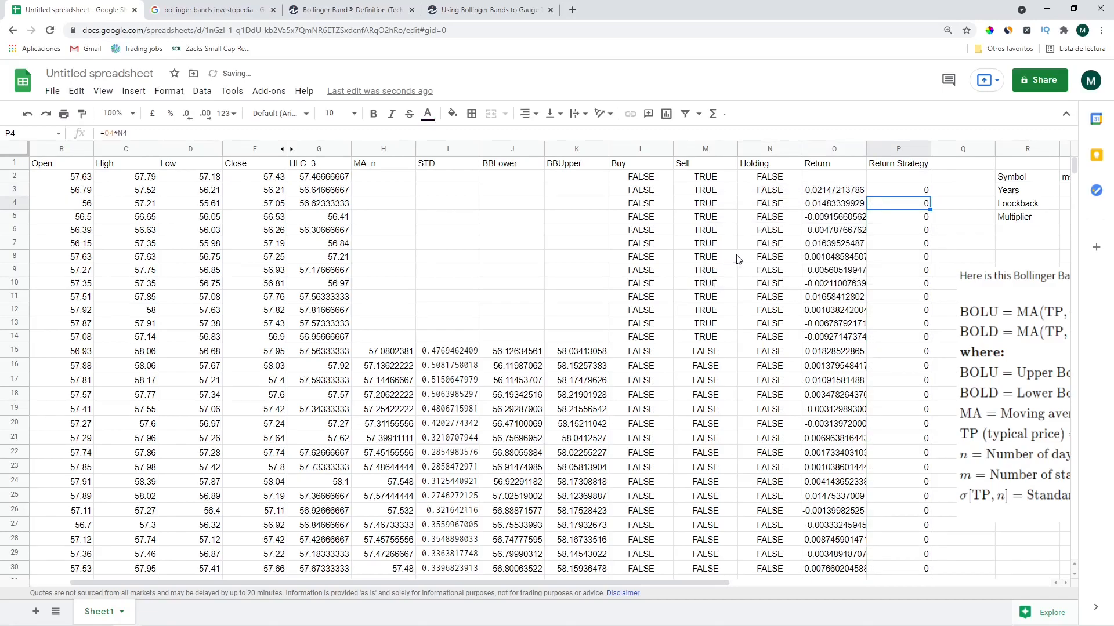
click(878, 194)
click(225, 132)
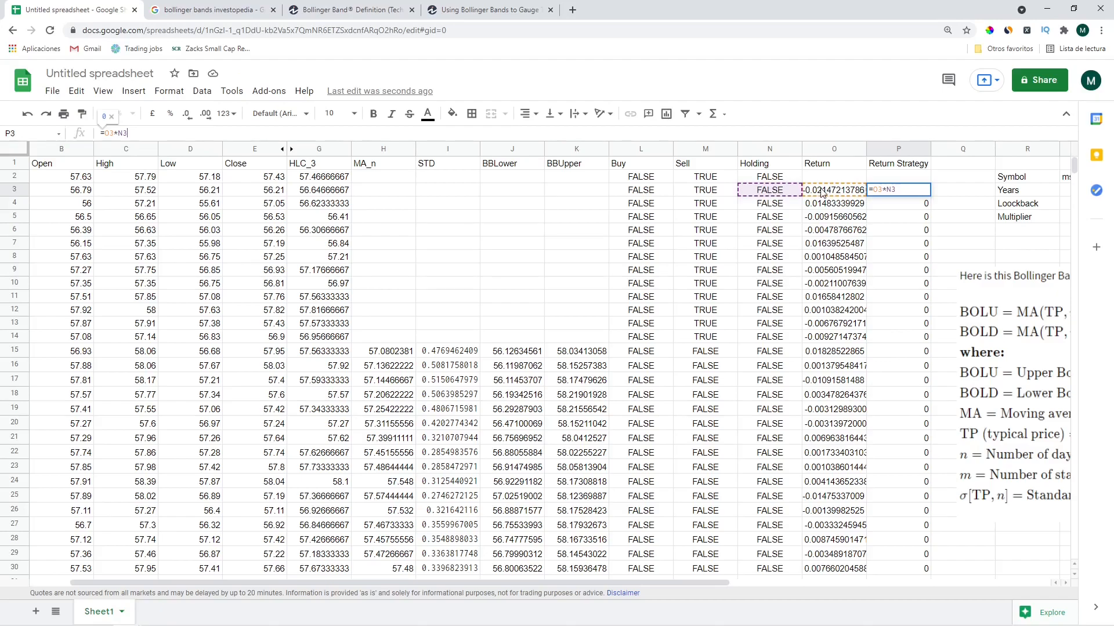
key(Return)
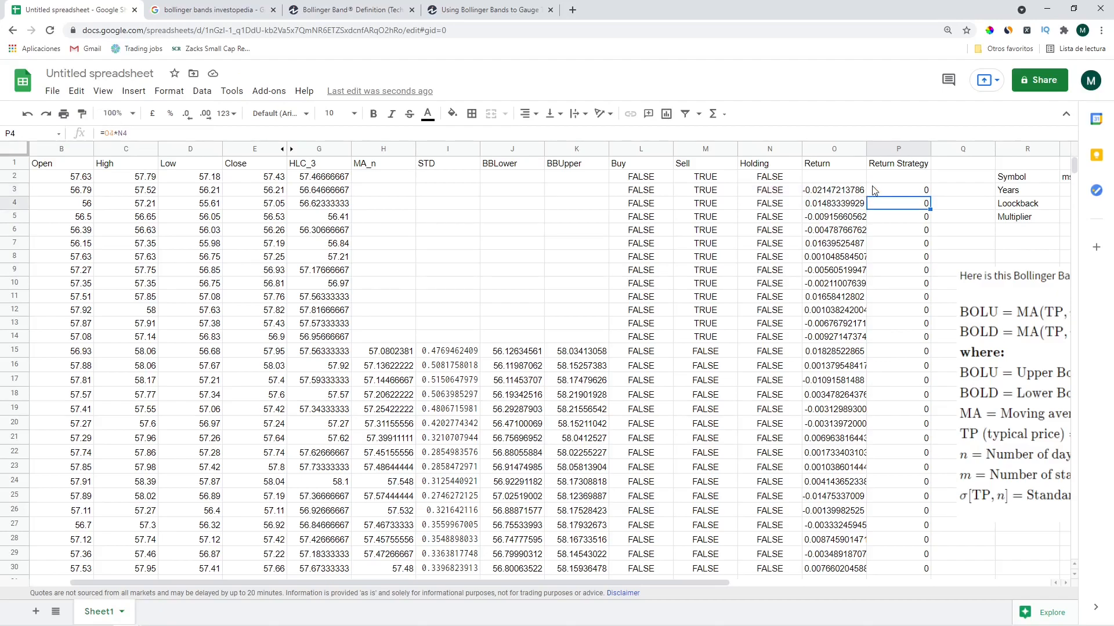
key(Down)
key(Down)
key(Down)
key(Down)
key(Down)
key(Down)
key(Down)
key(Down)
key(Down)
key(Down)
key(Down)
key(Down)
key(Down)
key(Down)
key(Down)
key(Down)
key(Down)
key(Down)
key(Down)
key(Down)
key(Down)
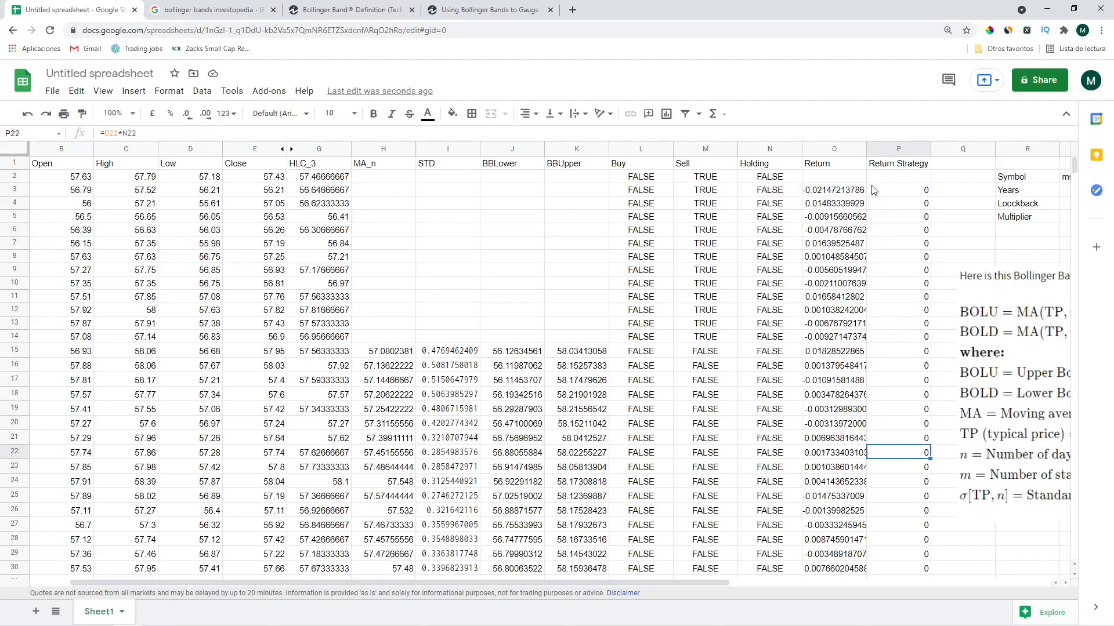
Bold the first TRUE Holding value in N34 and the first TRUE Buy signal in L33
scroll(865, 403, down, 2)
scroll(866, 403, down, 3)
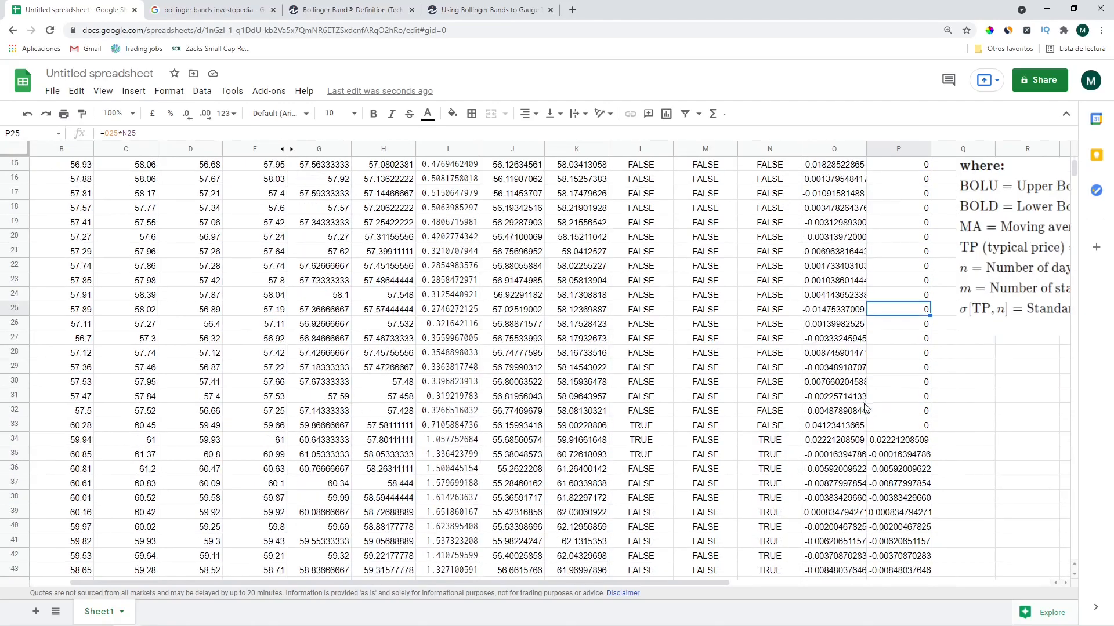
click(848, 354)
key(Down)
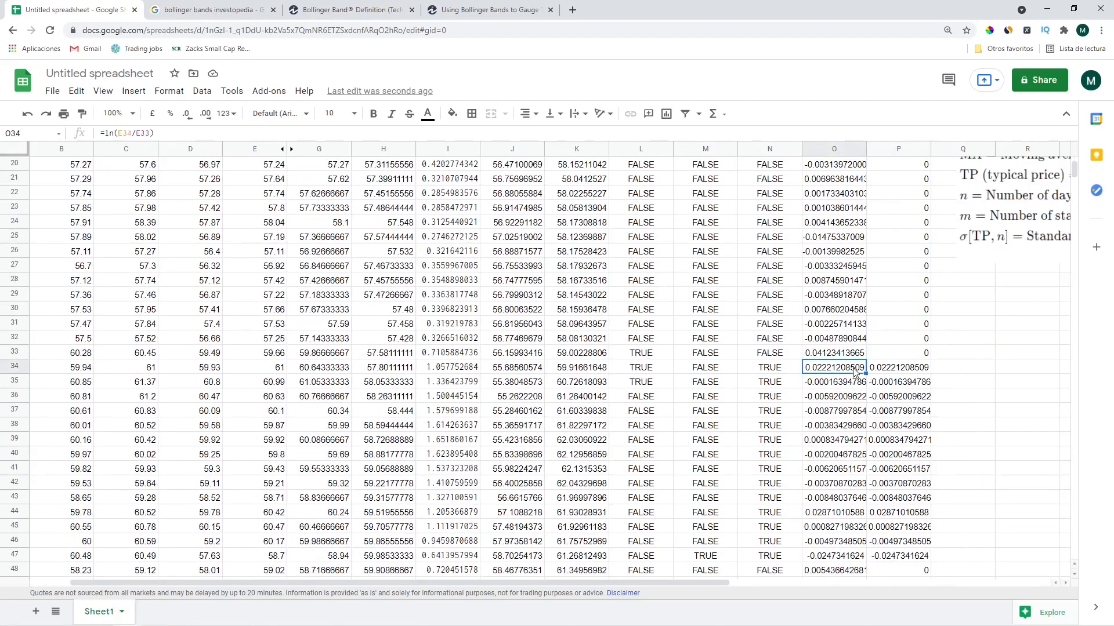
key(Left)
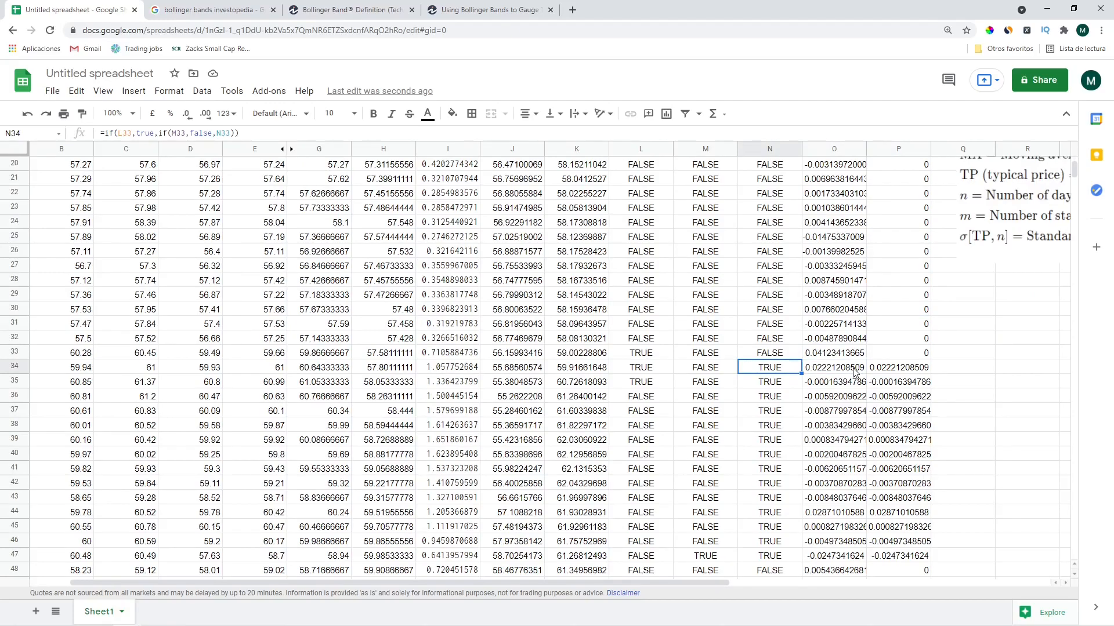
key(ctrl+b)
key(Left)
key(Left)
key(Up)
key(ctrl+b)
Format the Return and Return Strategy values in O2:P1258 as percentages
key(Right)
key(Right)
key(Right)
key(Right)
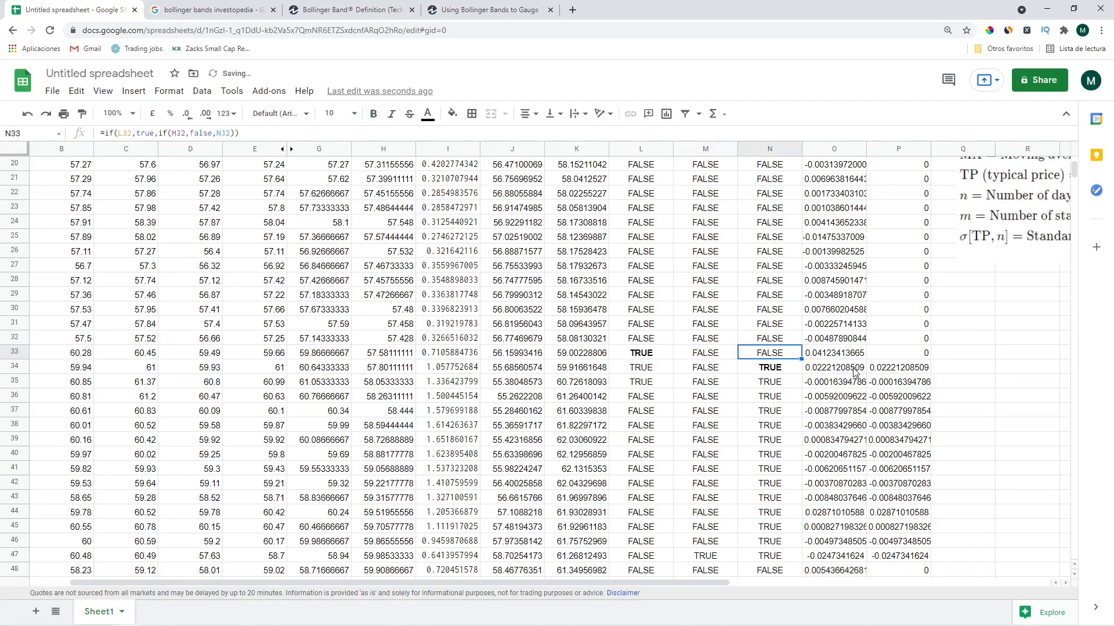
key(Up)
key(shift+Up)
key(ctrl+Up)
key(ctrl+Up)
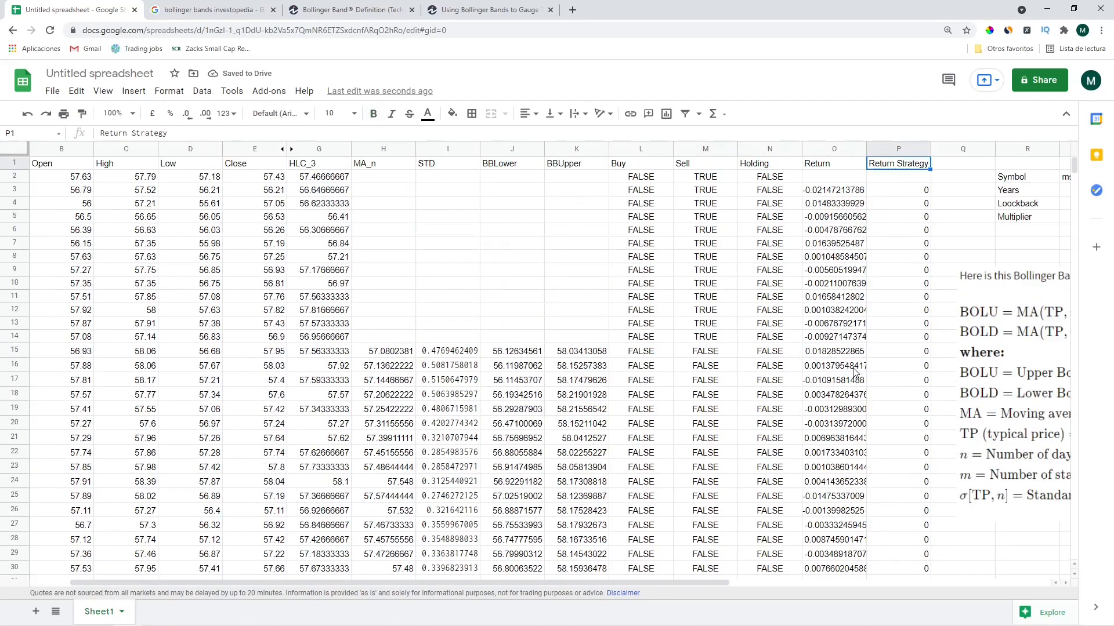
key(Left)
key(Down)
key(Up)
key(Down)
key(ctrl+shift+Down)
key(ctrl+shift+Down)
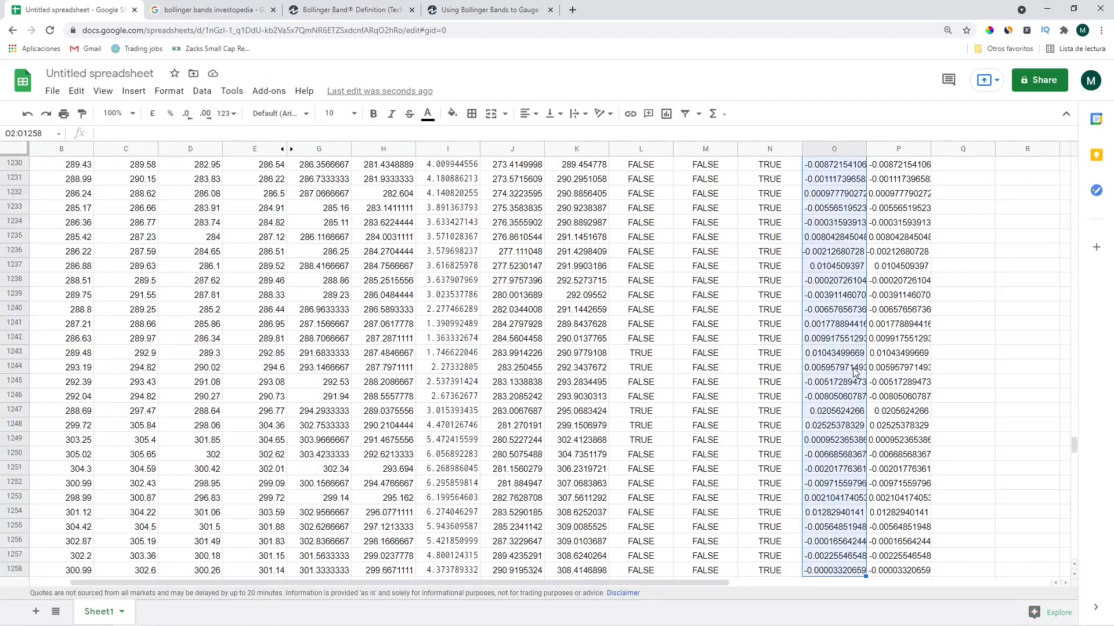
key(shift+Right)
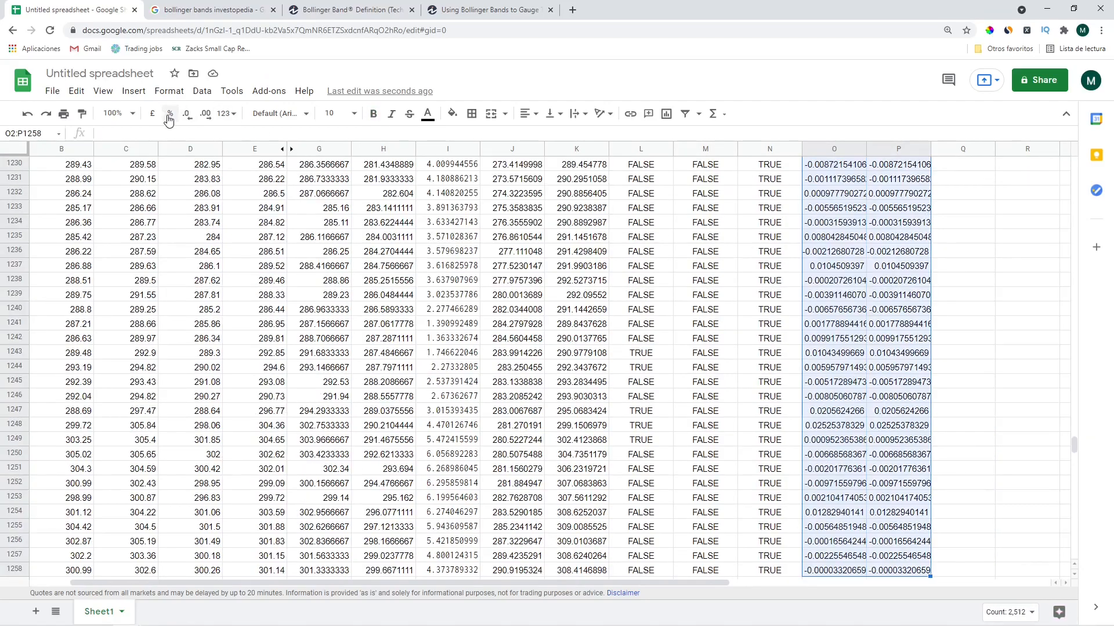
click(170, 113)
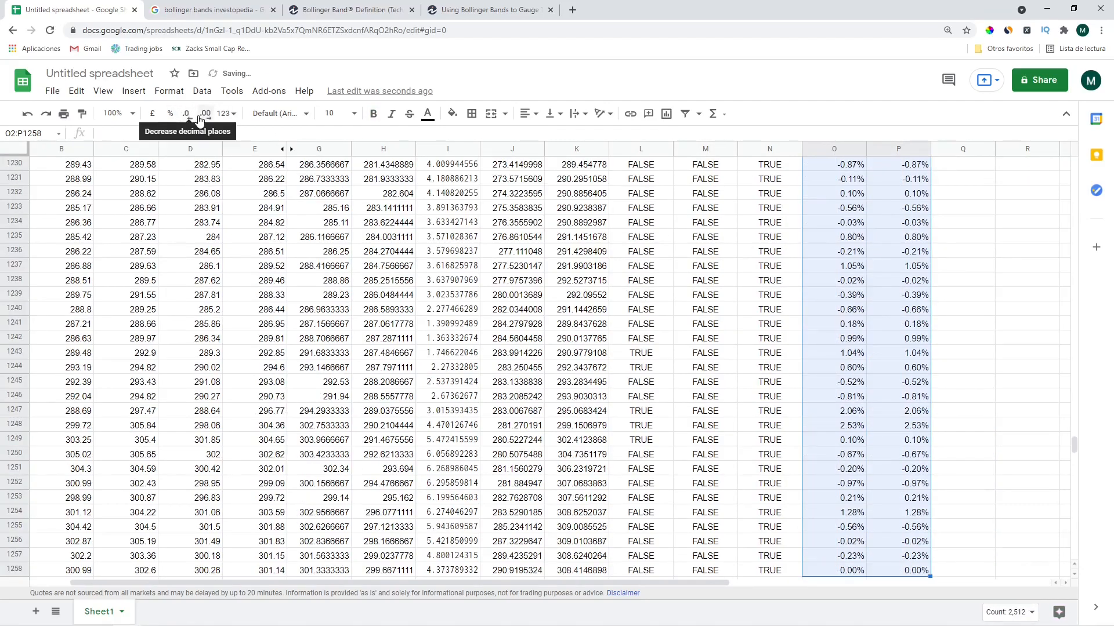
click(454, 240)
key(ctrl+Up)
key(ctrl+Up)
click(897, 325)
key(ctrl+Right)
Move the Bollinger Band formula picture down below the parameter table
key(ctrl+Left)
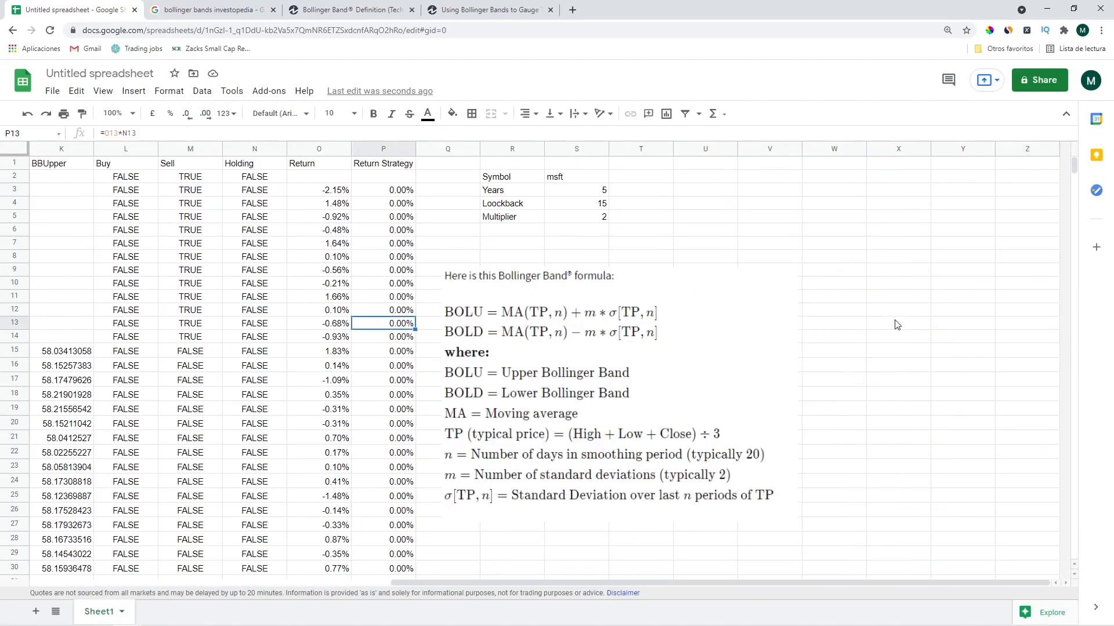
click(580, 341)
drag(560, 331, 618, 492)
click(499, 232)
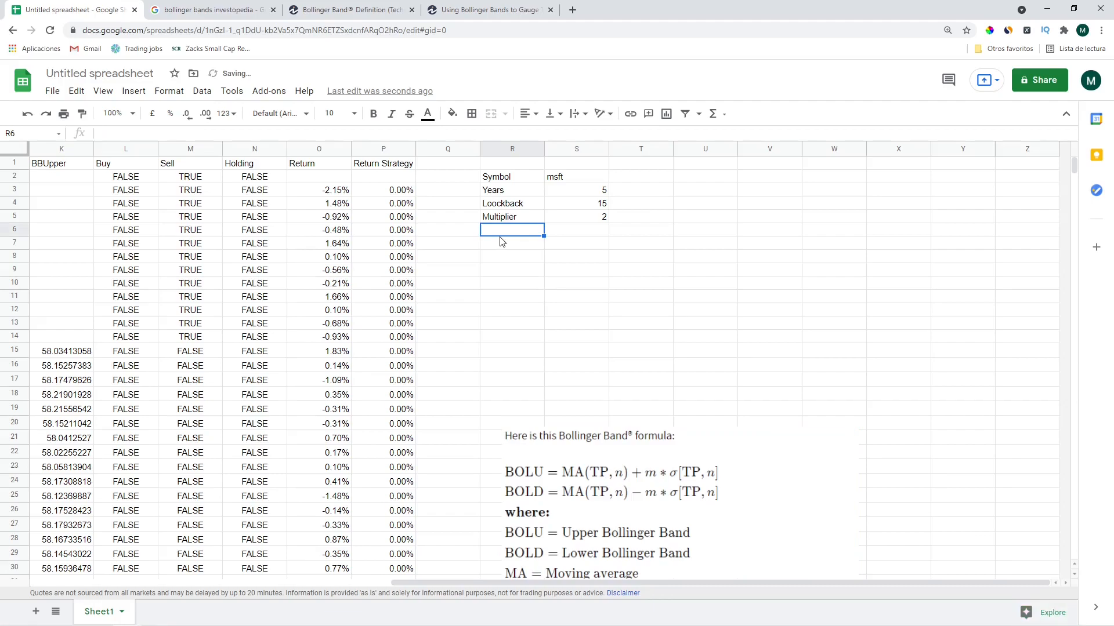
Select the whole data table A1:P1258
key(Left)
key(Left)
key(Left)
key(Left)
key(Left)
key(Left)
key(Left)
key(Left)
key(Left)
key(Left)
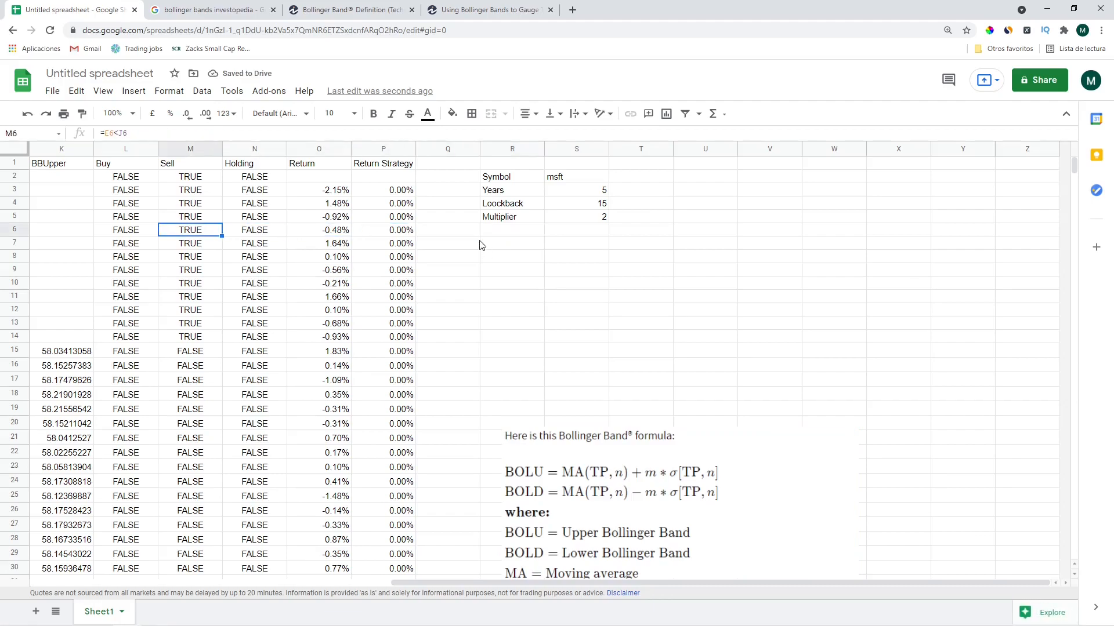
key(Left)
key(Left)
key(Left)
key(Right)
key(Up)
key(Up)
key(Up)
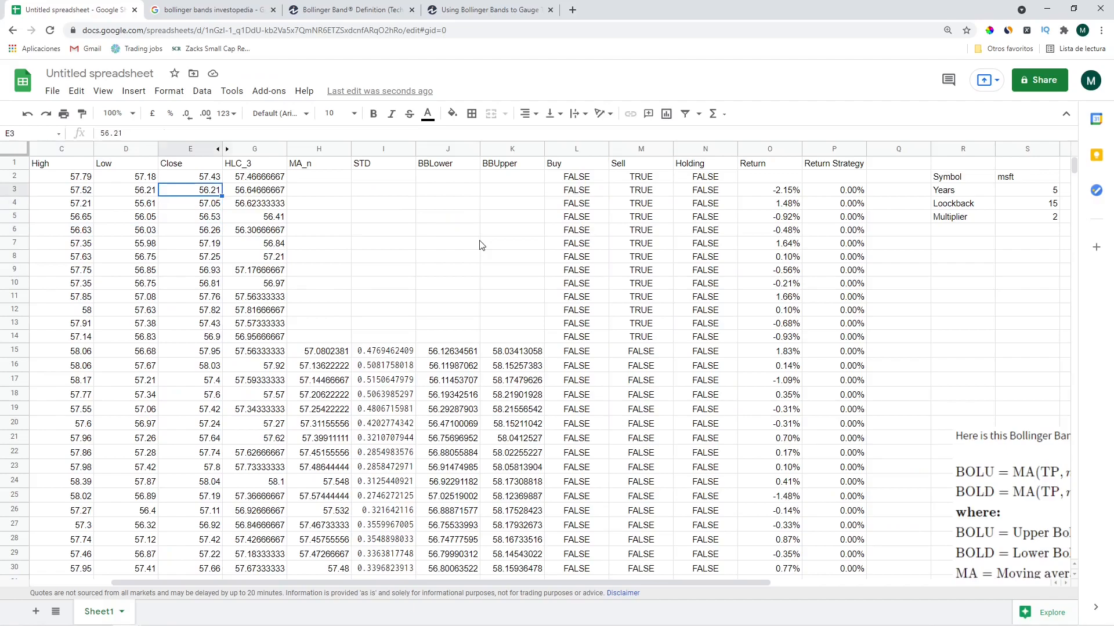
key(Up)
key(Up)
key(Right)
key(Right)
key(Right)
key(Right)
key(shift+Right)
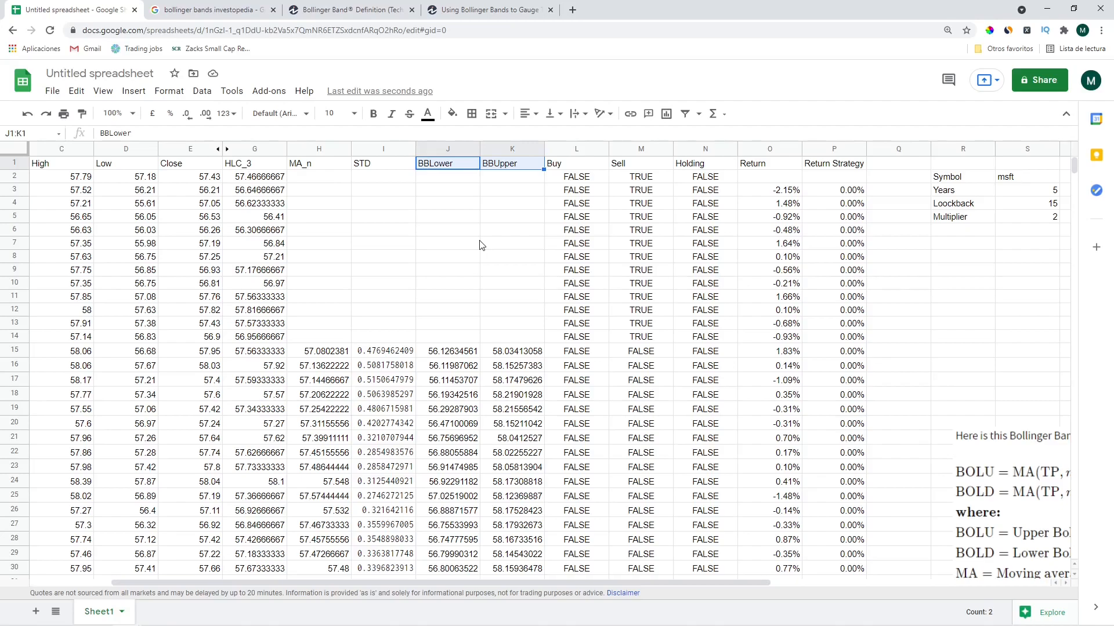
key(ctrl+Home)
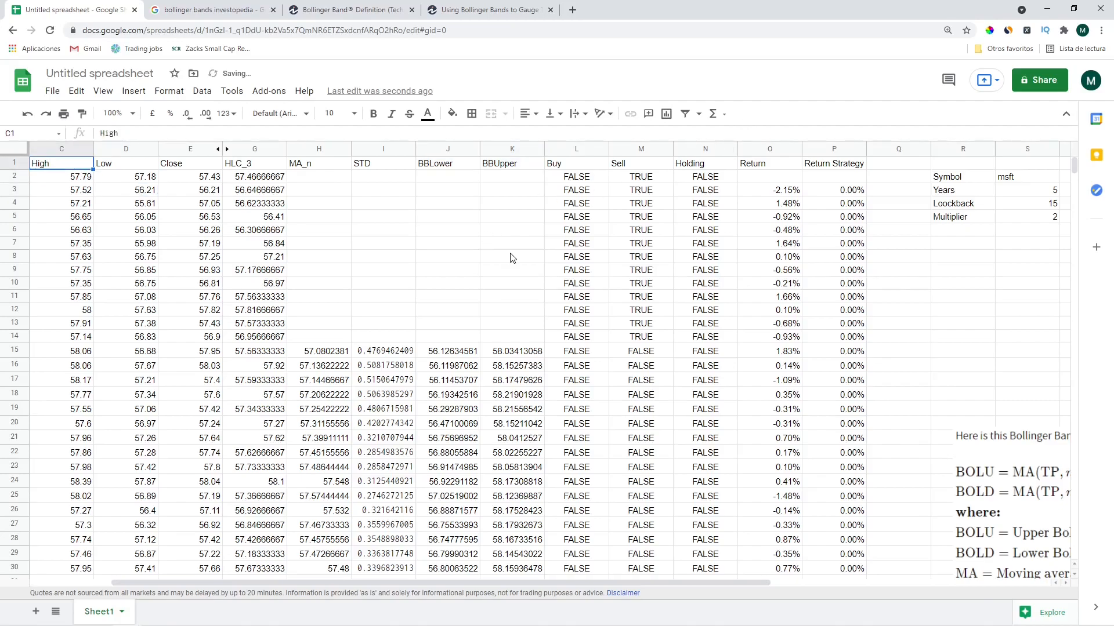
key(ctrl+shift+End)
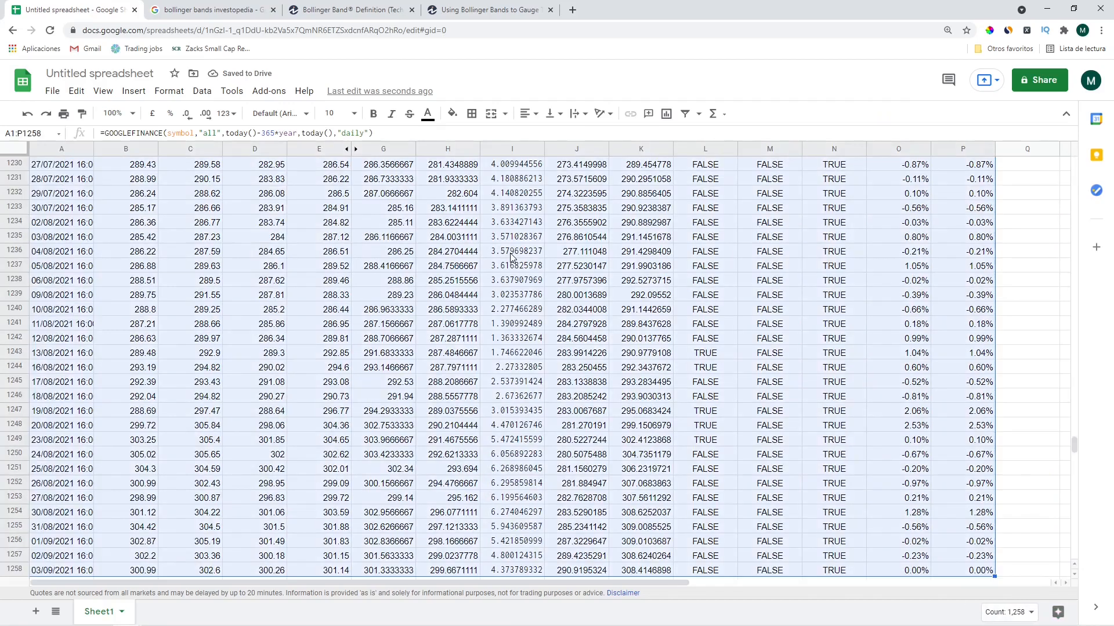
Insert a chart of the data and remove the Open, High, Low, HLC_3, MA_n and STD series
click(134, 91)
click(153, 269)
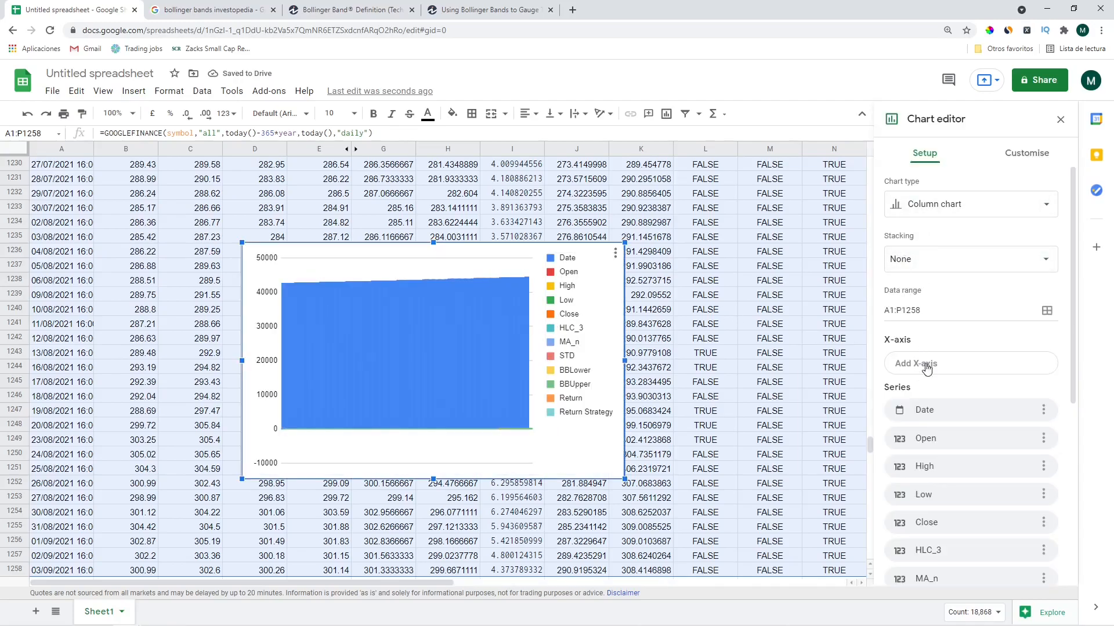
click(1043, 438)
click(991, 466)
click(1043, 439)
click(996, 464)
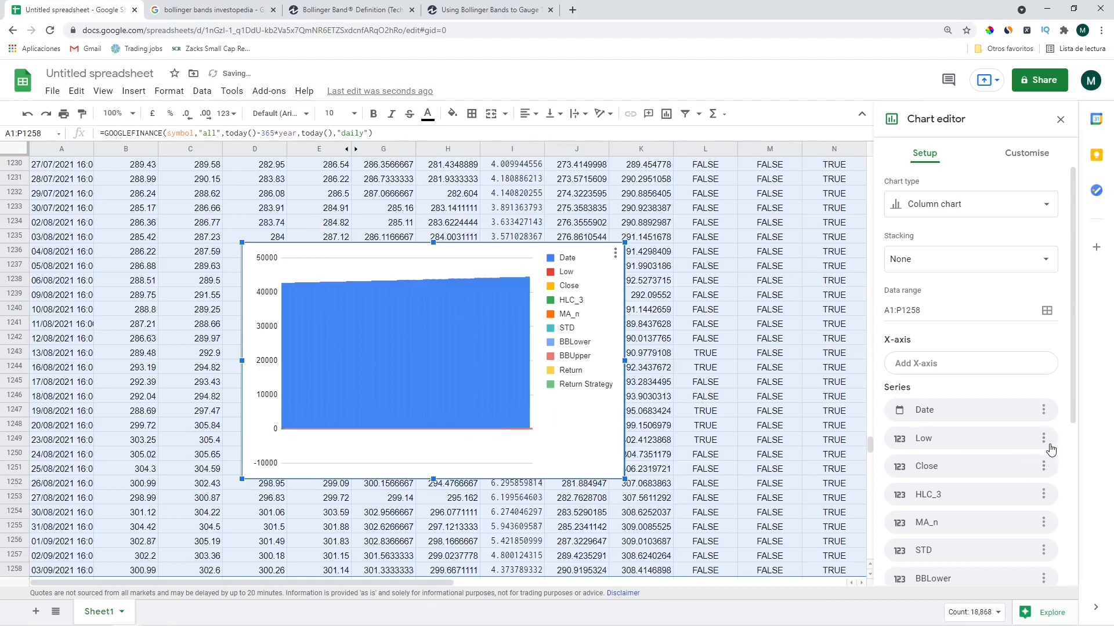
click(1043, 439)
click(993, 464)
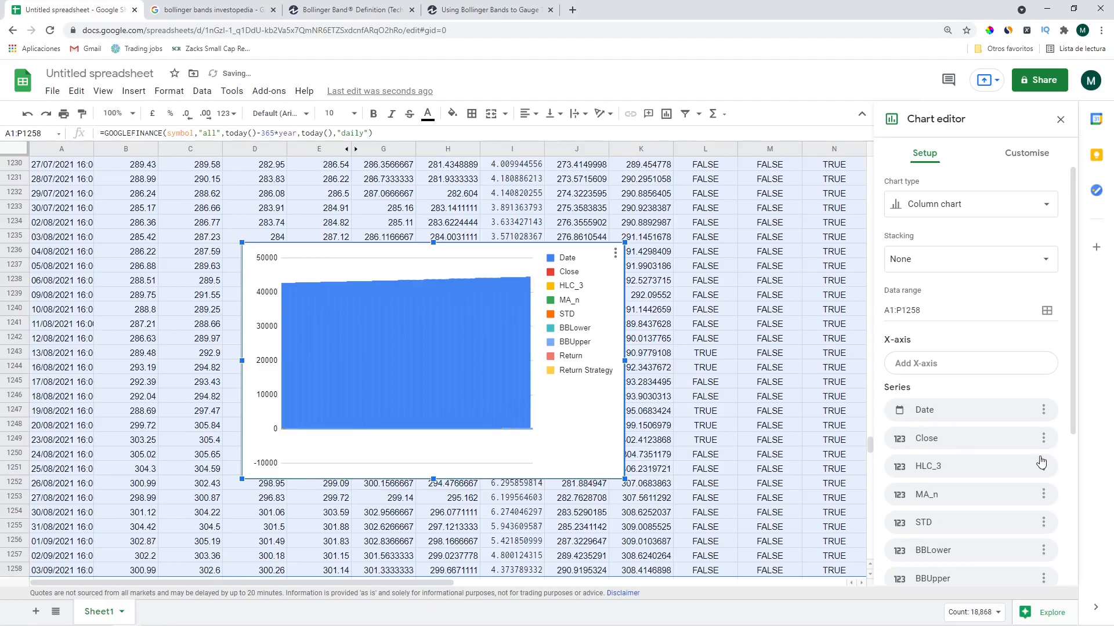
click(1042, 467)
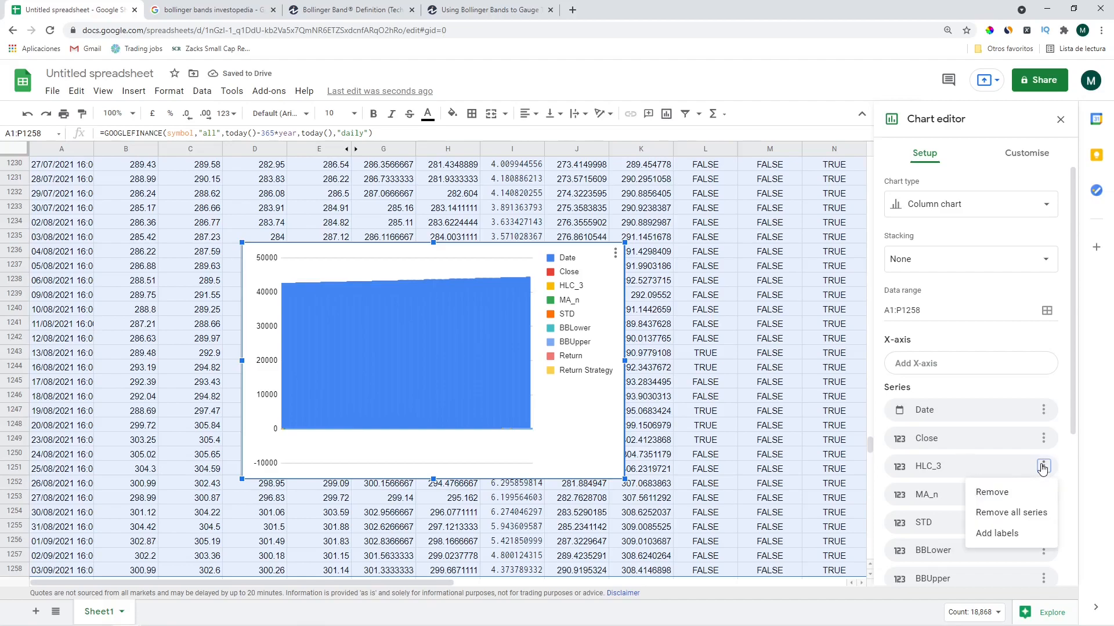
click(993, 492)
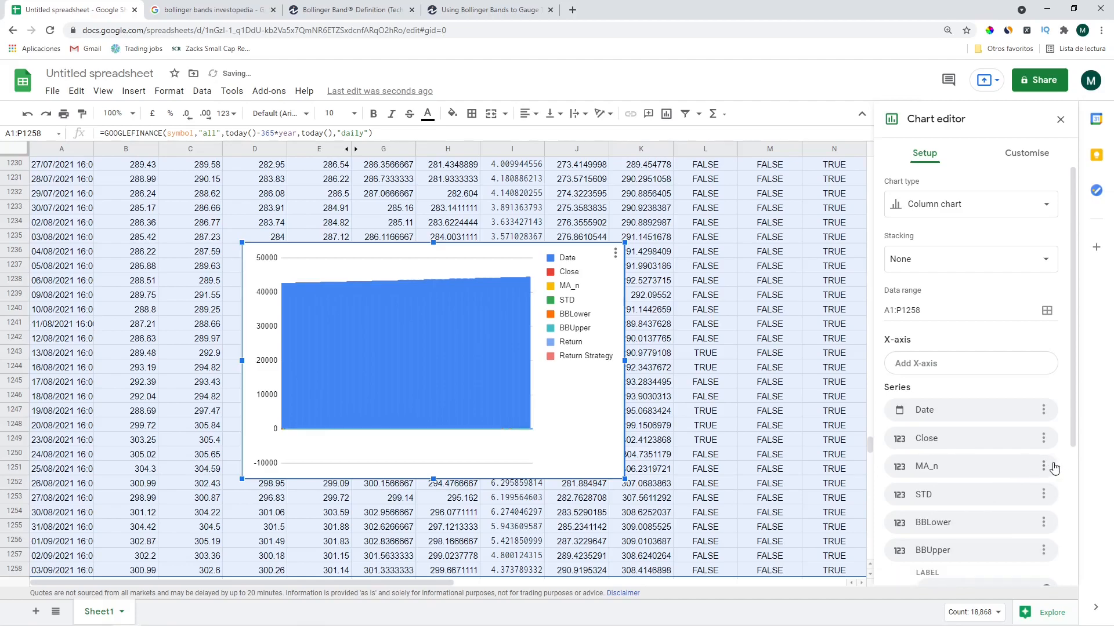
click(1042, 466)
click(991, 492)
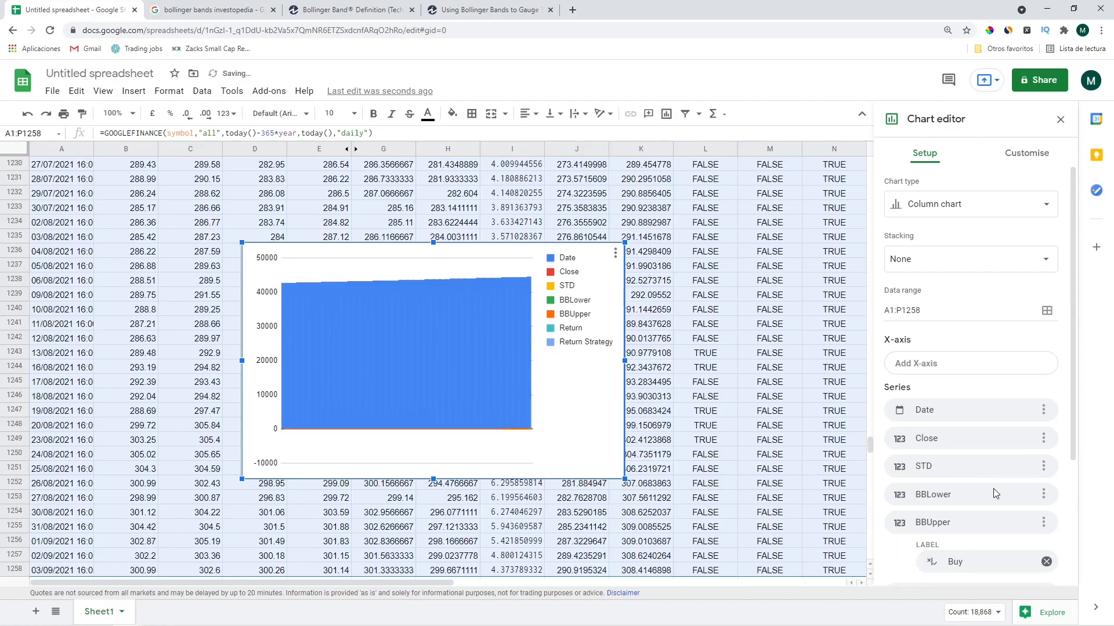
click(1043, 467)
click(1003, 494)
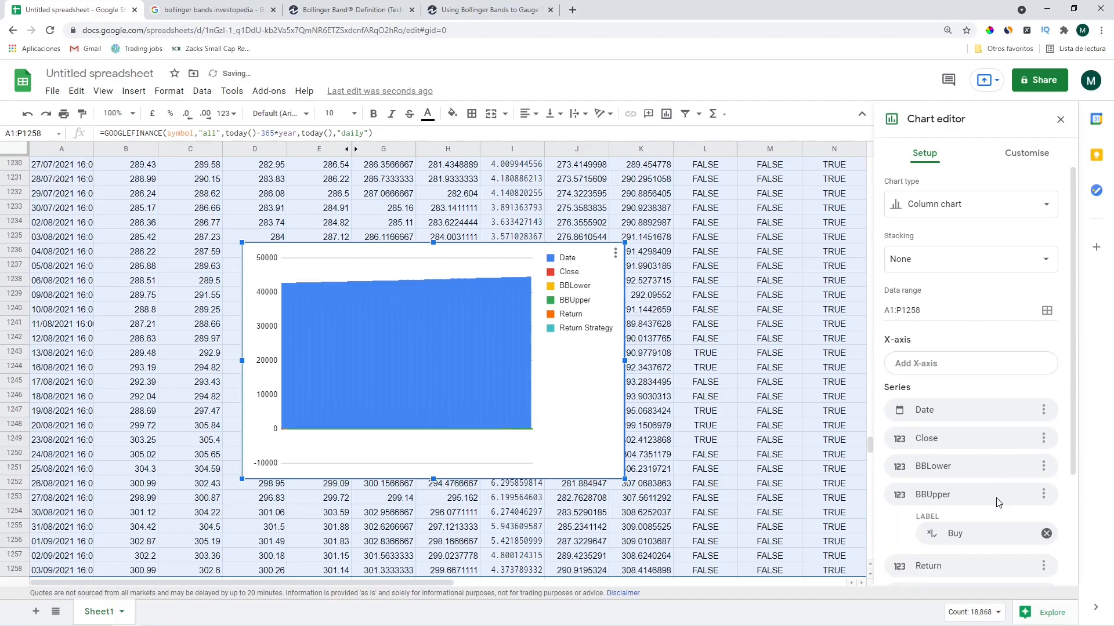
Remove the Return Strategy, Buy, Sell, Holding and Return series from the chart
click(1012, 413)
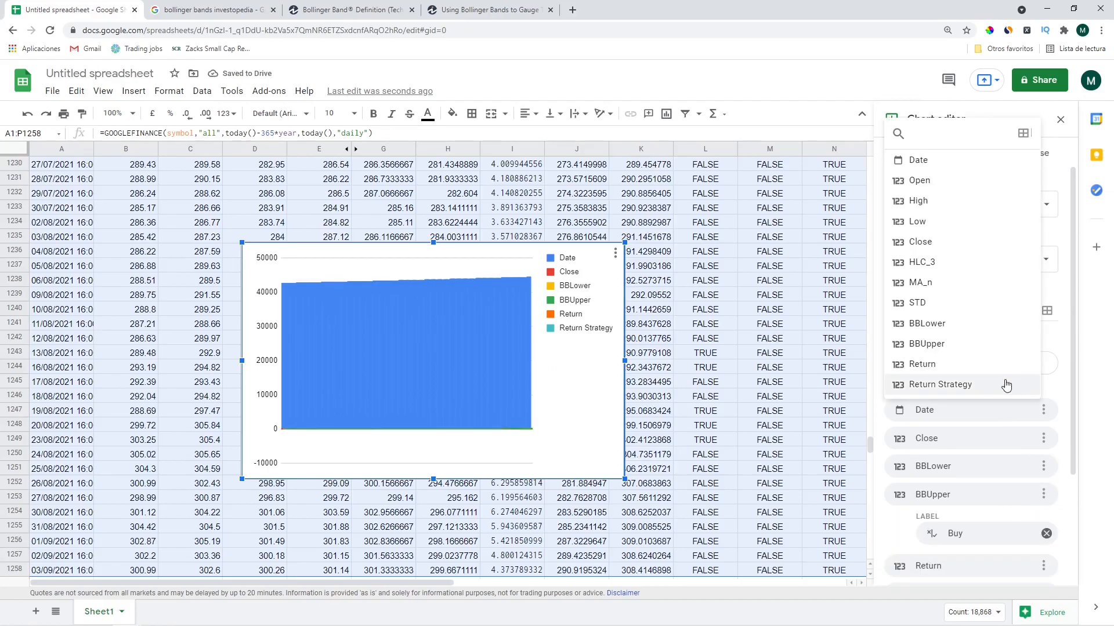
click(1005, 383)
click(1044, 410)
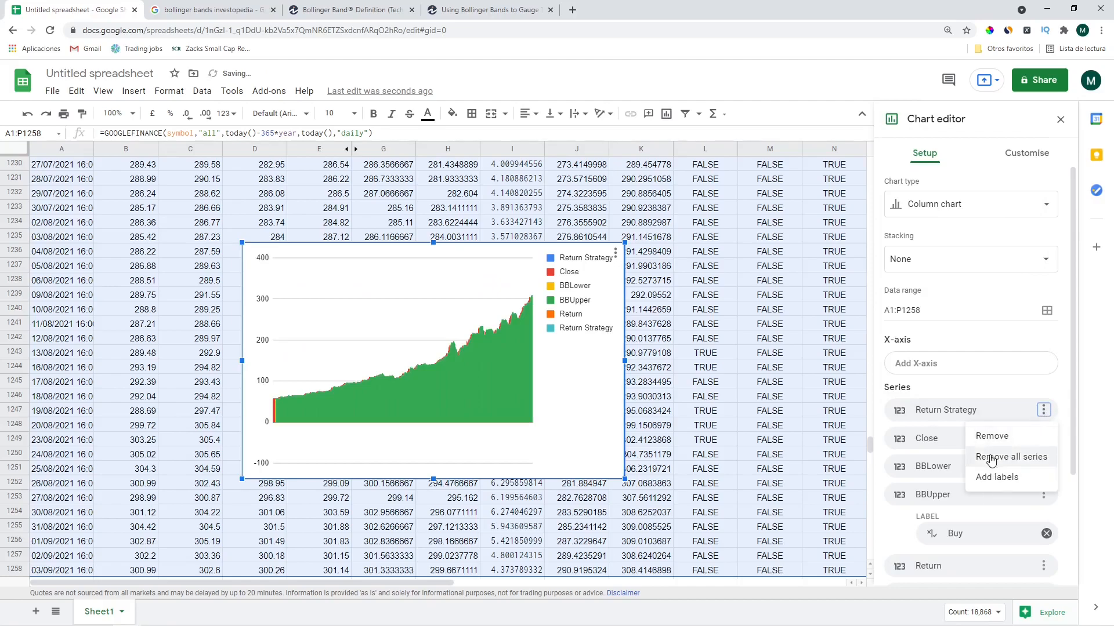
click(989, 442)
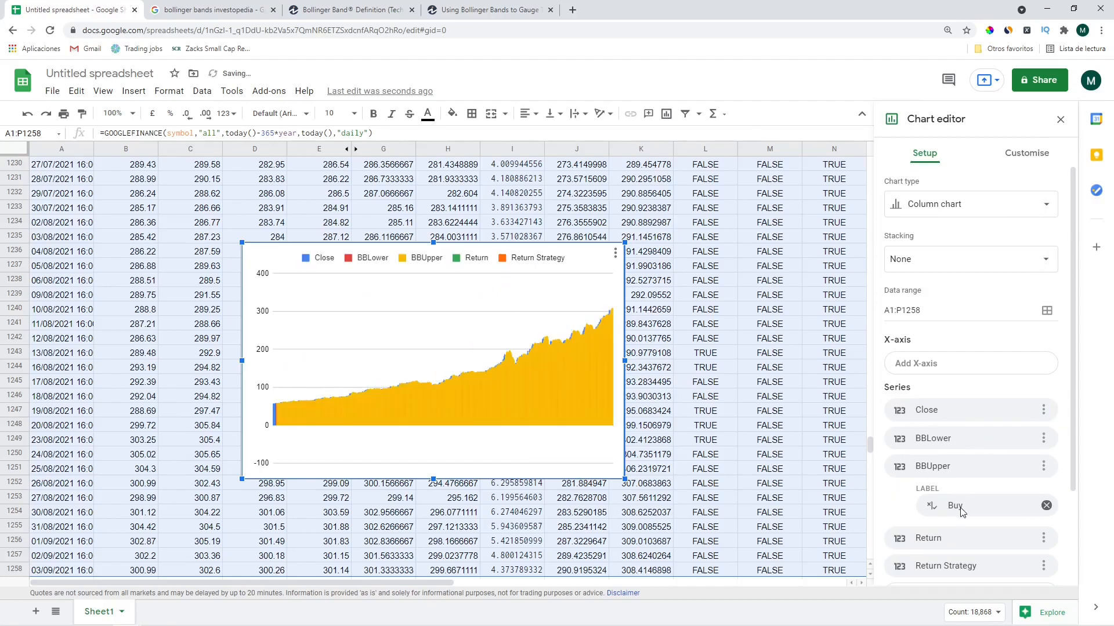
scroll(959, 498, down, 1)
click(993, 448)
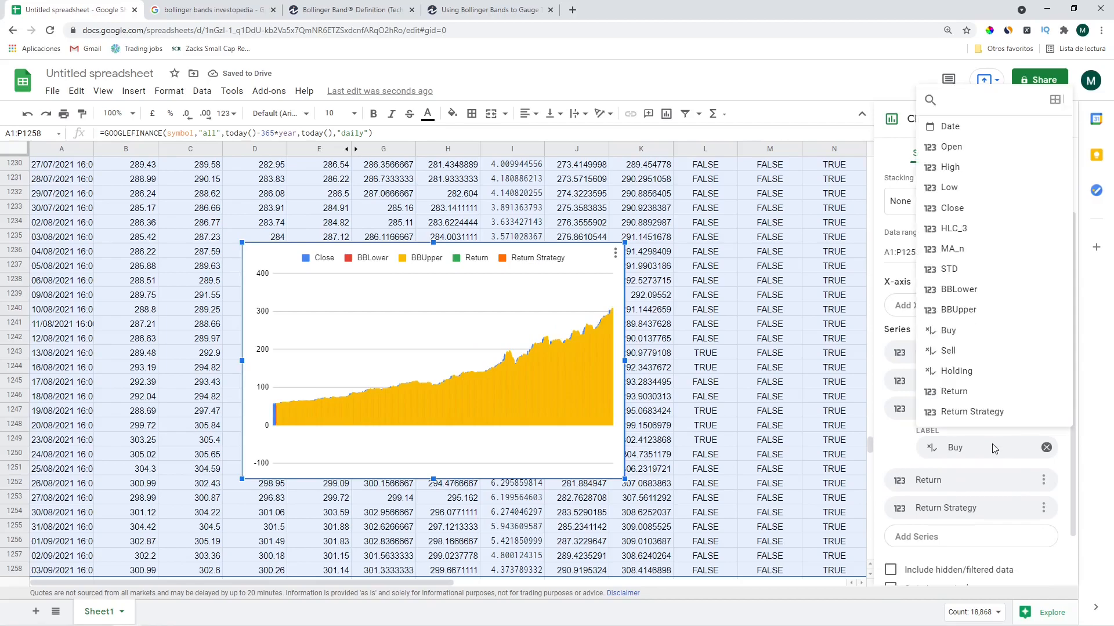
click(1045, 449)
click(1045, 447)
click(1046, 449)
click(1046, 448)
click(958, 447)
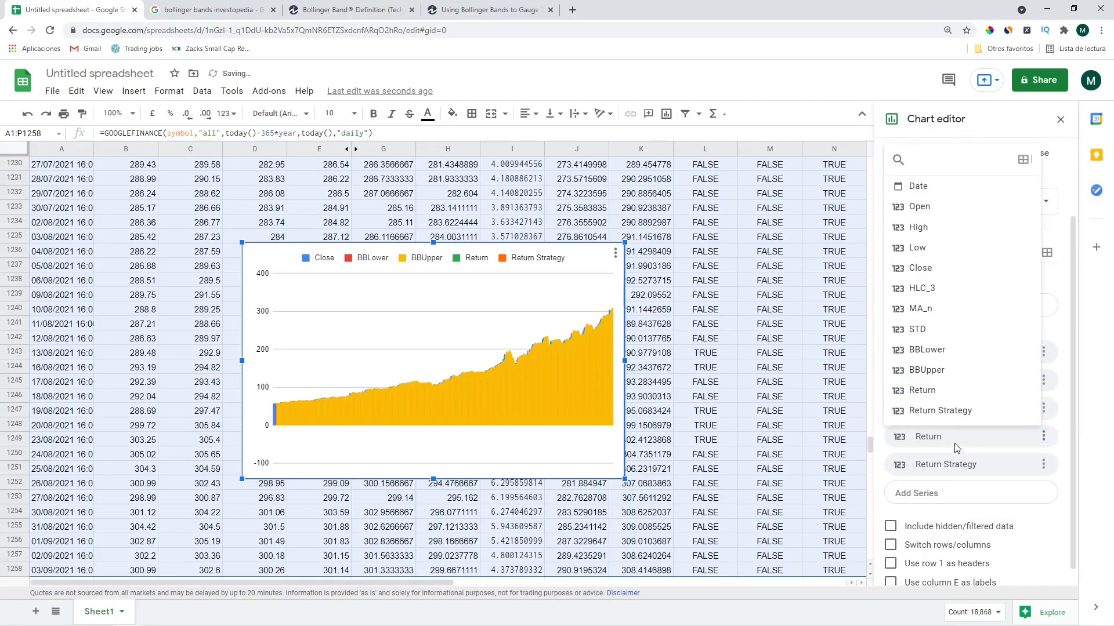
click(1042, 441)
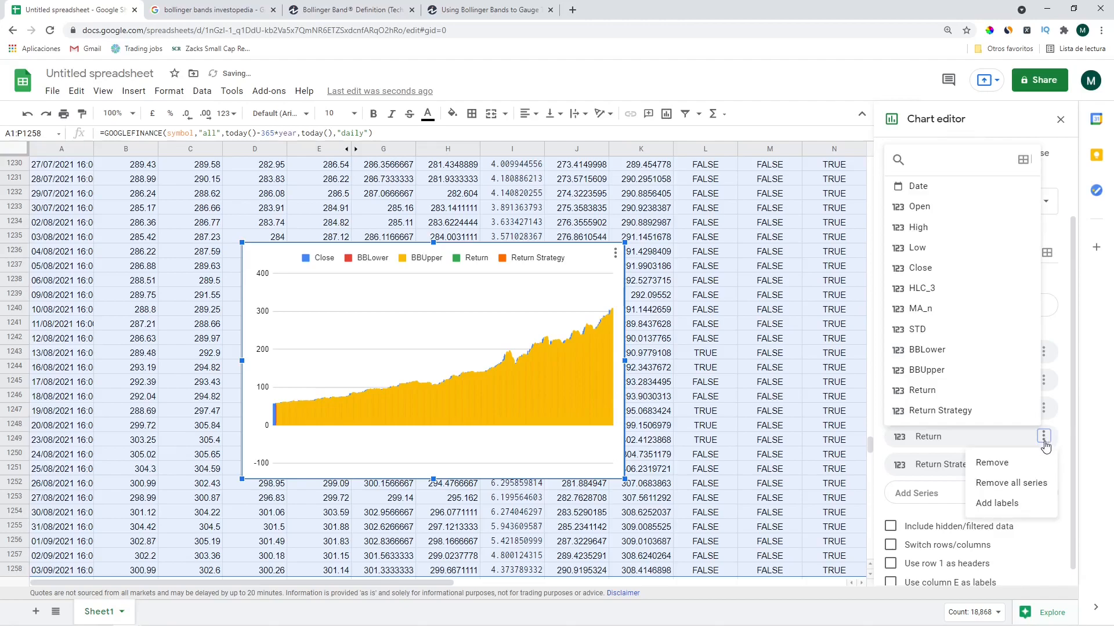
click(995, 461)
click(1043, 448)
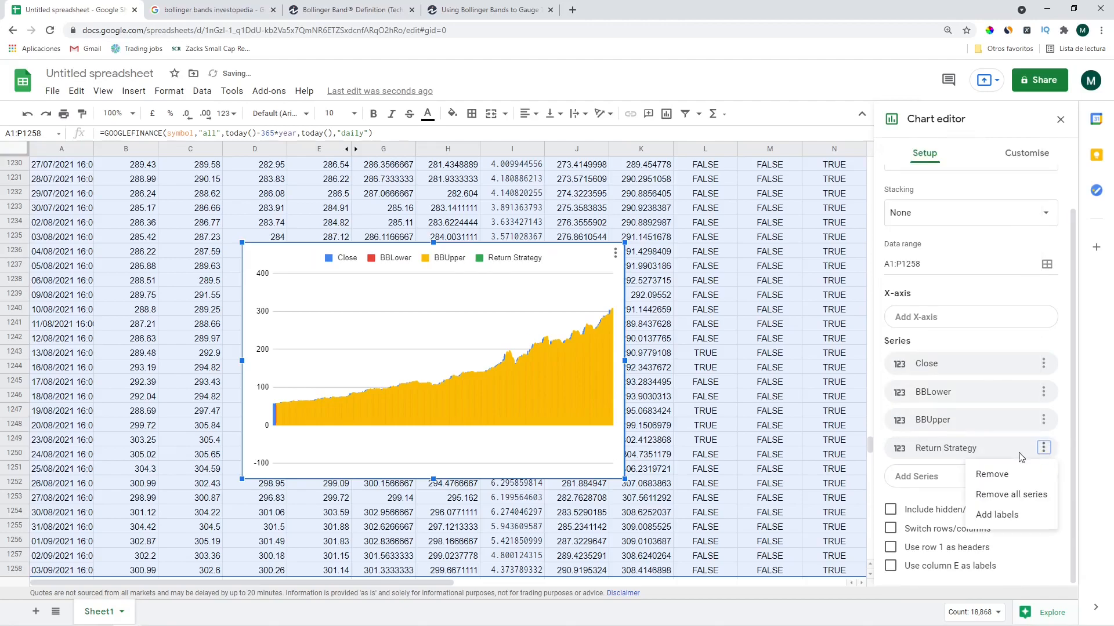
click(993, 471)
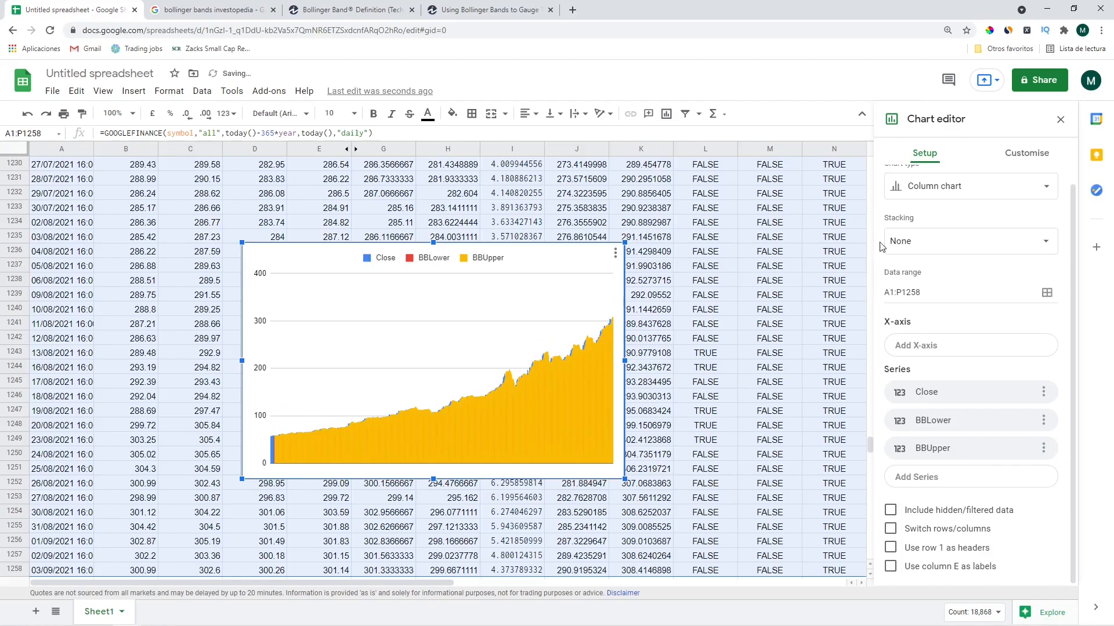
Make it a line chart with Date on the x-axis, placed beside the data in columns Q–W
scroll(922, 191, up, 1)
click(929, 216)
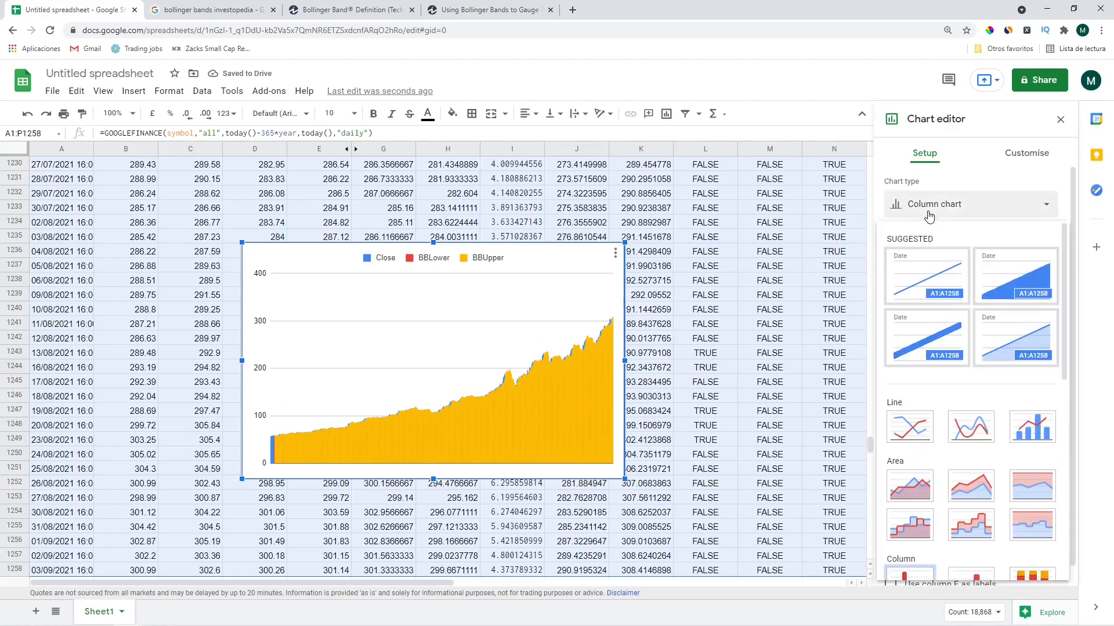
click(908, 434)
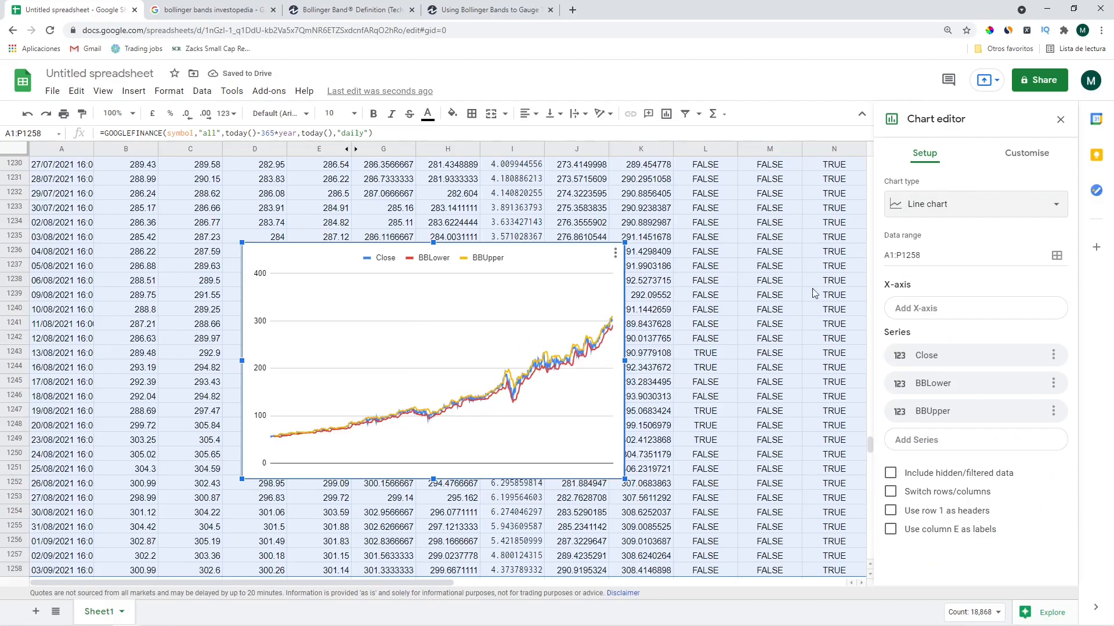
click(914, 309)
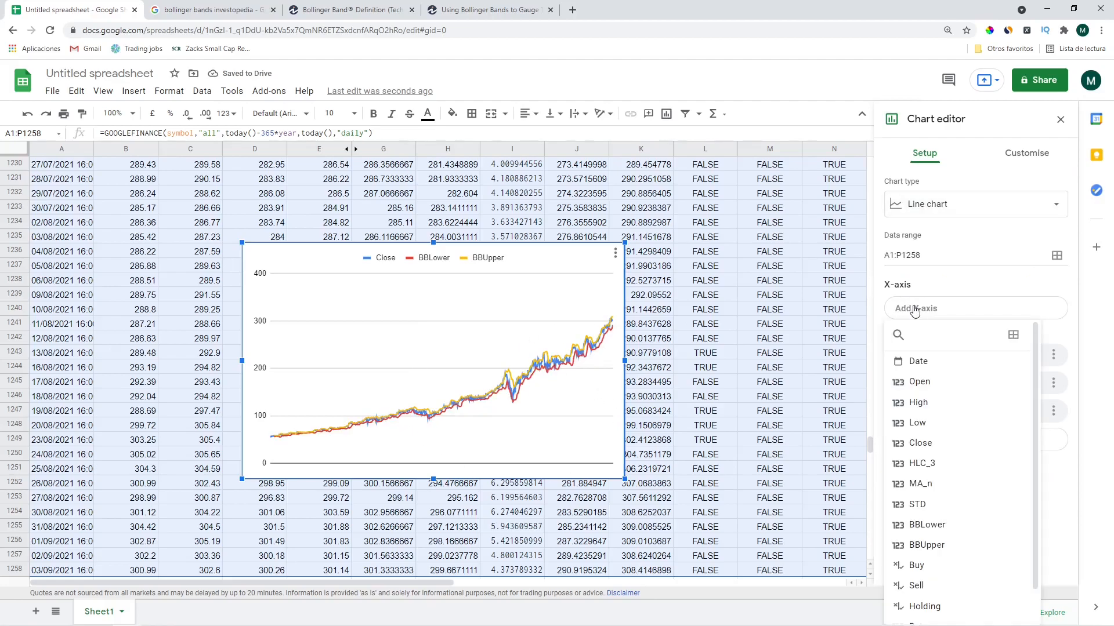
click(917, 361)
drag(323, 261, 717, 201)
scroll(521, 356, up, 1)
Enter the heading 'Parameters' in R1 above the parameter labels
click(643, 180)
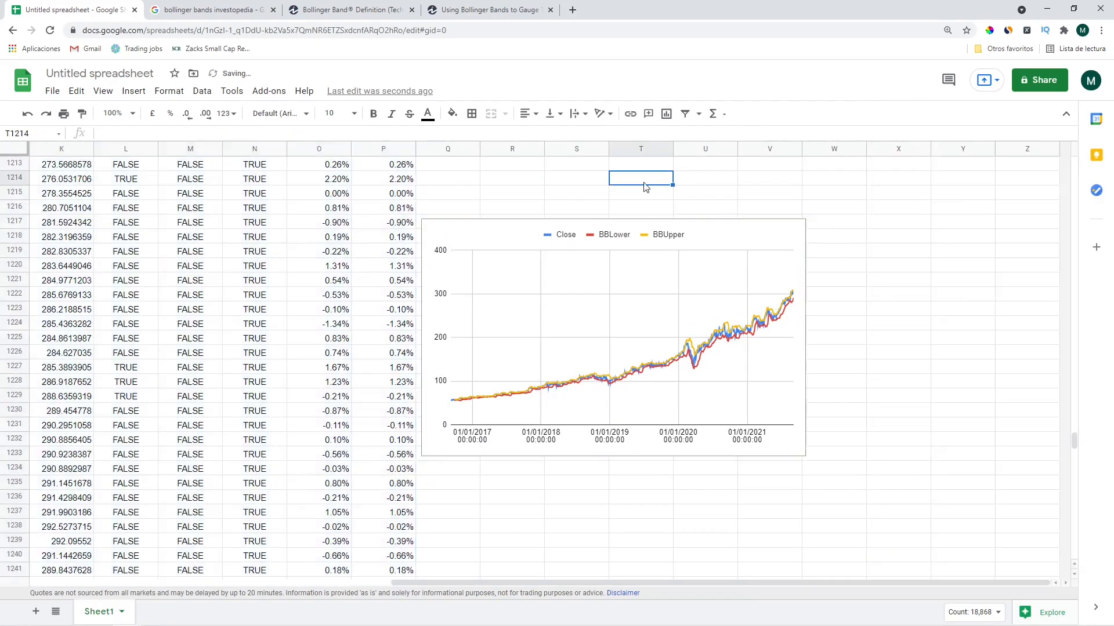
key(ctrl+Left)
key(ctrl+Up)
key(ctrl+Up)
key(Down)
key(Down)
key(Right)
key(Right)
key(Down)
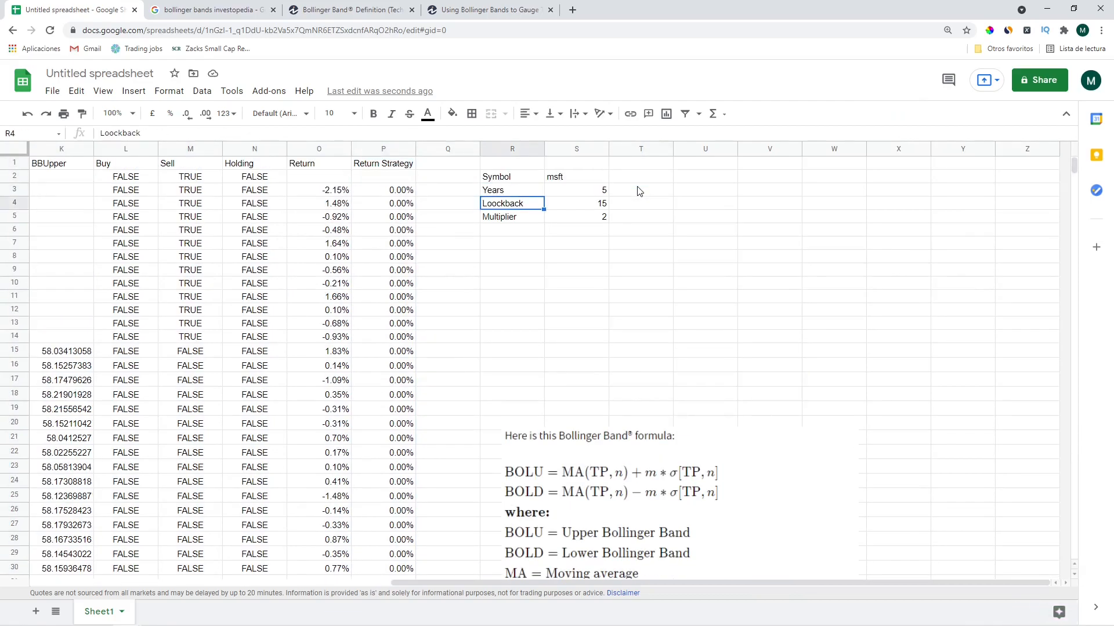
key(Down)
key(Down)
key(Down)
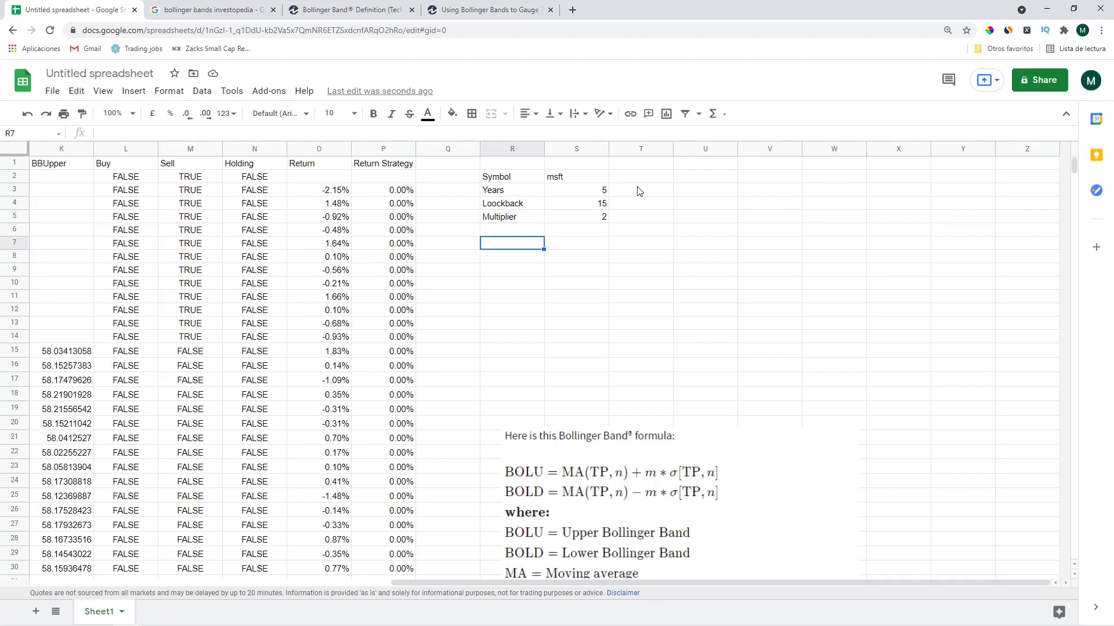
key(Left)
key(Left)
key(Left)
key(Up)
key(Up)
key(Up)
key(Right)
key(Right)
key(Right)
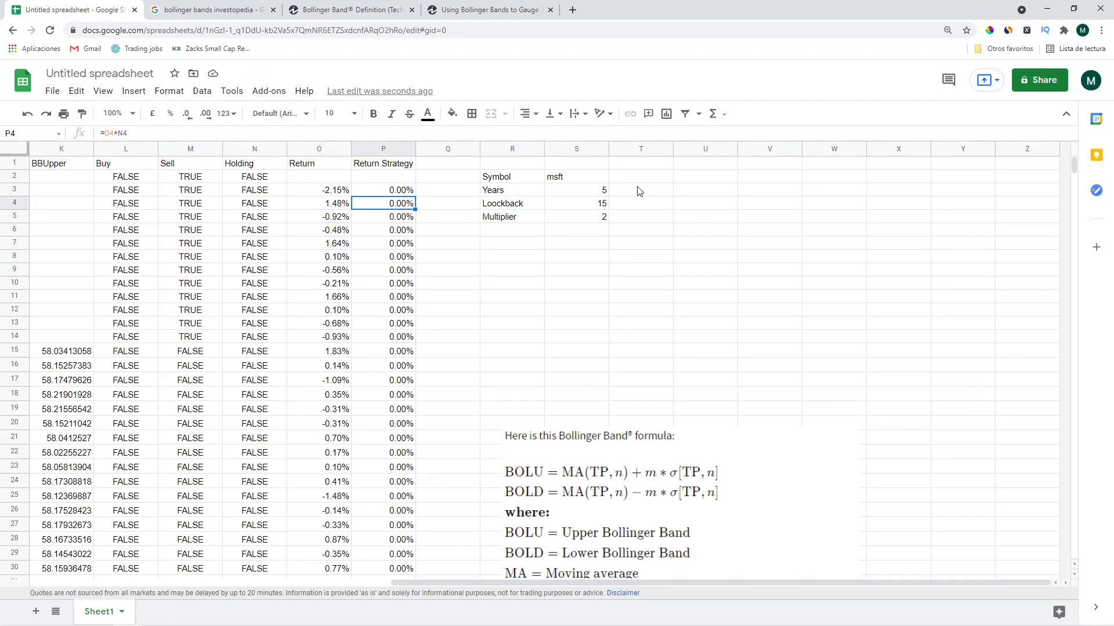
key(Down)
key(Down)
key(Down)
key(Down)
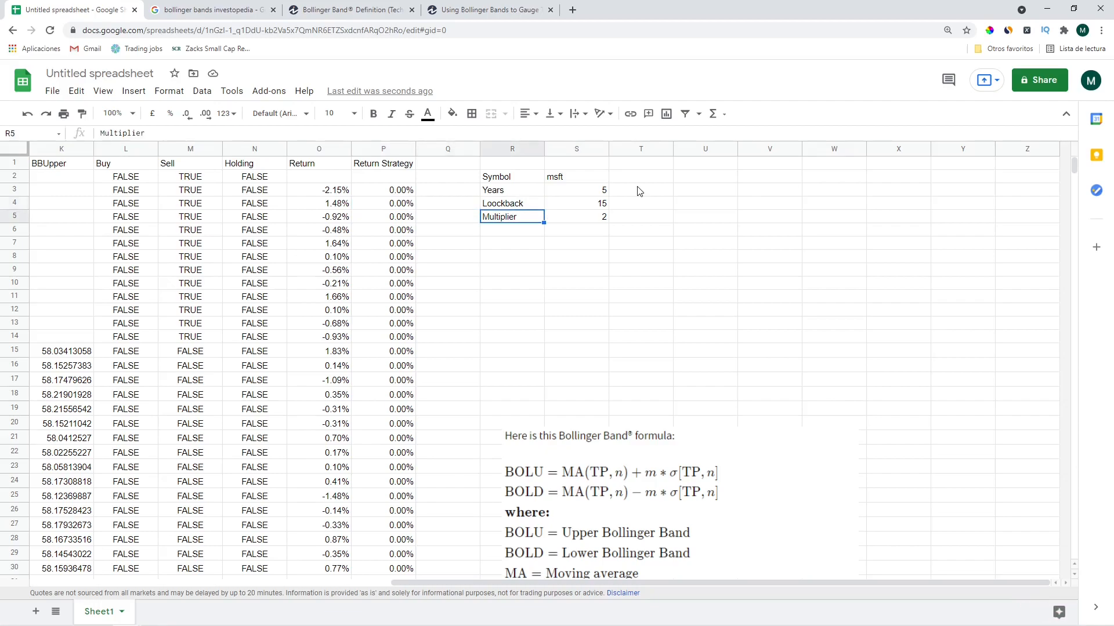
key(Up)
key(Up)
key(Up)
key(Up)
key(Up)
key(Up)
key(Up)
text(Parame)
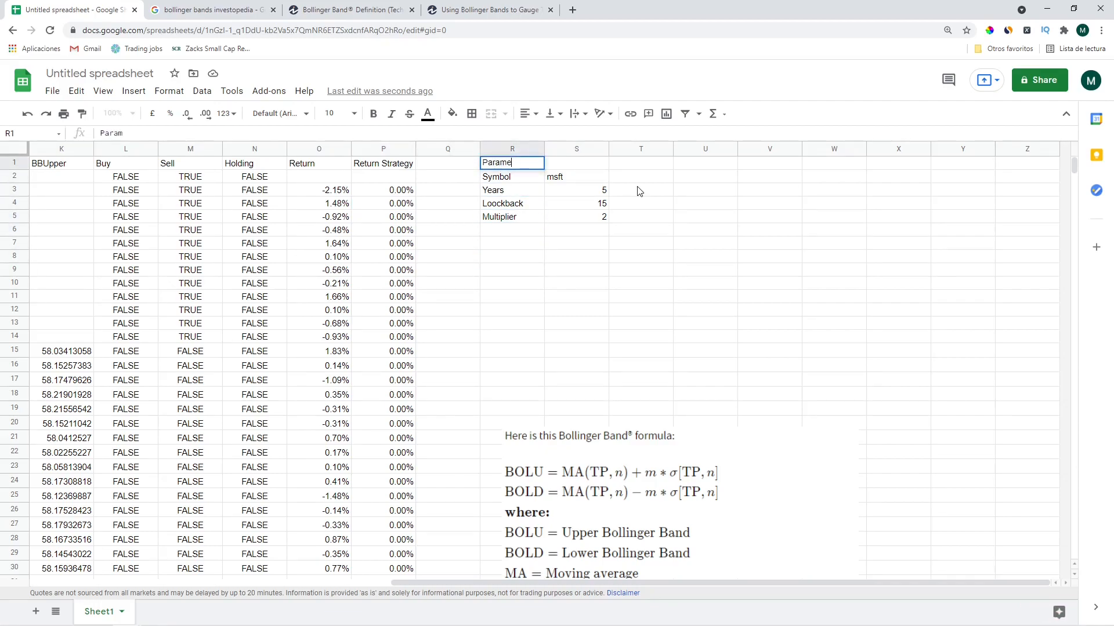
text(ters)
key(Return)
Bold the Parameters heading and italicise the four parameter labels R2:R5
key(shift+Down)
key(shift+Down)
key(shift+Down)
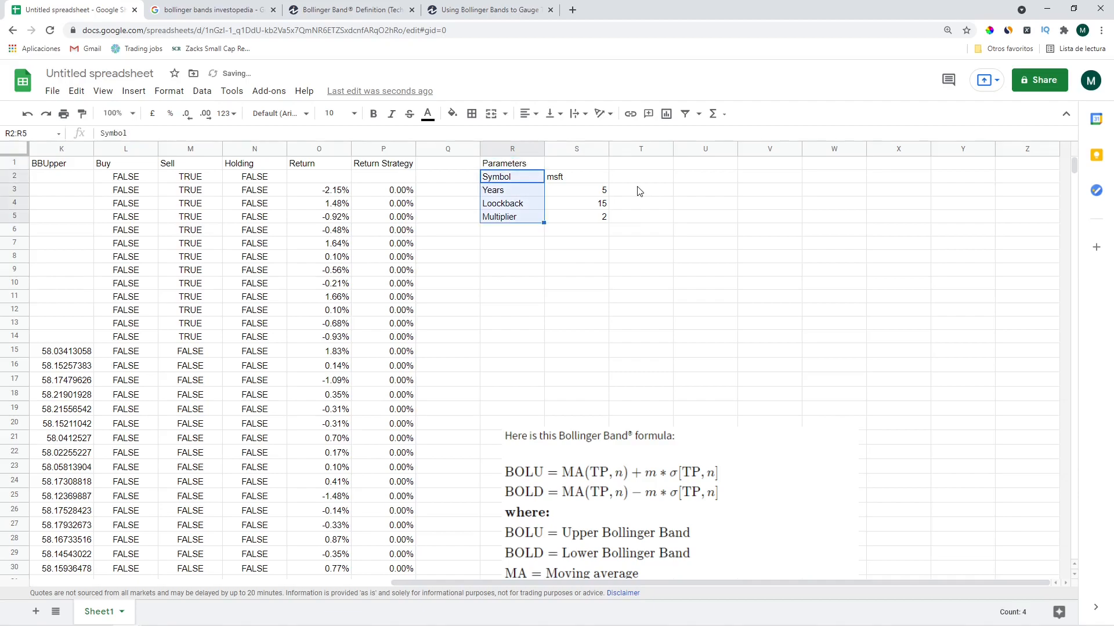
key(ctrl+b)
key(Up)
key(ctrl+b)
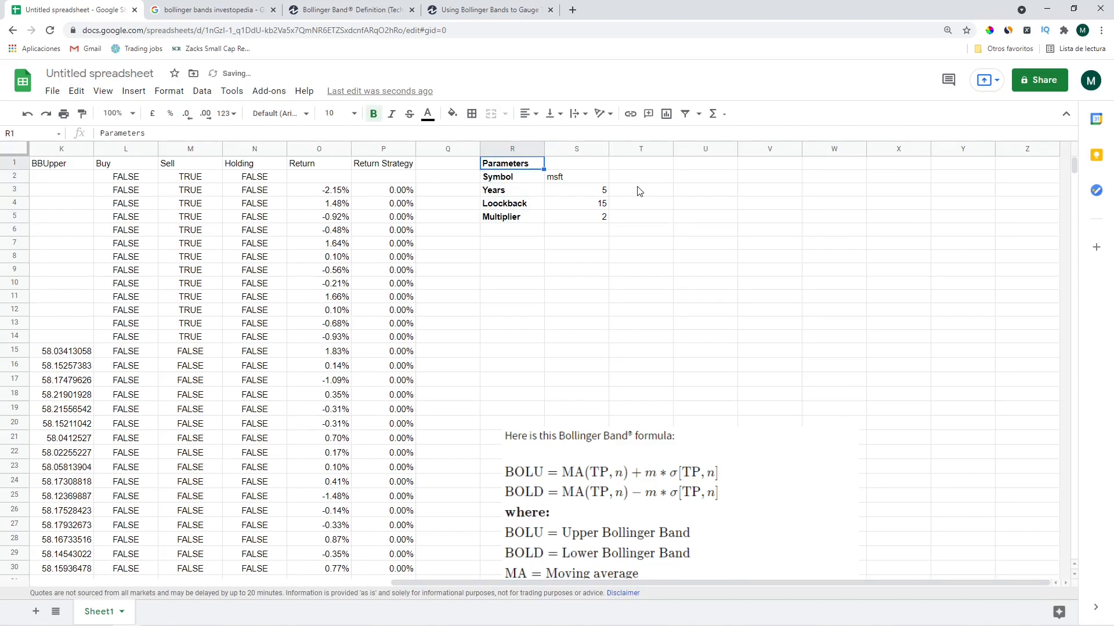
key(Down)
key(shift+Down)
key(shift+Down)
key(shift+Down)
key(ctrl+b)
key(ctrl+i)
key(Down)
Enter the heading 'Returns' in R8
key(Down)
key(Down)
key(Down)
key(Down)
key(Down)
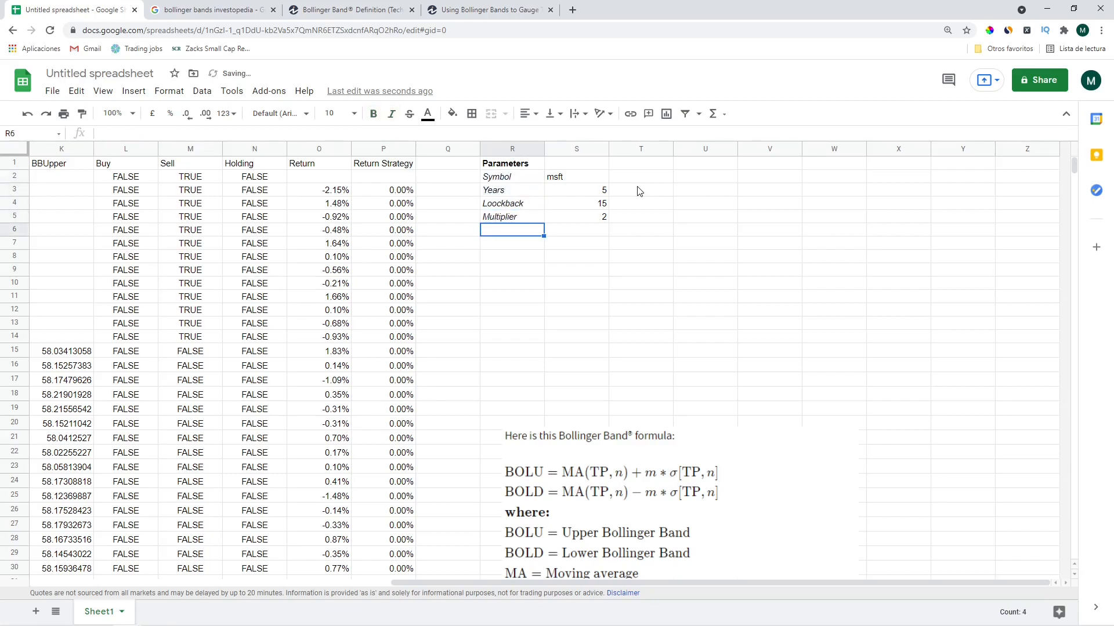
text(Returns)
key(Return)
key(Up)
Bold the Returns heading and add 'Buy and Hold' and 'Strategy' labels beneath it
key(ctrl+b)
key(Down)
text(Buy)
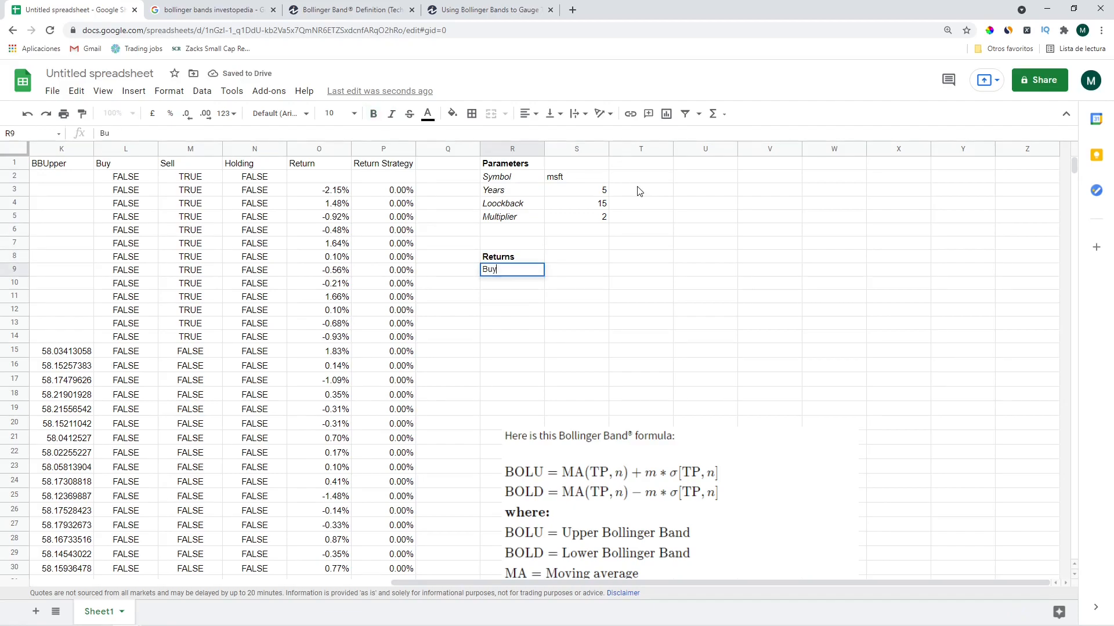
text( and Hold)
key(Return)
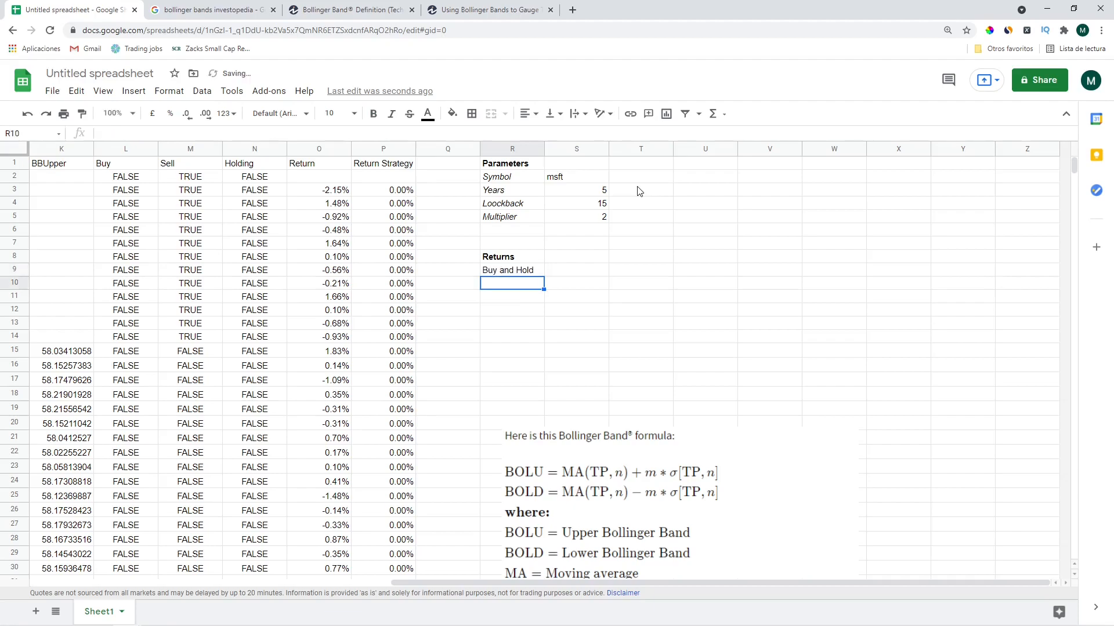
text(Strategy)
key(Return)
key(Up)
key(Up)
Sum the whole Return column for Buy and Hold, giving 165.70%
key(Right)
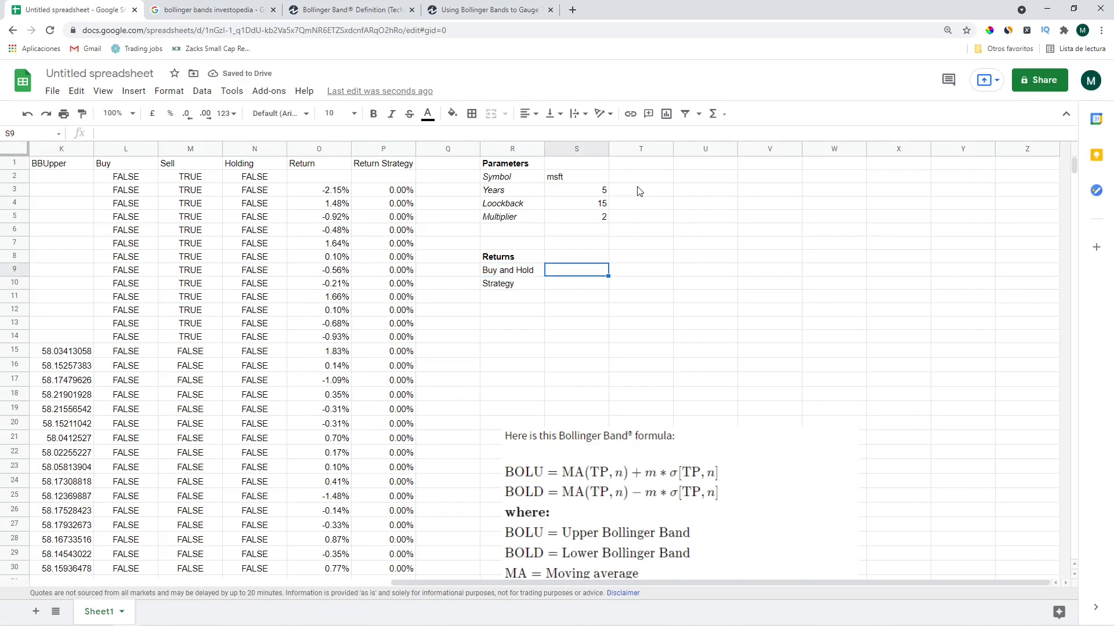
text(=sum()
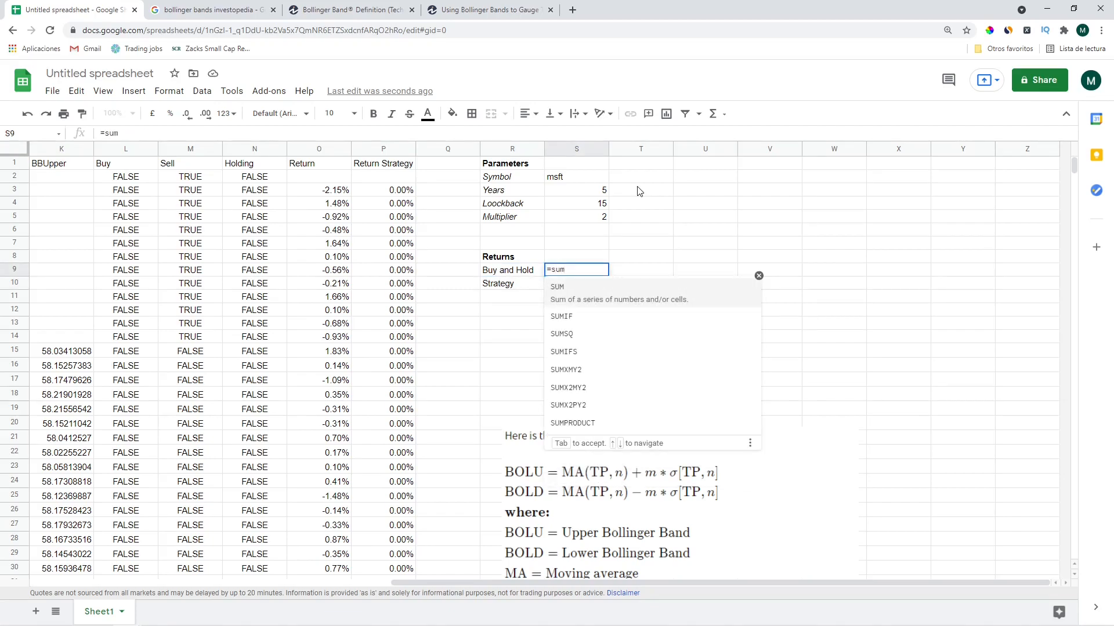
key(Left)
key(Left)
key(Left)
key(Left)
key(Up)
key(Up)
key(Up)
key(Up)
key(Up)
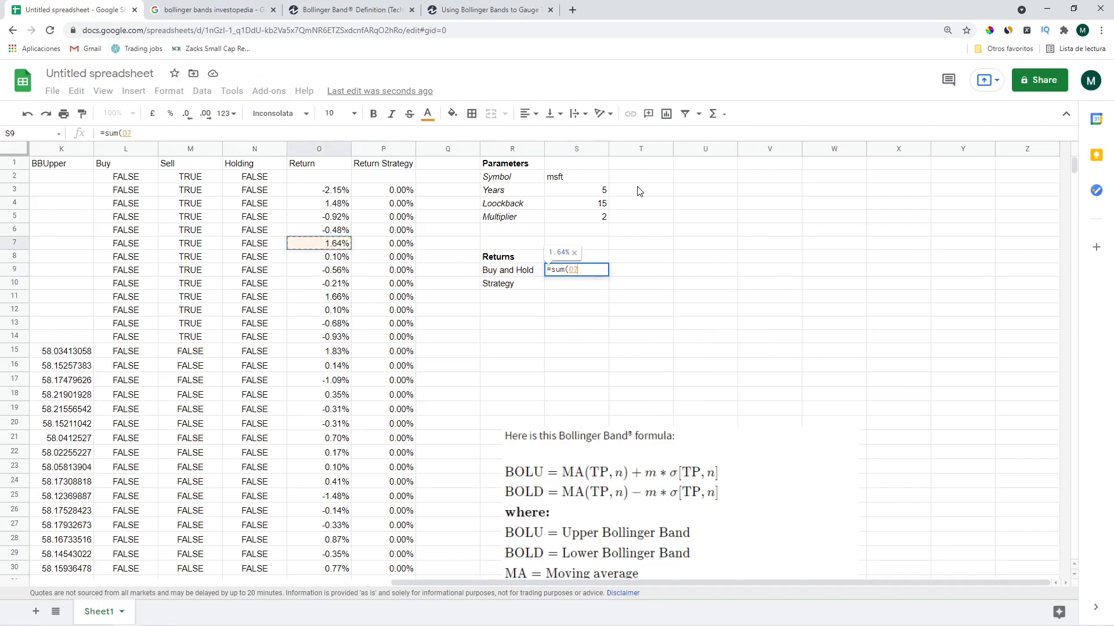
key(Up)
key(Up)
key(shift+Down)
key(ctrl+shift+Down)
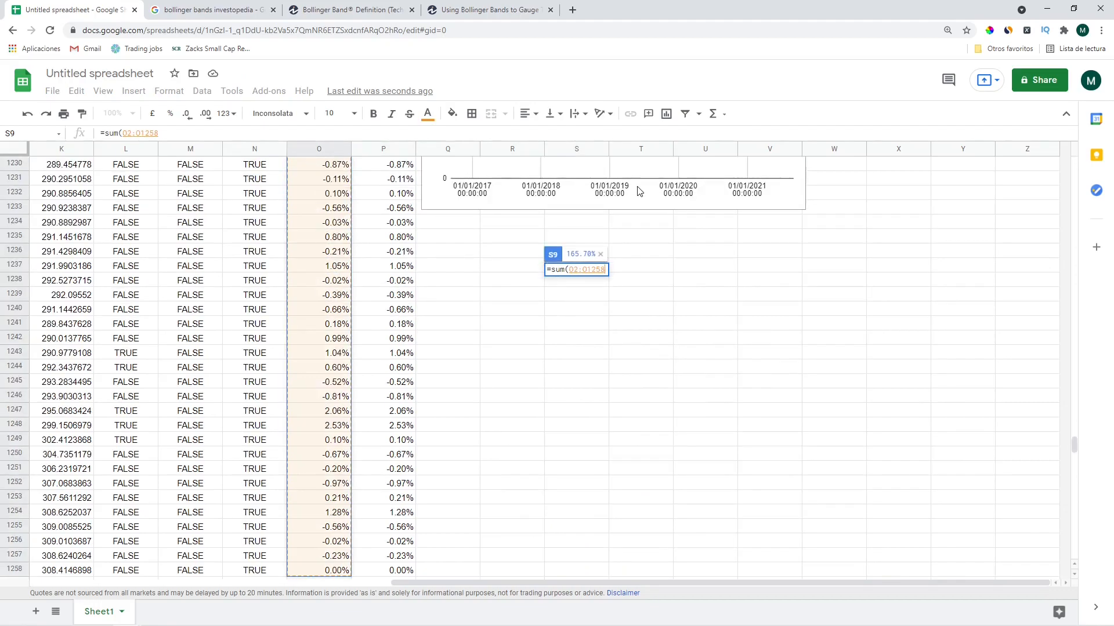
key(Return)
key(Up)
key(Up)
key(Up)
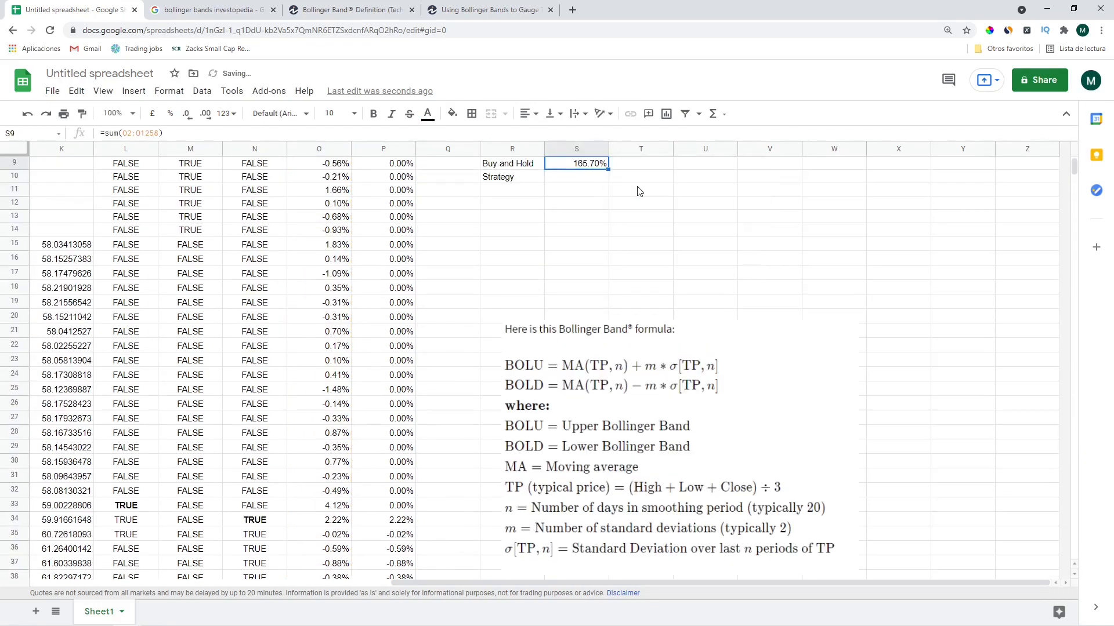
Enter =sum(P2:P1258) for Strategy, giving 67.18%, and check both formulas
key(Down)
key(Down)
key(Down)
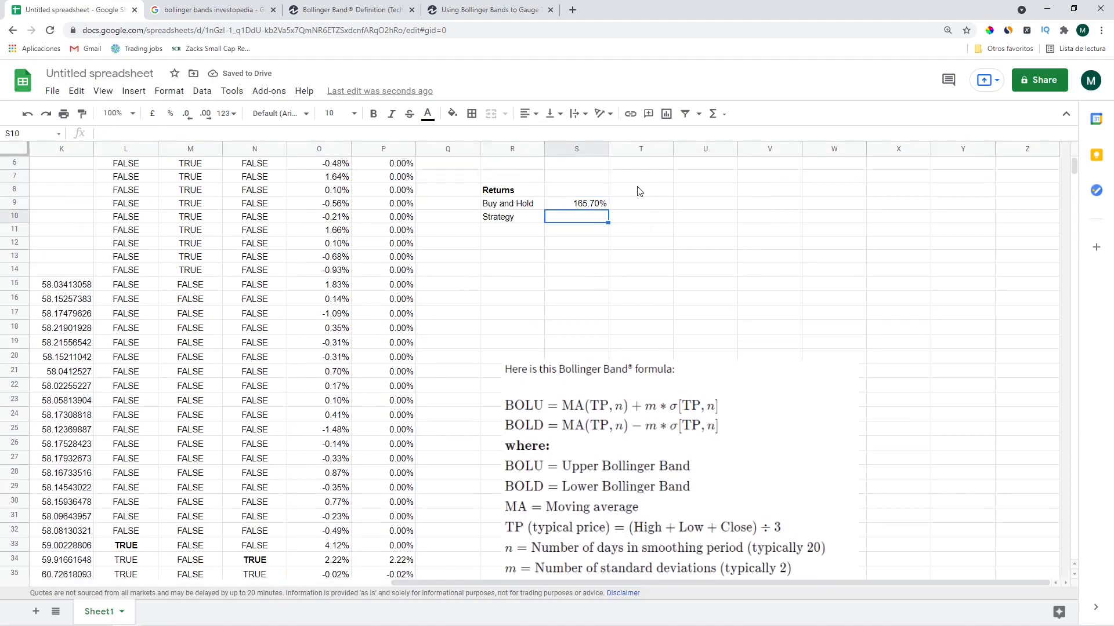
text(=sum()
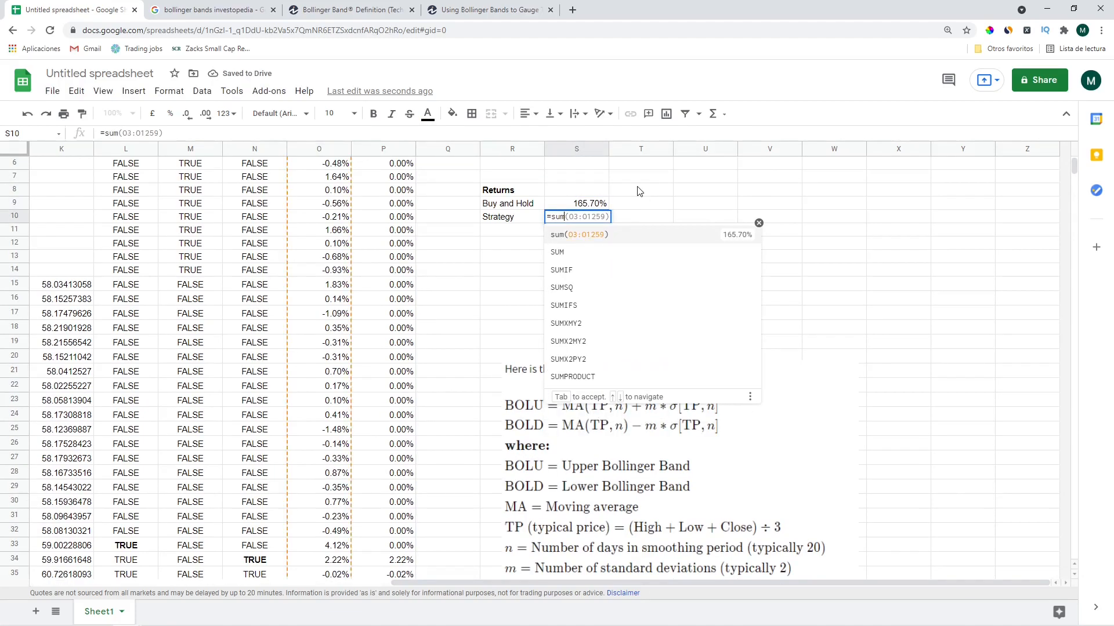
key(Up)
key(Up)
key(Up)
key(Up)
key(Left)
key(Left)
key(Left)
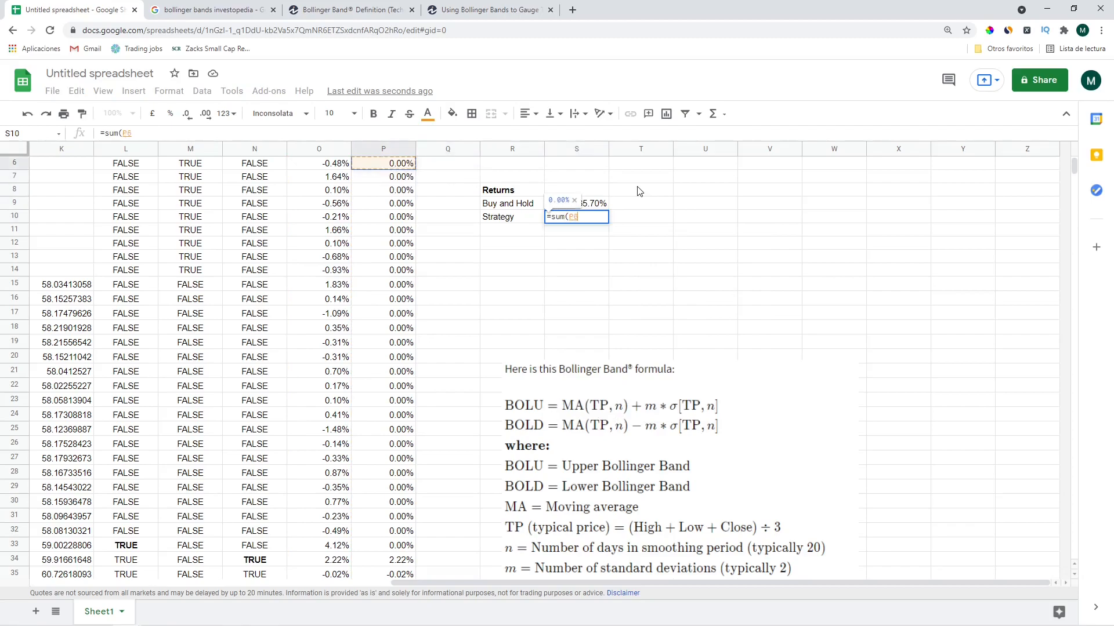
key(Up)
key(Up)
key(Up)
key(Up)
key(Up)
key(Down)
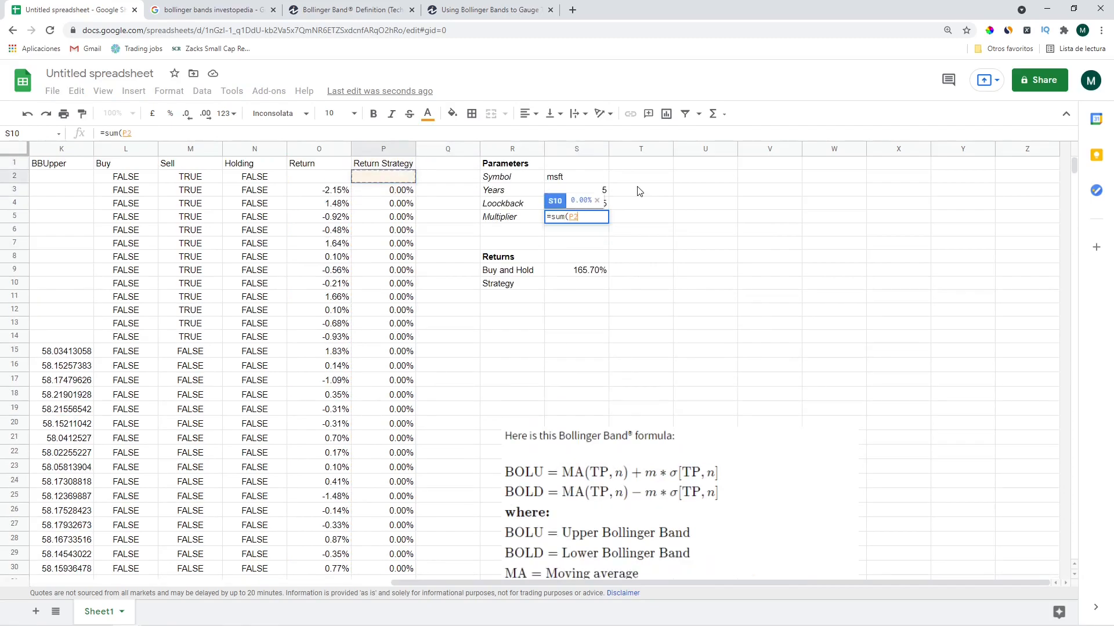
key(ctrl+shift+Down)
key(Return)
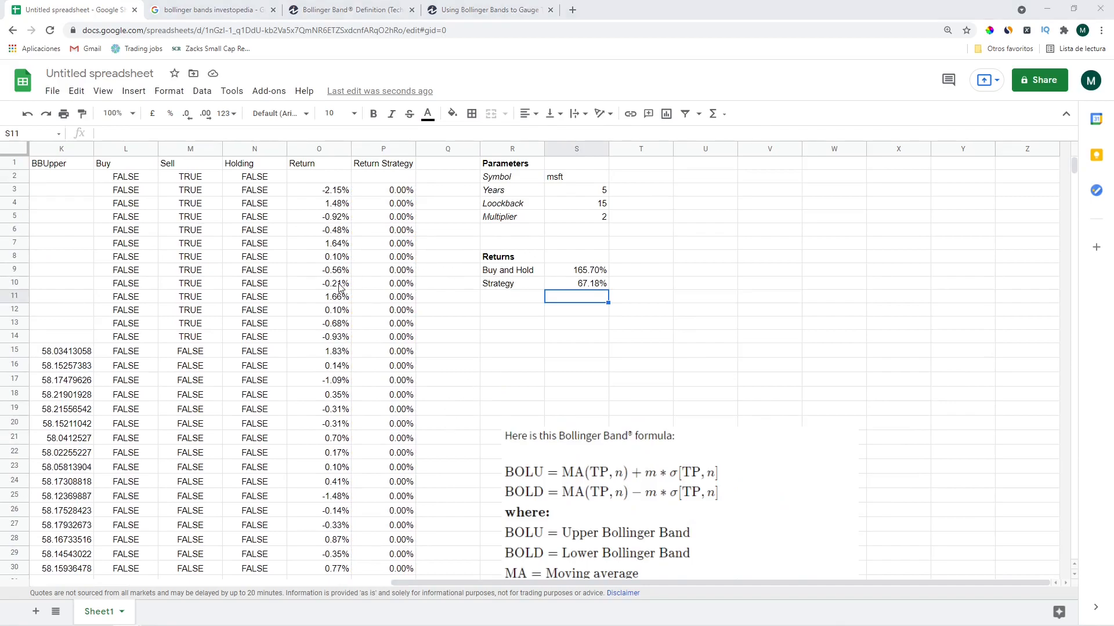
click(572, 275)
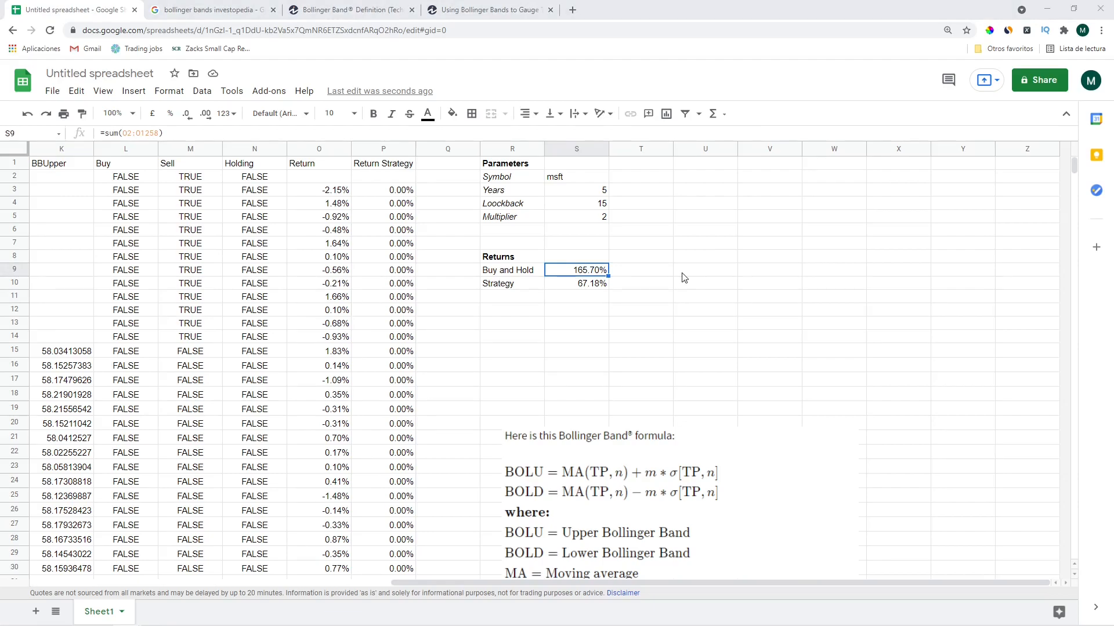
click(639, 272)
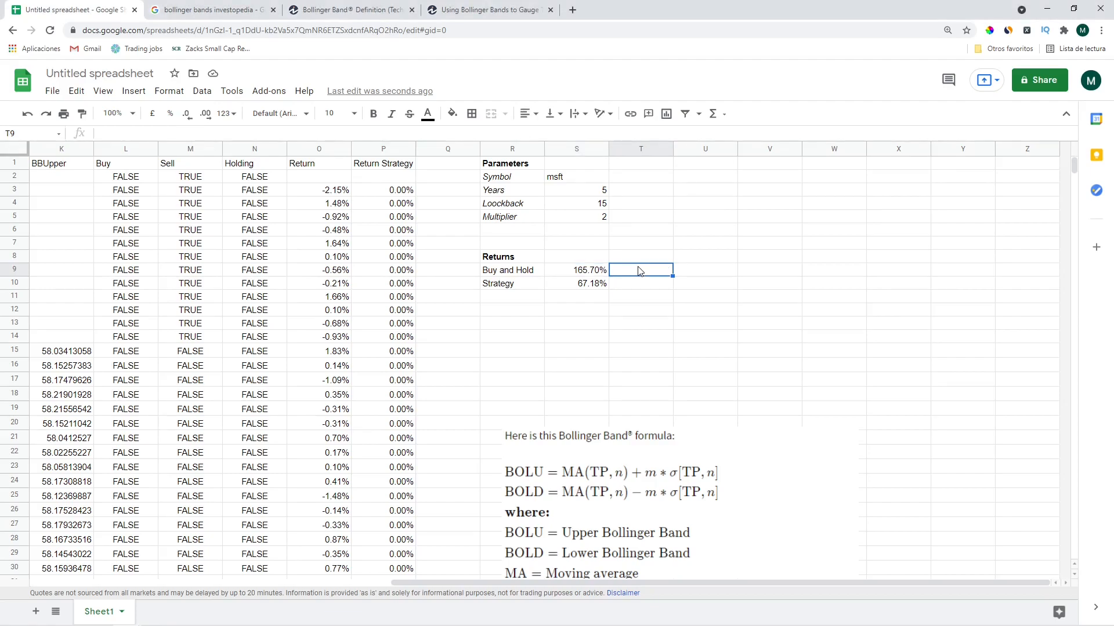
Add a check formula below the returns dividing the last Close (E1258) by the first Close (E2)
key(Left)
key(Down)
key(Down)
key(Down)
text(=)
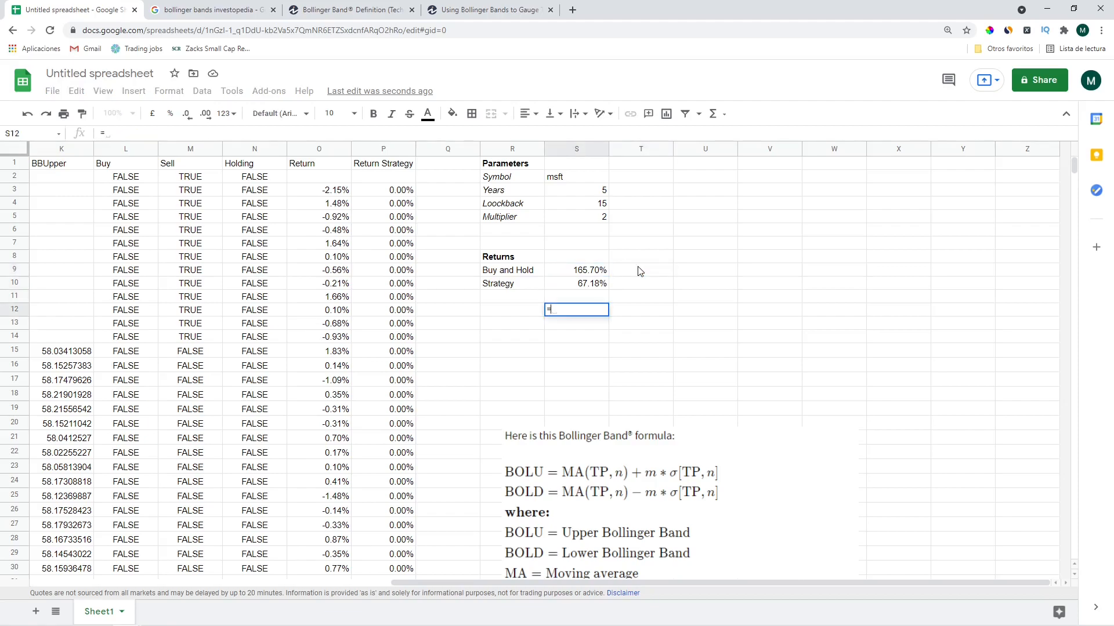
key(Left)
key(Left)
key(Left)
key(Left)
key(Left)
key(Left)
key(Left)
key(Left)
key(Left)
key(Left)
key(Left)
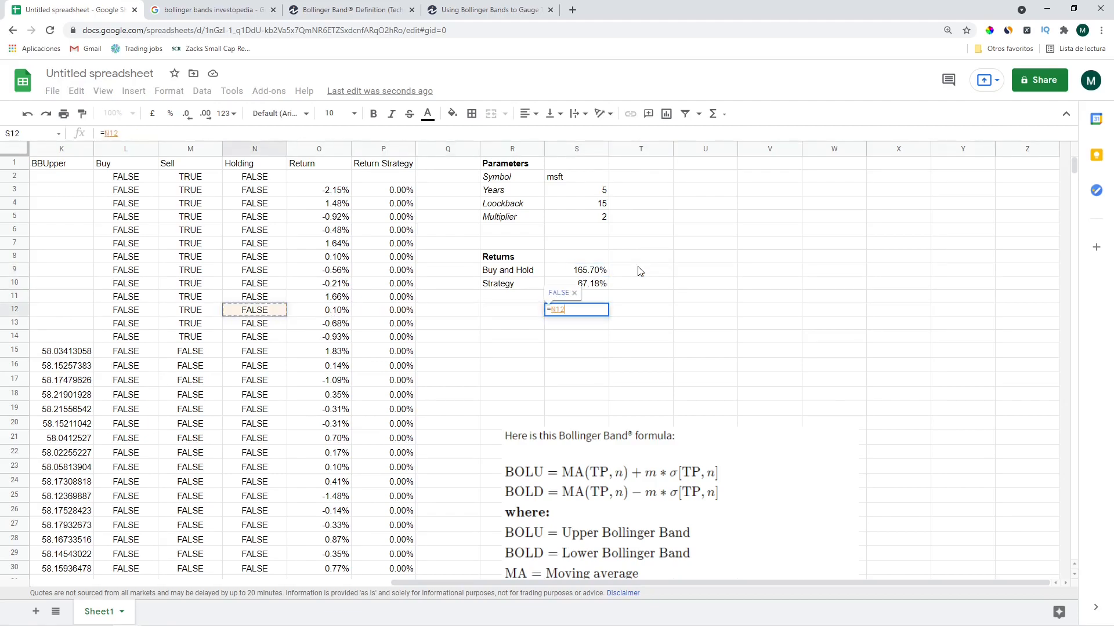
key(Left)
key(Left)
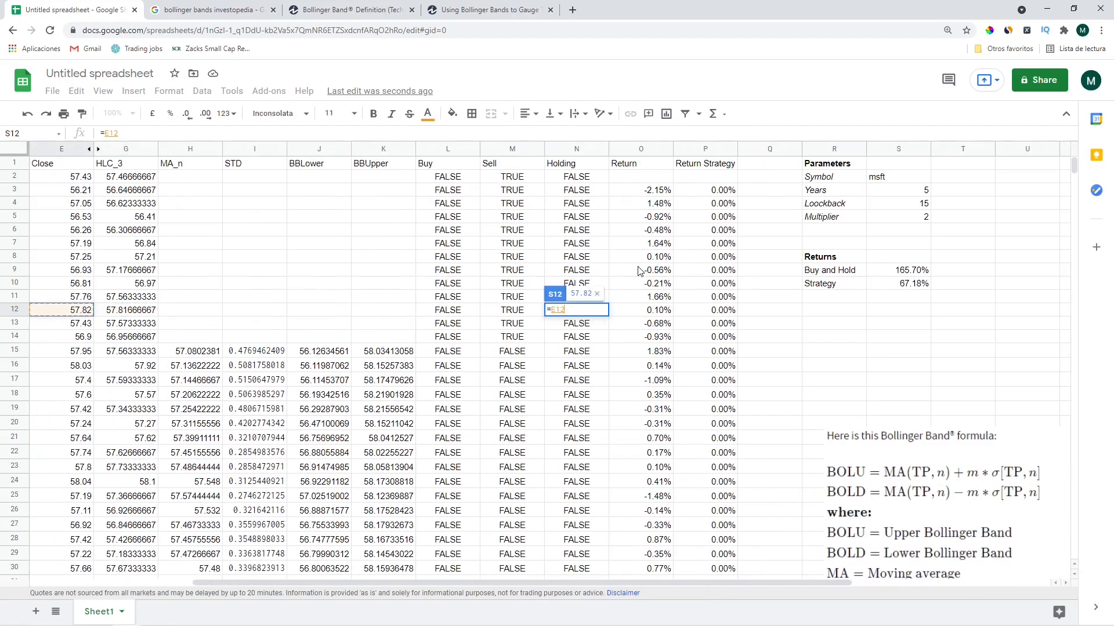
key(ctrl+Down)
text(/)
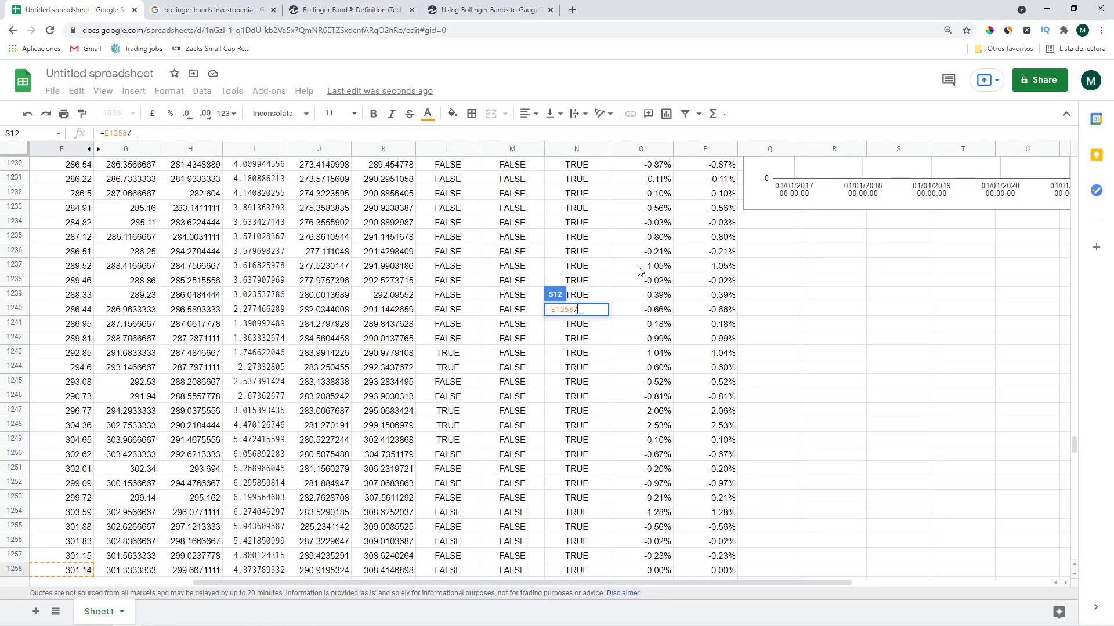
key(Up)
key(Left)
key(Left)
key(Left)
key(Left)
key(Left)
key(ctrl+Up)
key(ctrl+Left)
key(Down)
key(Right)
key(Right)
key(Right)
key(Right)
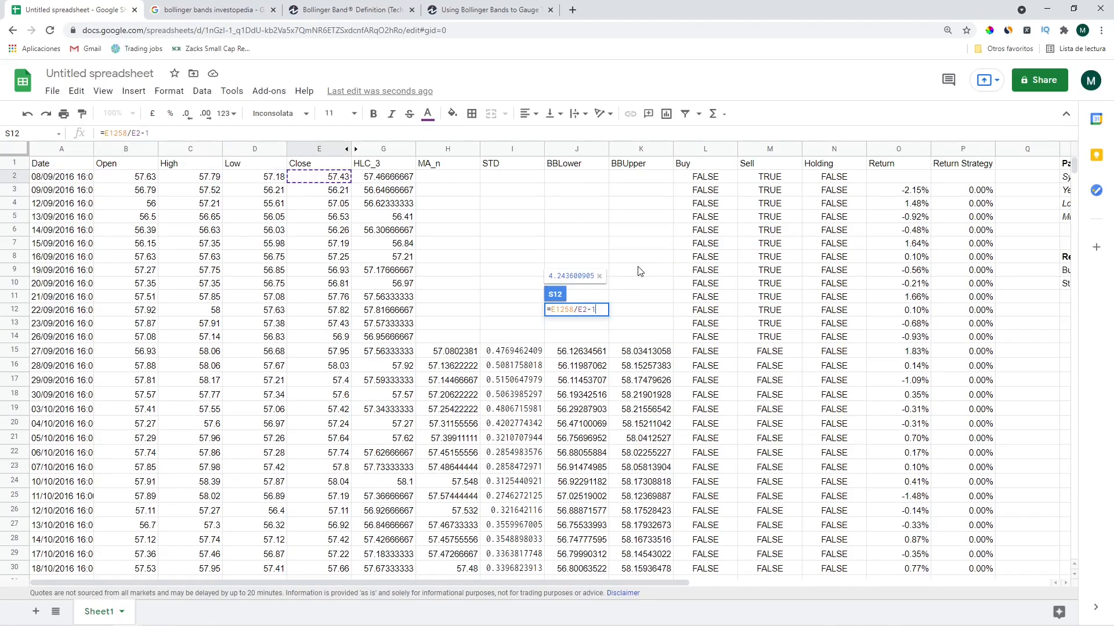
key(Return)
key(Right)
key(Right)
key(Left)
key(Up)
key(Left)
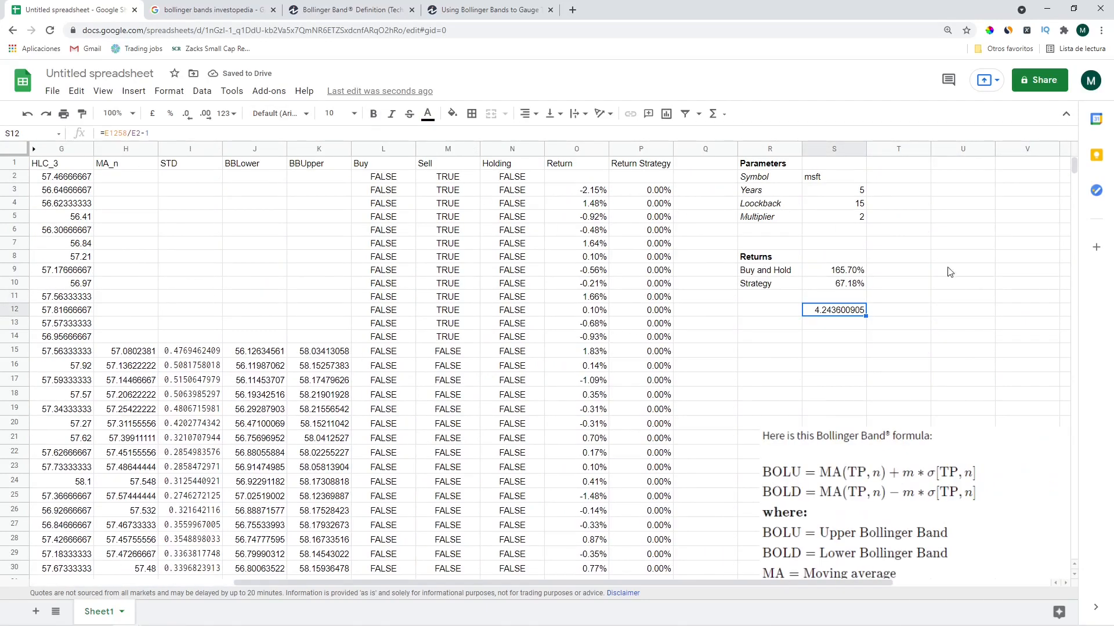
Compound the Buy and Hold return as =exp(sum(...))-1 and delete the price-ratio check value
click(842, 271)
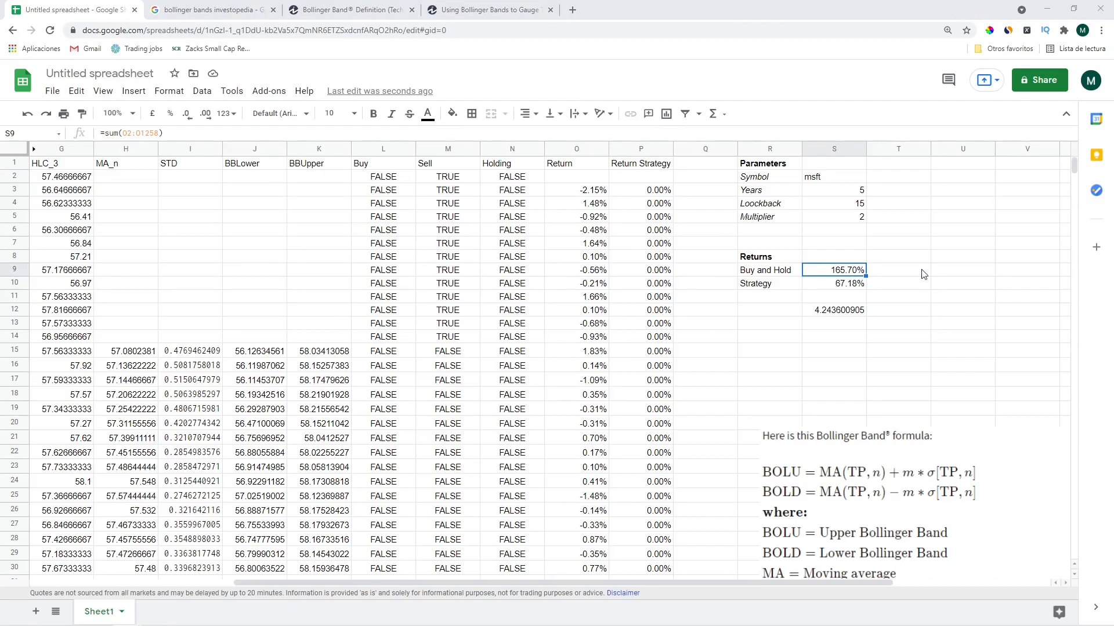
click(103, 132)
text(exp()
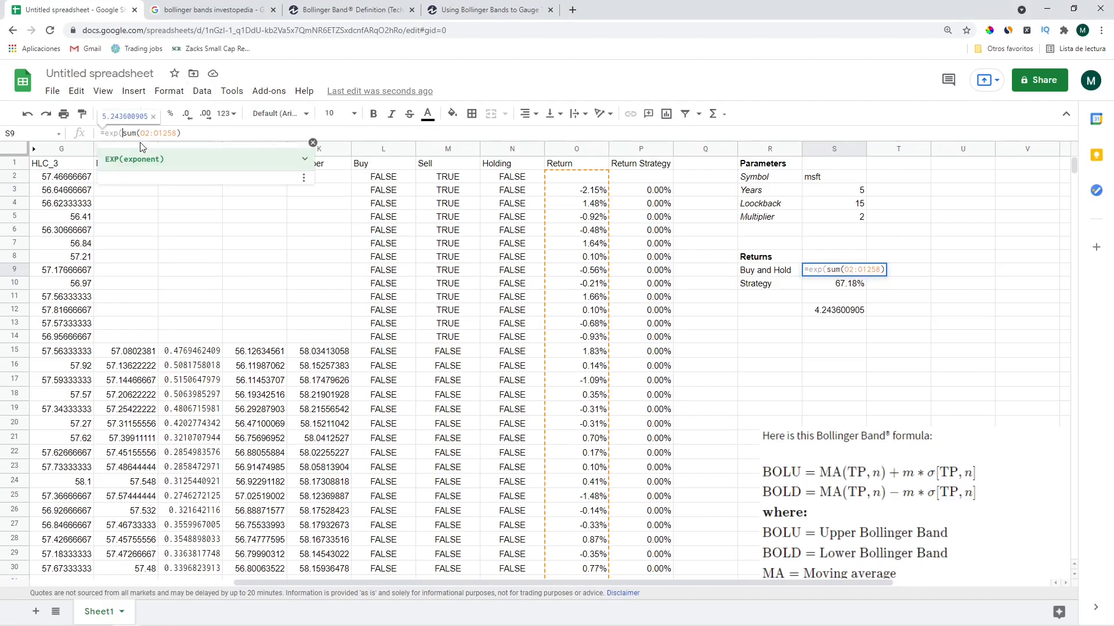
key(End)
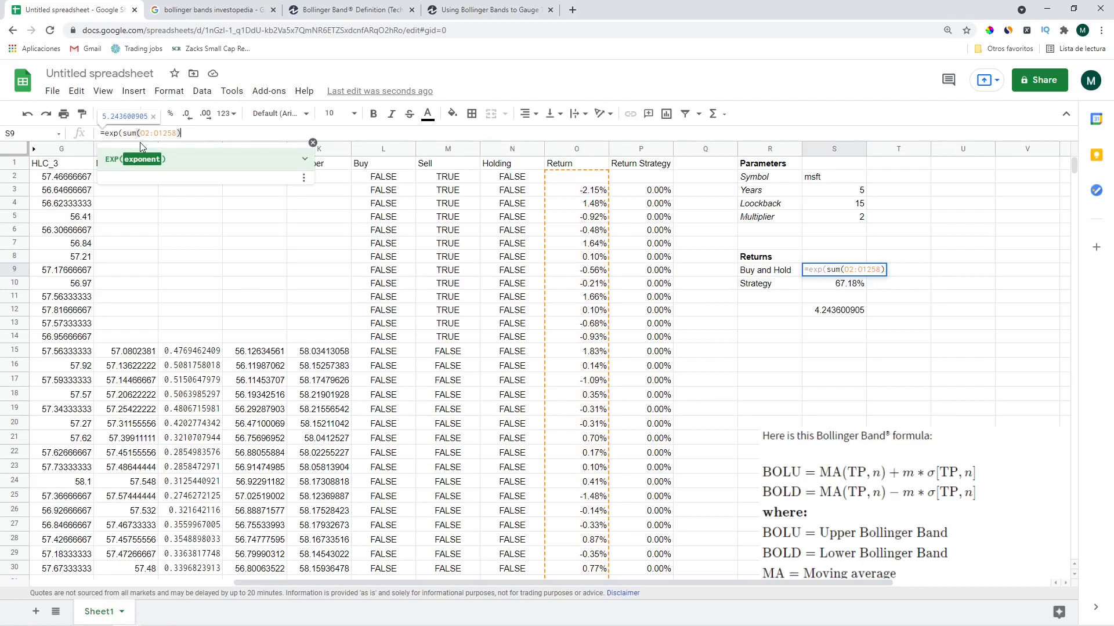
text()-1)
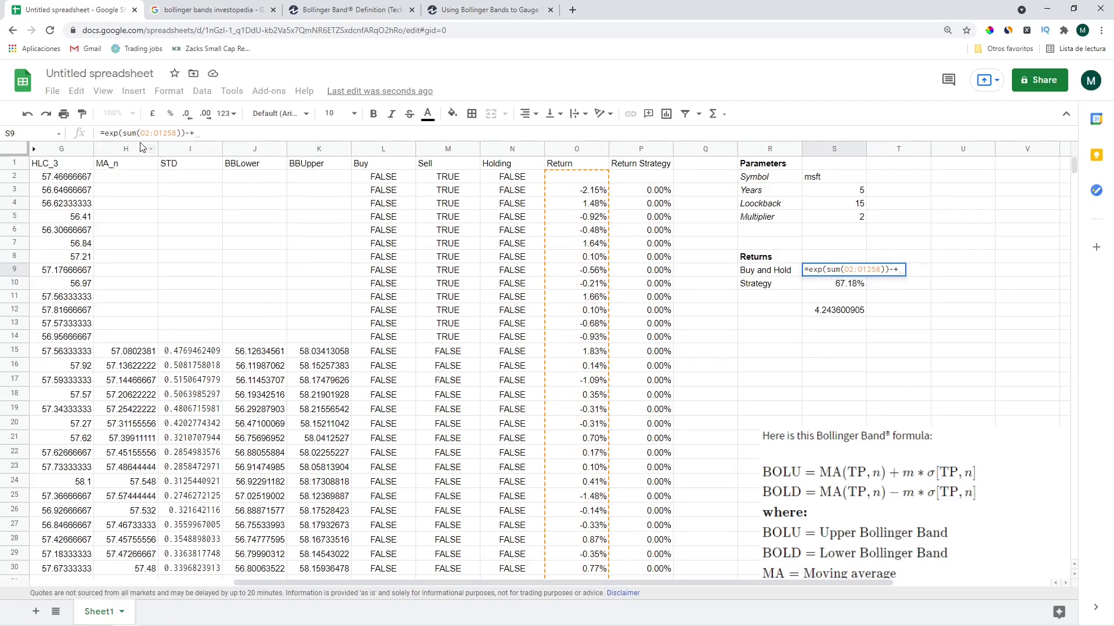
key(Return)
key(Up)
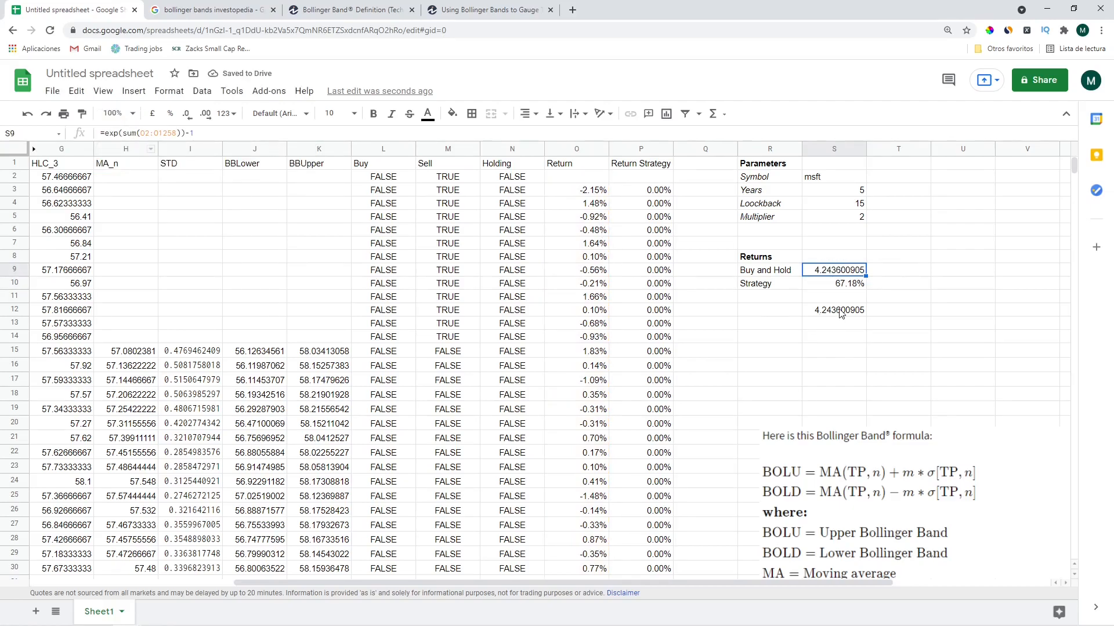
ctrl+click(835, 316)
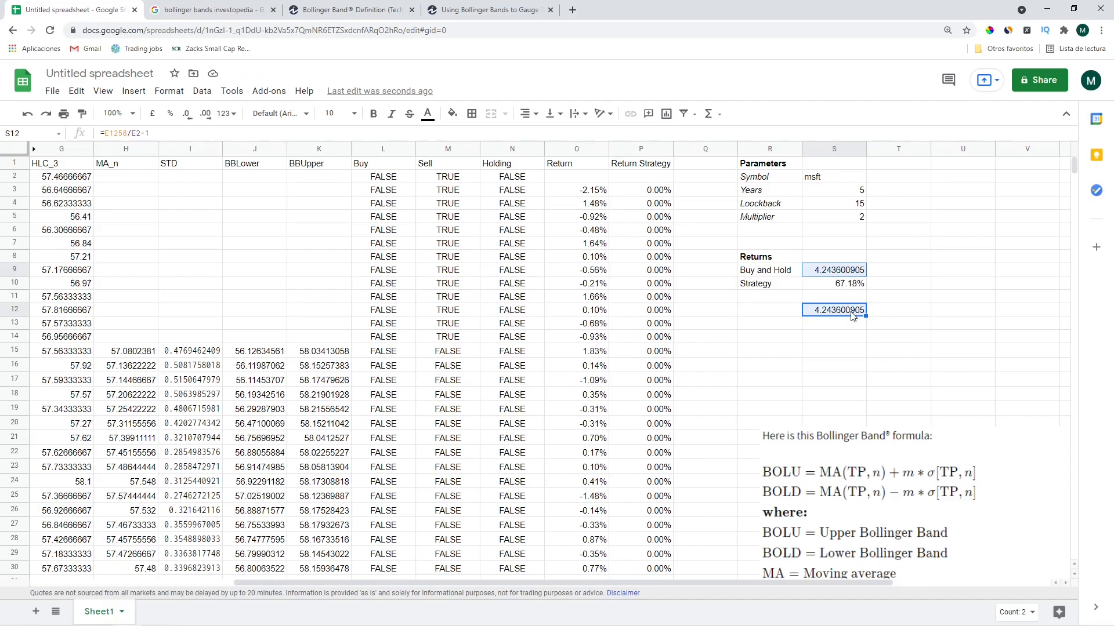
click(852, 316)
key(Delete)
Compound the Strategy return the same way, wrapping its sum as =exp(sum(...))-1
key(Up)
key(Up)
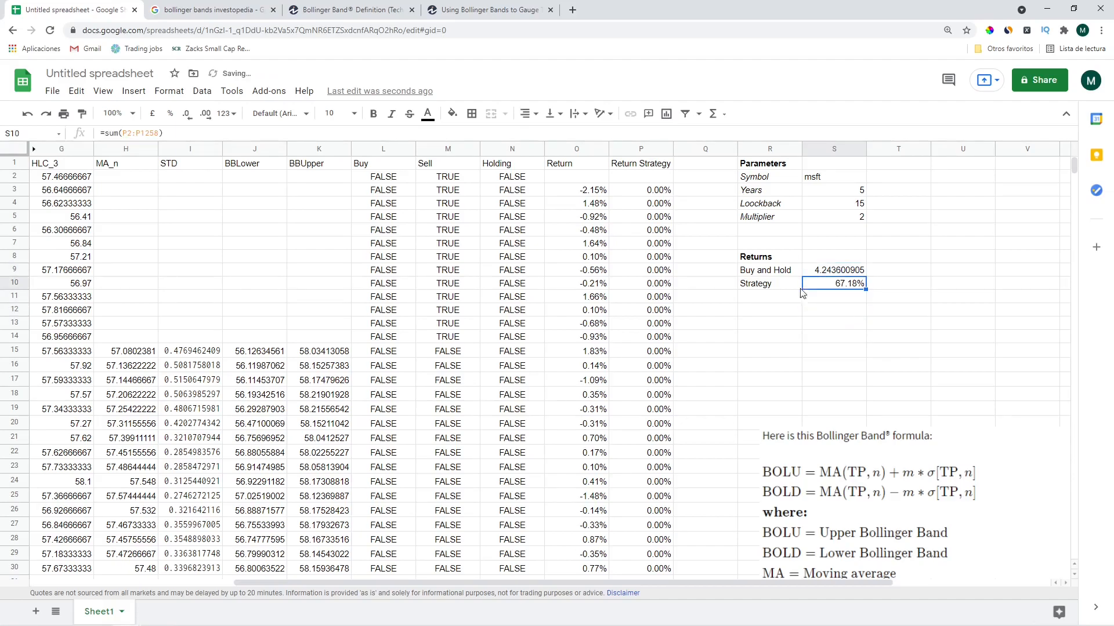
click(109, 133)
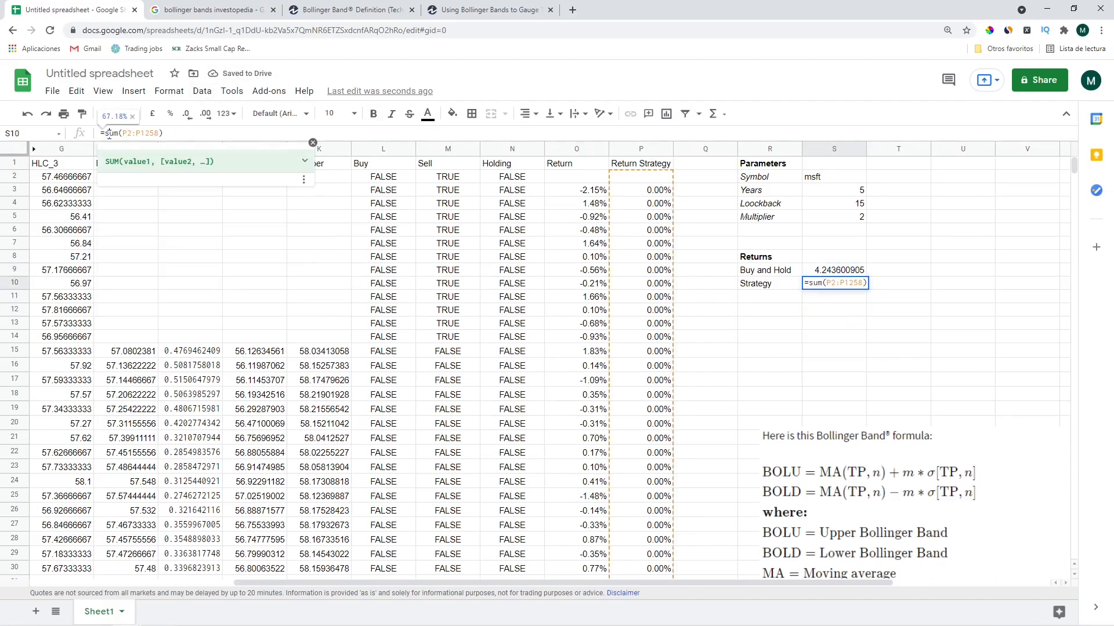
text(exp()
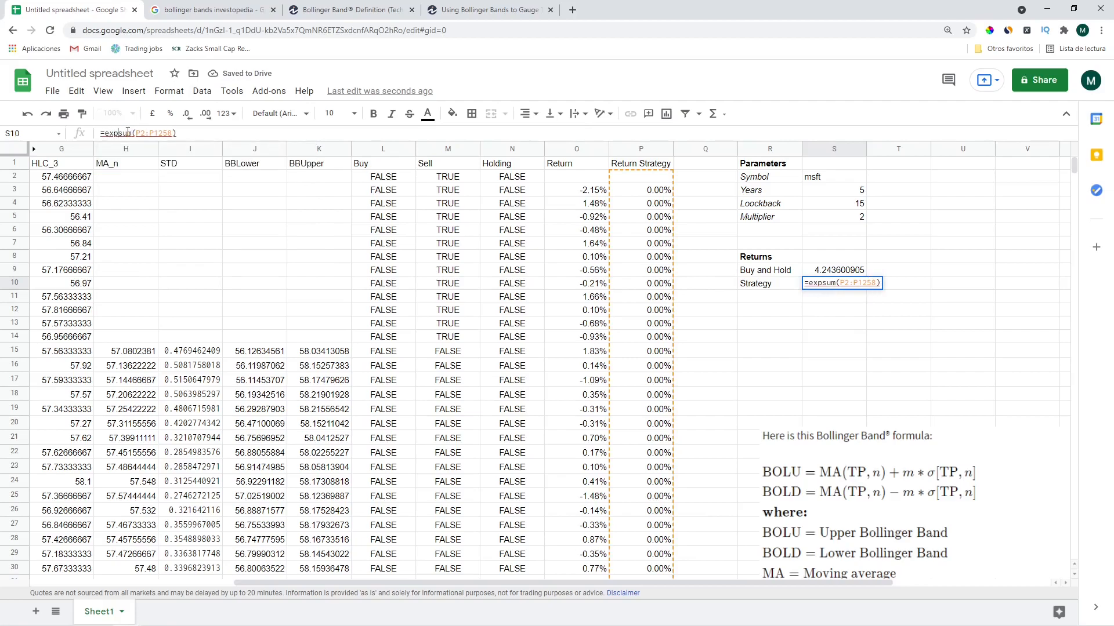
key(End)
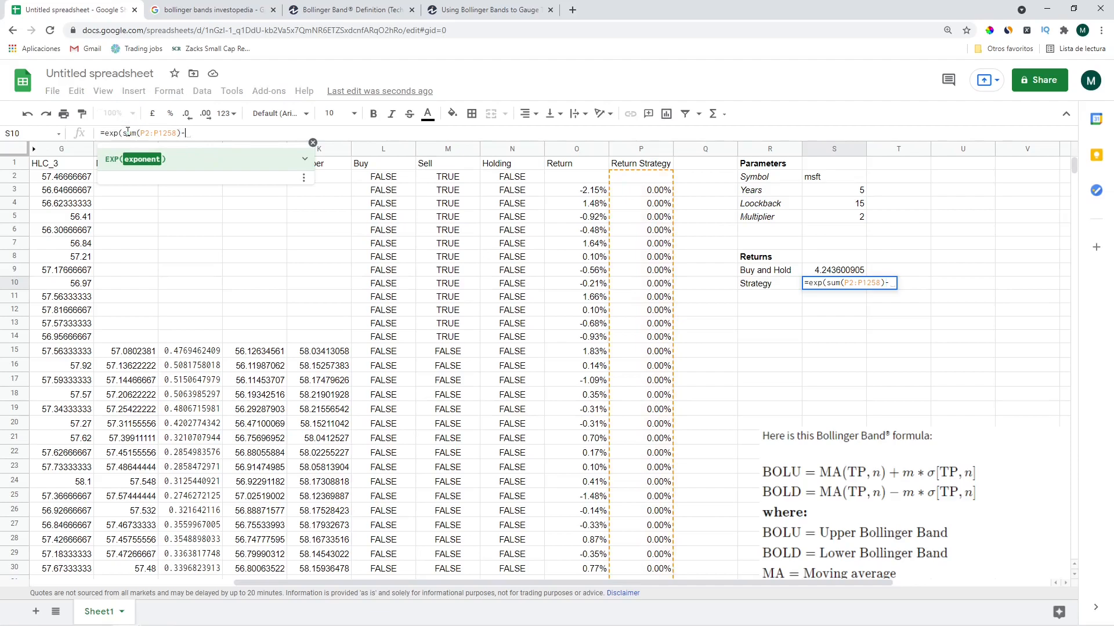
text()-1)
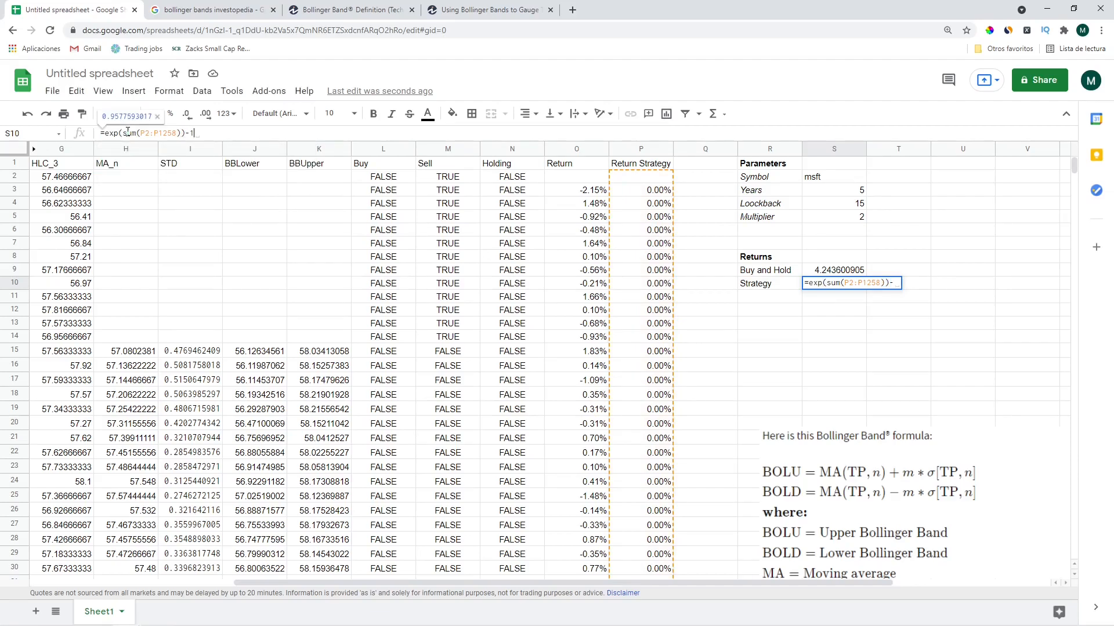
key(Return)
key(Up)
key(Up)
Format both returns as percentages and italicize the Buy and Hold and Strategy labels
key(shift+Down)
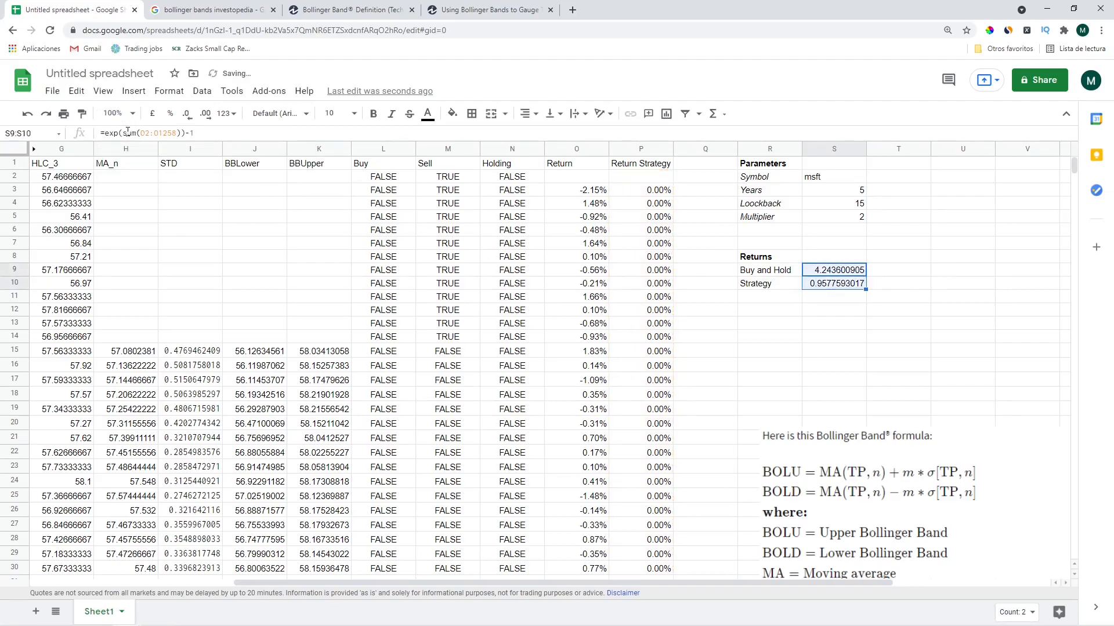
click(171, 114)
drag(757, 258, 775, 287)
click(770, 274)
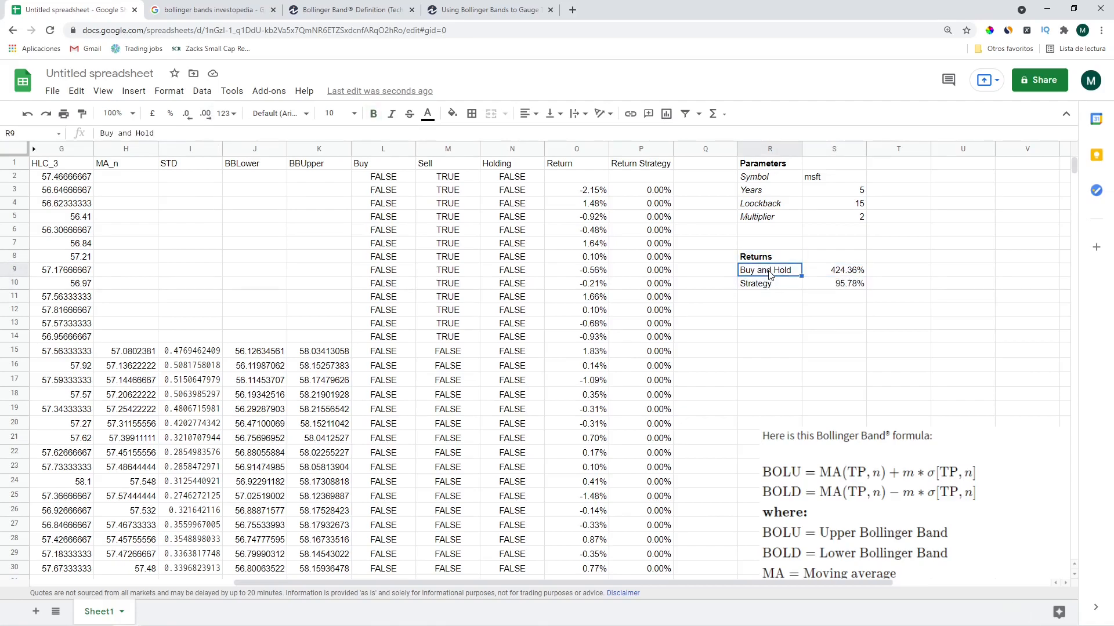
key(shift+Down)
key(ctrl+i)
key(Up)
key(Up)
key(Up)
key(Left)
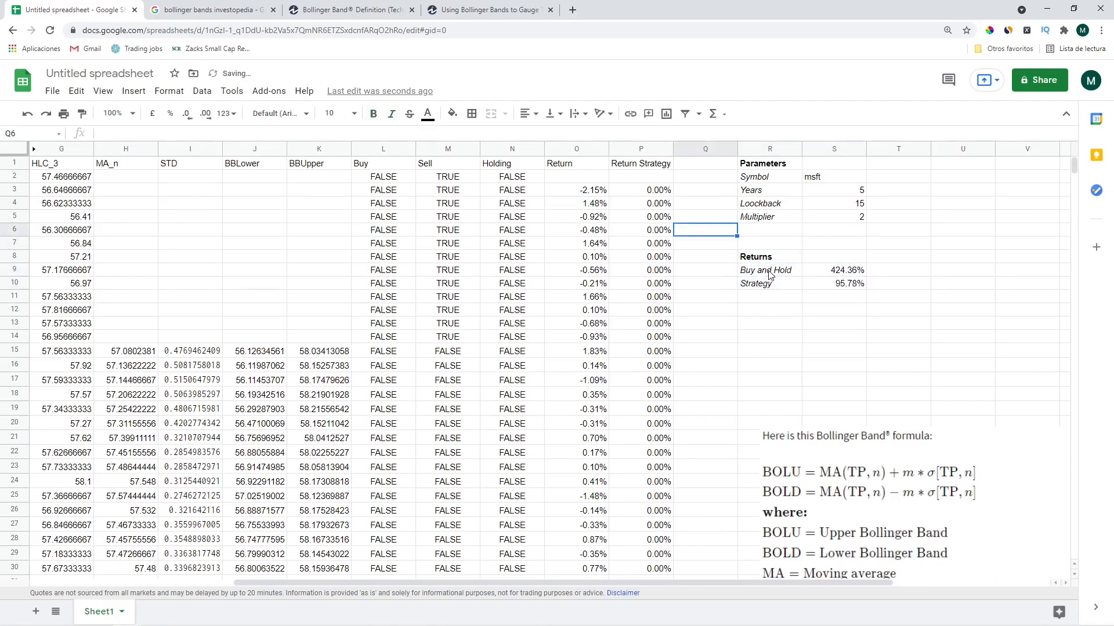
key(Left)
key(Left)
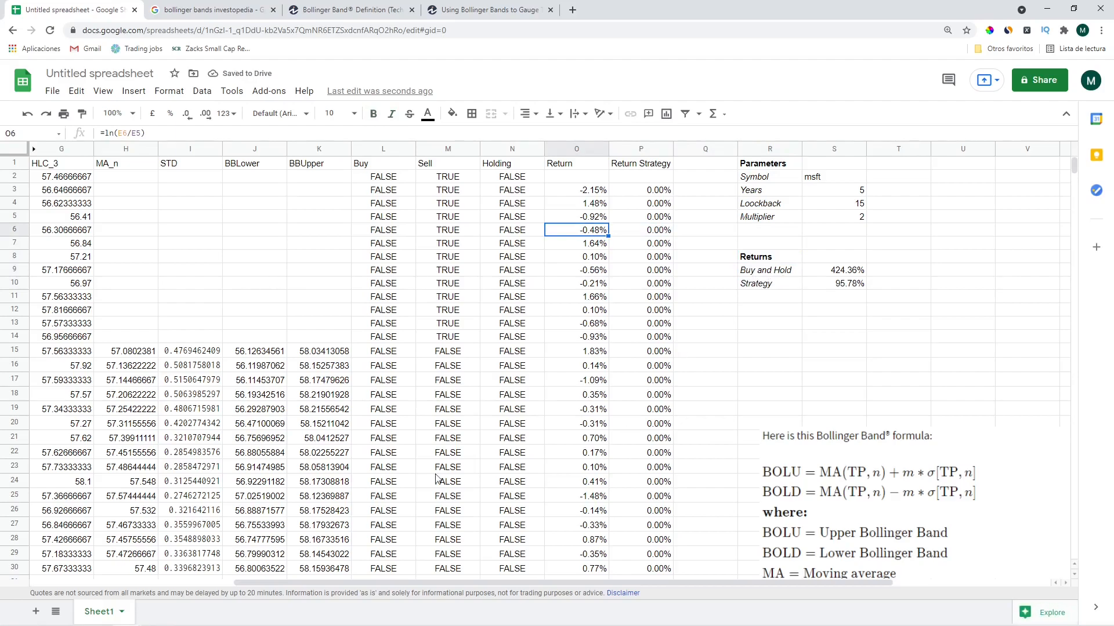
Hide the MA_n and STD columns
click(413, 286)
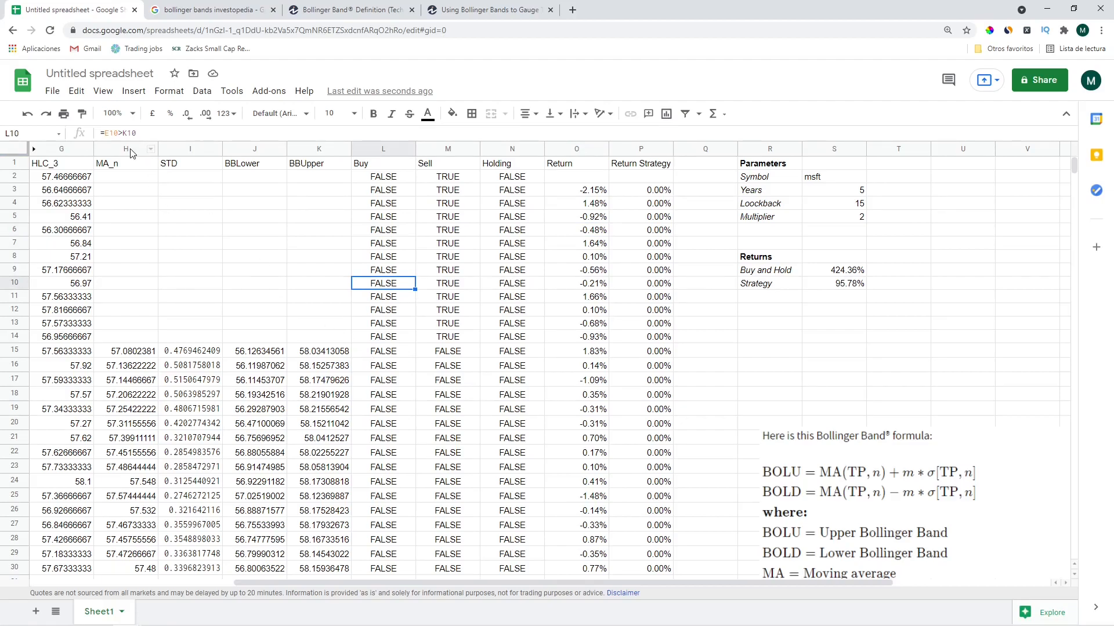
drag(131, 153, 187, 149)
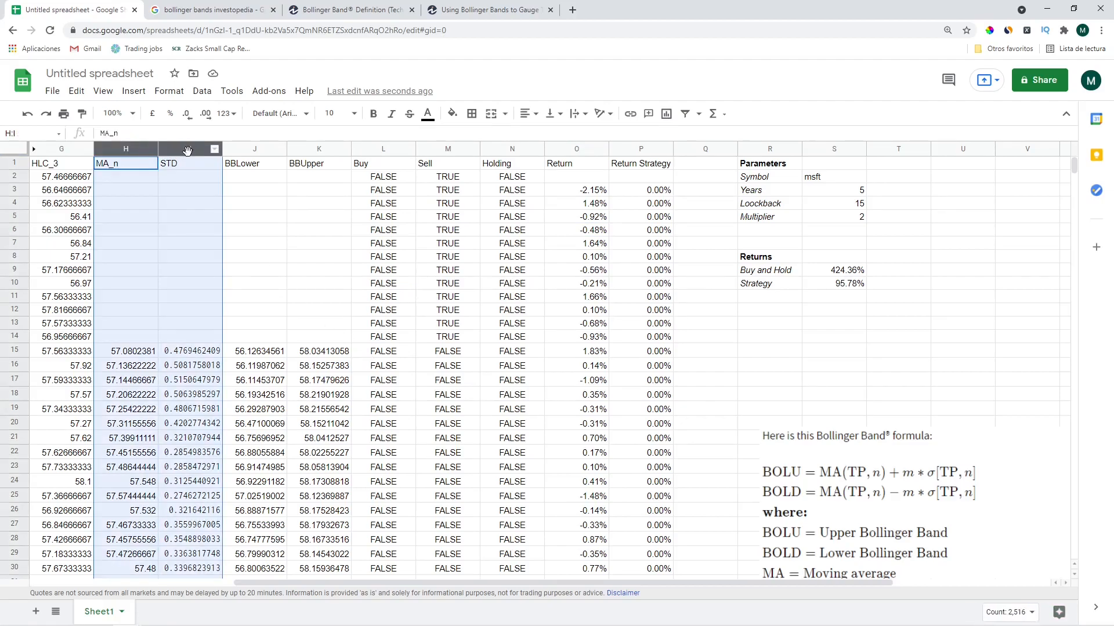
right_click(188, 149)
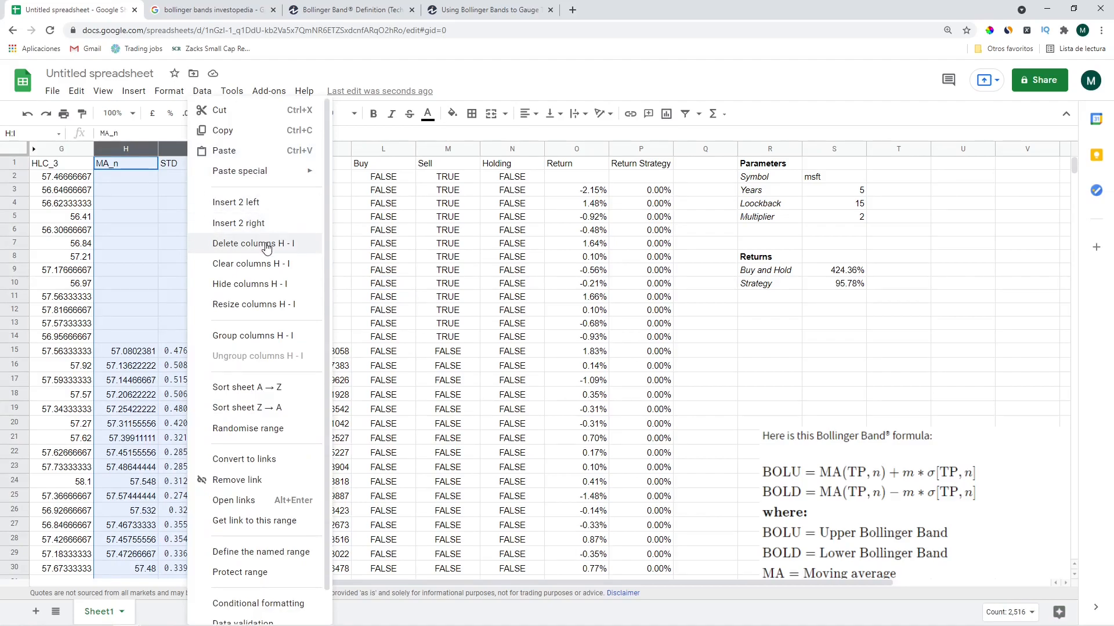
click(263, 284)
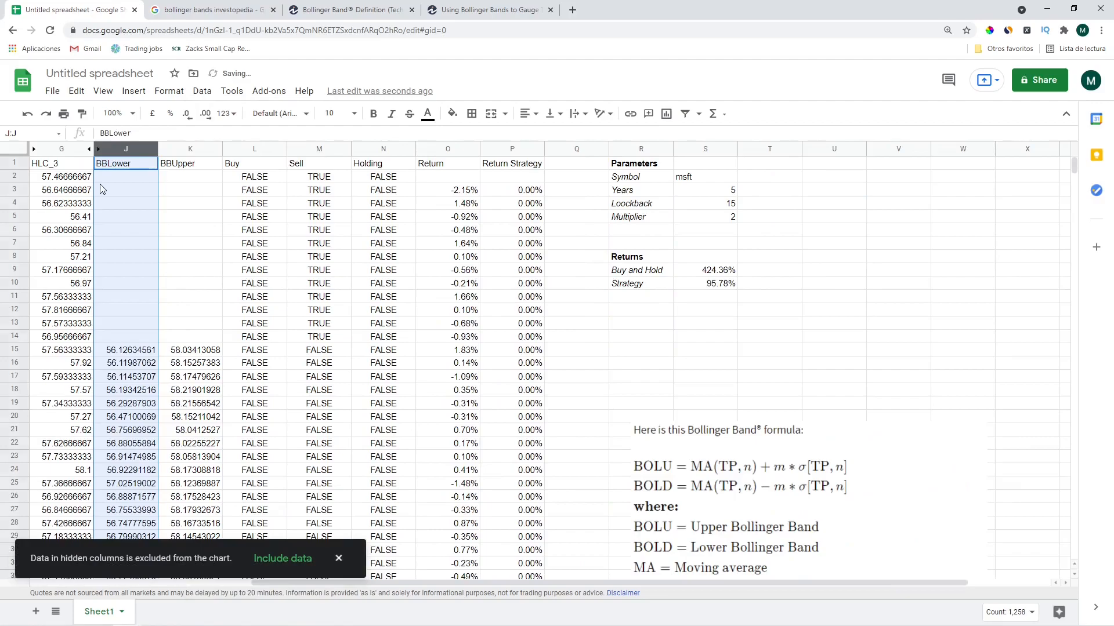
key(Down)
key(Left)
key(Left)
key(Left)
key(Left)
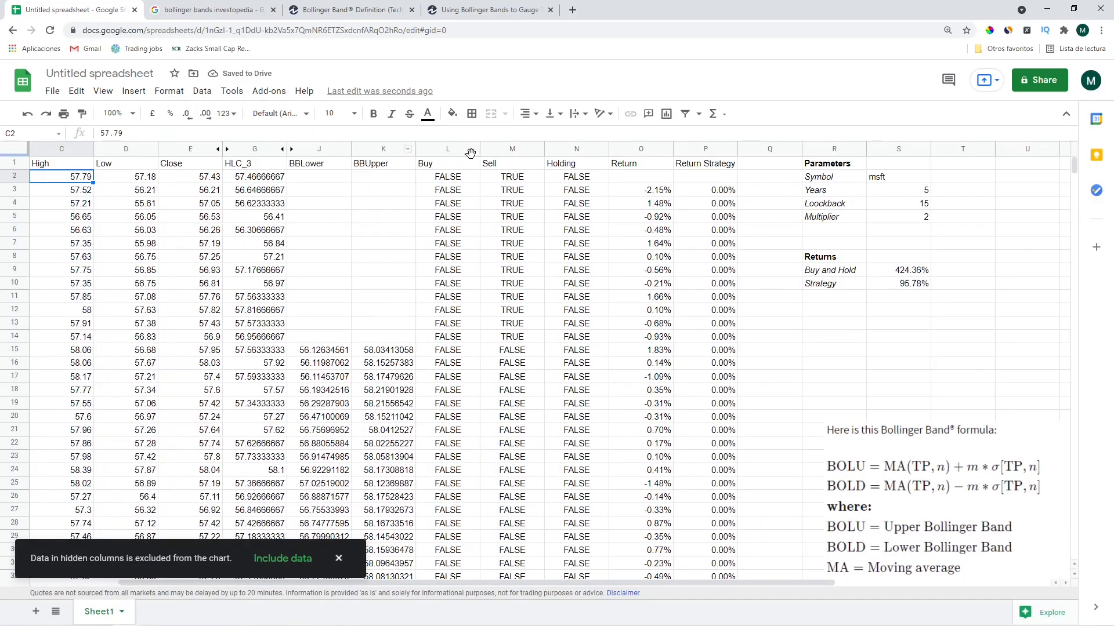
Hide the Buy, Sell and HLC_3 helper columns
drag(462, 152, 494, 152)
right_click(494, 152)
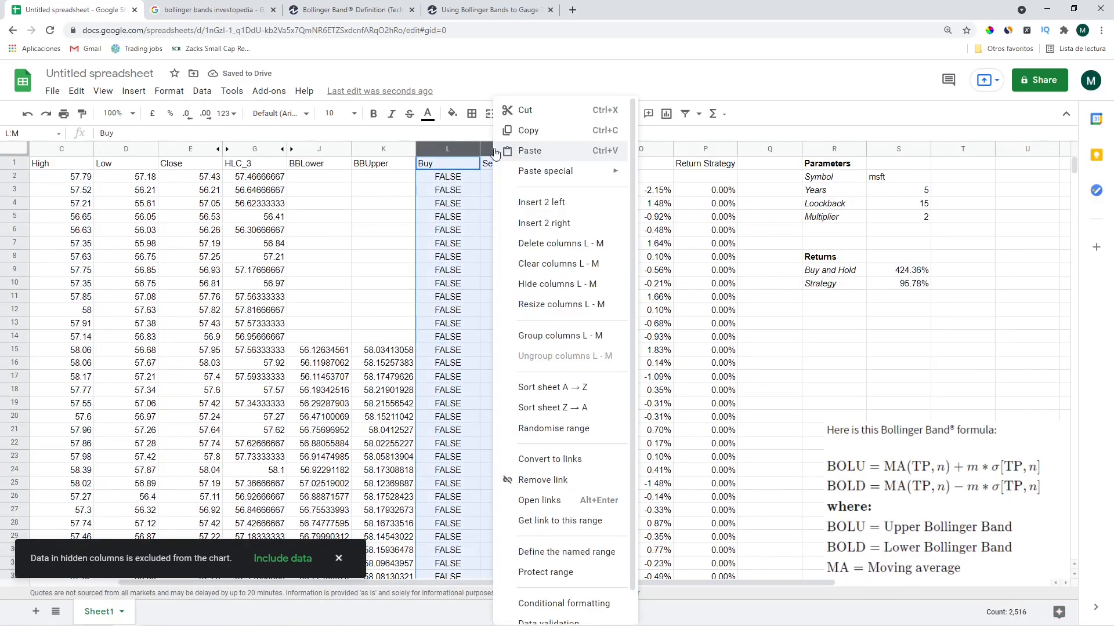
click(539, 284)
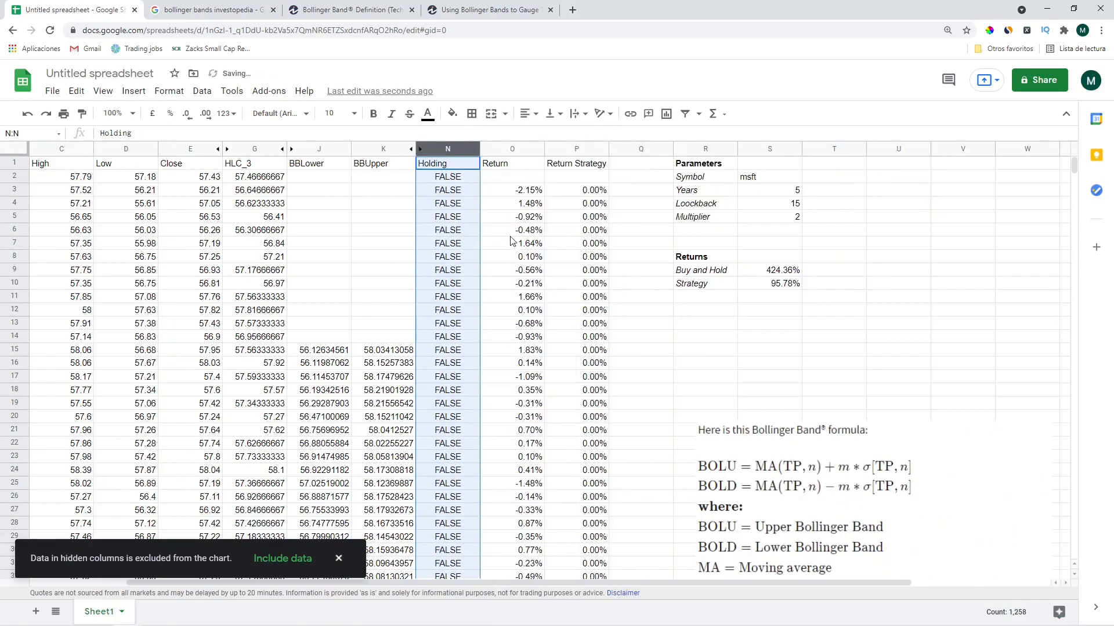
click(253, 150)
right_click(255, 149)
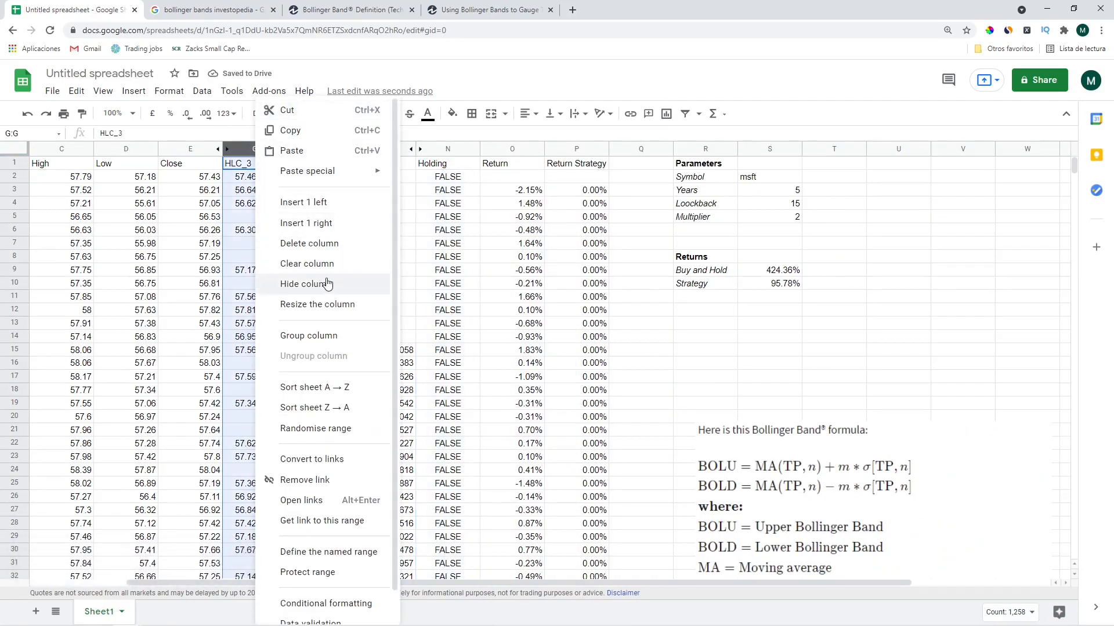
click(327, 284)
click(699, 345)
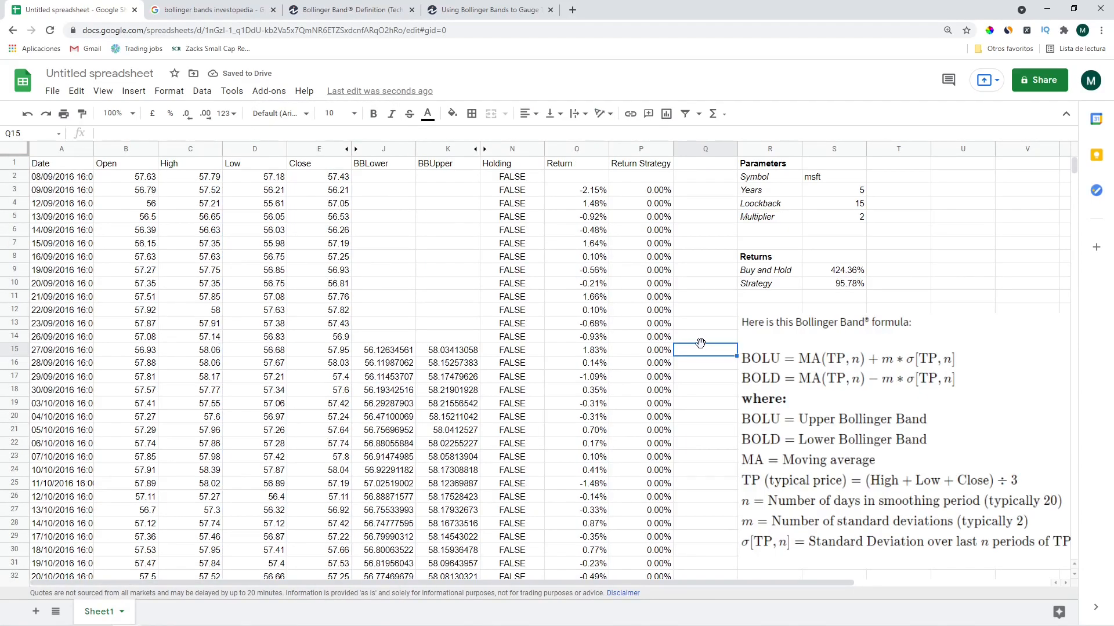
click(600, 181)
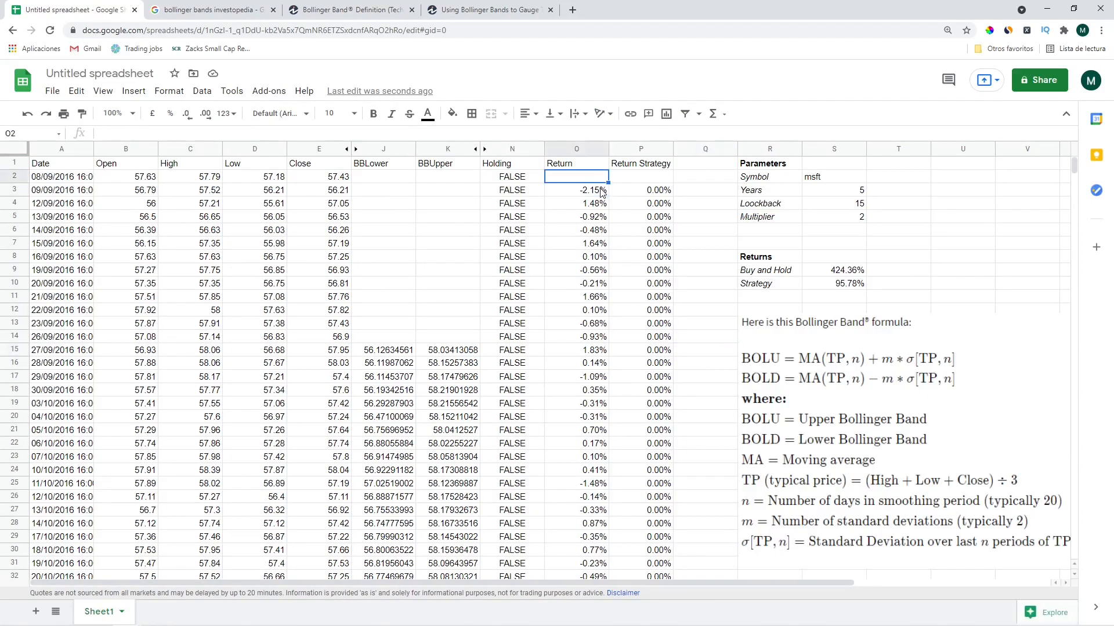
Select the Return and Return Strategy values O2:P1258 for conditional formatting
shift+click(601, 192)
key(ctrl+shift+Down)
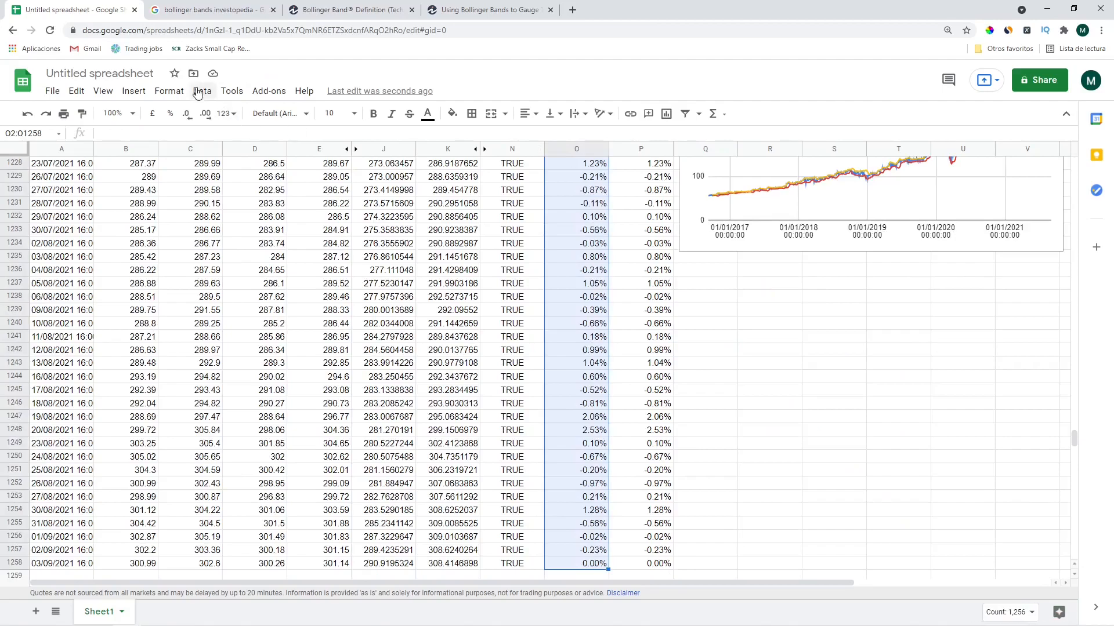
key(shift+Right)
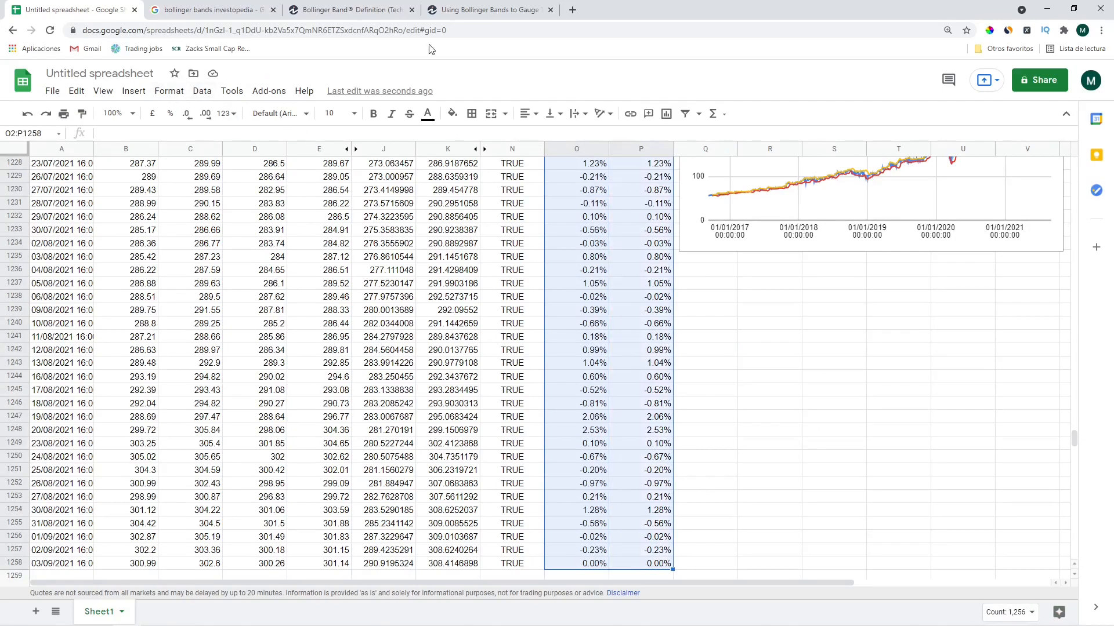
click(168, 91)
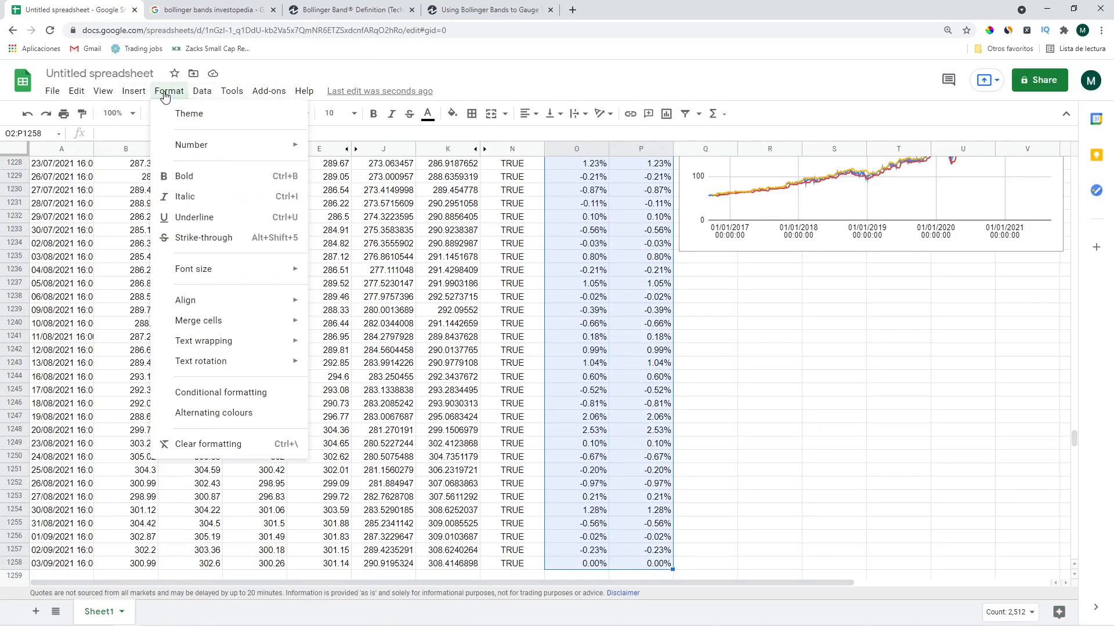
click(232, 393)
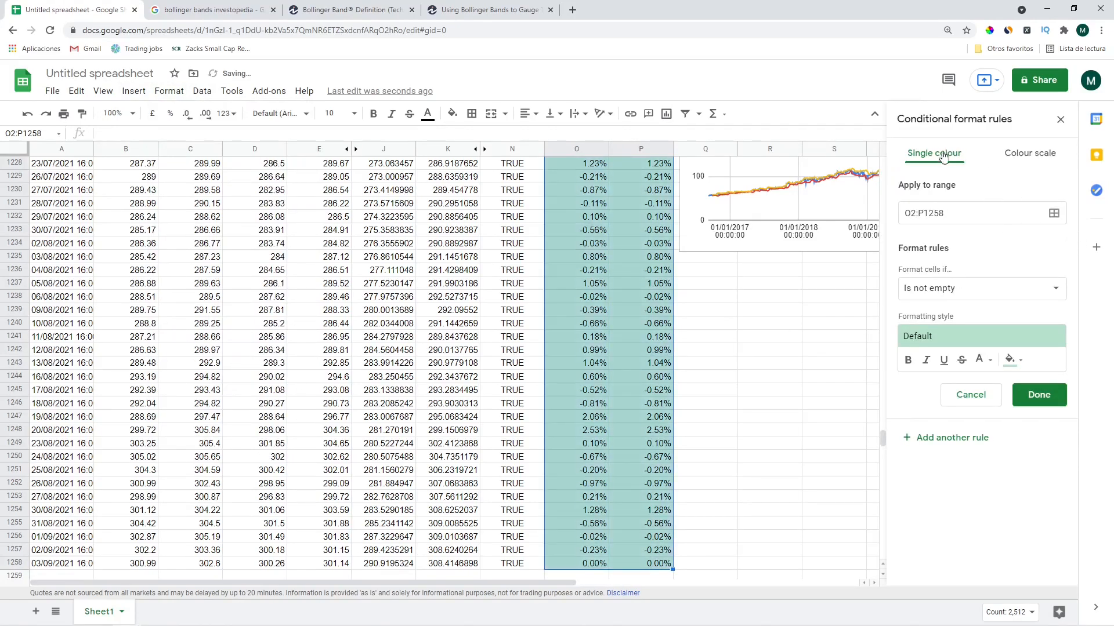
Add a conditional rule colouring values greater than 0 green
click(935, 289)
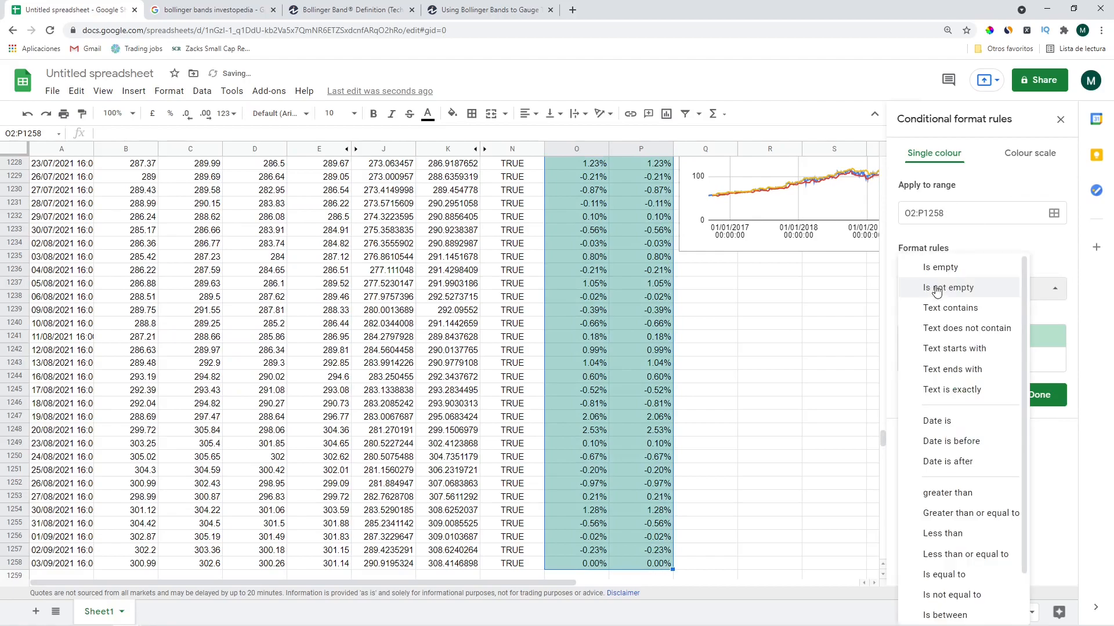
scroll(951, 453, down, 1)
click(948, 442)
click(951, 317)
text(.0)
key(BackSpace)
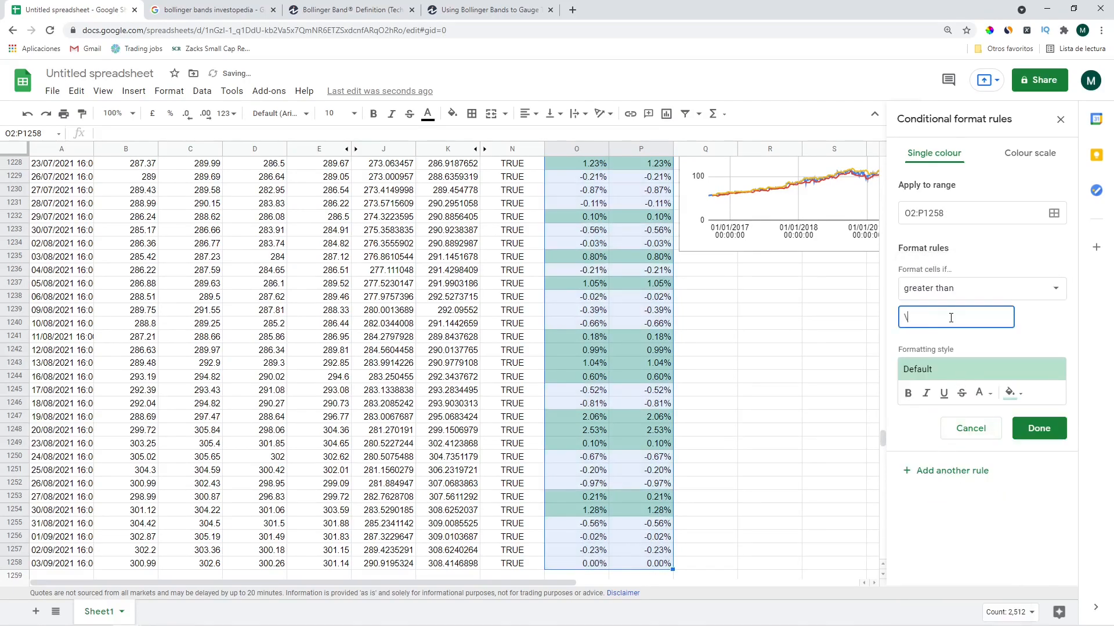
key(BackSpace)
text(0)
click(1038, 428)
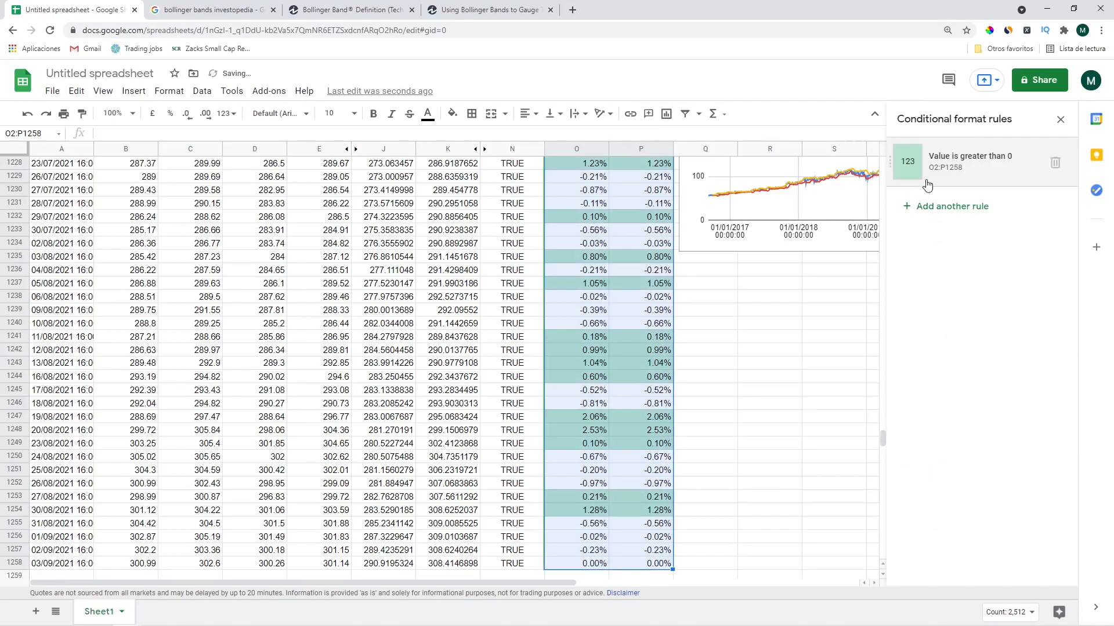
Add a less-than-0 rule showing white text on a light red fill
click(943, 206)
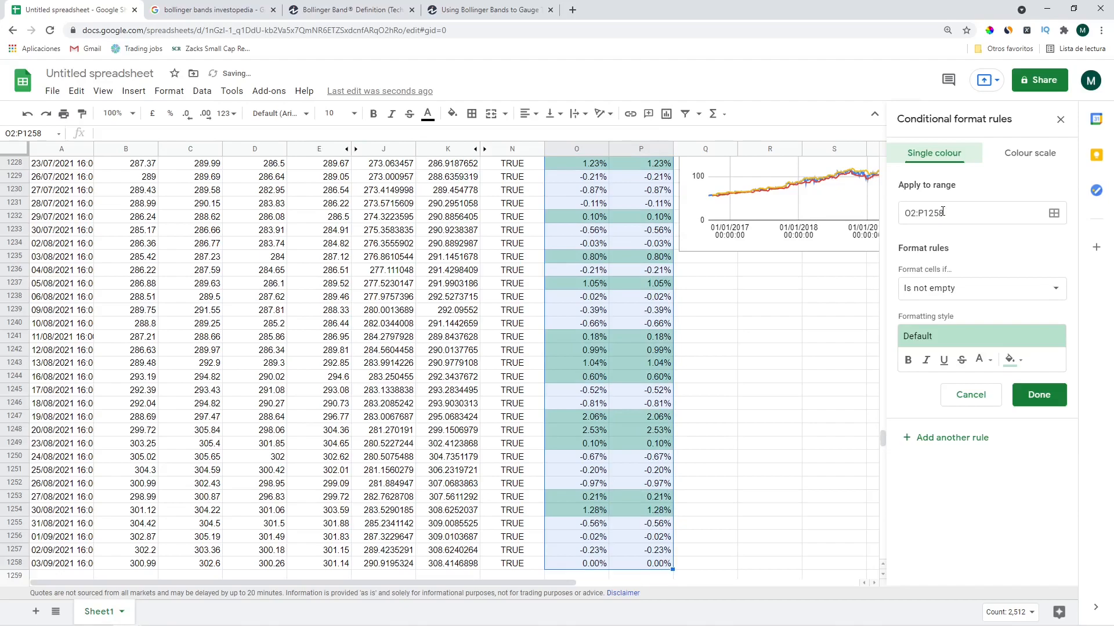
click(931, 288)
scroll(977, 490, down, 2)
click(958, 476)
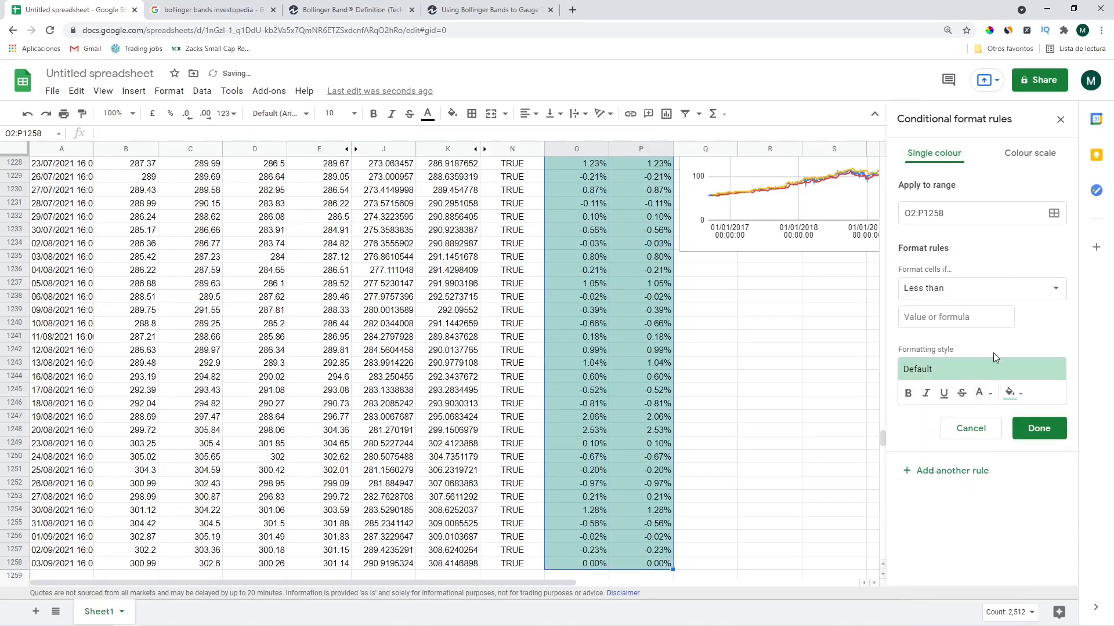
click(940, 319)
text(0)
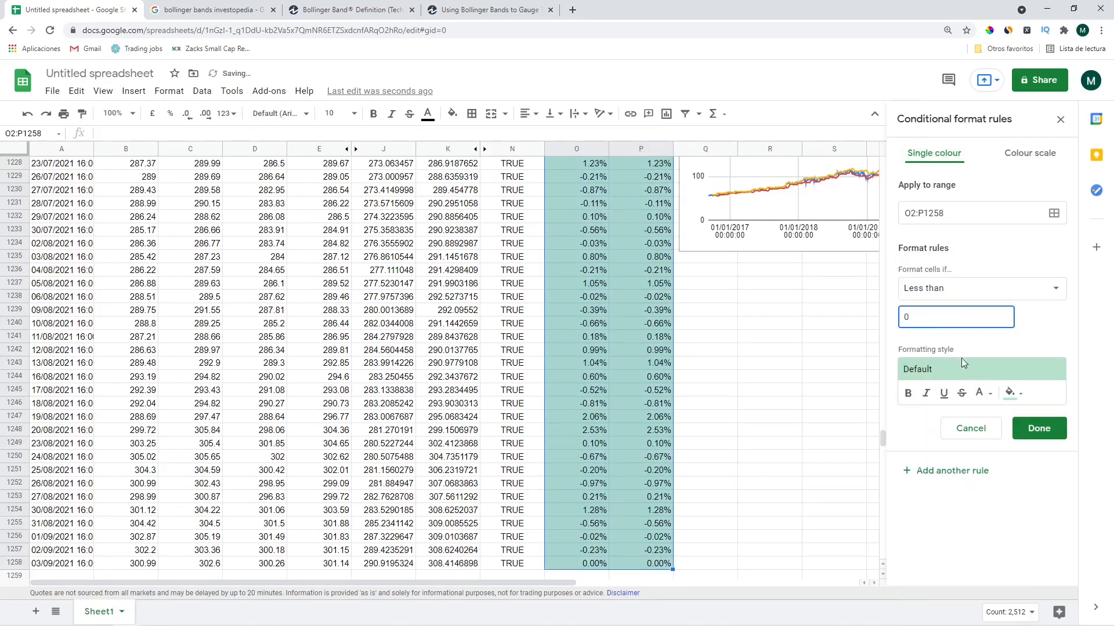
click(981, 393)
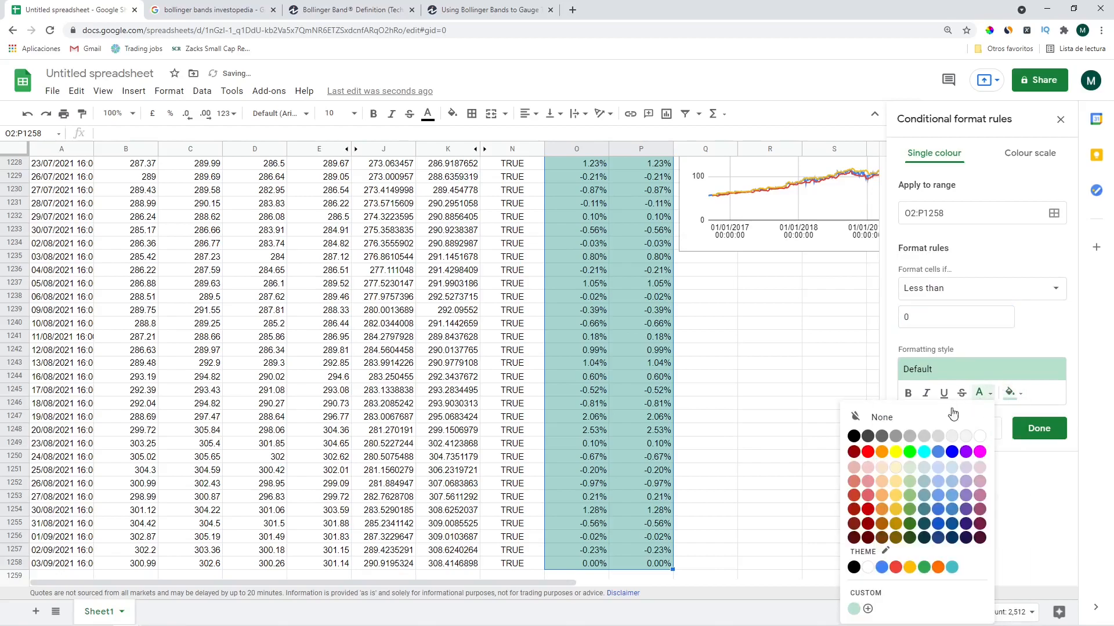
click(868, 496)
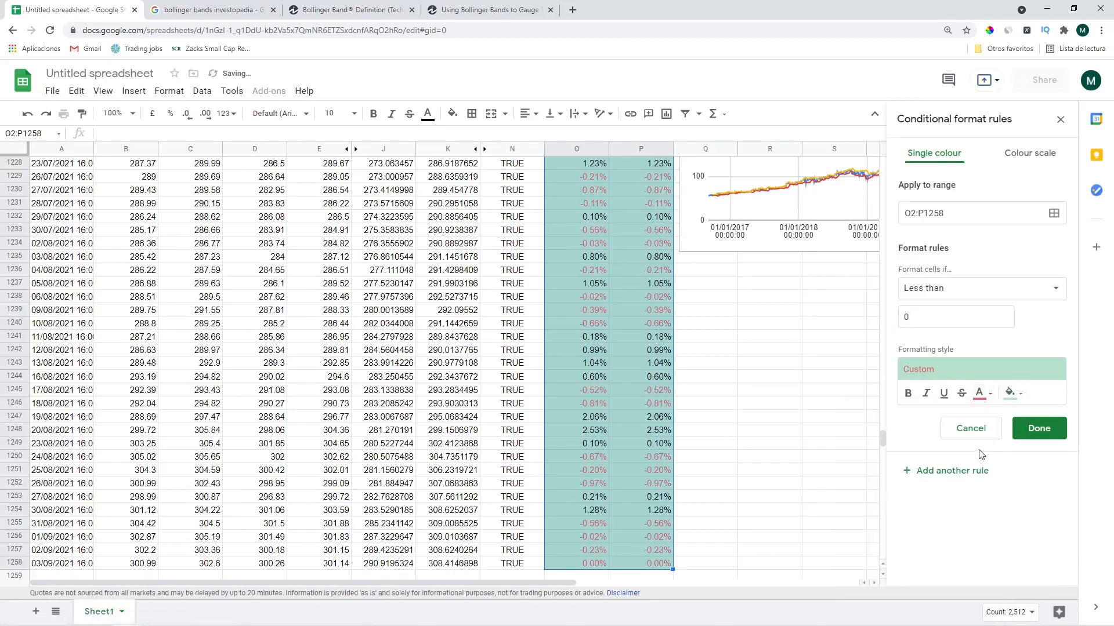
click(980, 393)
click(980, 435)
click(1010, 393)
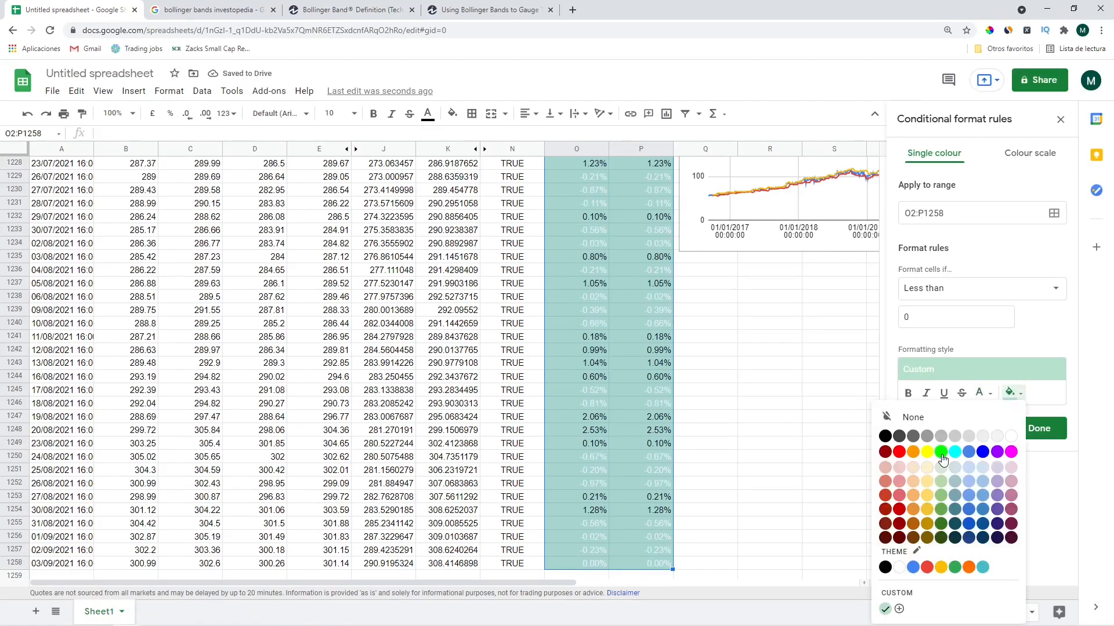
click(897, 485)
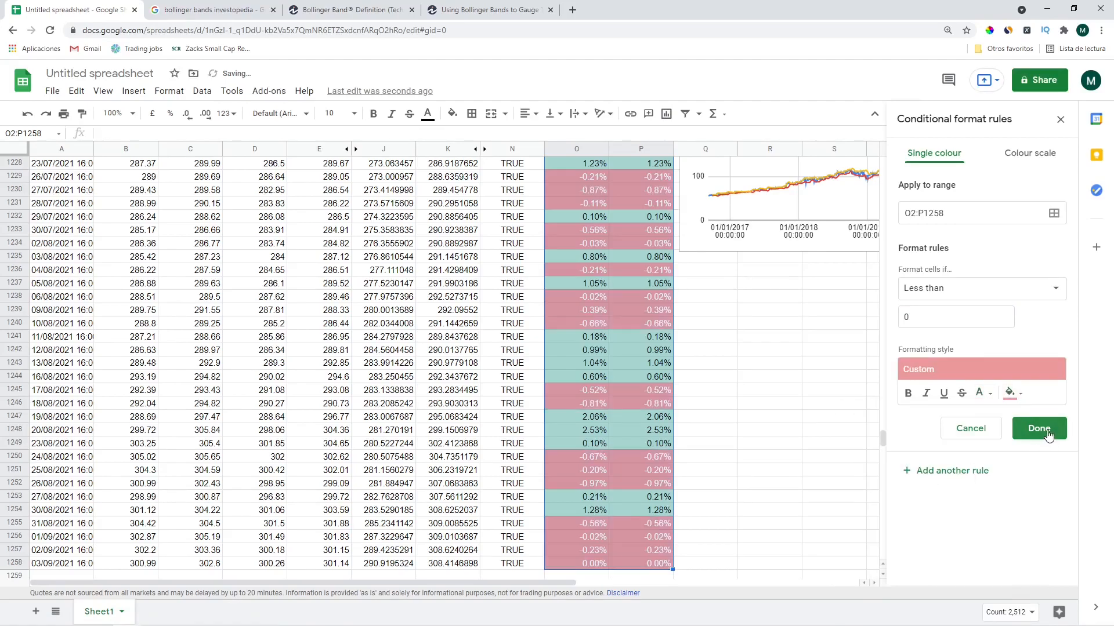
click(1039, 428)
Reselect the return values O3:P1258 for another rule
click(662, 325)
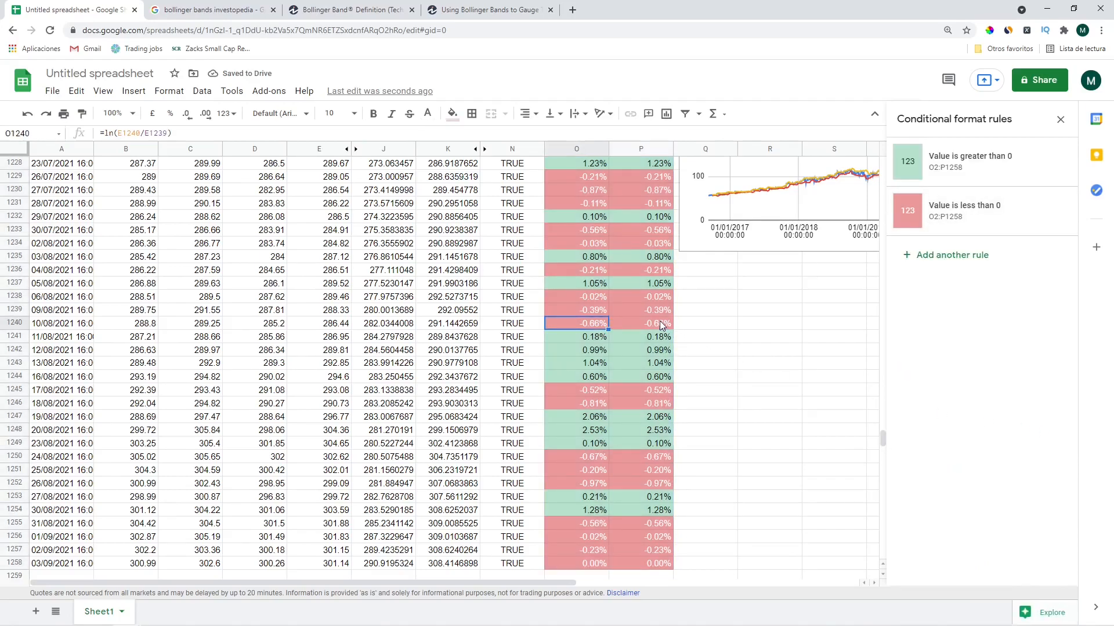
key(ctrl+Up)
key(Down)
key(Up)
key(Down)
key(Up)
key(Left)
key(ctrl+shift+Down)
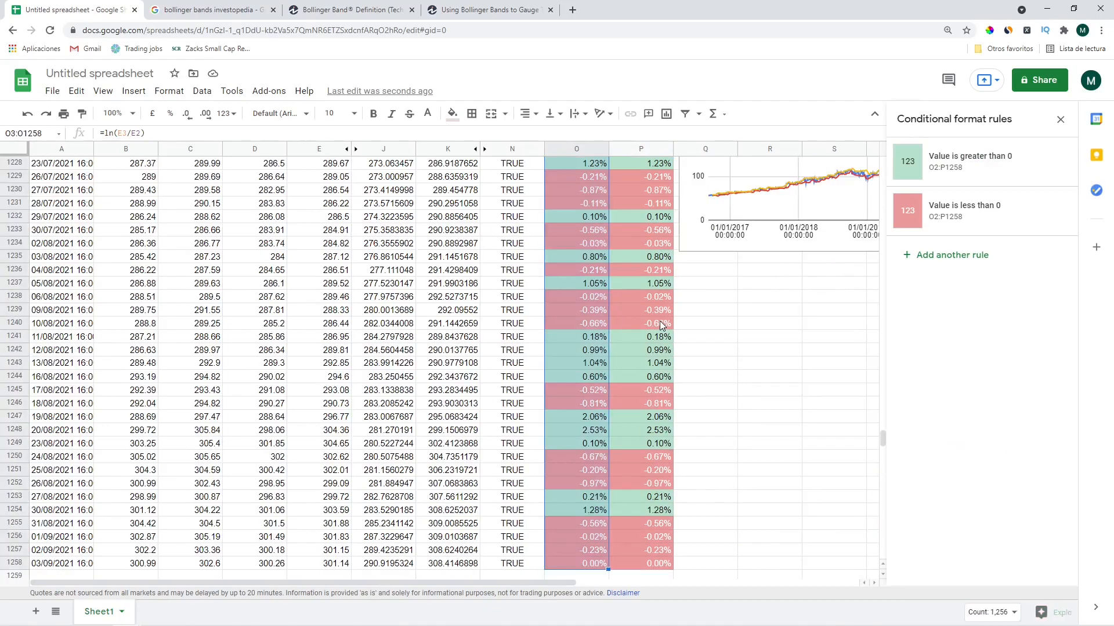
key(shift+Right)
Add an equal-to-0 rule giving zero returns a grey fill
click(944, 256)
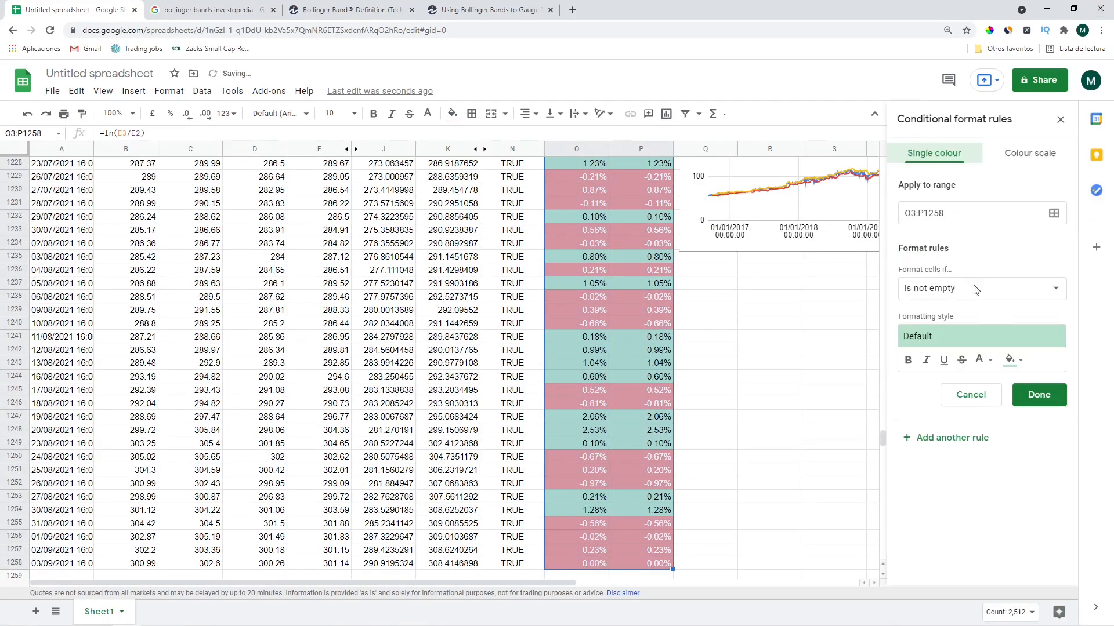
click(950, 286)
scroll(940, 360, down, 2)
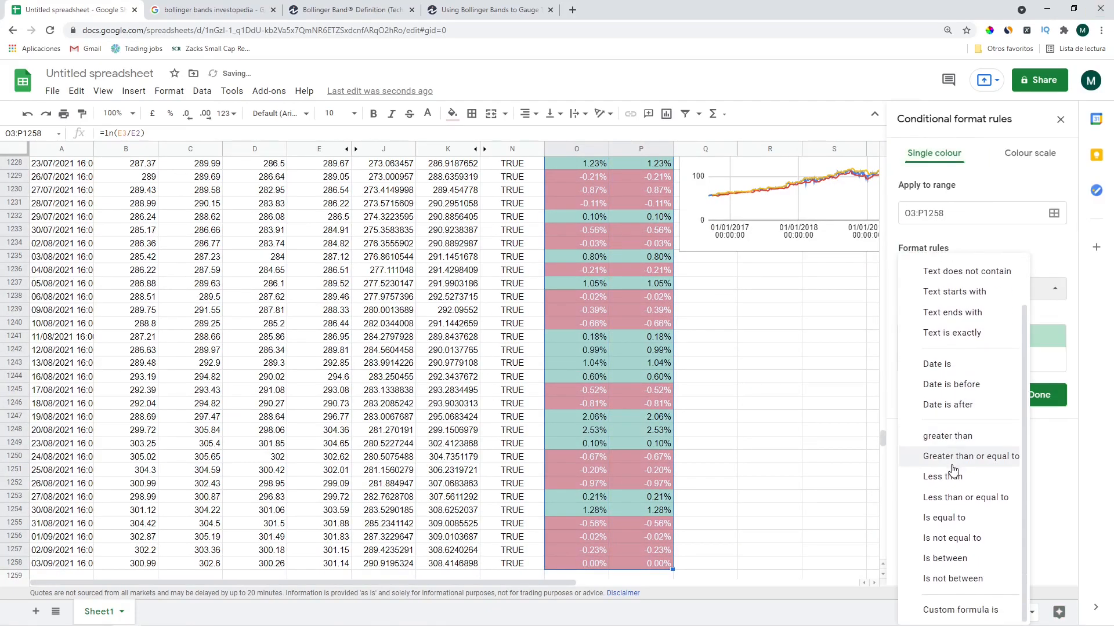
click(952, 518)
click(948, 324)
text(0)
click(1012, 392)
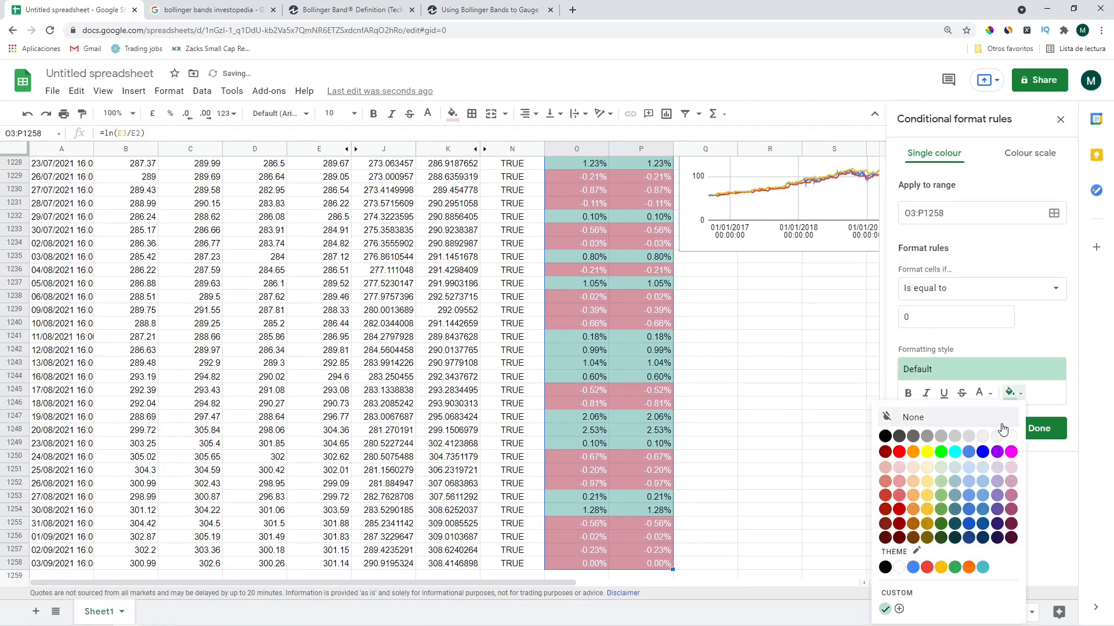
click(953, 439)
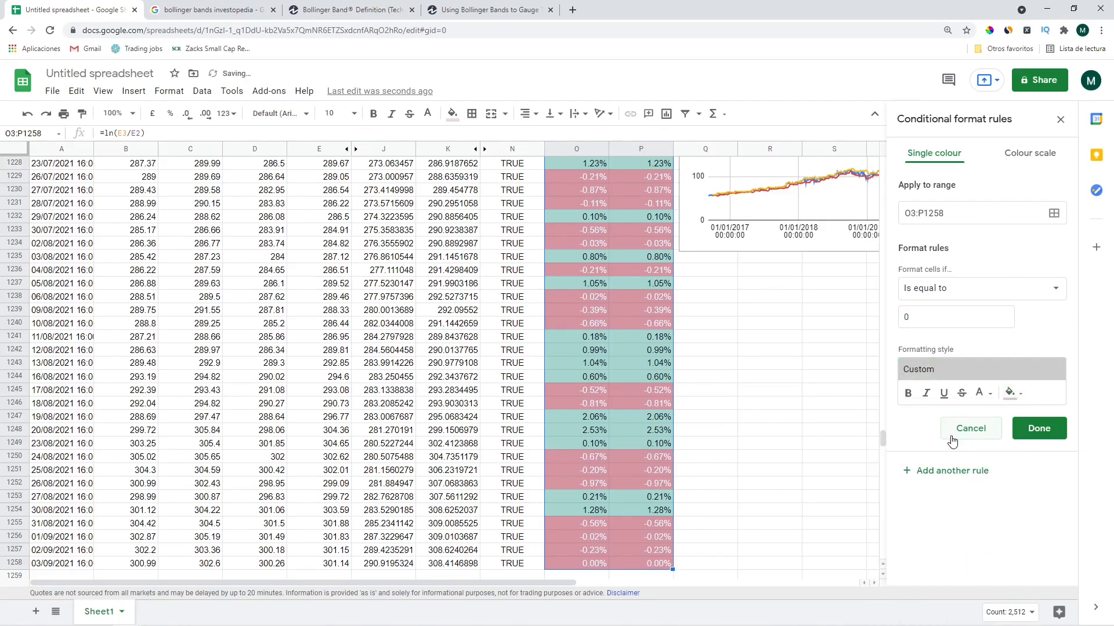
click(1044, 429)
click(652, 343)
key(ctrl+Up)
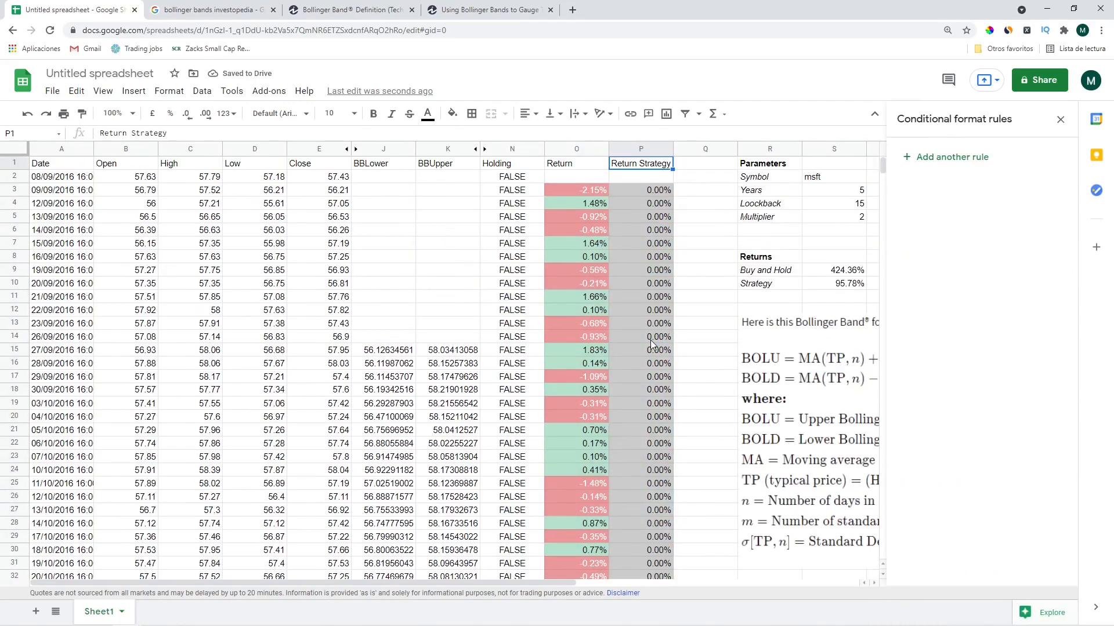
key(Left)
key(Left)
key(Right)
key(Right)
key(Left)
key(Left)
key(Left)
key(Left)
Change the Years parameter to 3
key(ctrl+Right)
key(ctrl+Down)
key(Right)
key(Right)
key(Right)
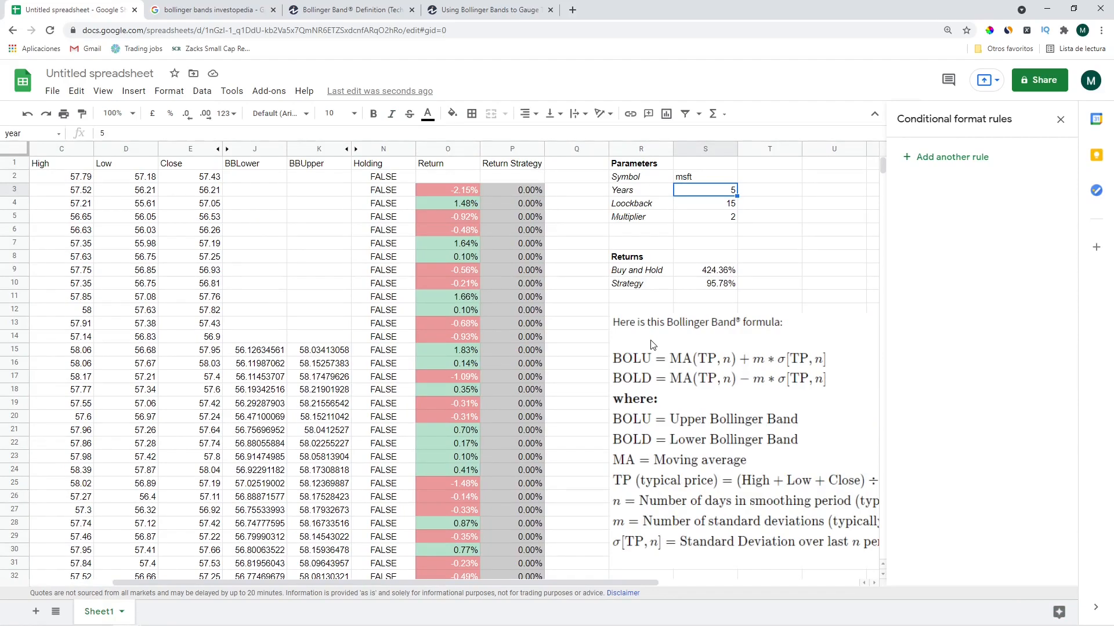
text(3)
key(Return)
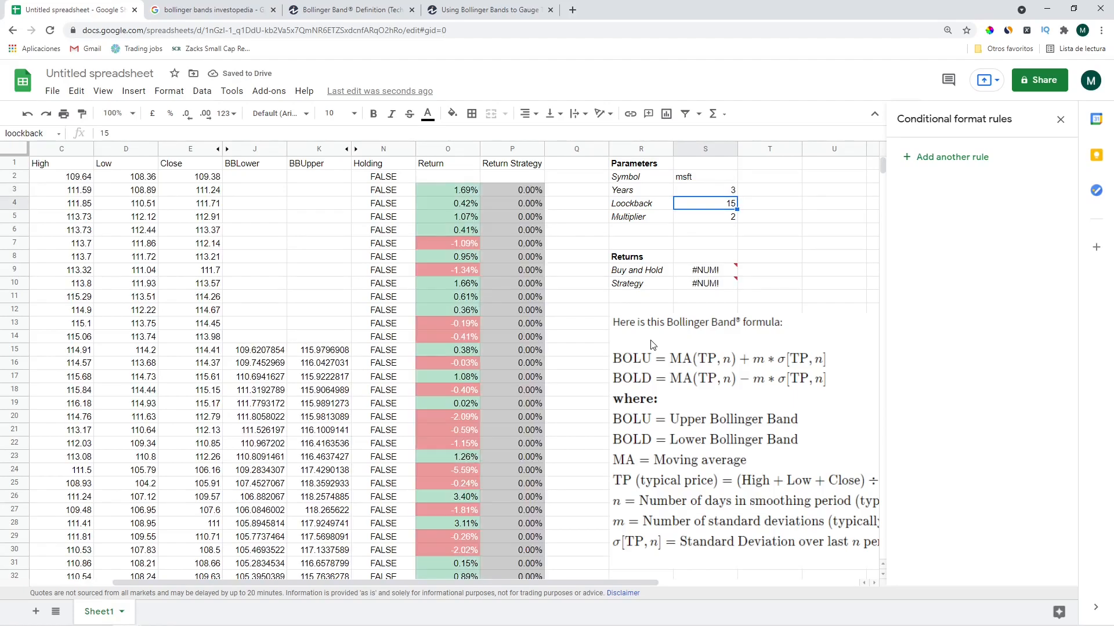
Inspect the Buy and Hold formula =exp(sum(O2:O1258))-1 without changing it
key(Down)
key(Down)
key(Down)
key(Down)
key(Down)
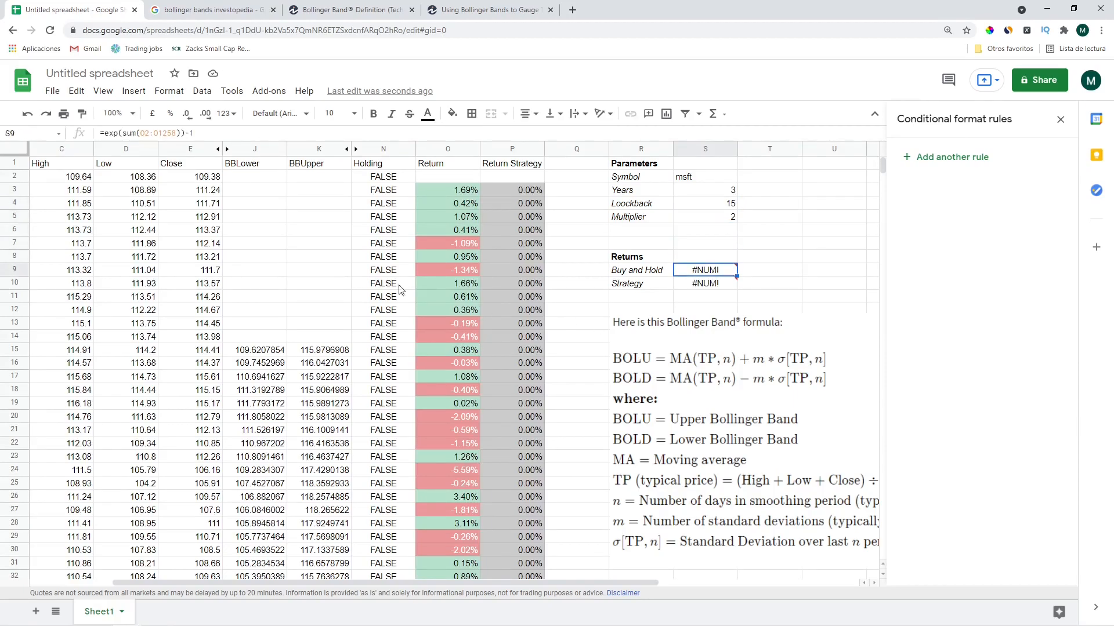
click(235, 132)
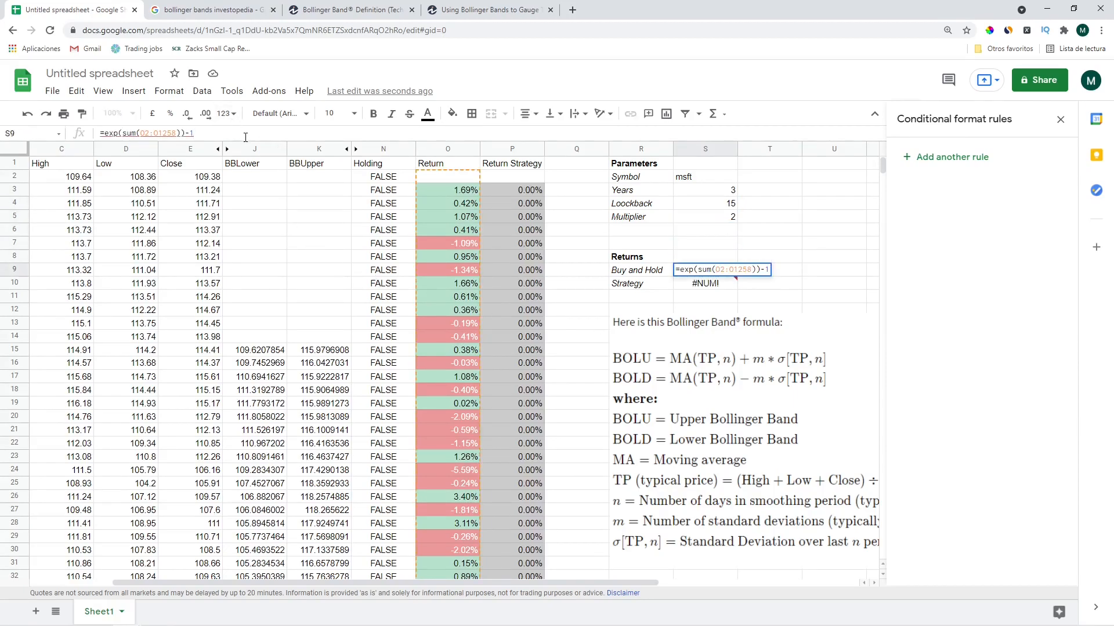
key(Return)
key(Left)
key(Left)
key(Left)
key(Left)
Read the #DIV/0! errors in the bottom Return cells, then return to the first Return value
key(ctrl+Down)
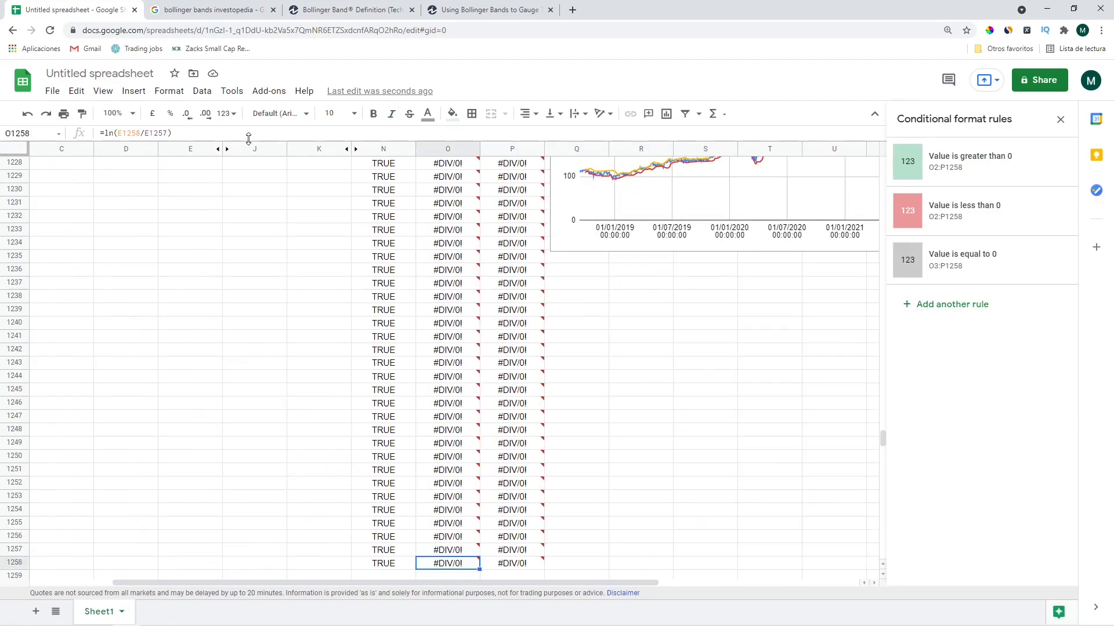
scroll(503, 322, up, 10)
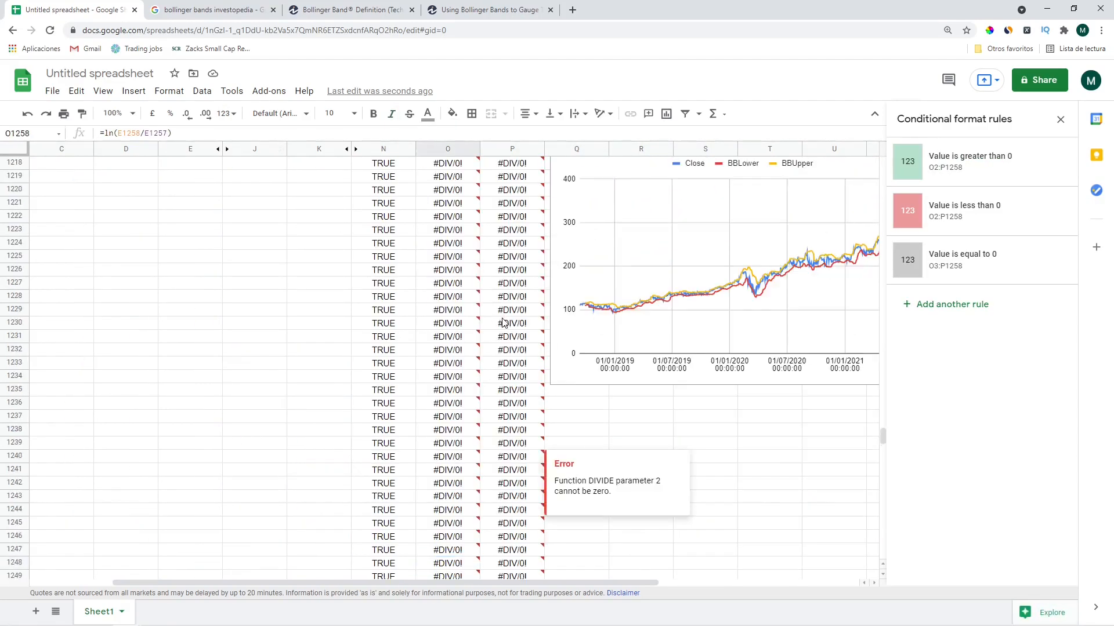
scroll(440, 284, up, 1)
click(427, 270)
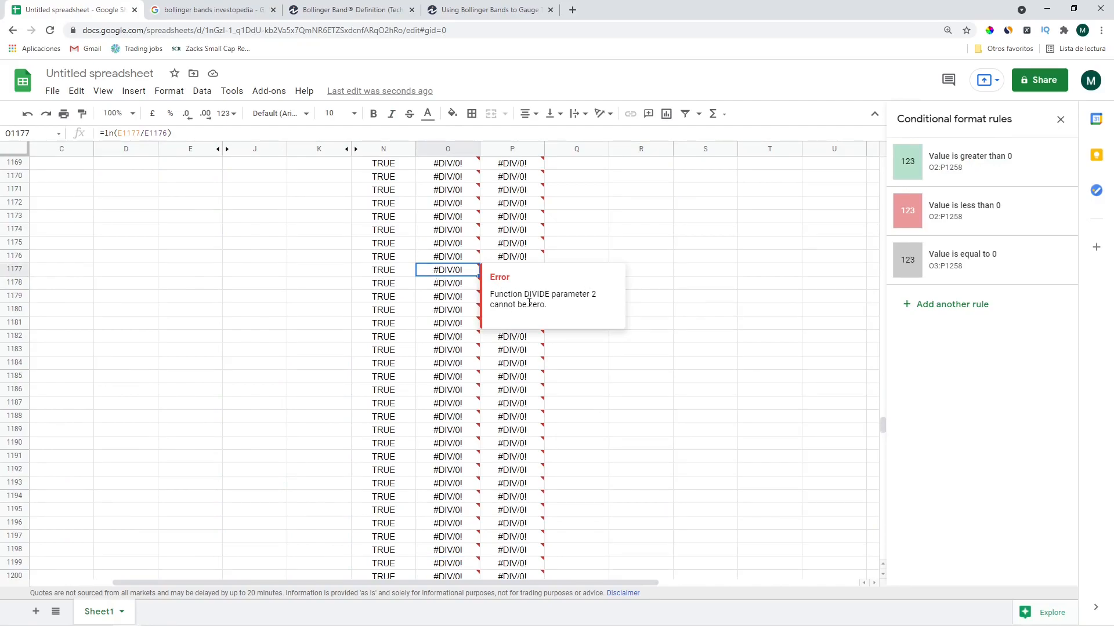
click(454, 313)
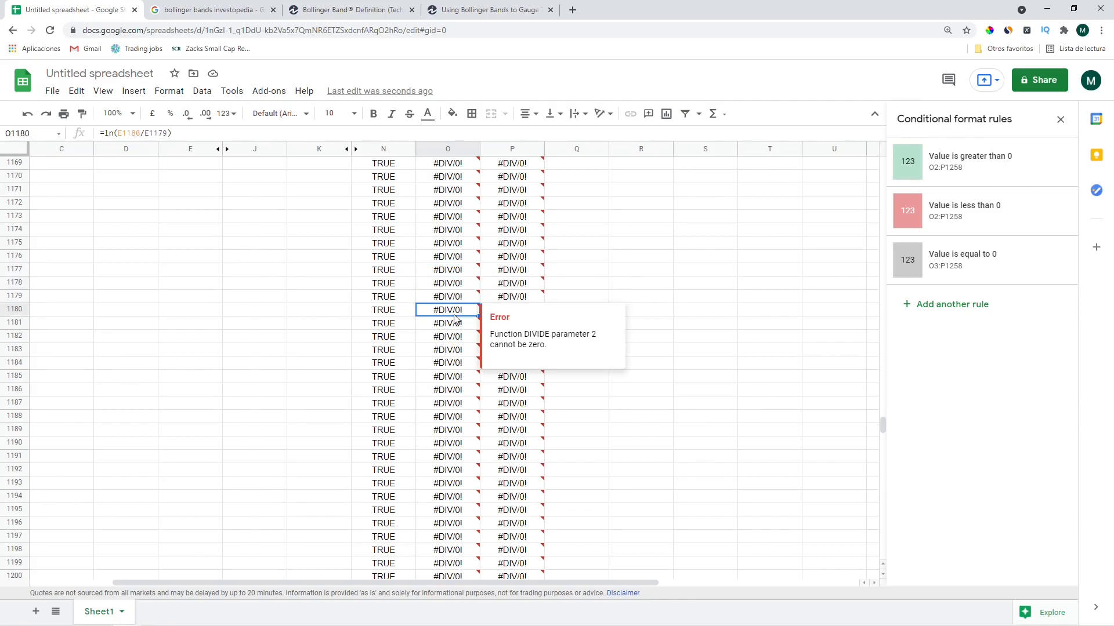
key(ctrl+Up)
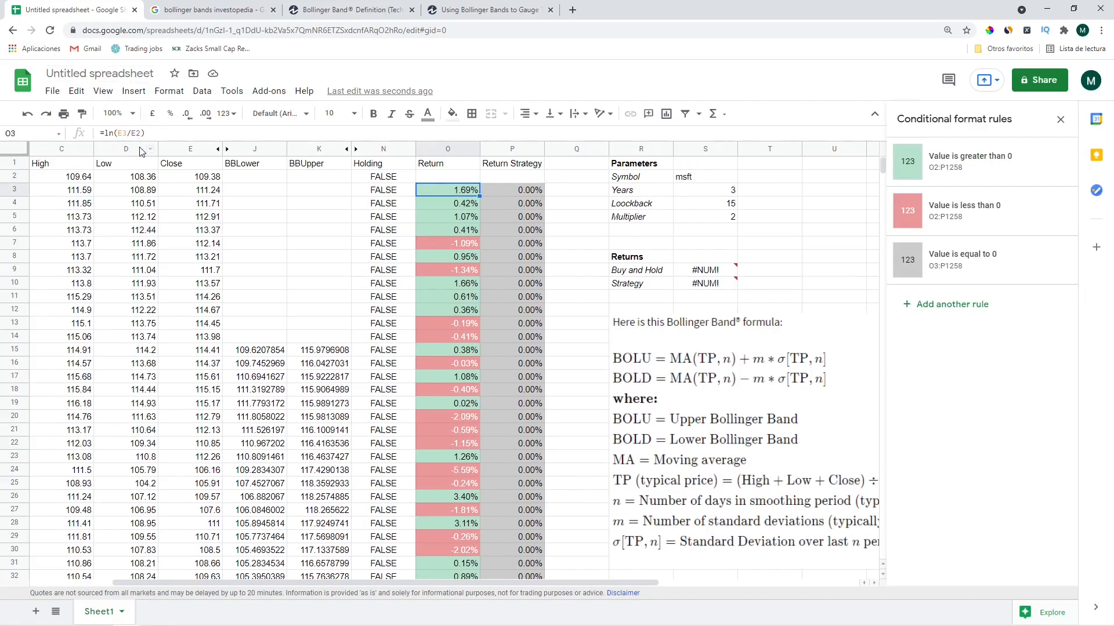
Wrap the O3 log return in if(iserror(ln(E3/E2)),"",ln(E3/E2)) so errors show blank
click(107, 132)
text(if( )
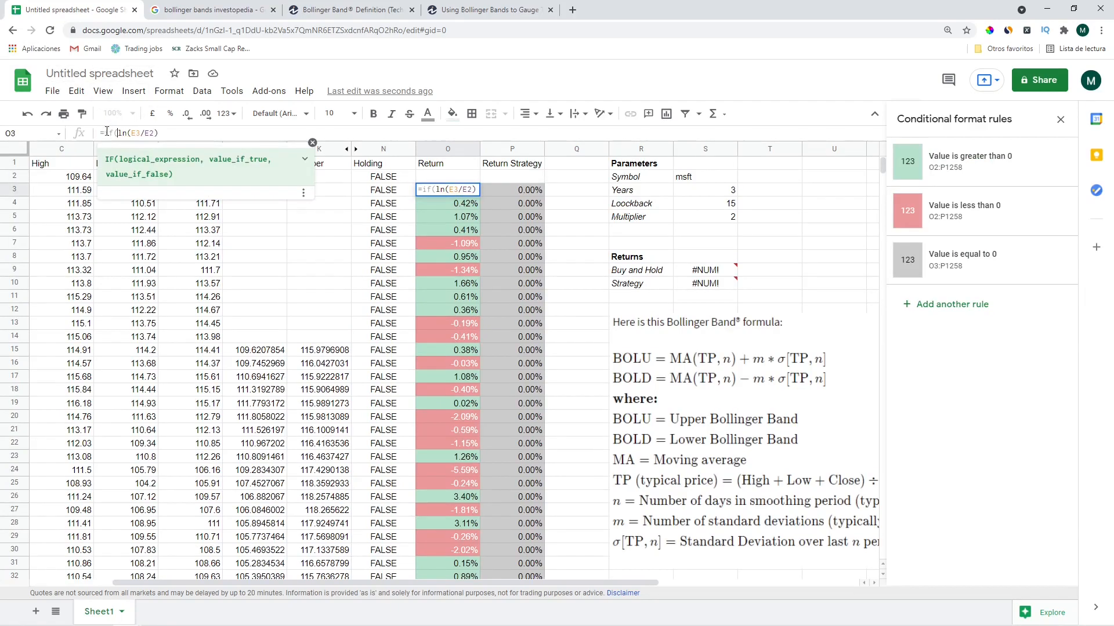
text(iserror)
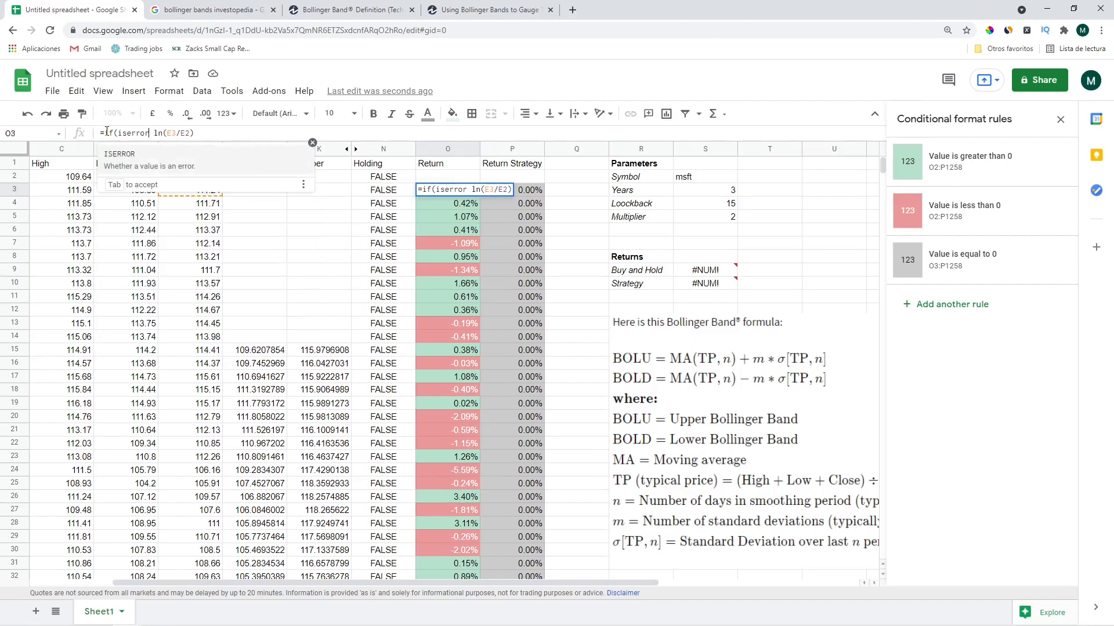
key(BackSpace)
key(BackSpace)
key(BackSpace)
key(BackSpace)
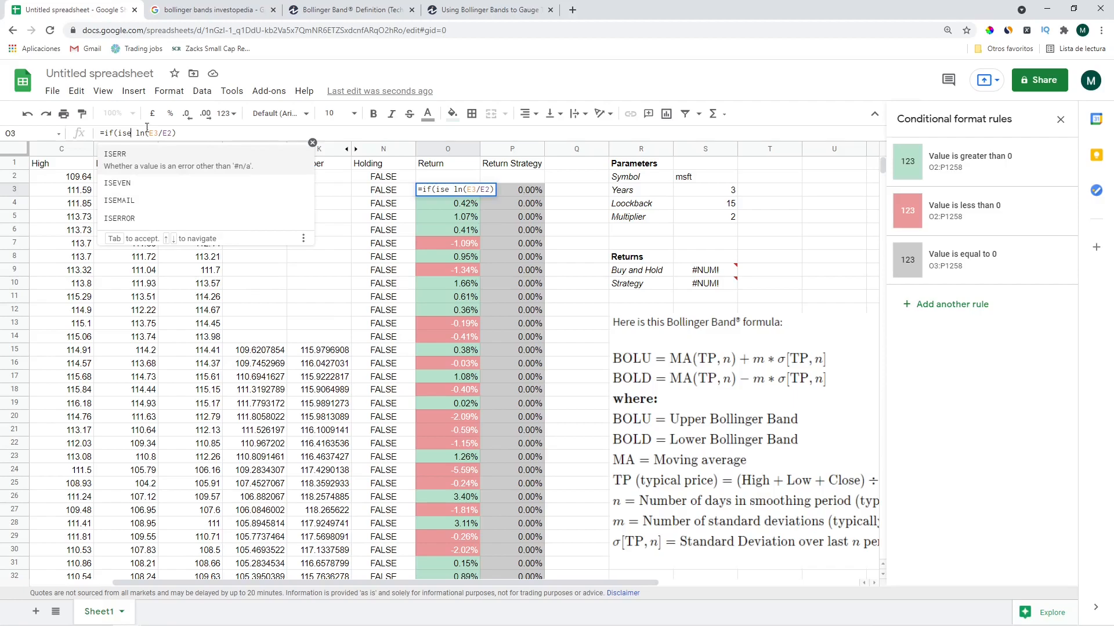
text(rror)
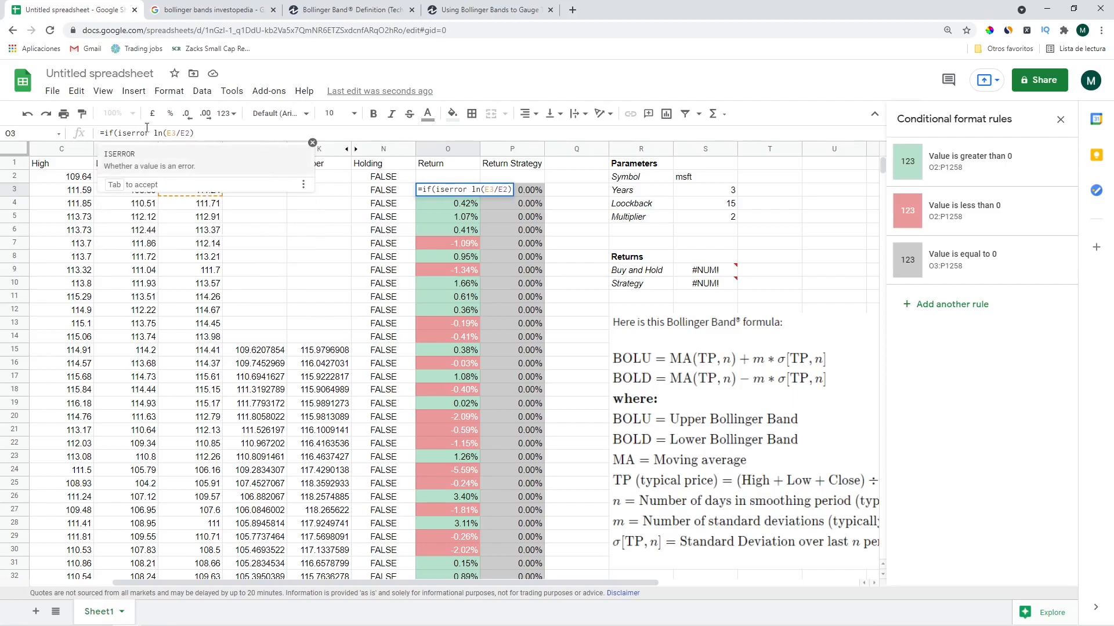
text(()
key(Right)
key(BackSpace)
key(Right)
key(Right)
key(Right)
key(Right)
key(Right)
key(Right)
key(Right)
key(Right)
key(Right)
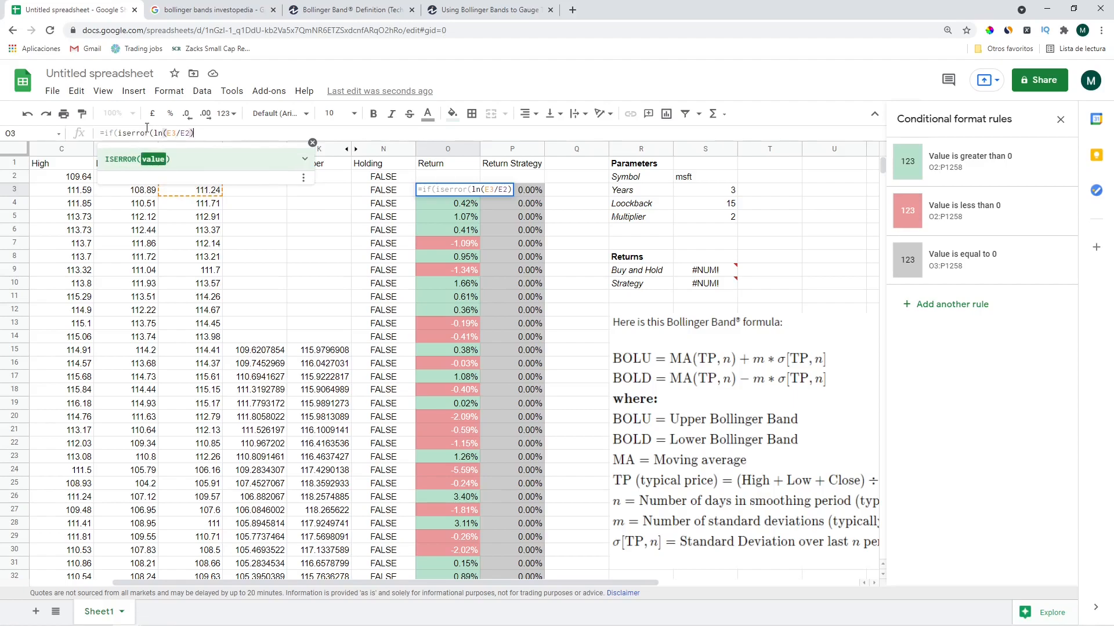
text(,"",)
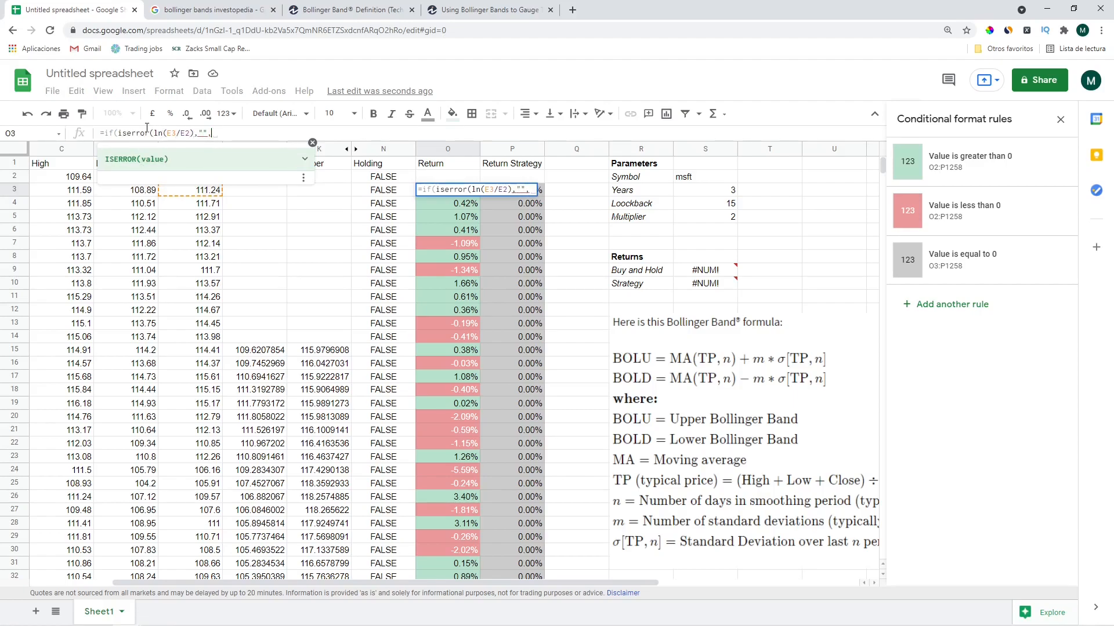
drag(154, 133, 195, 130)
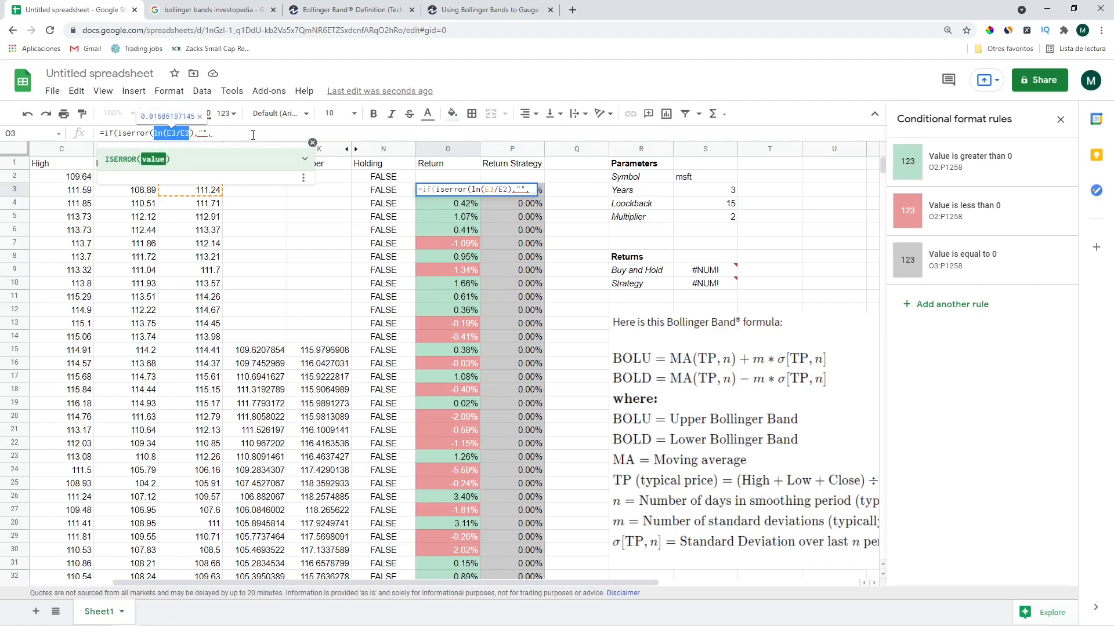
key(shift+Right)
key(ctrl+c)
click(235, 133)
key(ctrl+v)
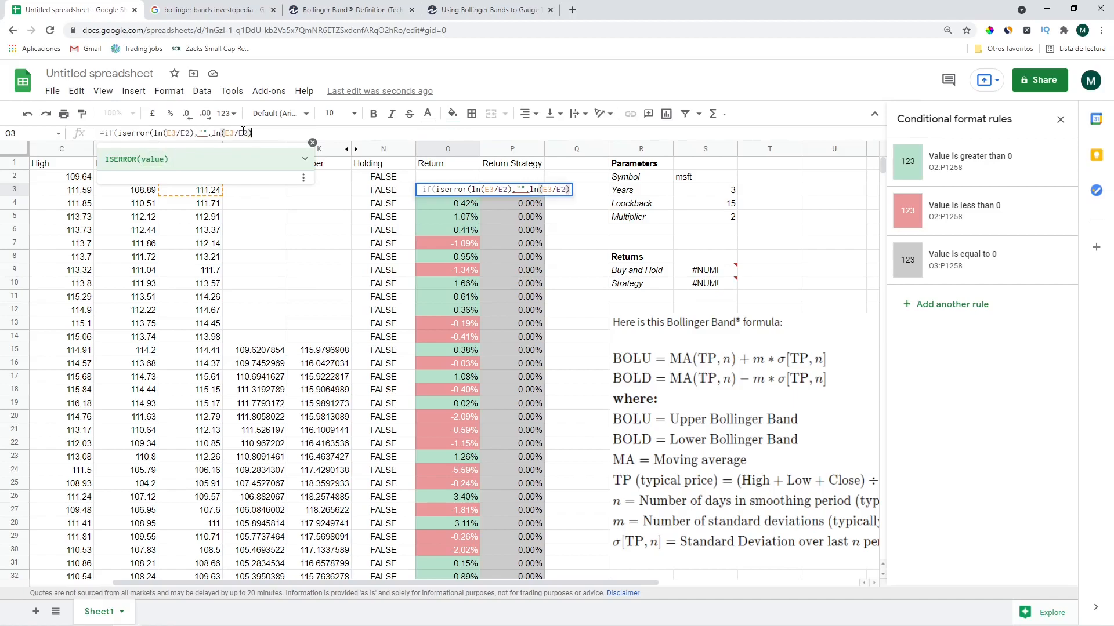
text())
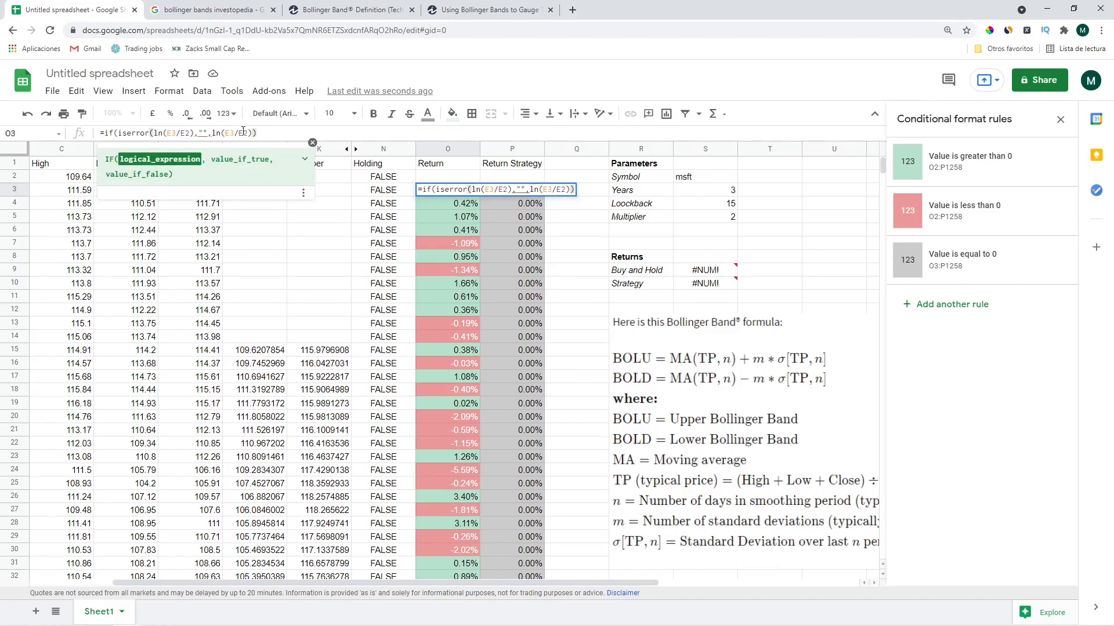
key(Return)
key(Up)
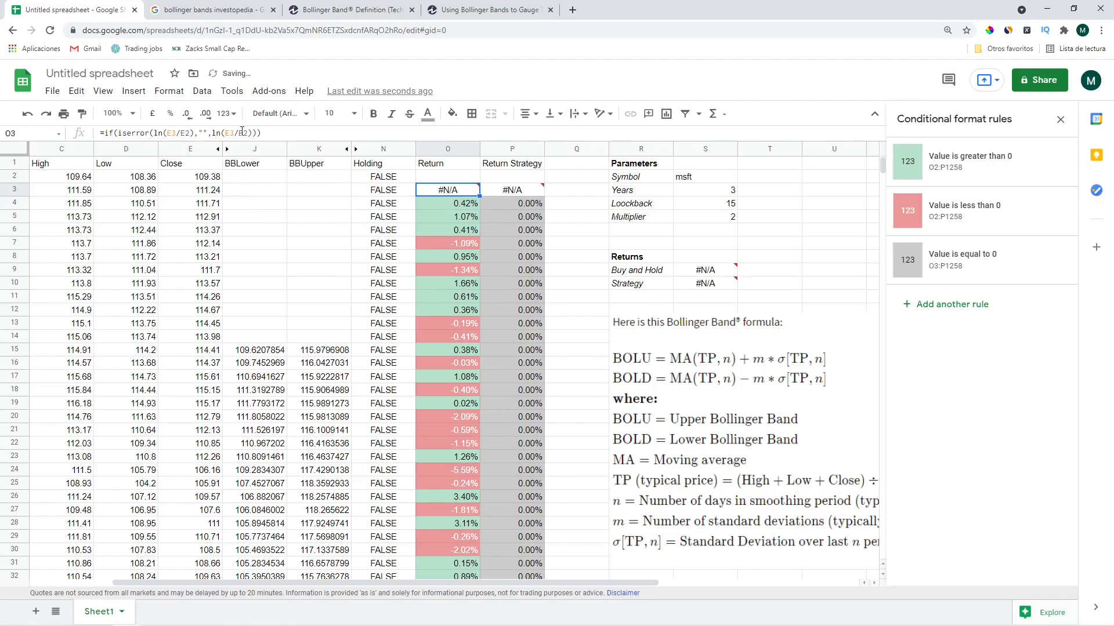
Fix the misplaced brackets so O3 commits as =if(iserror(ln(E3/E2)),"",ln(E3/E2)), showing 1.69%
click(203, 133)
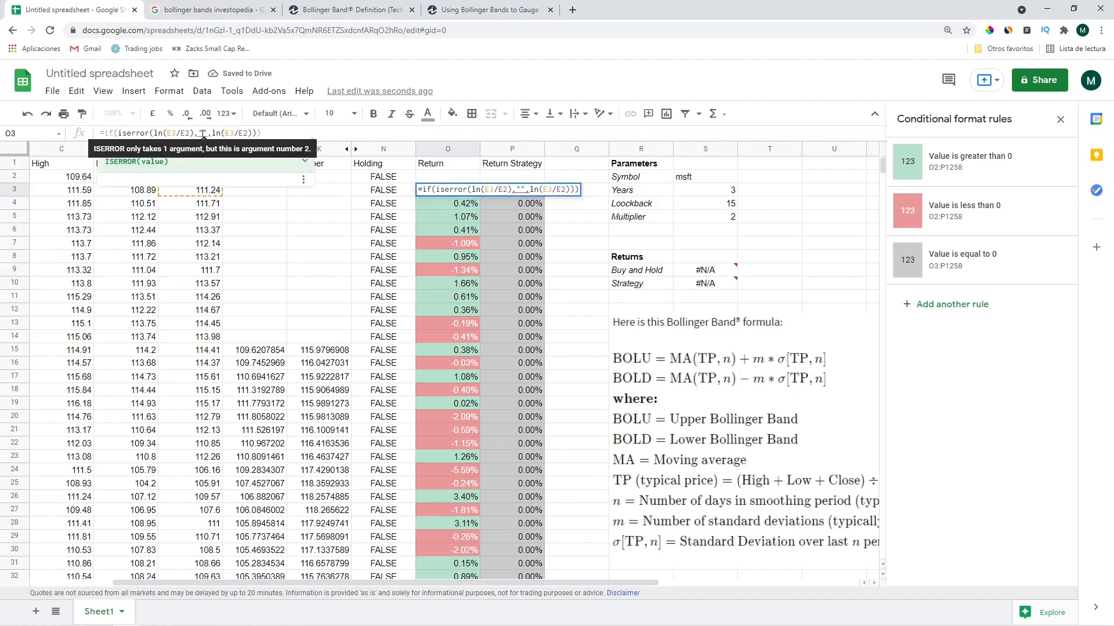
click(146, 133)
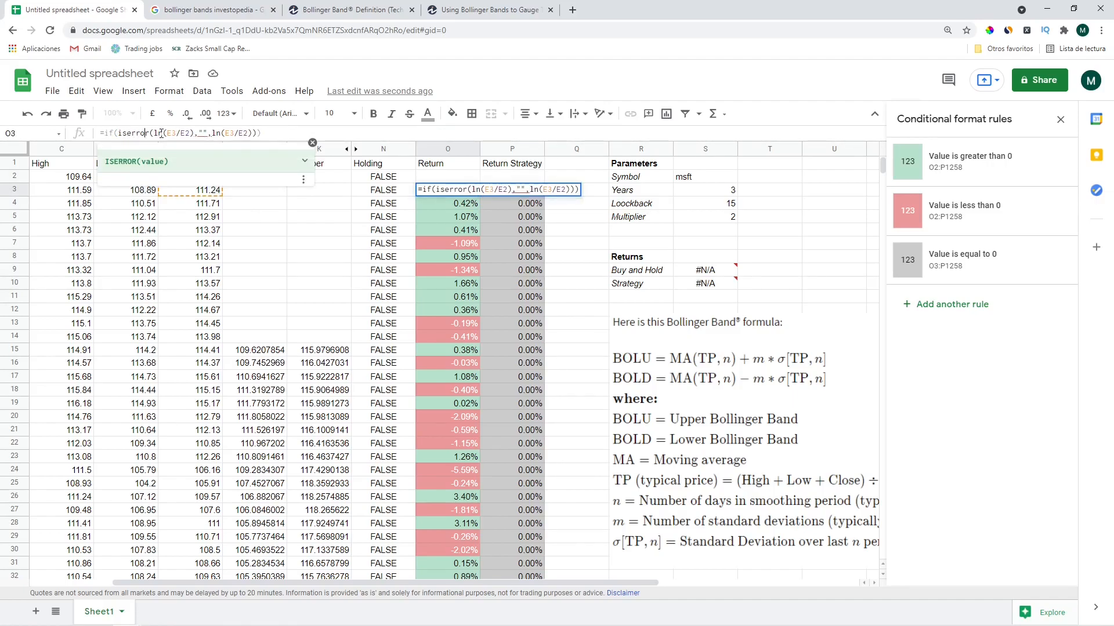
click(196, 133)
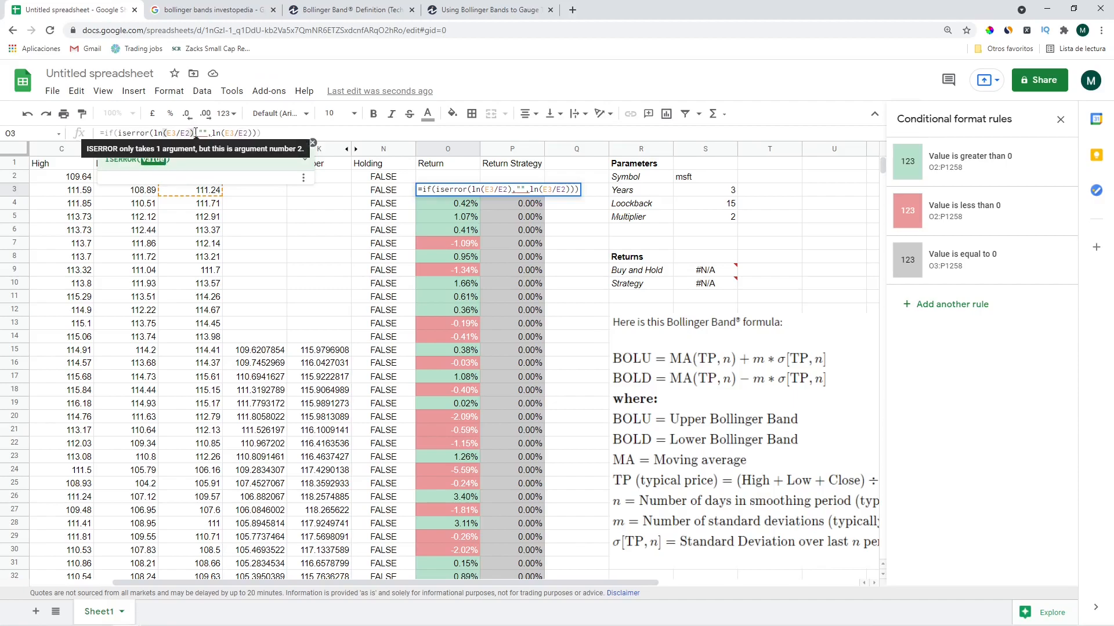
click(199, 132)
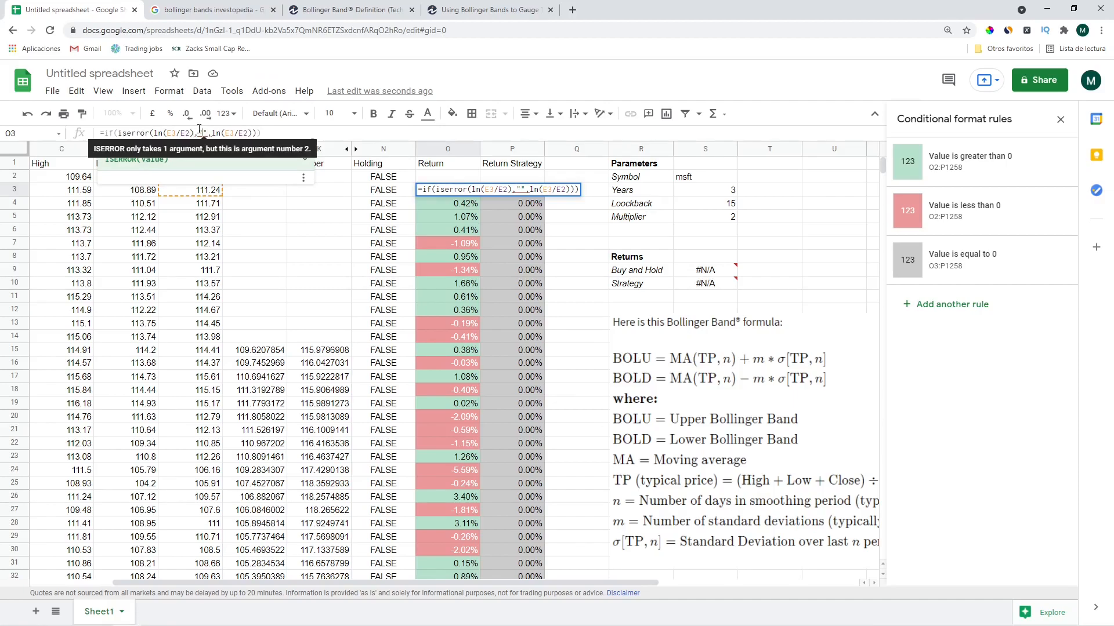
key(Left)
key(Left)
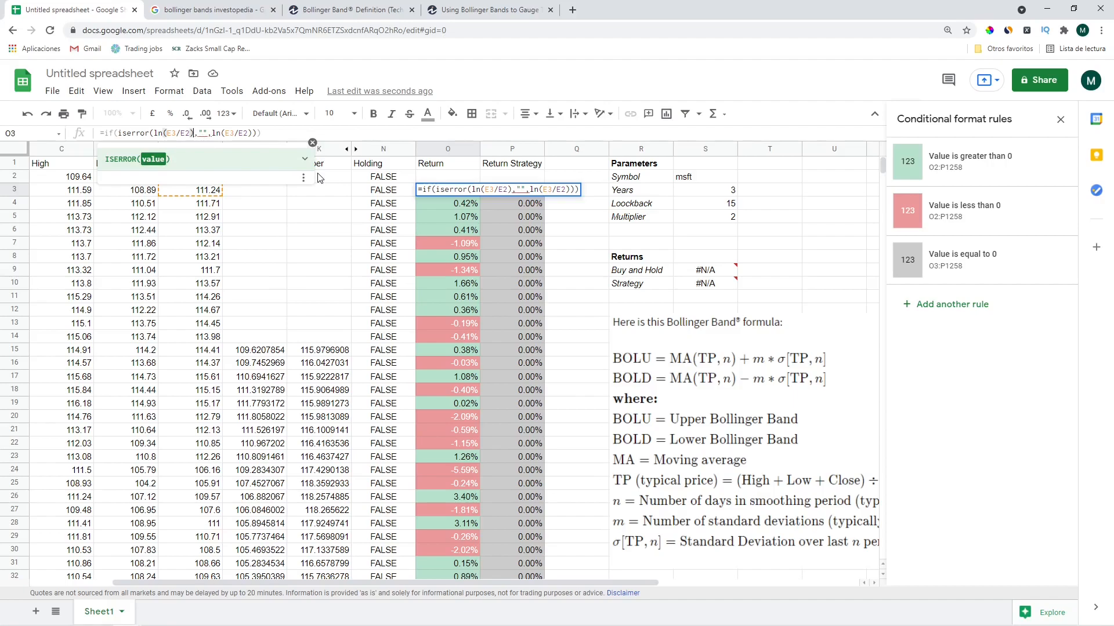
text())
key(Right)
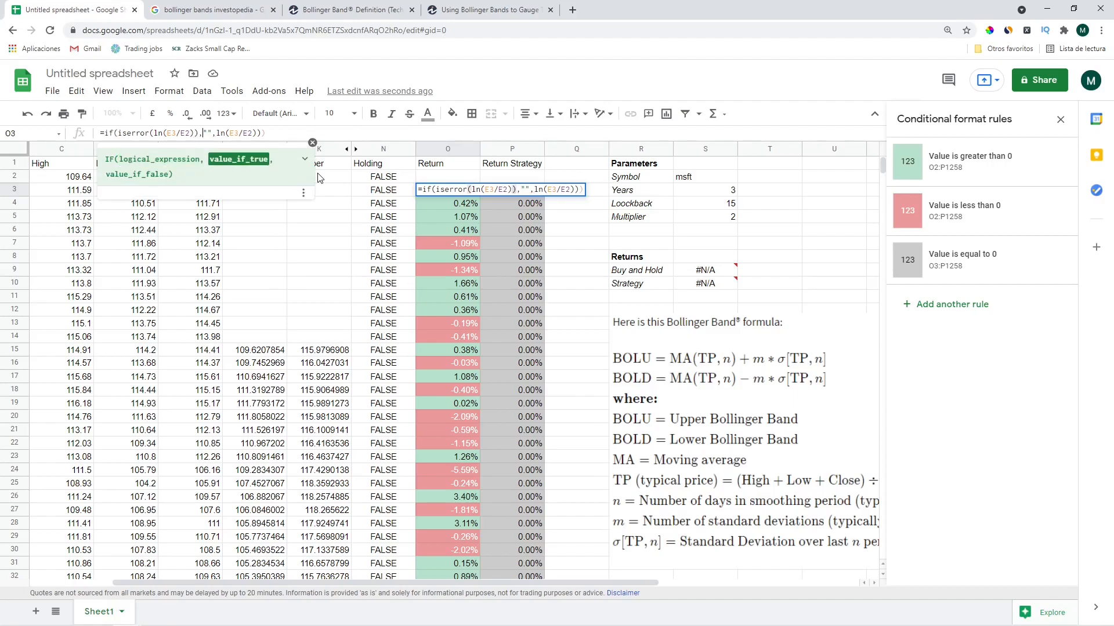
key(Right)
key(Right)
key(Right)
key(Right)
key(Right)
key(Return)
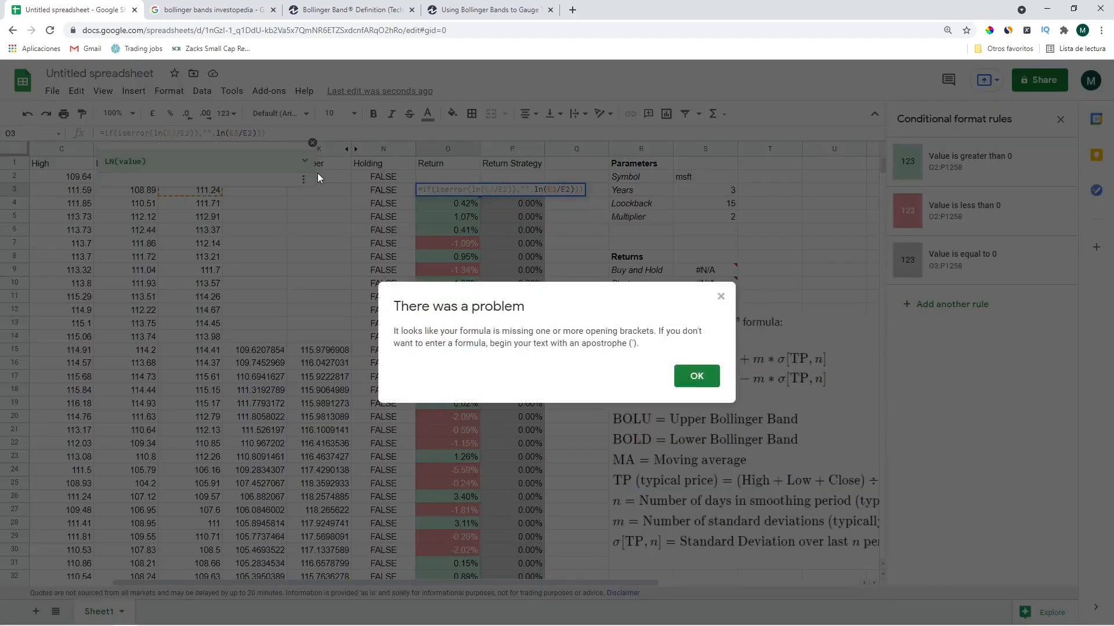
key(Return)
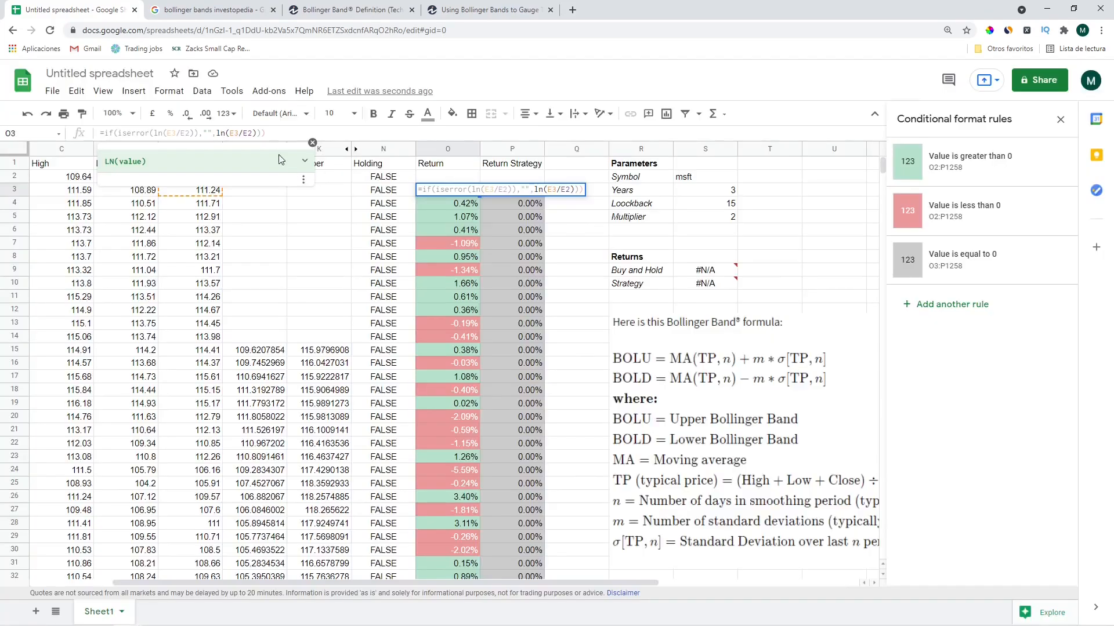
click(277, 133)
text())
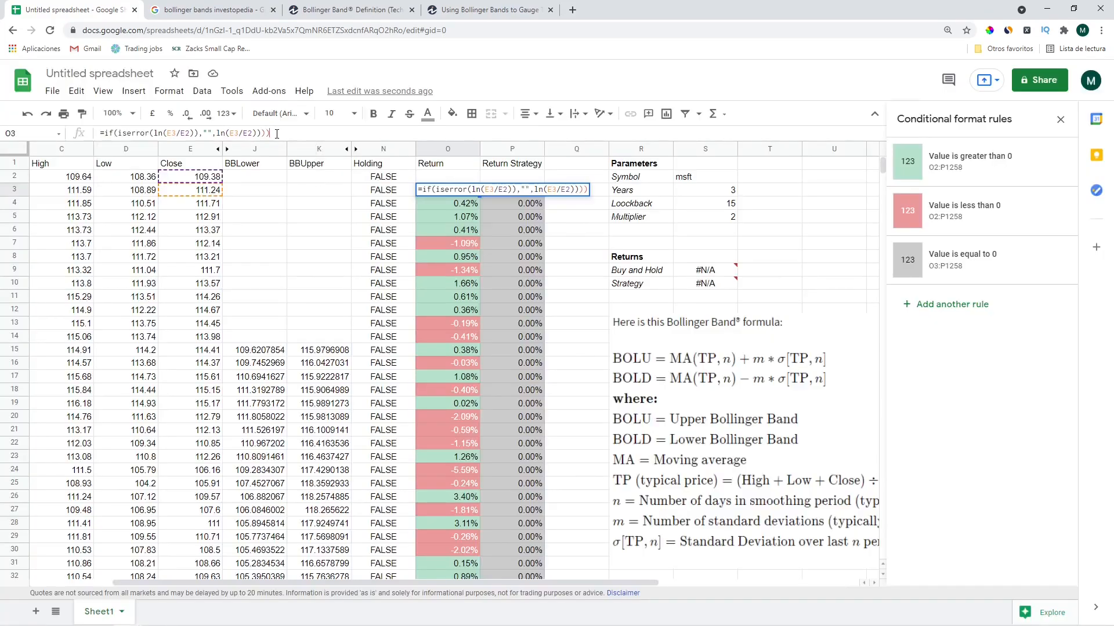
key(BackSpace)
key(BackSpace)
key(Return)
key(Up)
key(Return)
key(Return)
key(Up)
click(510, 190)
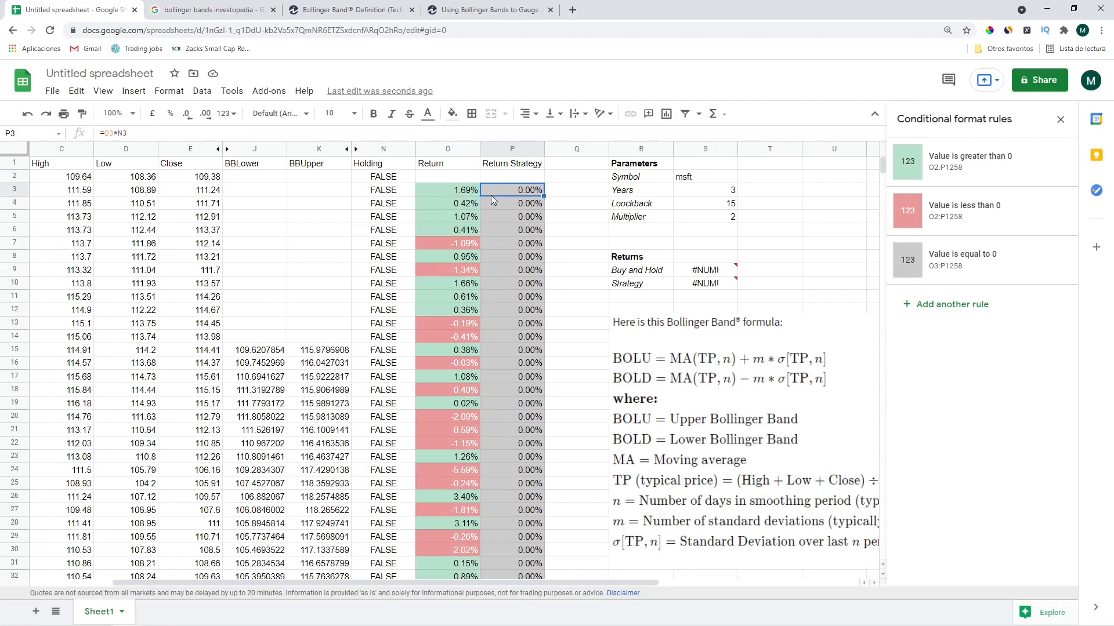
Paste the corrected O3 Return formula down the entire Return column
click(468, 190)
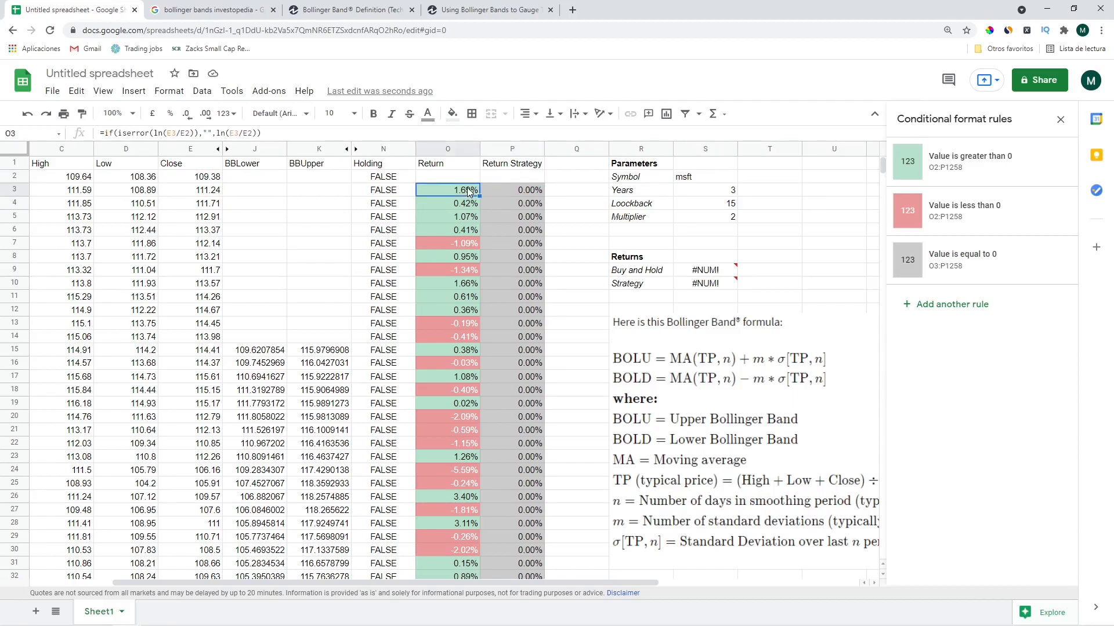
click(385, 192)
click(441, 192)
key(Down)
key(ctrl+shift+Down)
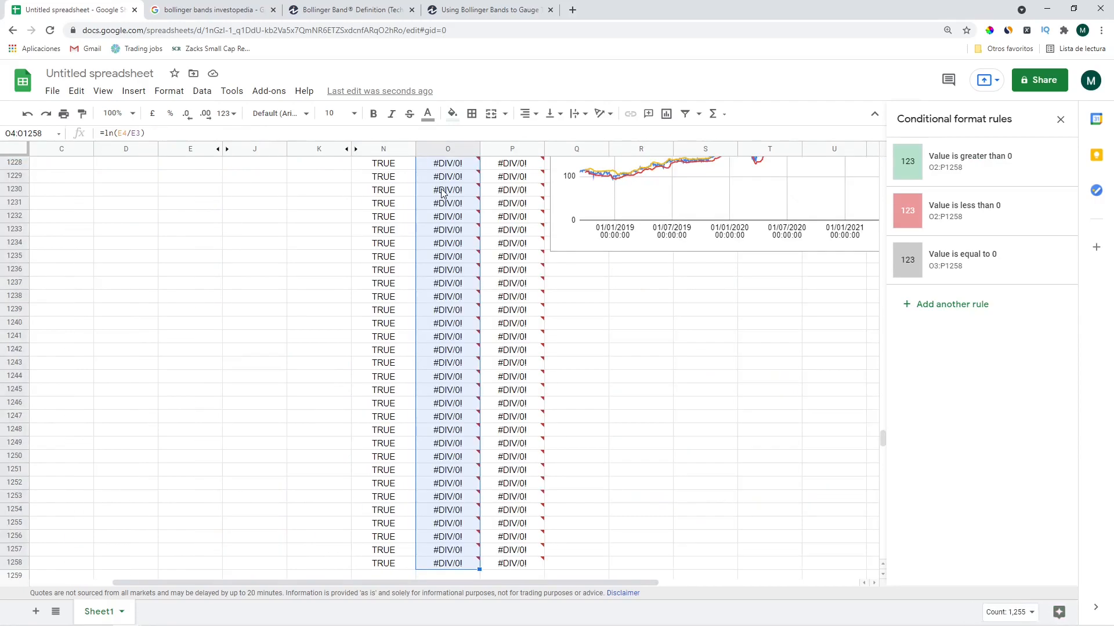
key(ctrl+v)
key(Up)
key(Right)
key(Down)
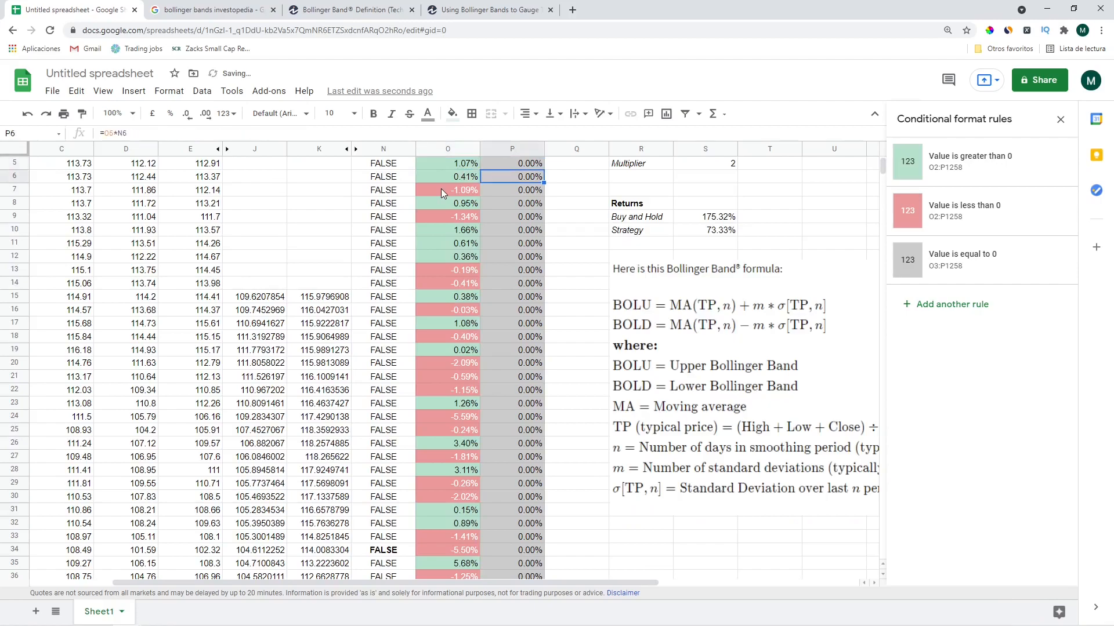
key(Left)
key(ctrl+Down)
key(ctrl+Up)
Set the Years parameter in S3 to 1
key(Up)
key(Up)
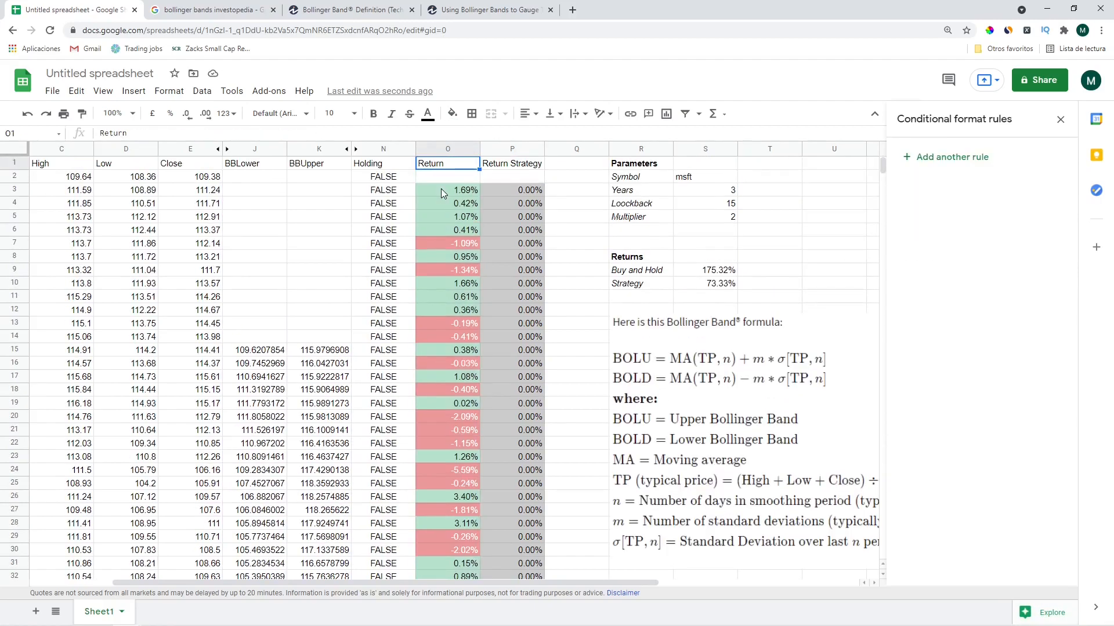
key(Right)
key(Right)
key(Right)
key(Down)
key(Down)
key(Right)
text(1)
key(Return)
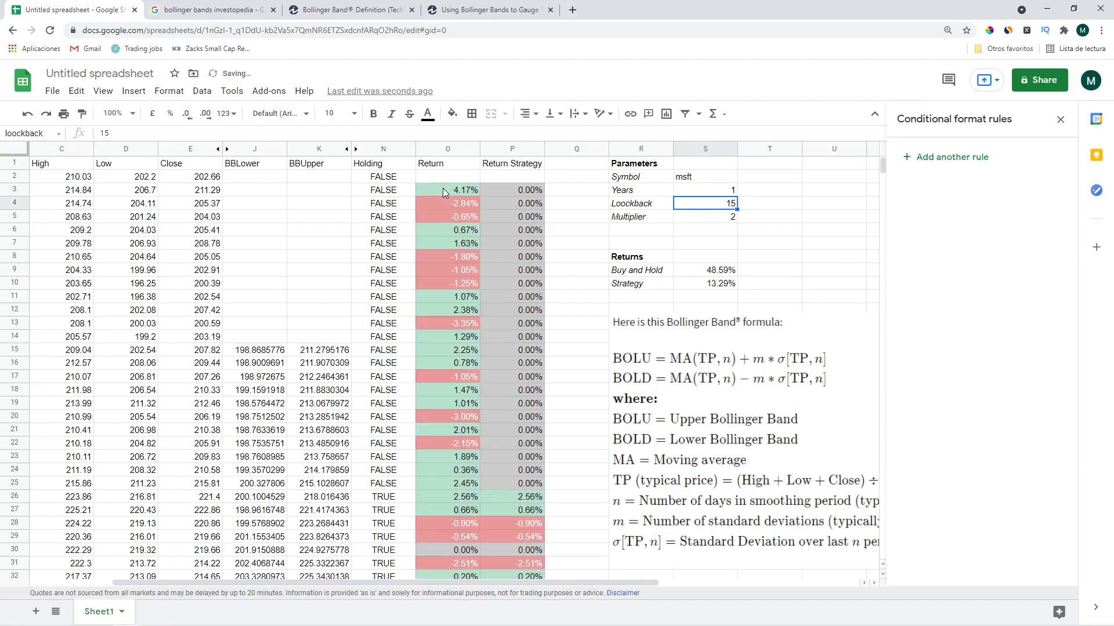
Try Lookback values 20 and 15, then settle on 20, lifting Strategy to 17.39%
key(Left)
key(Left)
key(Left)
key(Left)
key(Left)
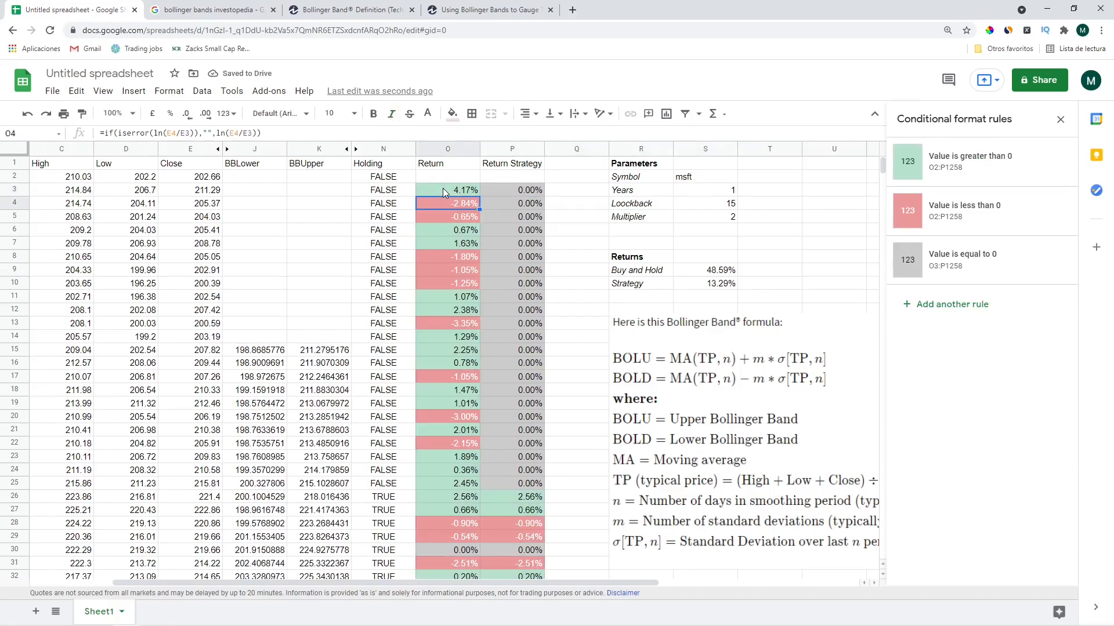
key(Right)
key(Right)
key(Right)
key(Right)
key(Right)
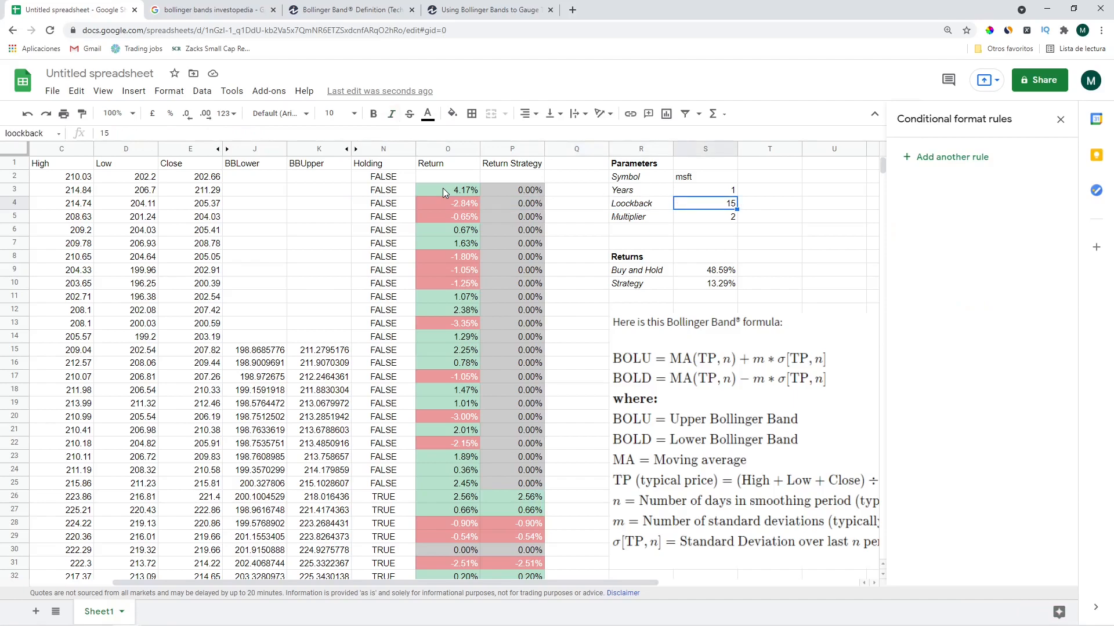
text(20)
key(Return)
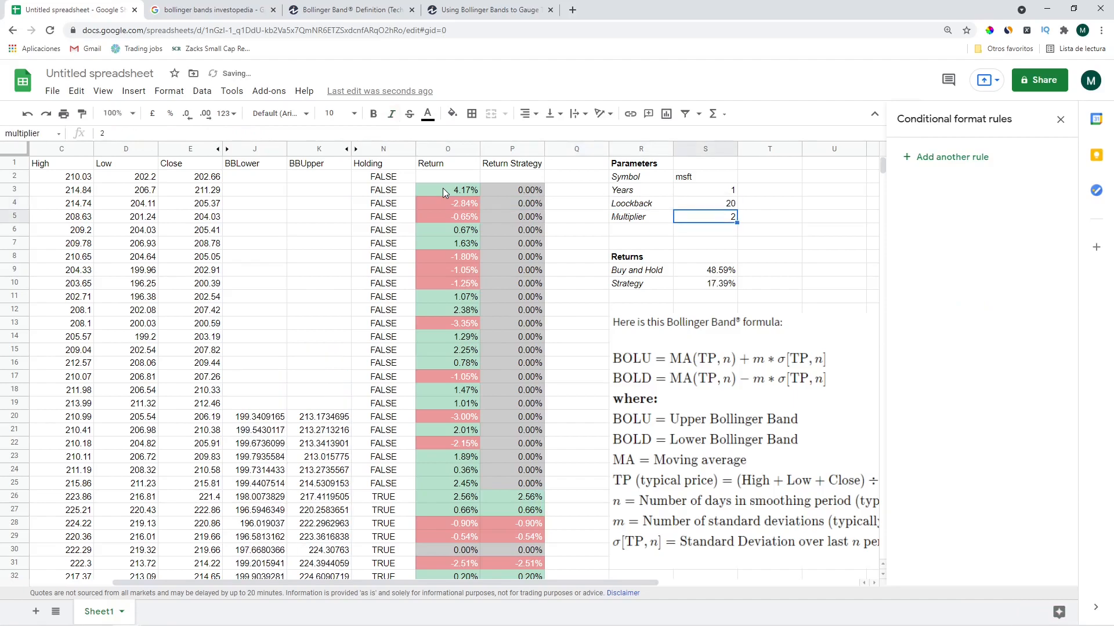
key(Up)
text(15)
key(Return)
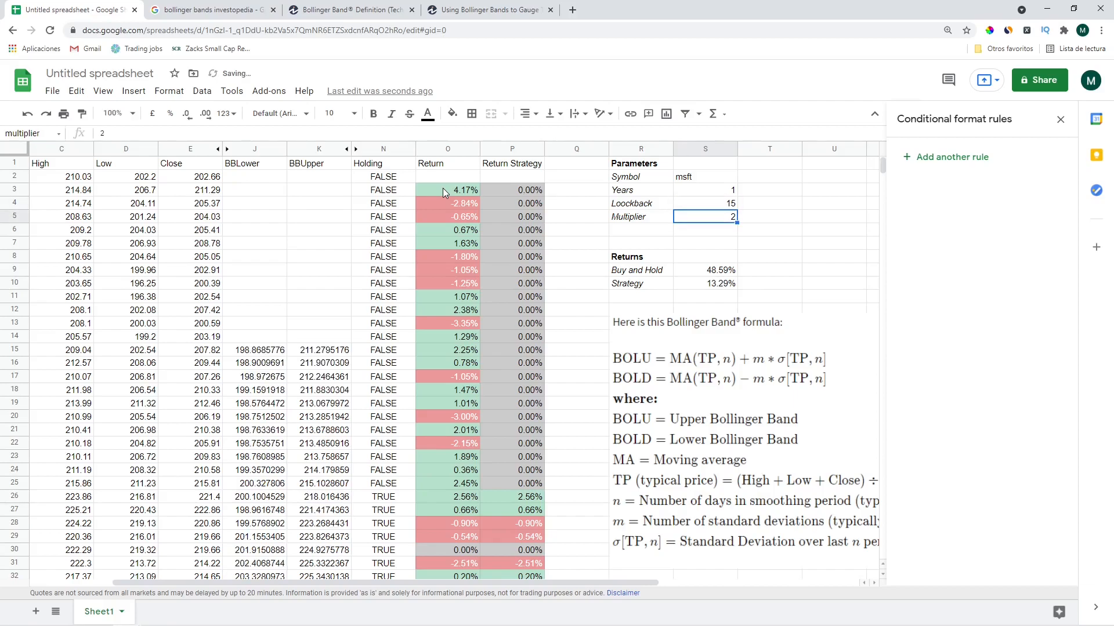
drag(255, 337, 336, 429)
click(709, 202)
text(20)
key(Return)
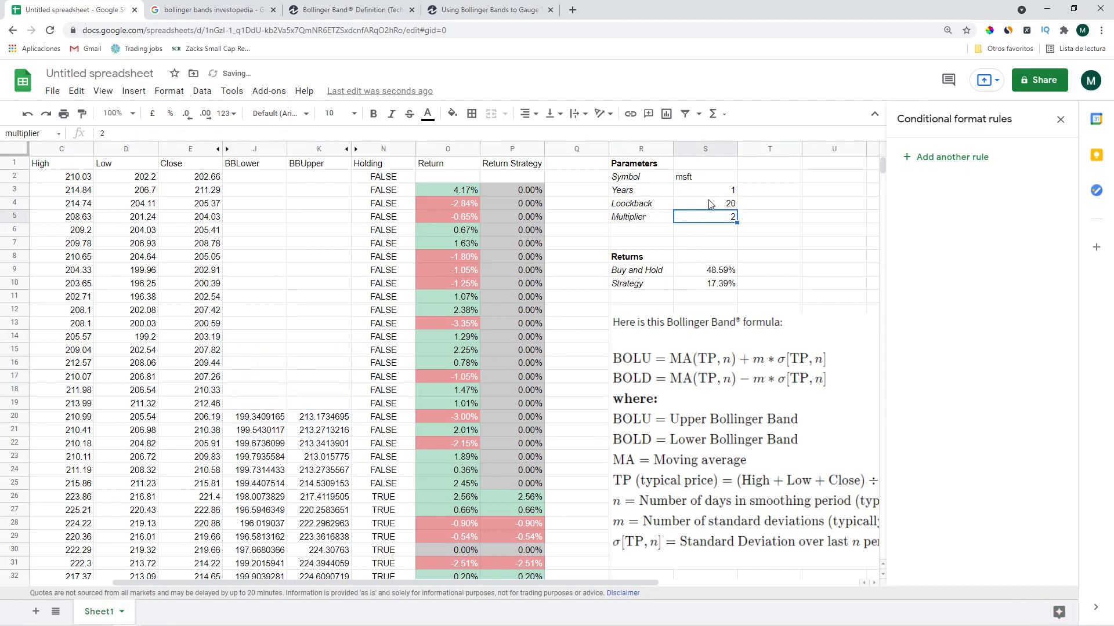
Scroll down to bring the Close and bands chart into view
scroll(746, 221, down, 4)
scroll(754, 219, up, 4)
drag(886, 171, 883, 435)
click(598, 164)
click(604, 194)
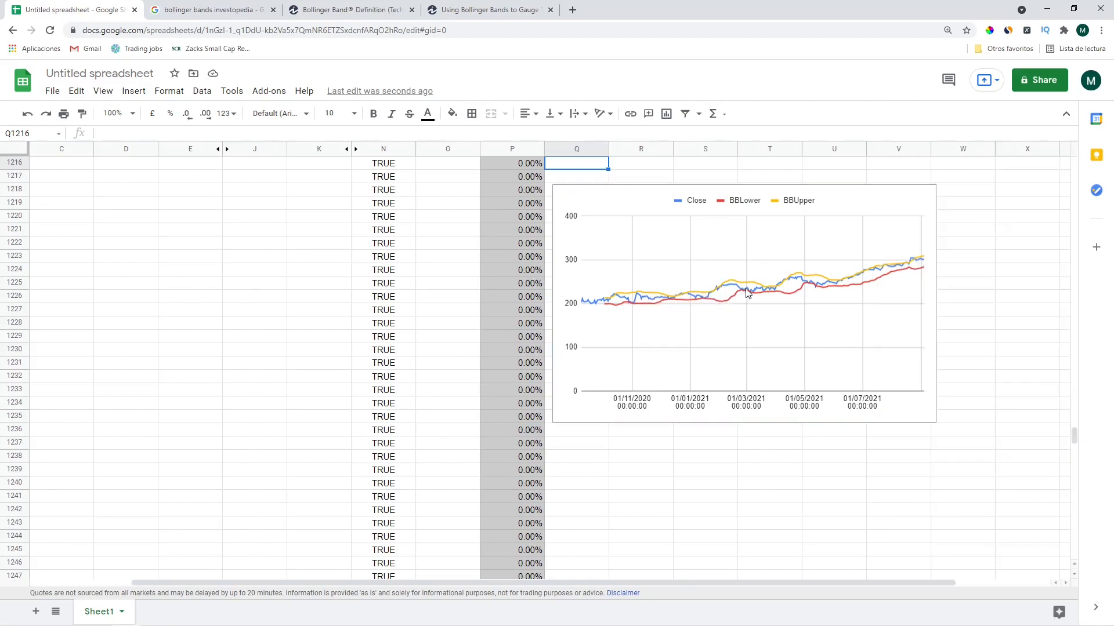
Set the Multiplier in S5 to 10
drag(1073, 432, 1059, 152)
click(718, 217)
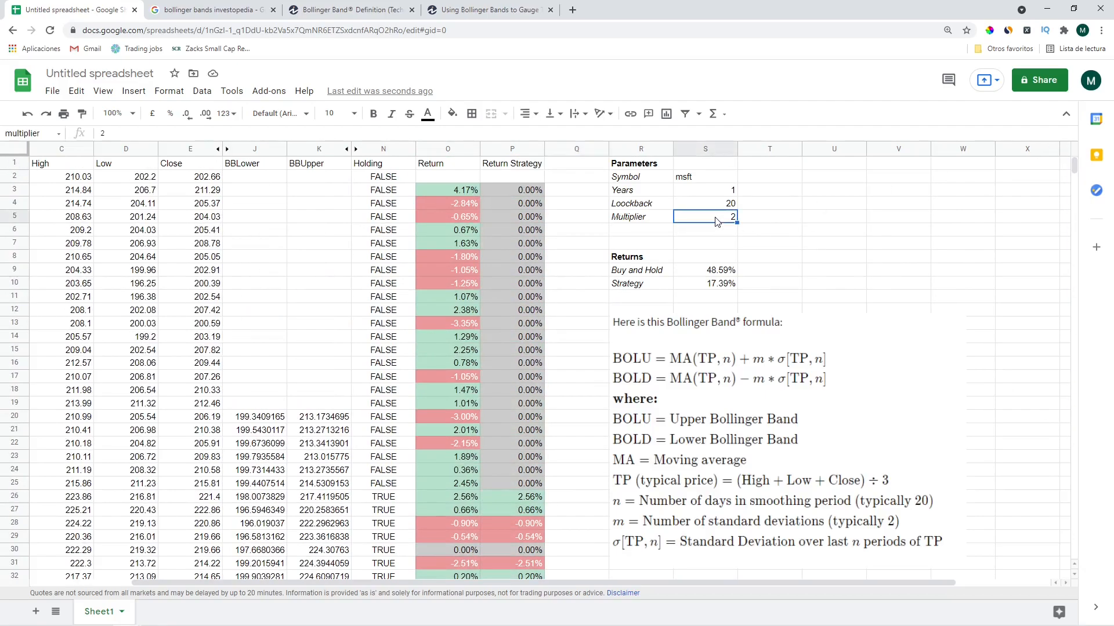
text(10)
key(Return)
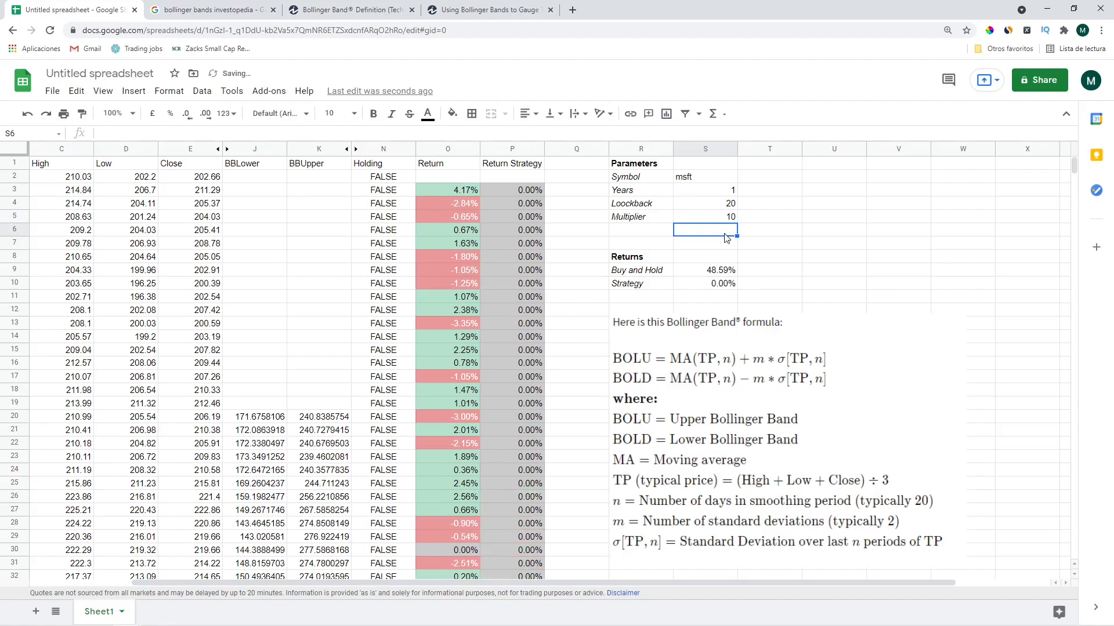
Inspect the Strategy return, Holding and Return Strategy formulas behind the 0.00% result
click(712, 284)
key(Left)
key(shift+Right)
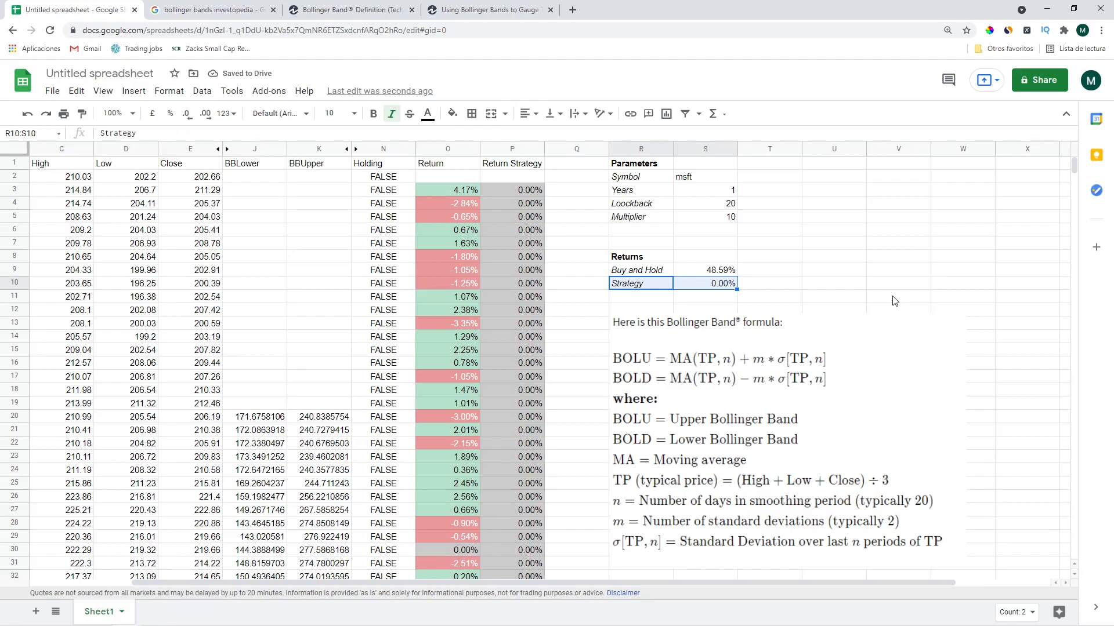
key(Left)
key(Left)
key(Up)
key(Up)
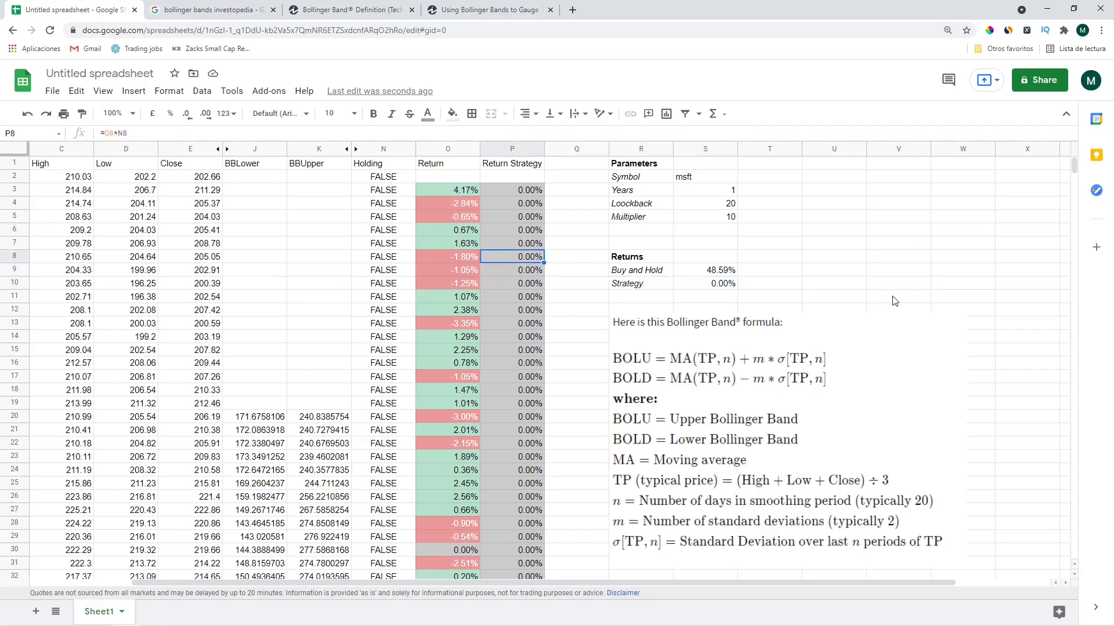
key(Up)
key(Left)
key(Left)
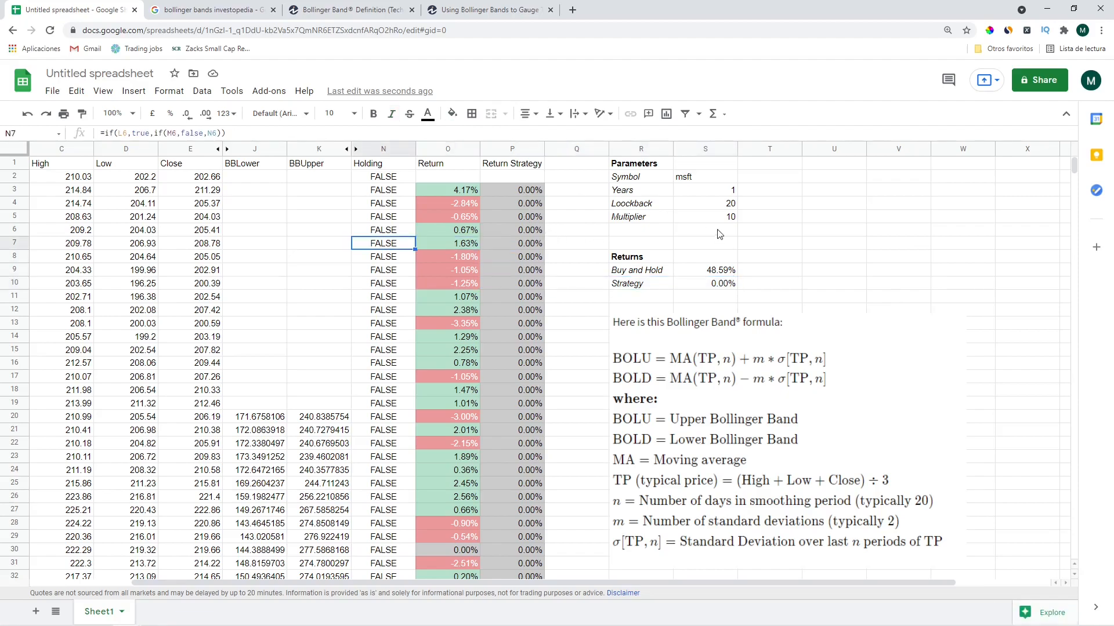
click(721, 218)
key(shift+Up)
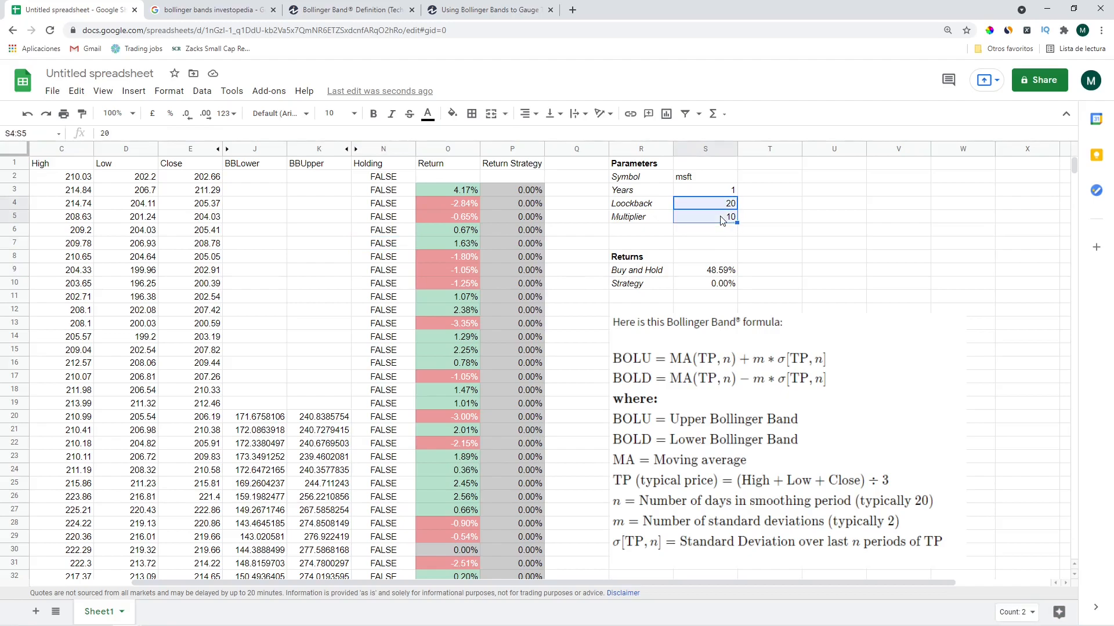
key(shift+Down)
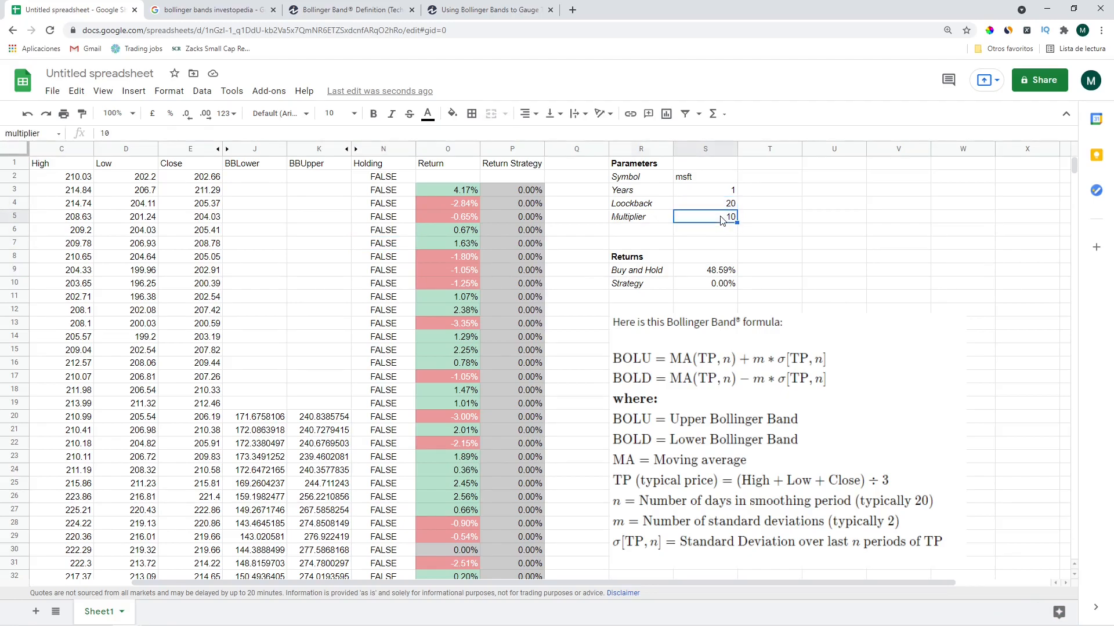
key(Left)
key(Left)
key(Left)
key(Up)
key(Up)
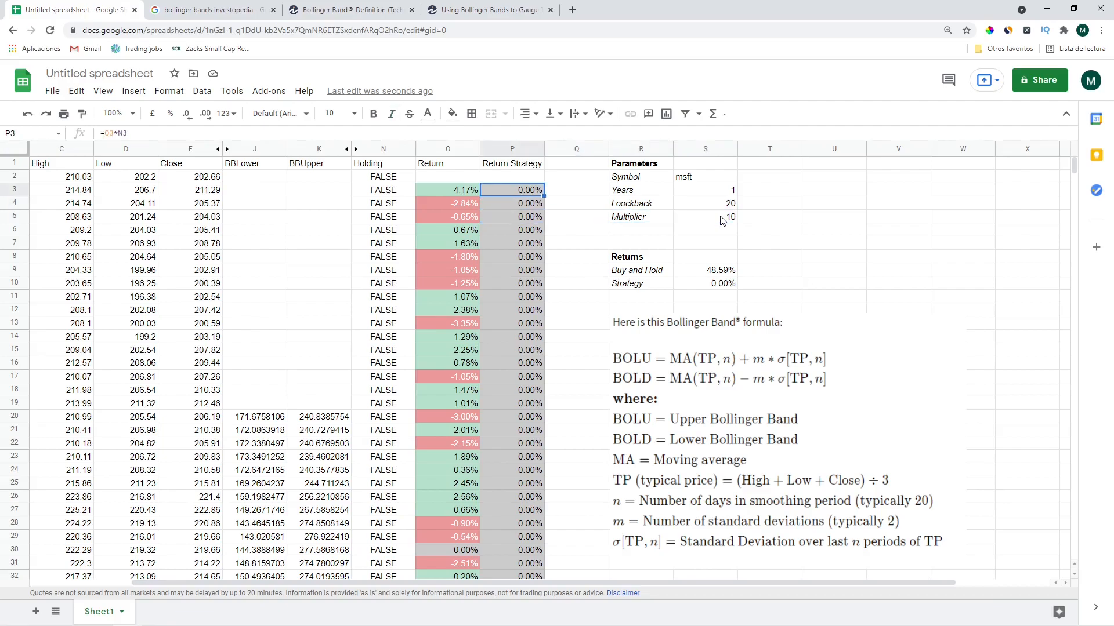
key(Right)
key(Right)
key(Right)
click(644, 271)
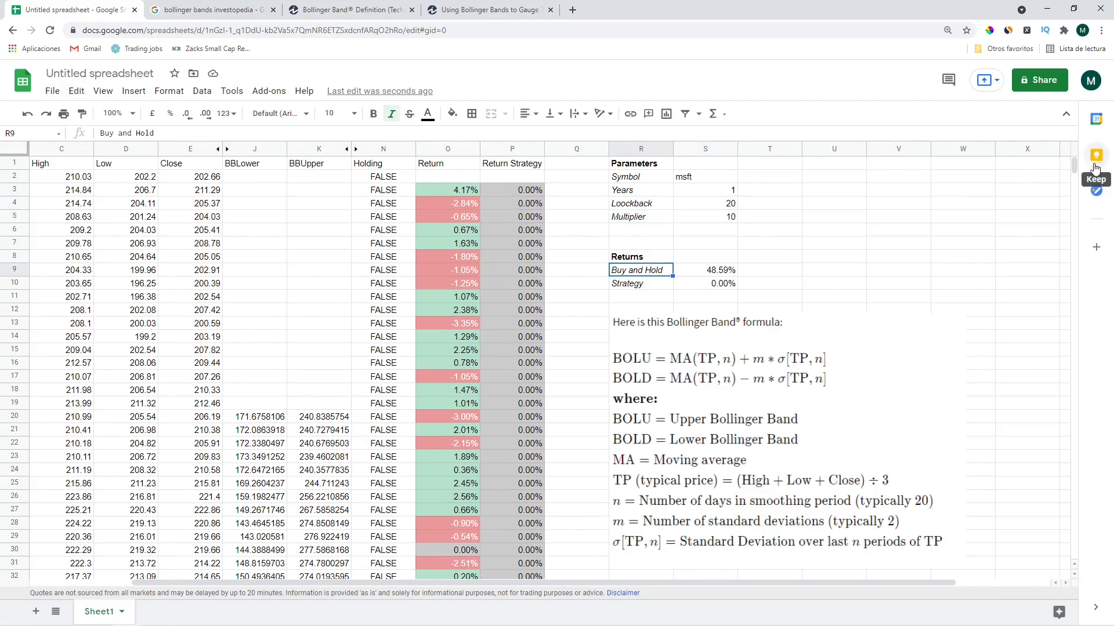
Check the widened bands on the chart, then return to the Symbol cell at the top
drag(1077, 168, 1067, 434)
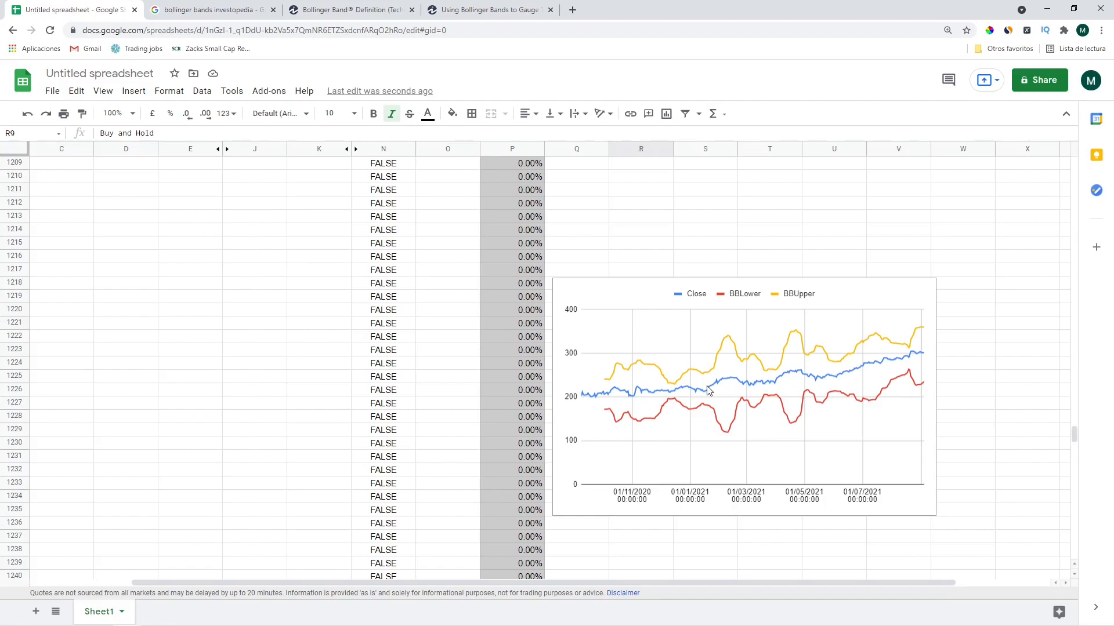
drag(1073, 436, 1079, 155)
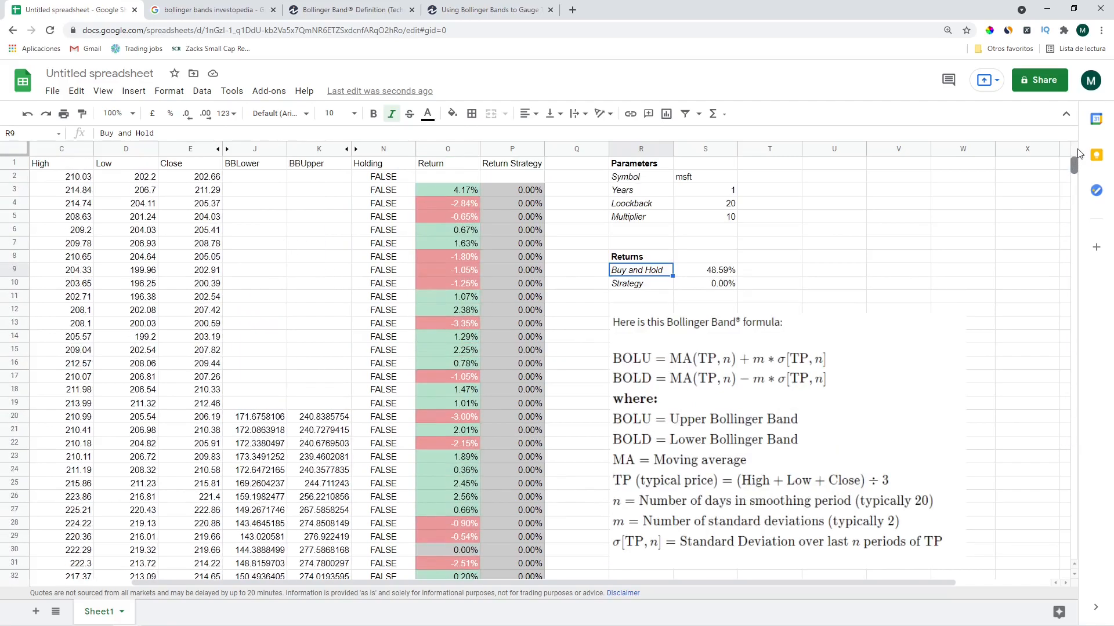
click(701, 181)
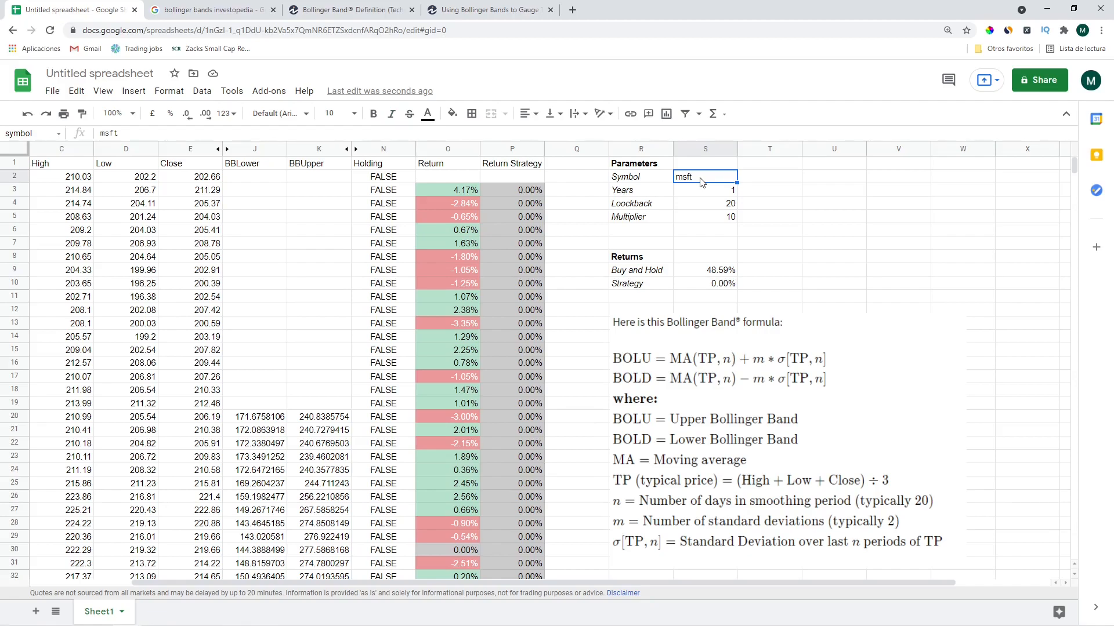
Change the Symbol to gme and the Multiplier to 2, giving 2533.12% vs 1186.91%
text(gme)
key(Return)
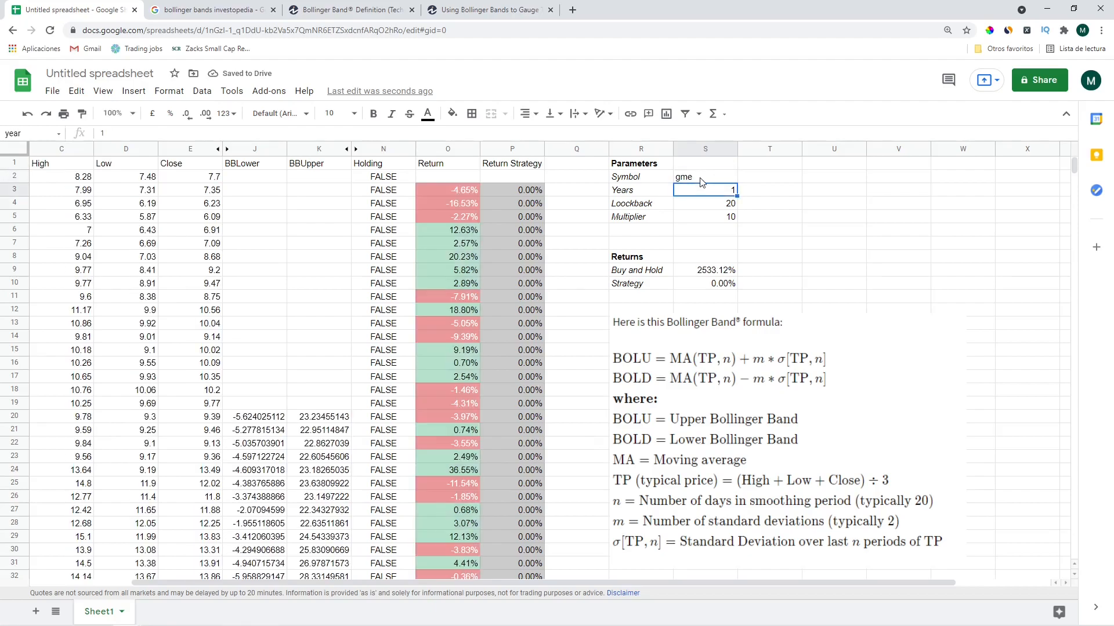
click(731, 219)
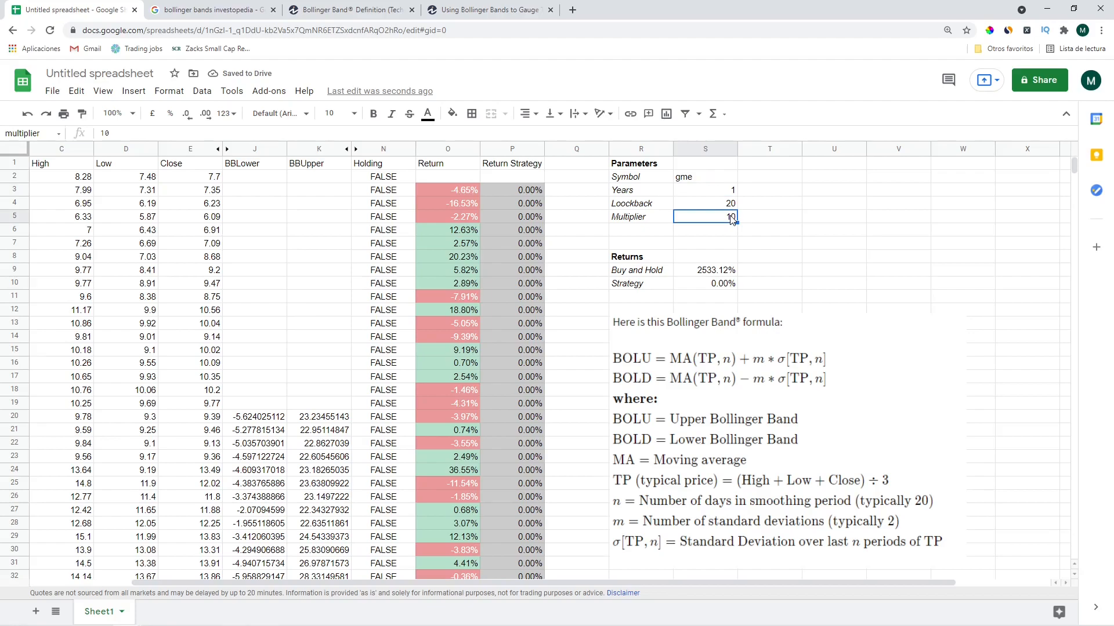
text(2)
key(Return)
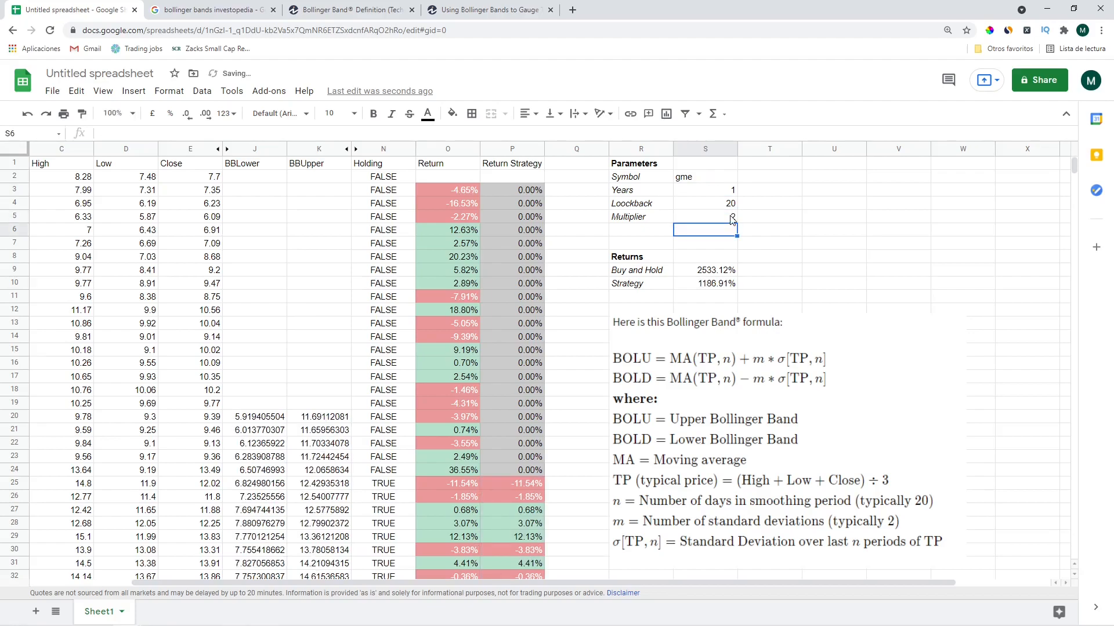
key(Down)
key(Down)
key(Down)
key(Down)
key(shift+Left)
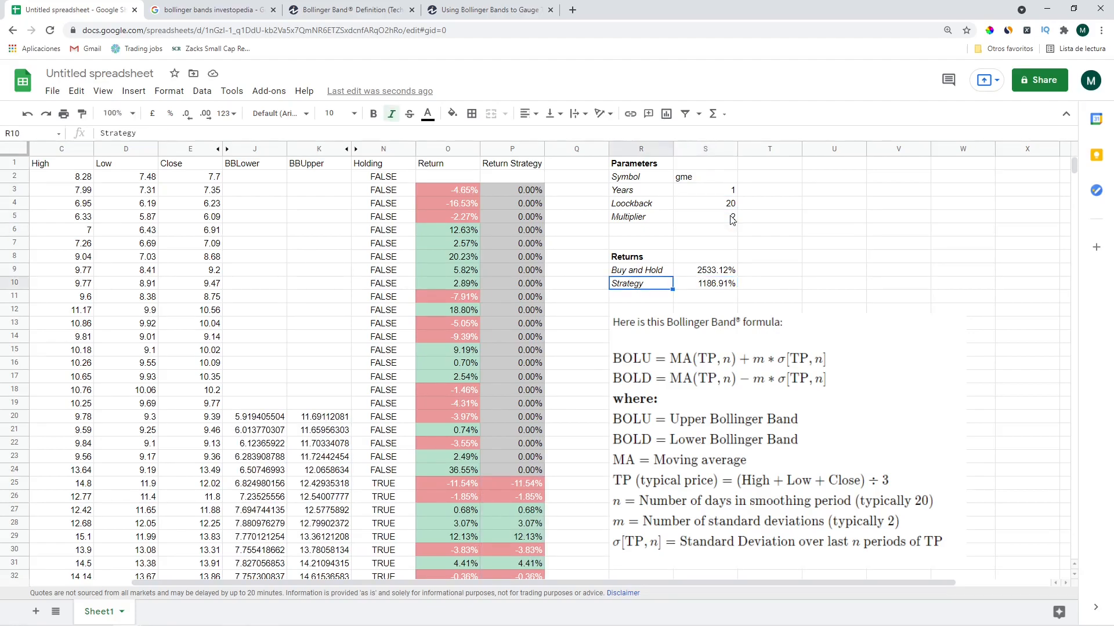
key(Up)
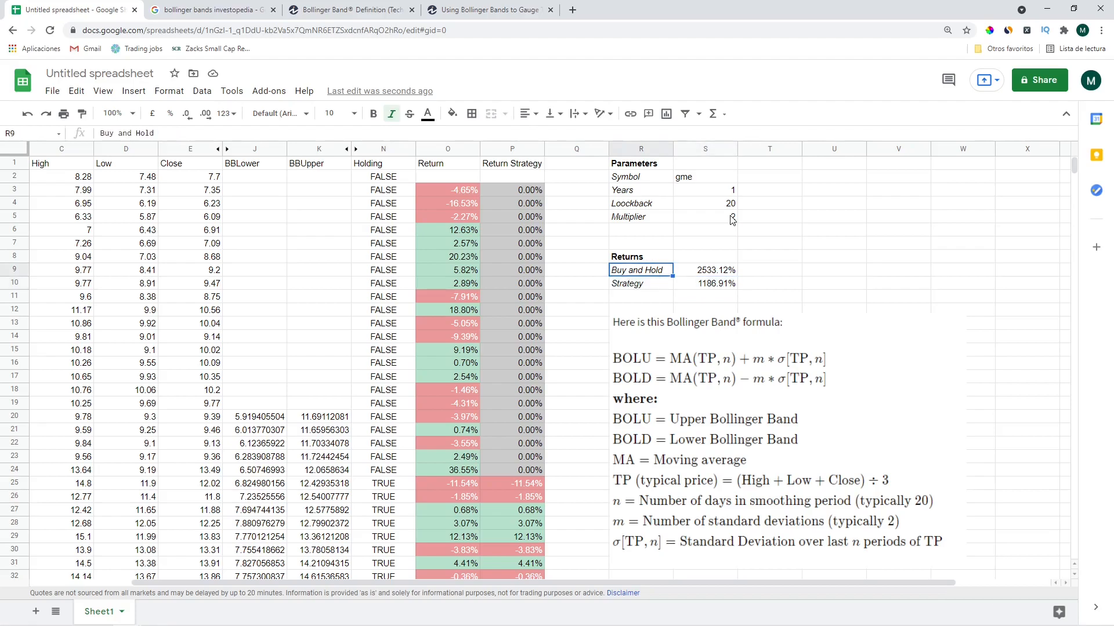
Move the Bollinger formula image lower on the sheet
click(677, 329)
drag(678, 329, 678, 407)
click(661, 316)
click(663, 280)
click(663, 275)
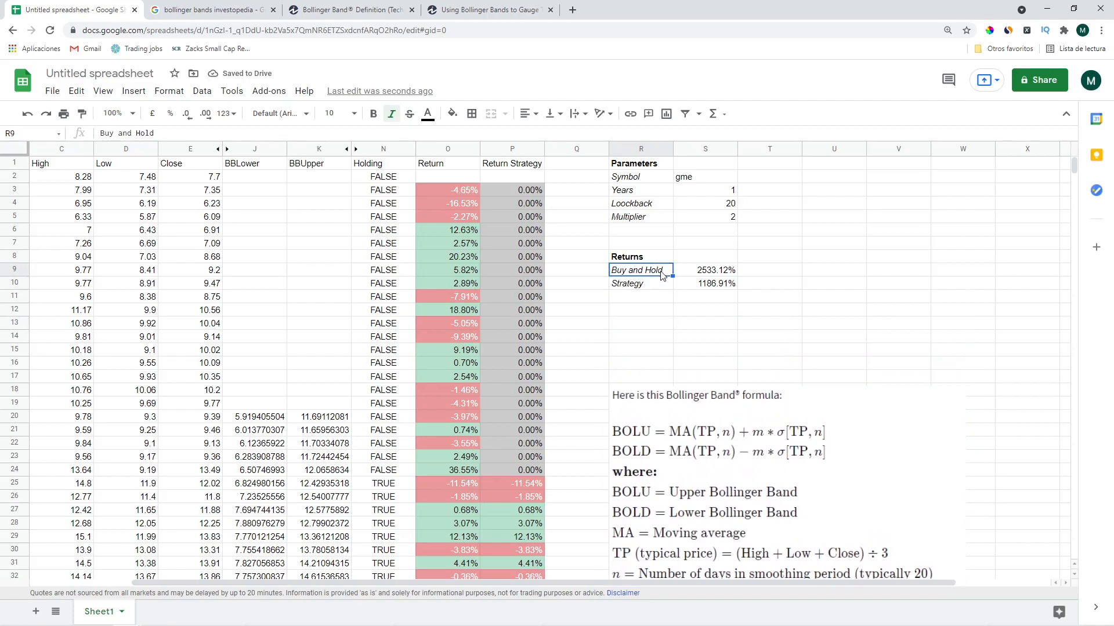
click(663, 281)
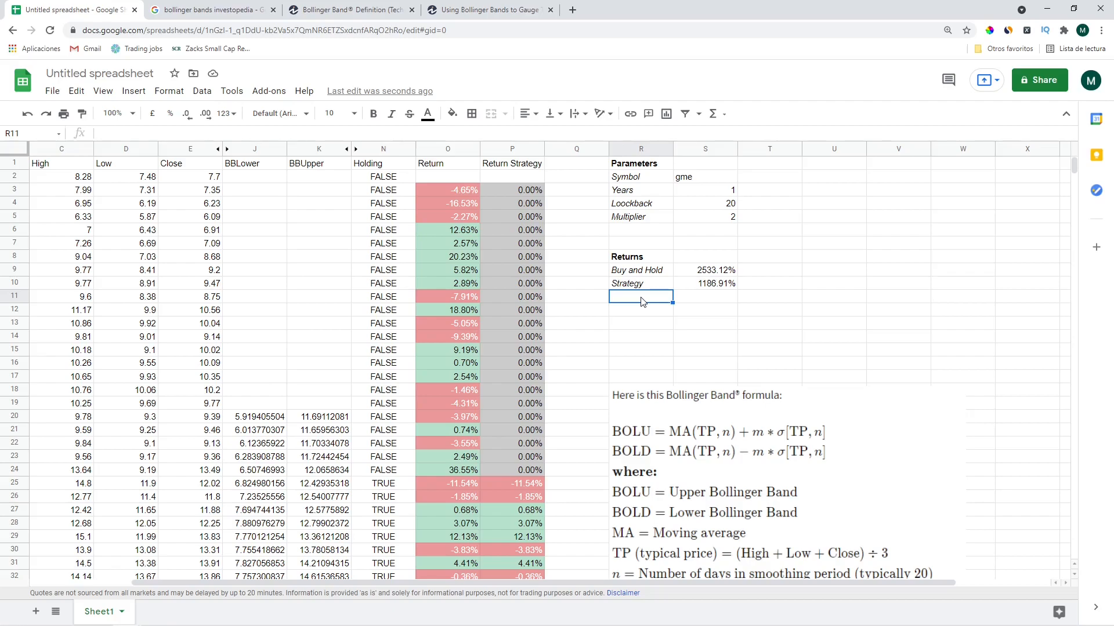
Add the label 'Exposure' in R11
text(=)
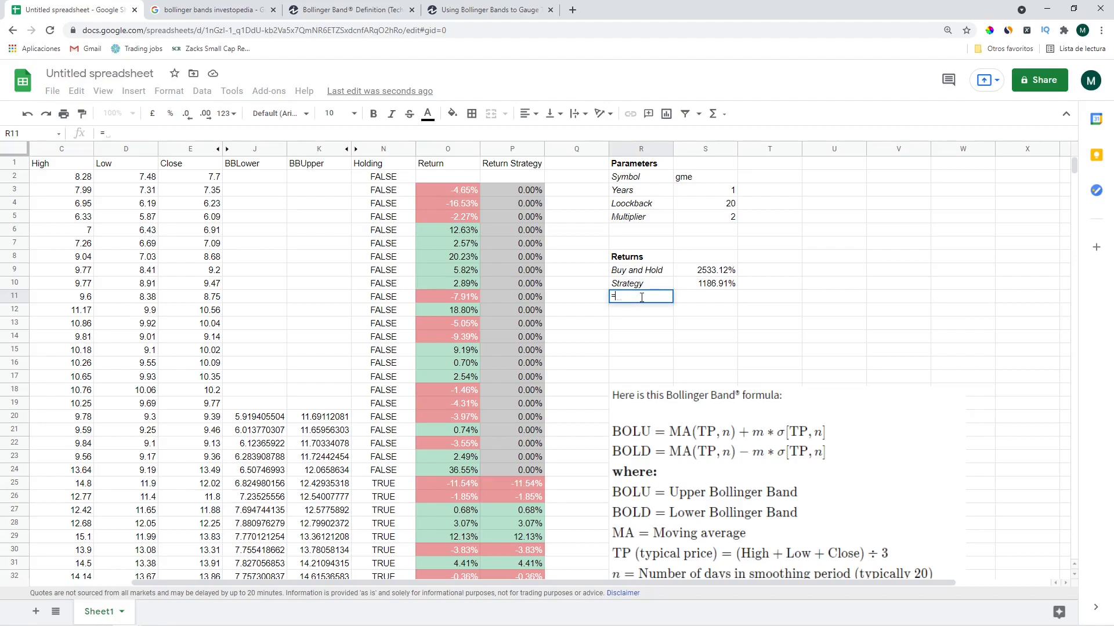
key(Escape)
text(Exposure)
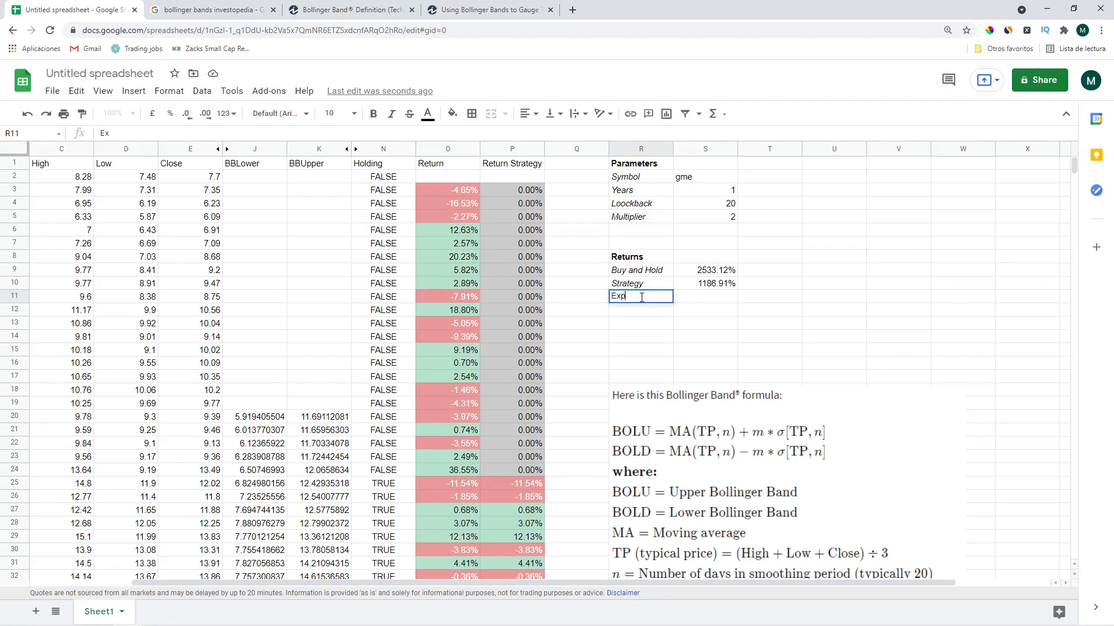
key(Tab)
Count the holding days in S11 with =countif(N2:N1258,true)
text(\=)
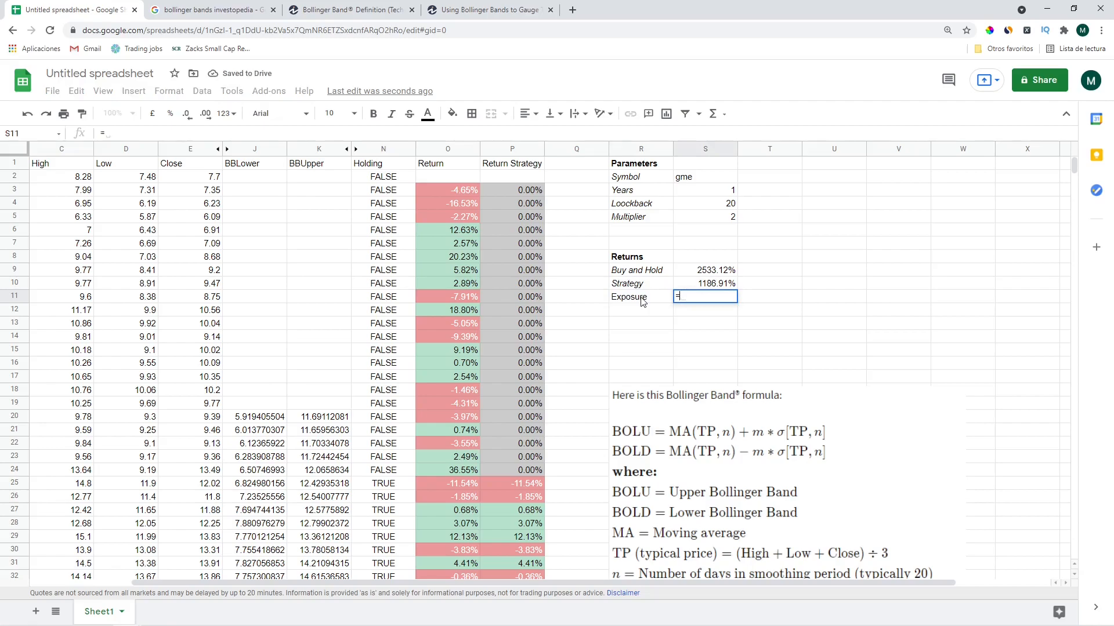
text(countif()
key(Left)
key(Left)
key(Left)
key(Left)
key(Left)
key(Up)
key(Up)
key(Up)
key(Up)
key(Up)
key(Up)
key(Up)
key(Up)
key(Up)
key(ctrl+shift+Down)
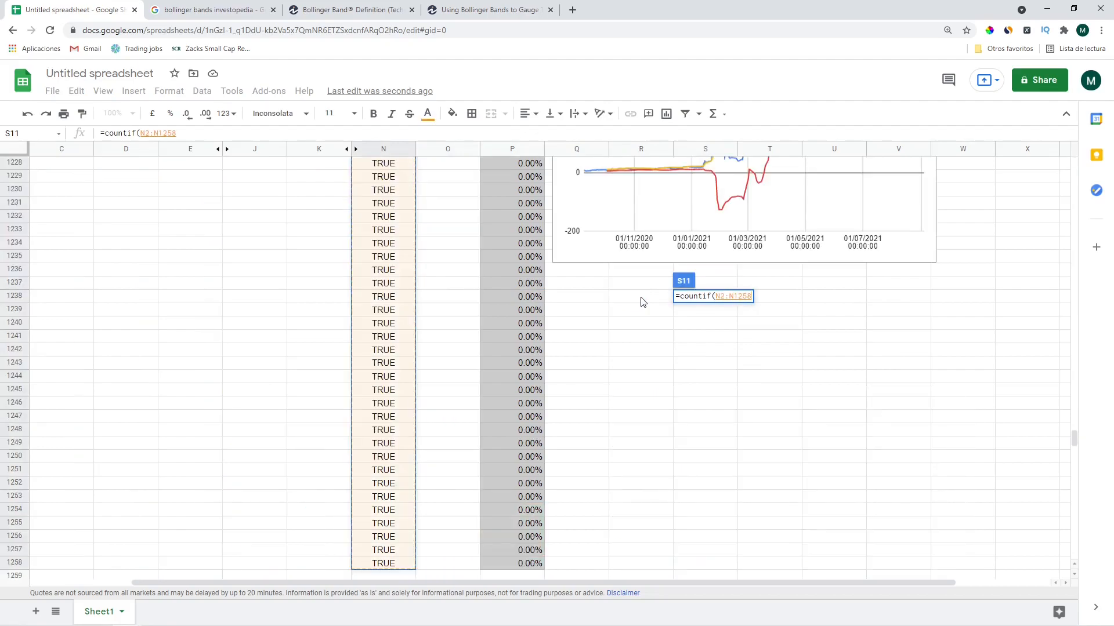
text(,)
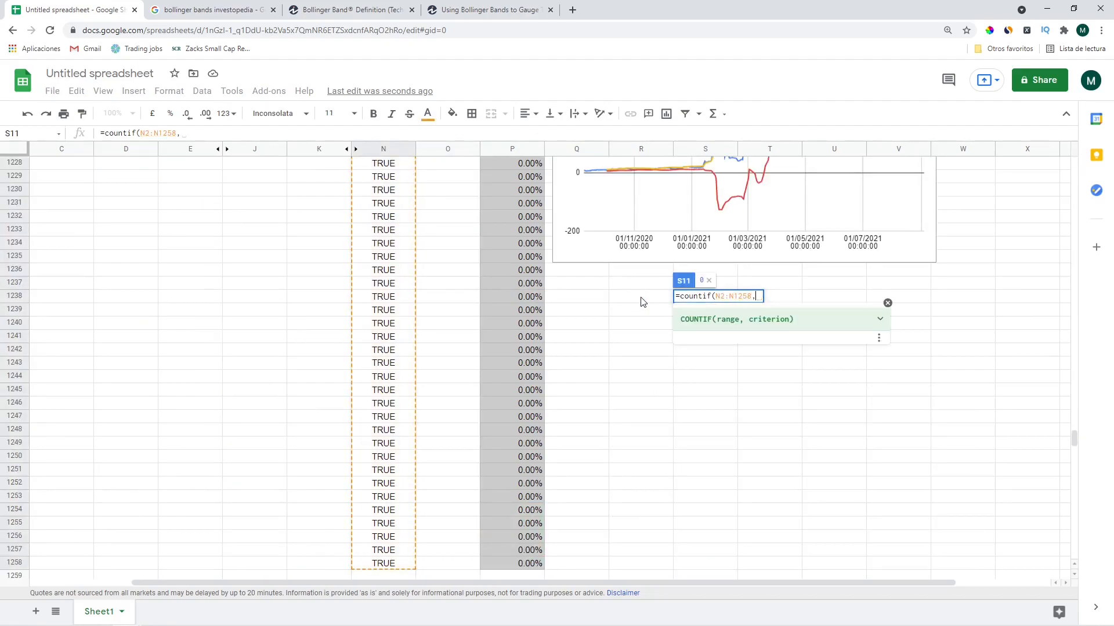
text(true))
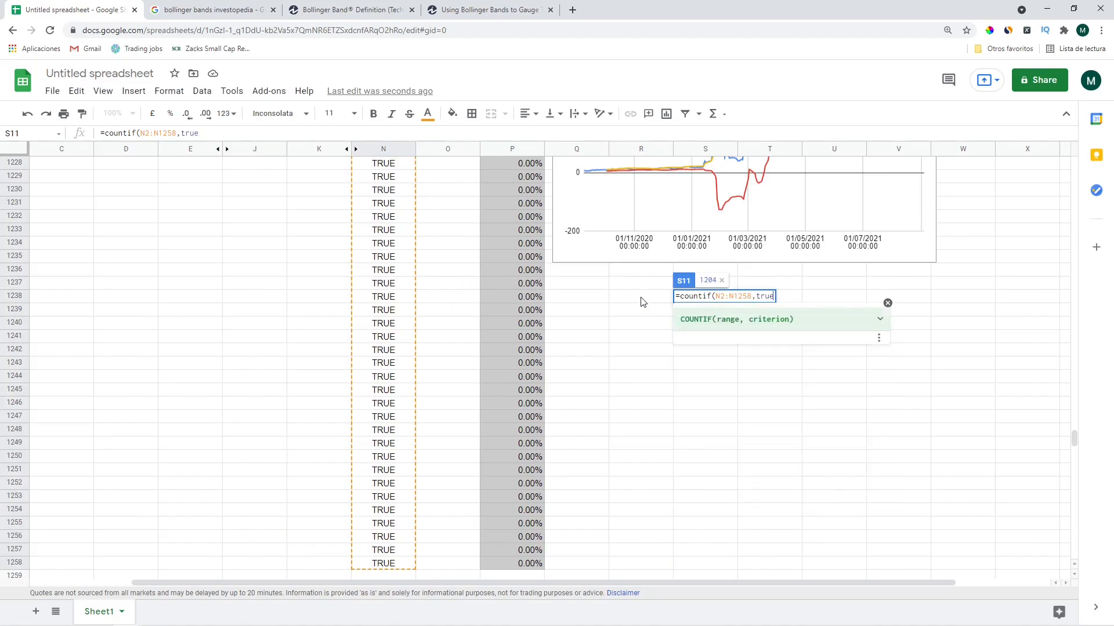
key(Return)
key(Up)
key(Up)
key(Up)
key(Up)
key(Down)
key(Down)
key(Down)
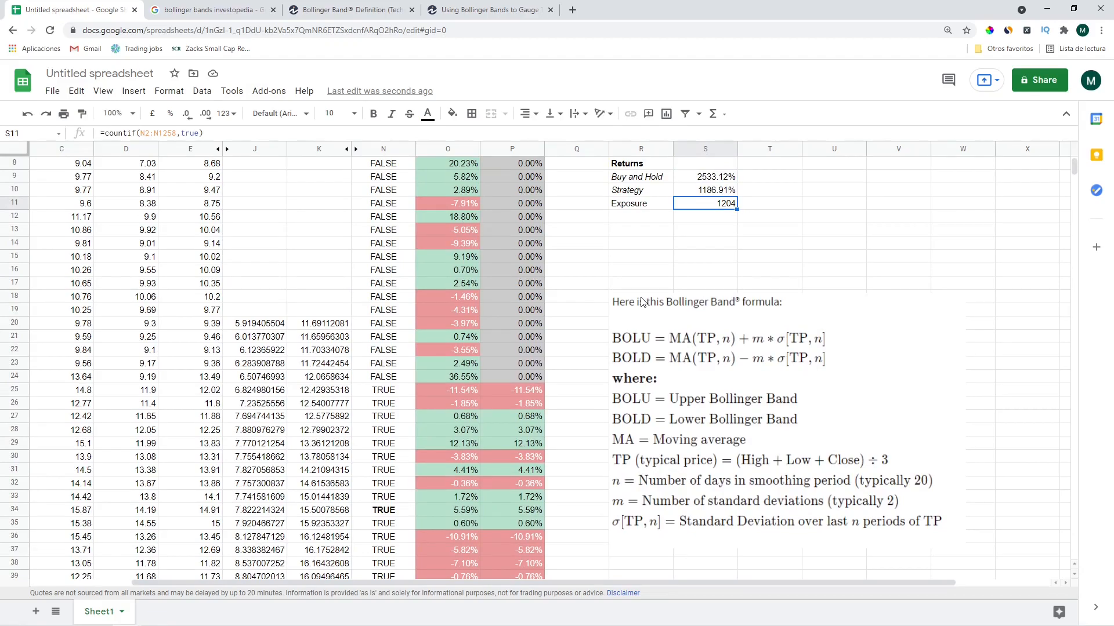
Divide by counta(N2:N1258) so S11 shows the exposure ratio 0.4781225139
click(328, 132)
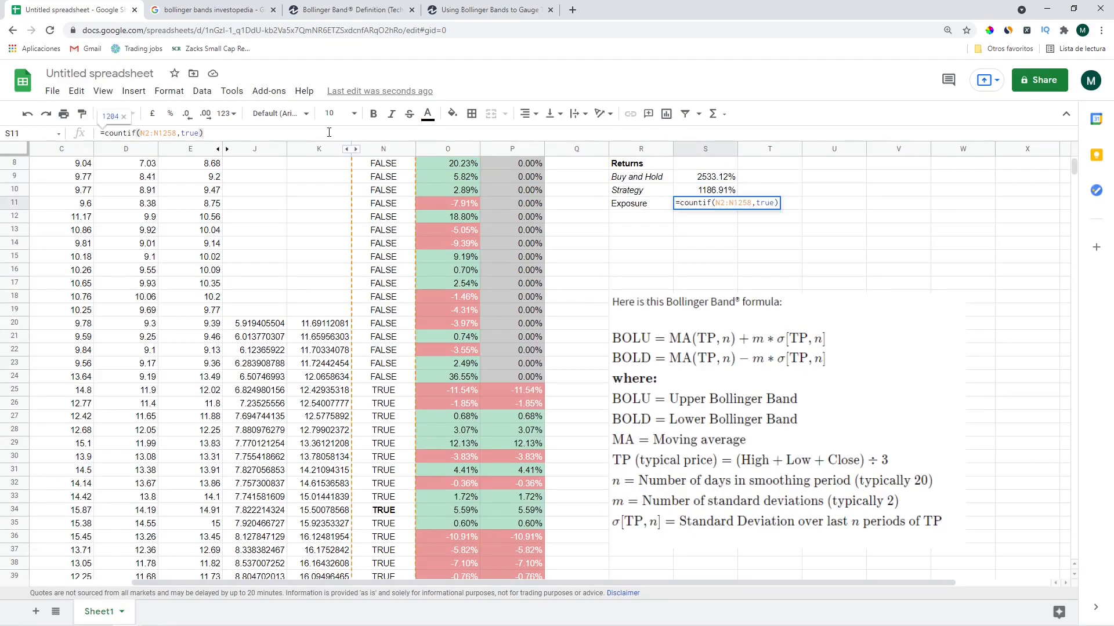
text(/)
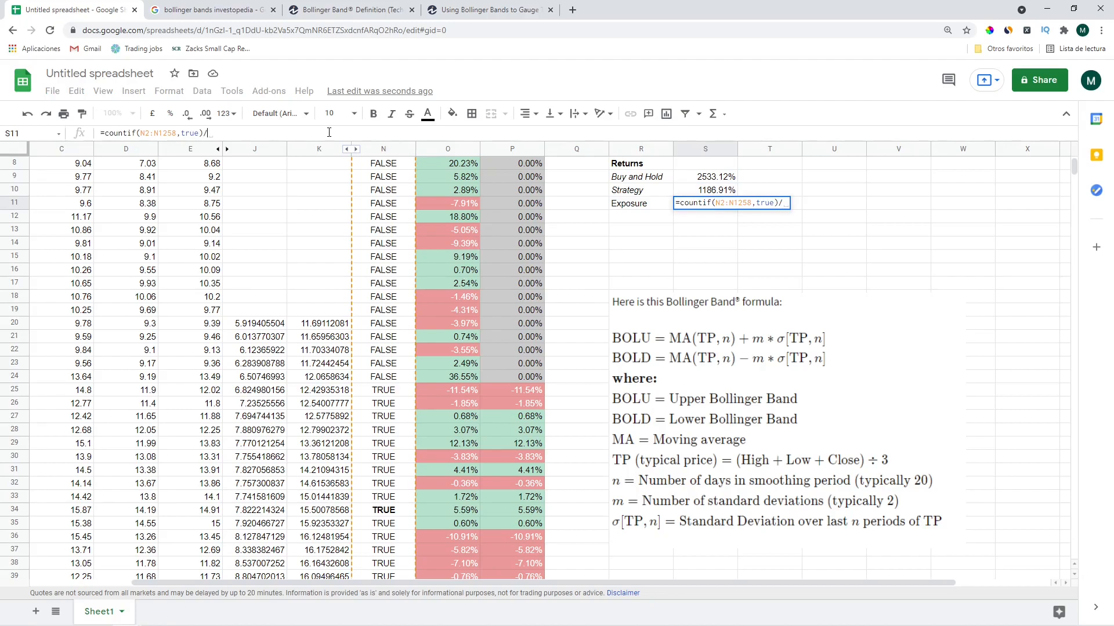
key(BackSpace)
scroll(254, 132, up, 3)
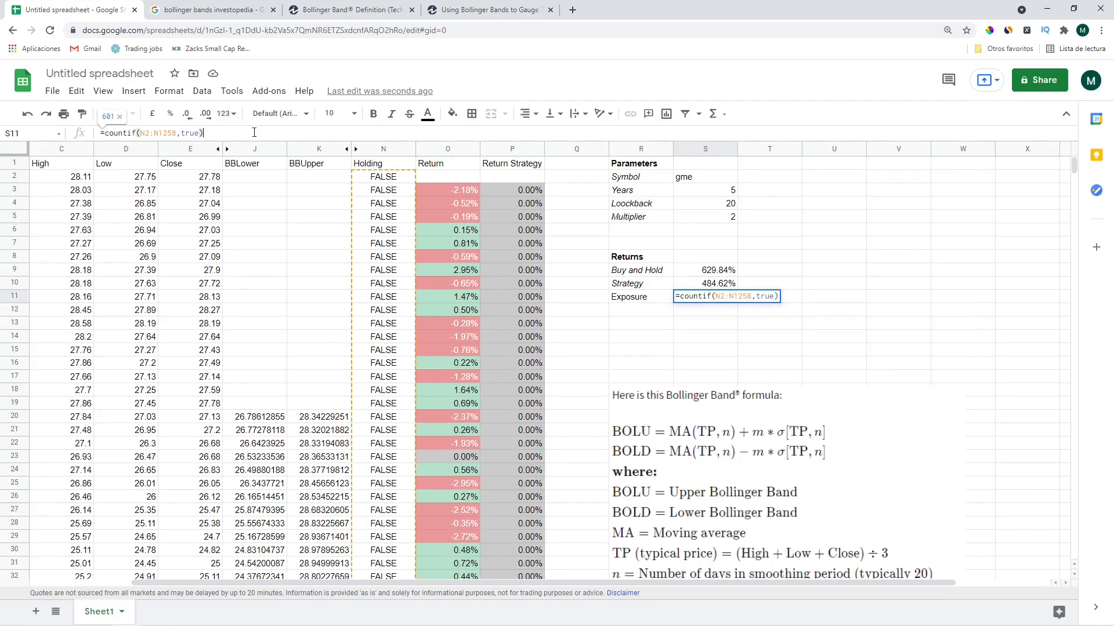
text(/)
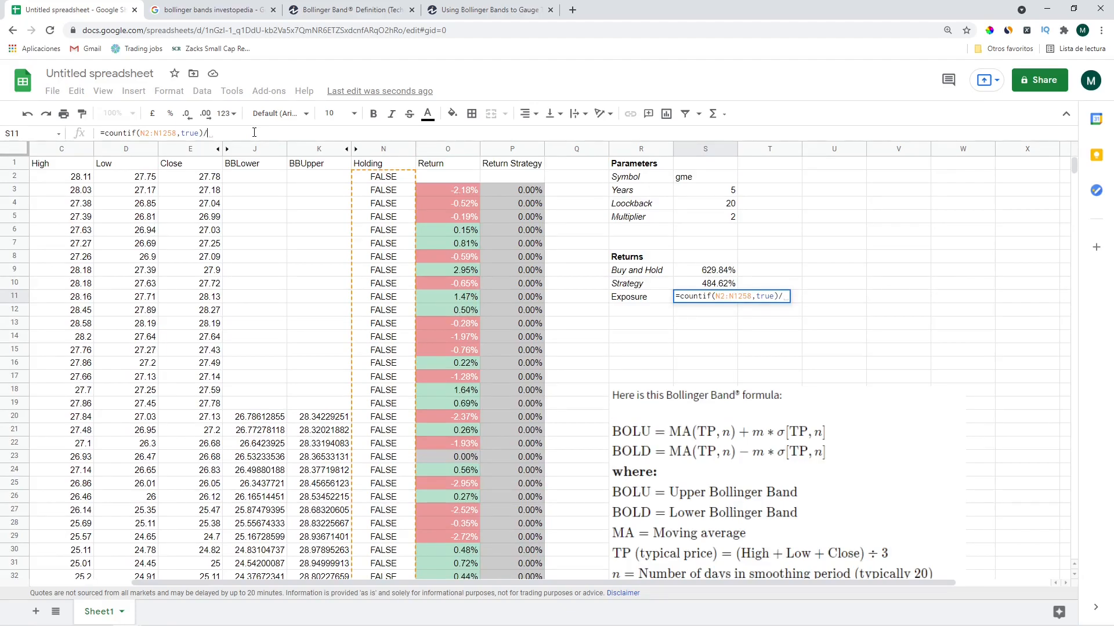
text(counta)
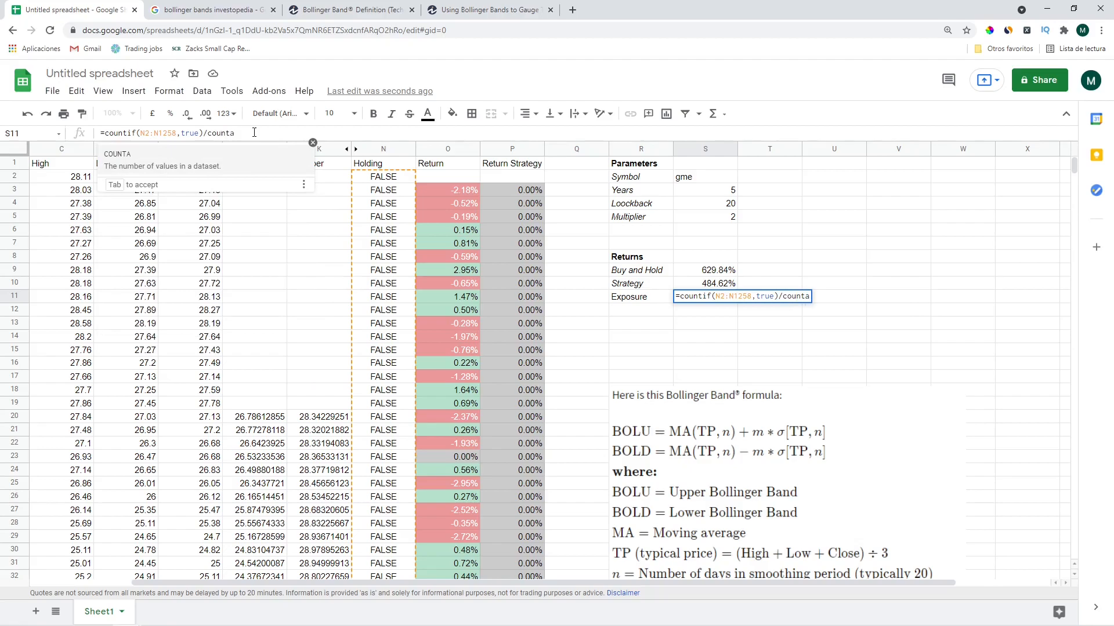
text(()
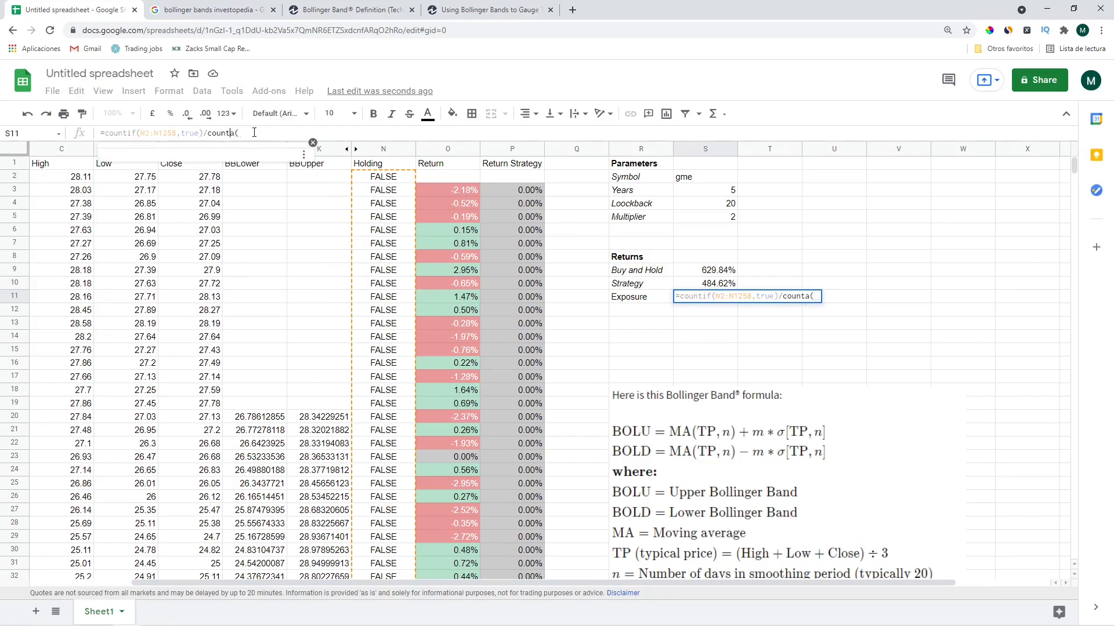
click(382, 178)
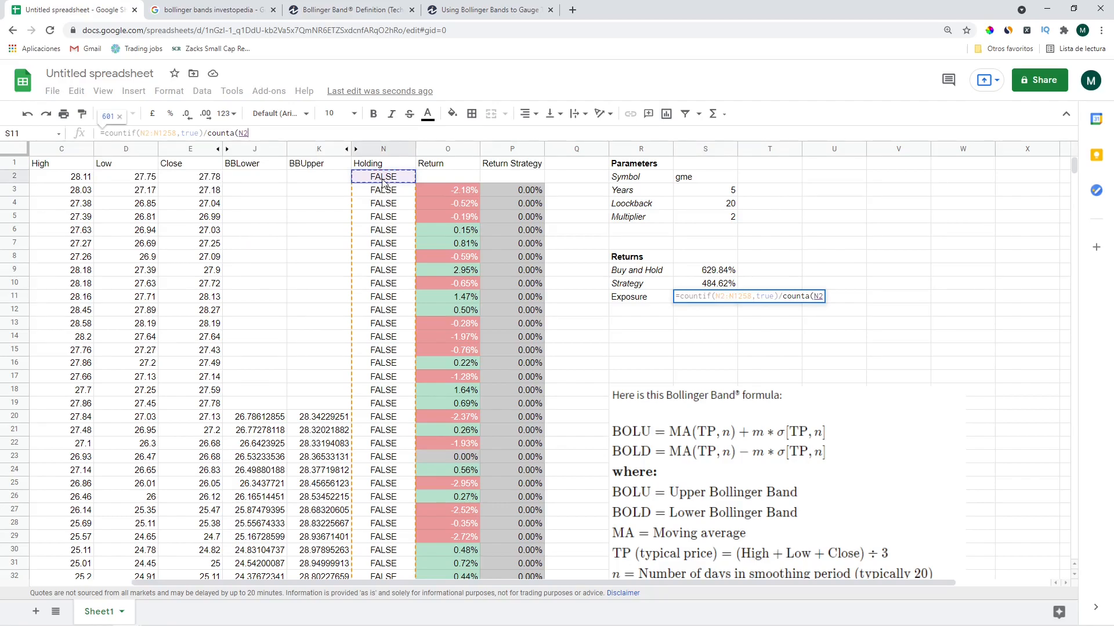
drag(383, 183, 389, 621)
scroll(458, 422, down, 15)
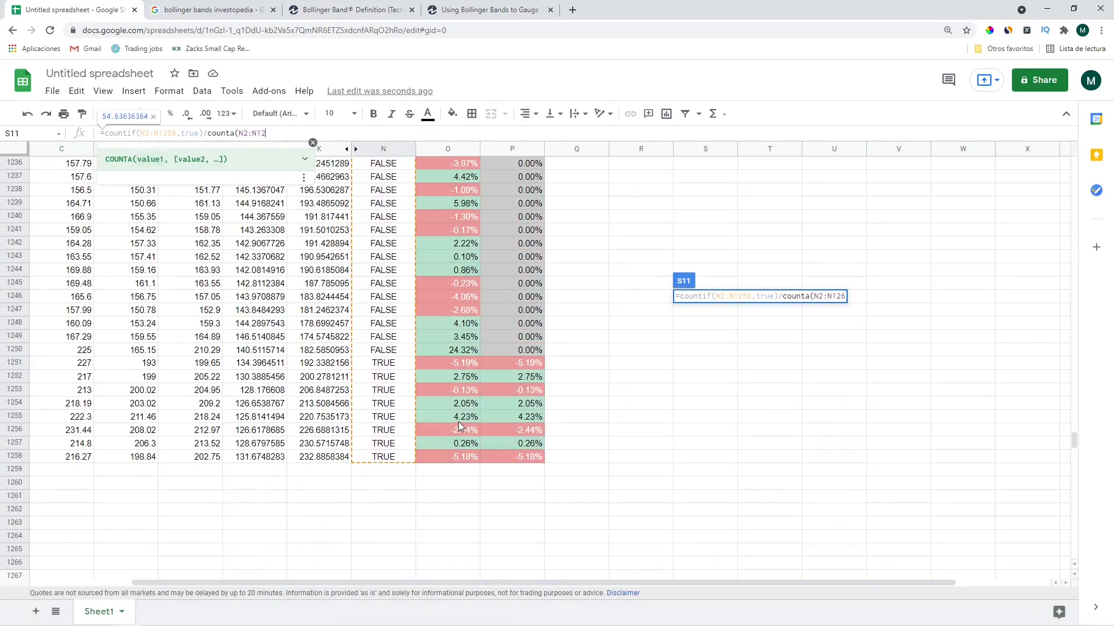
text(58)
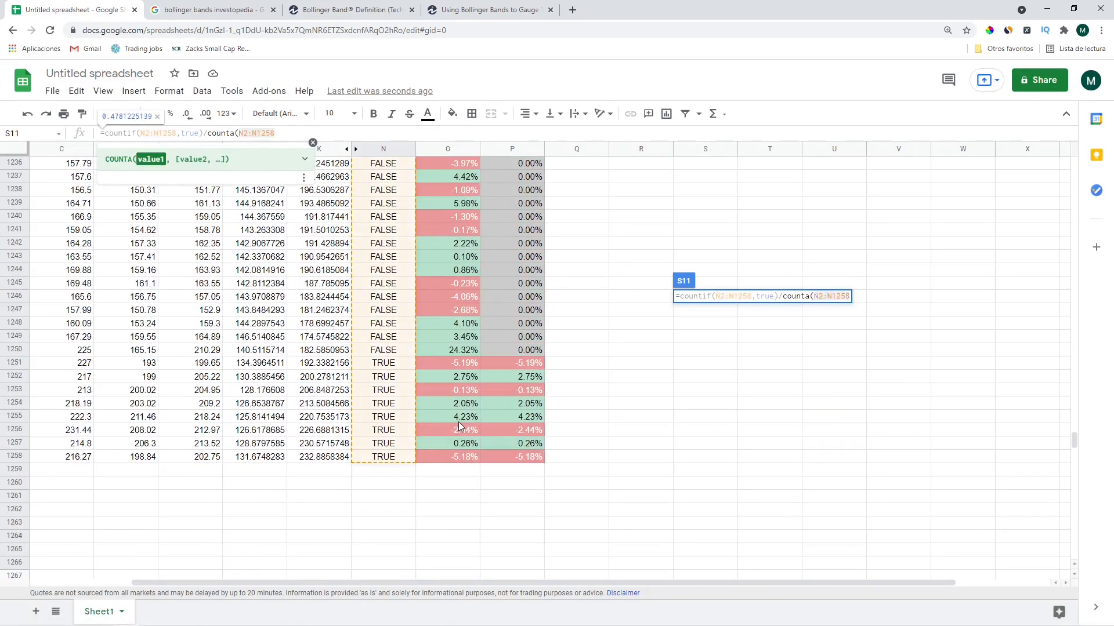
key(Return)
key(Up)
key(Up)
key(Up)
key(Up)
key(Up)
key(Up)
key(Up)
key(Up)
key(Up)
key(Up)
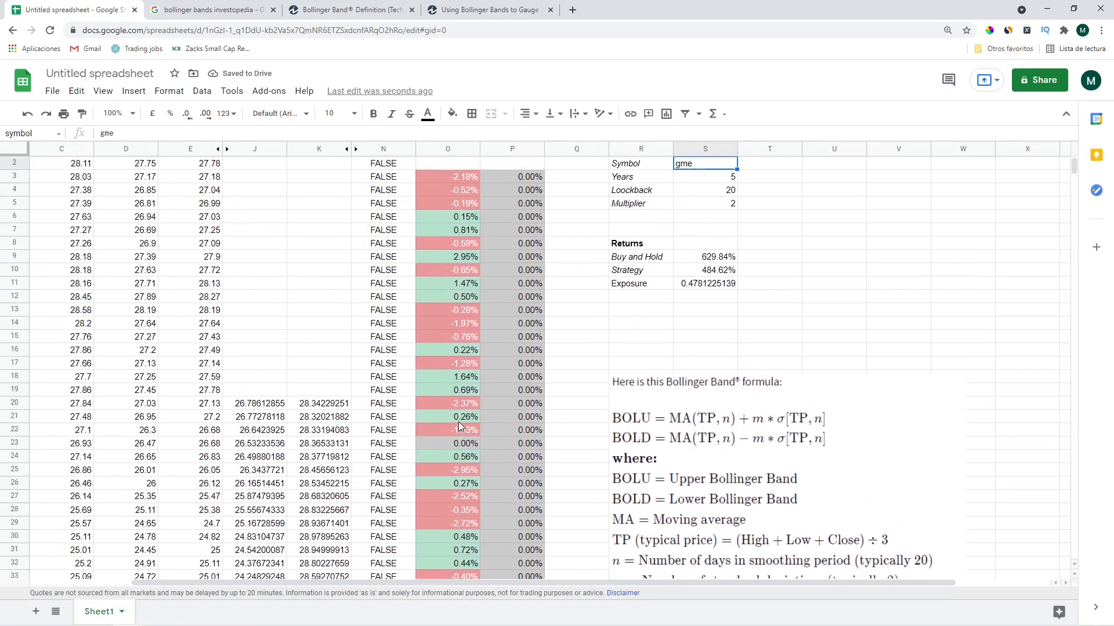
key(Up)
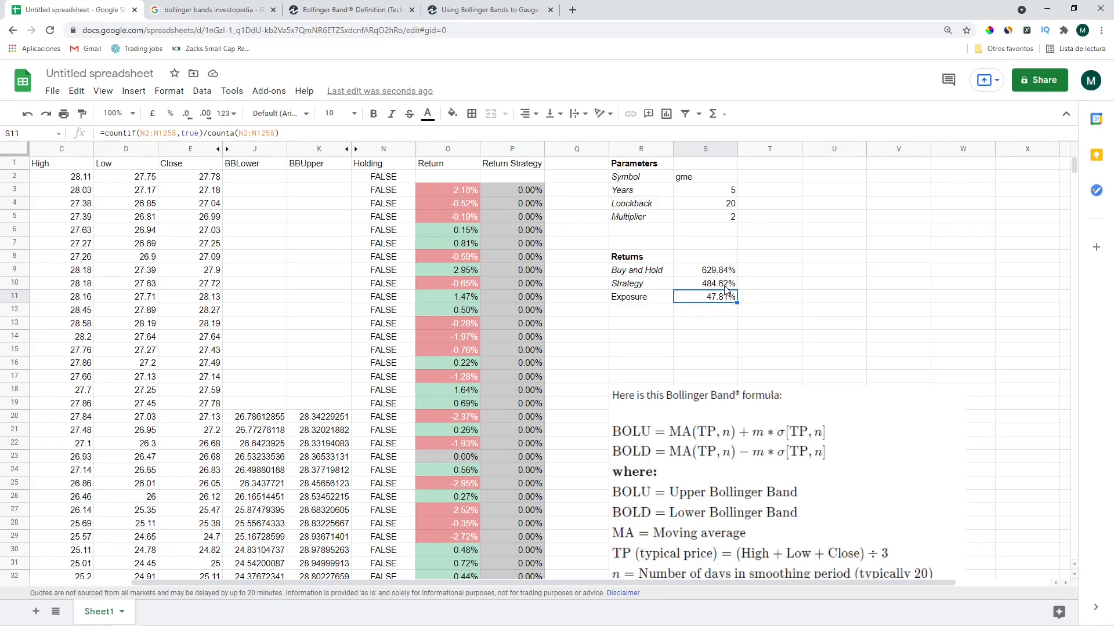
Undo a stray backslash entered over the Buy and Hold label
click(721, 190)
click(659, 271)
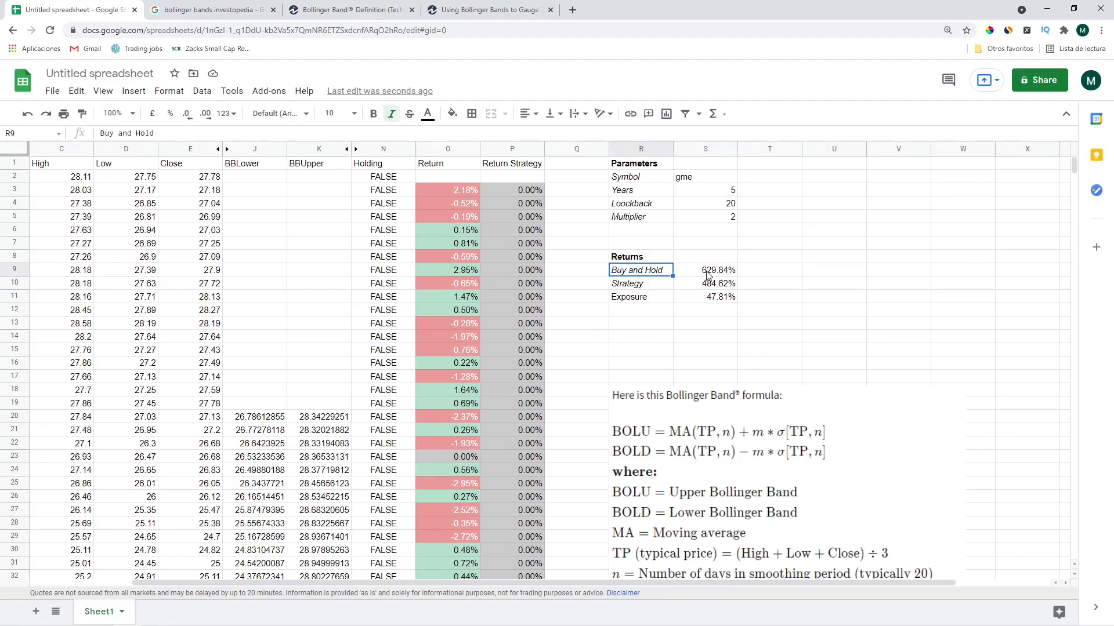
text(\)
click(708, 275)
key(ctrl+z)
Apply all borders to the data table A1:P1258
key(ctrl+Home)
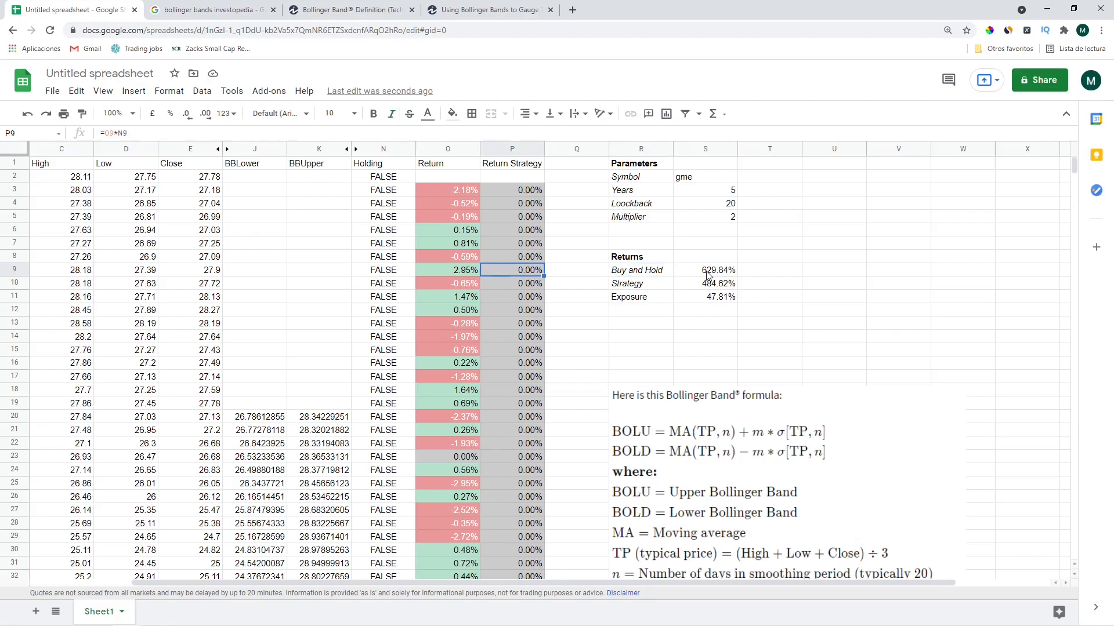
key(ctrl+shift+Down)
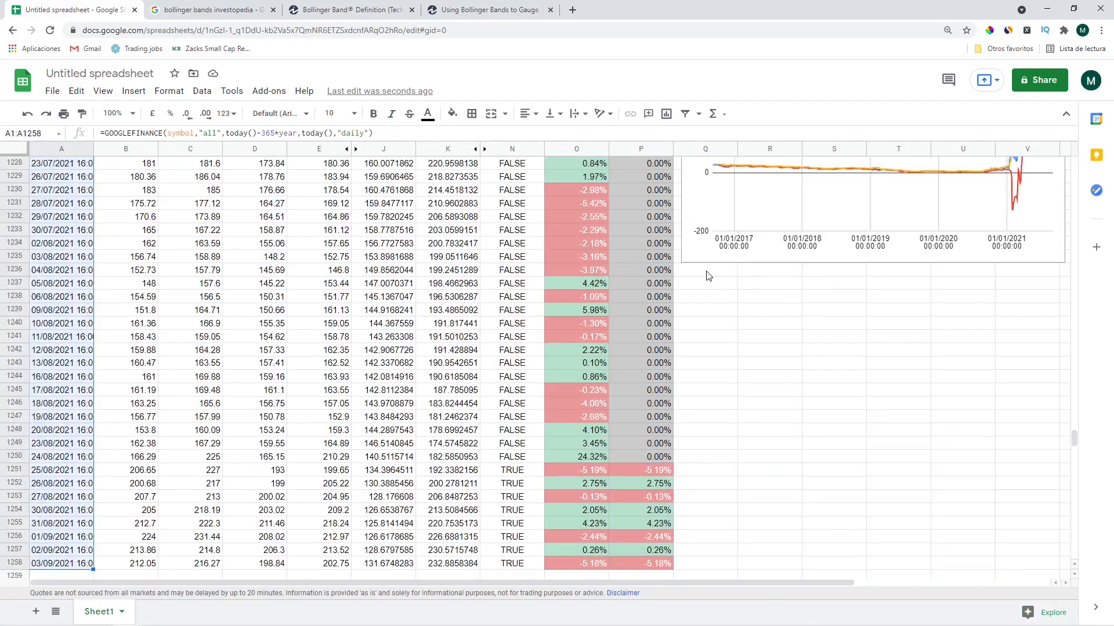
key(ctrl+shift+Right)
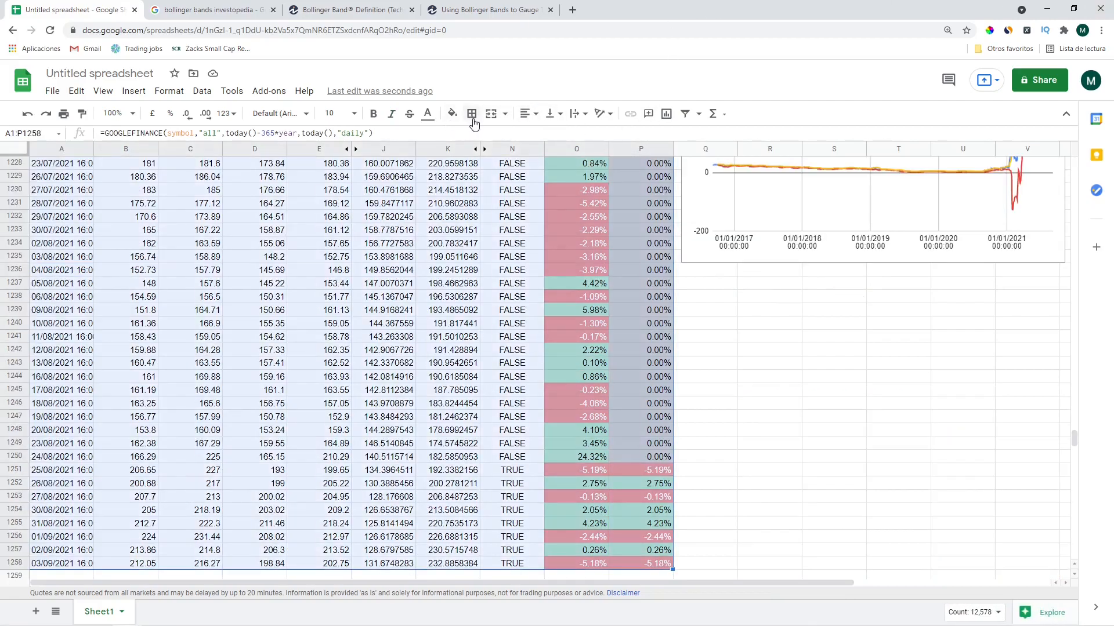
click(503, 114)
click(582, 231)
Select the Parameters block, then the Returns block R8:S11
key(ctrl+Up)
key(ctrl+Up)
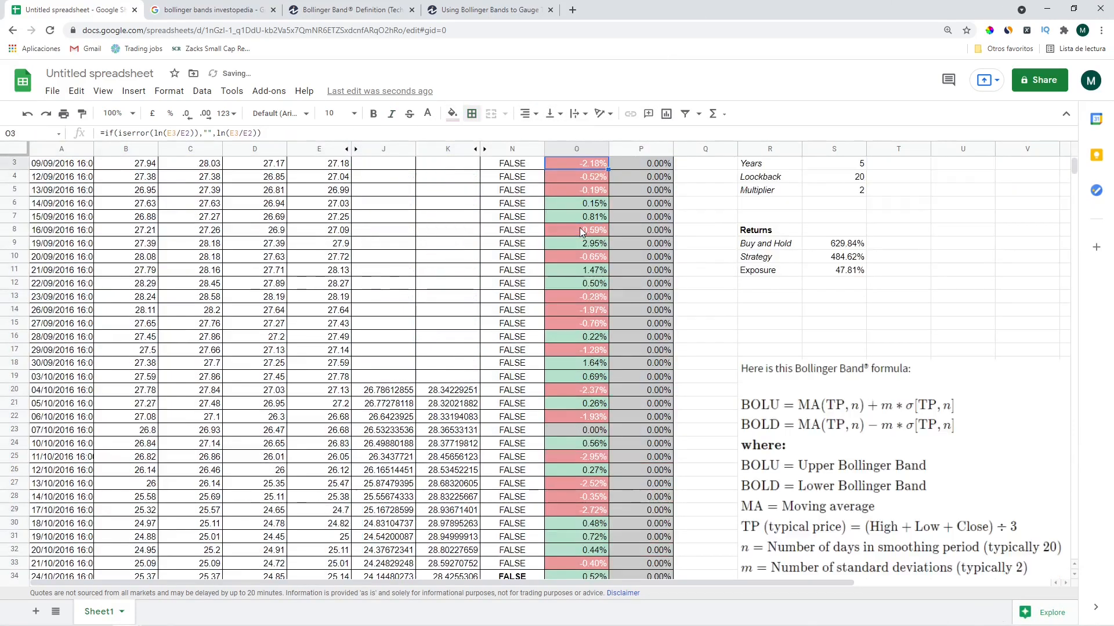
key(Right)
key(Right)
key(Right)
key(ctrl+shift+Down)
key(shift+Right)
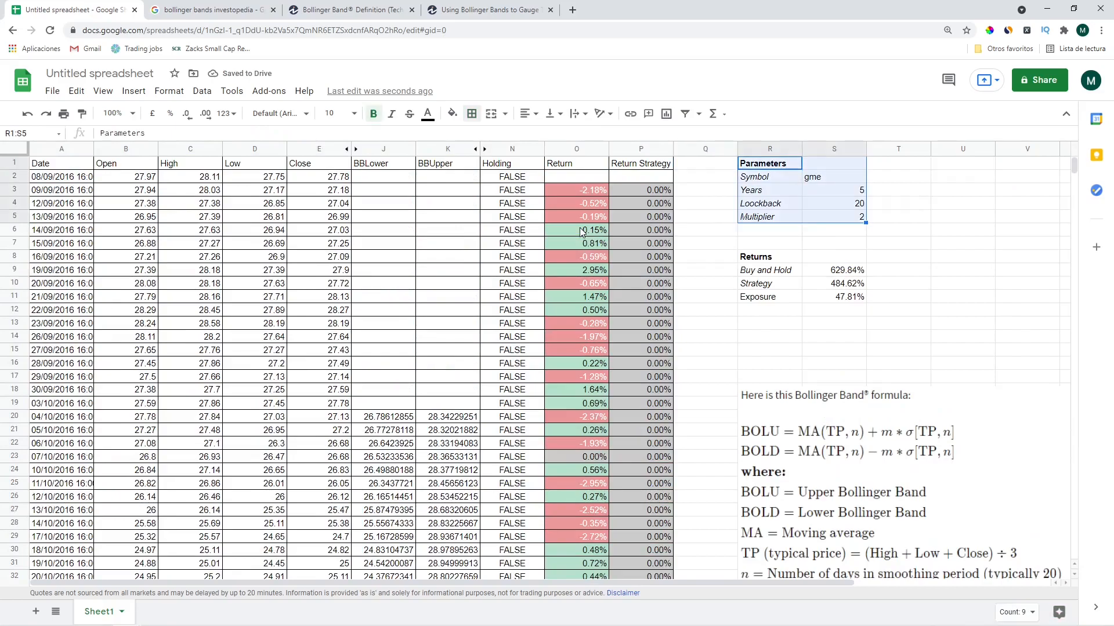
key(Down)
key(Down)
key(Down)
key(Down)
key(Down)
key(Down)
key(Down)
key(ctrl+shift+Down)
key(shift+Right)
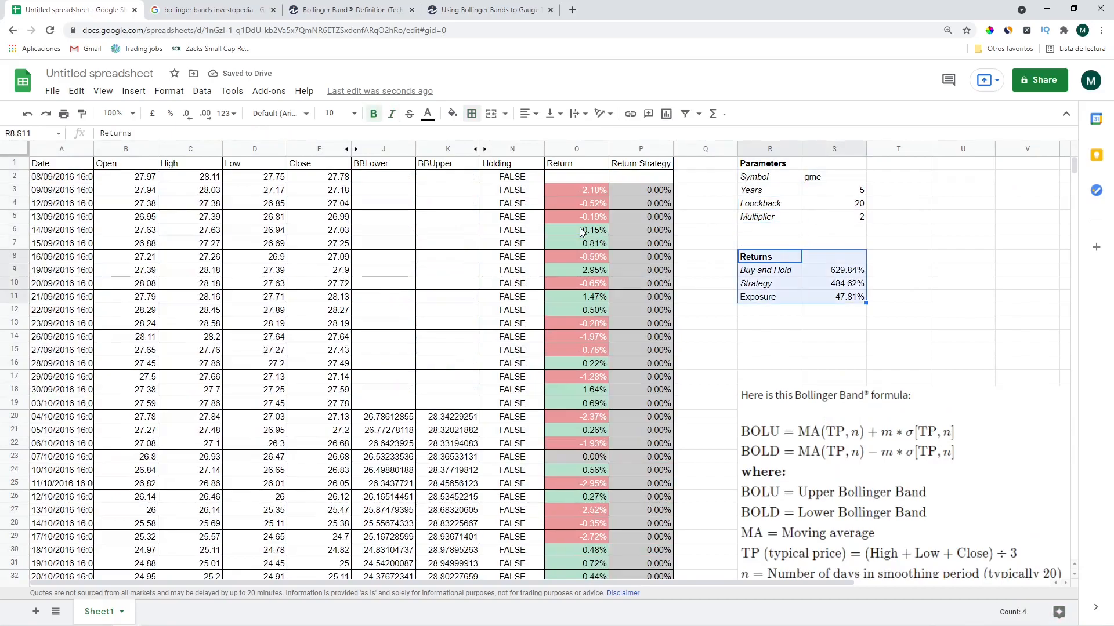
Reselect the Parameters block R1:S5, then deselect it at the Parameters heading
key(ctrl+Up)
key(ctrl+Up)
key(ctrl+shift+Down)
key(shift+Right)
key(shift+Right)
key(Left)
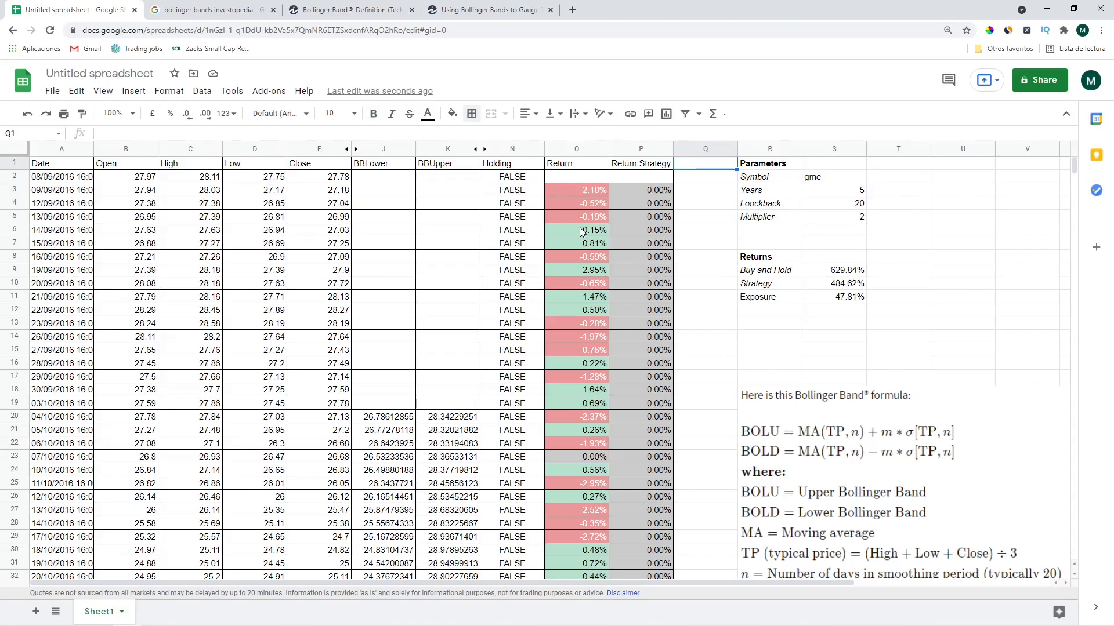
key(Right)
key(ctrl+shift+Down)
key(shift+Right)
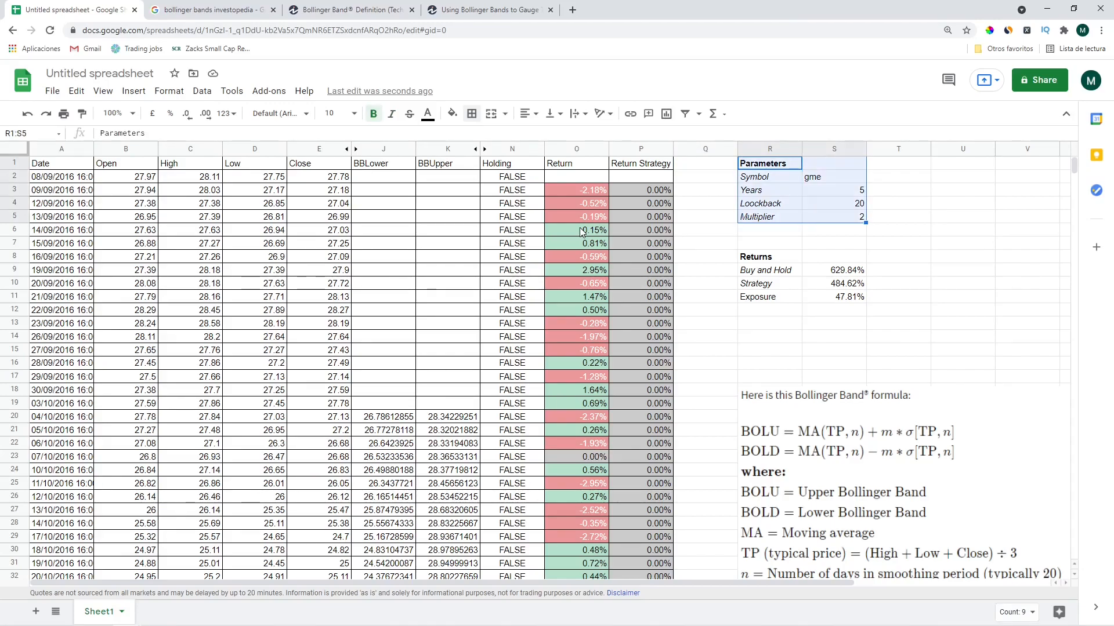
key(Left)
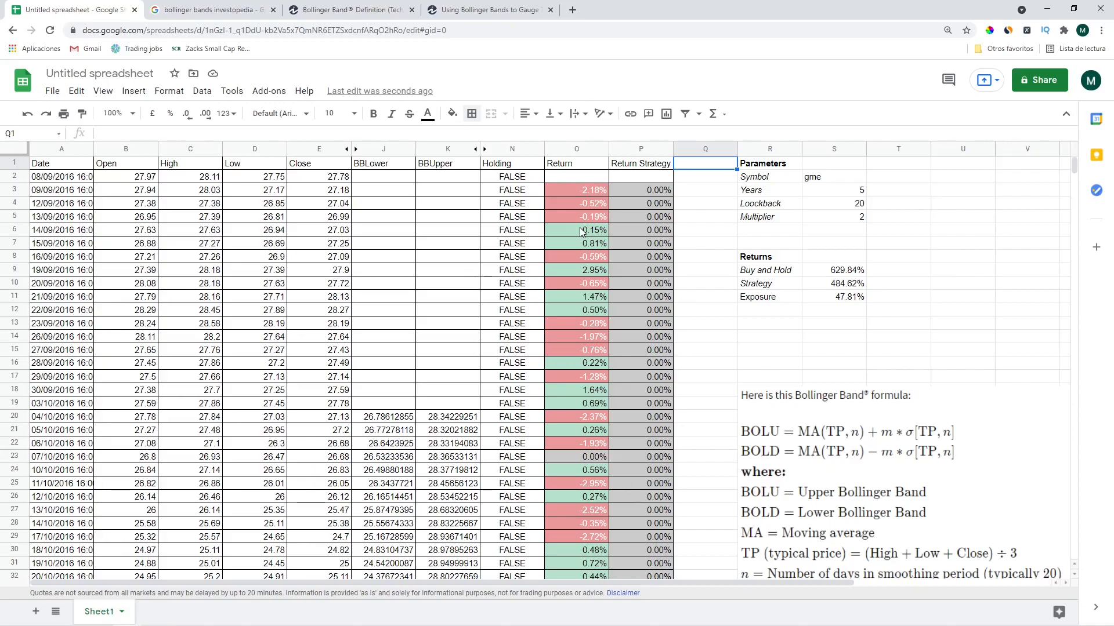
key(Right)
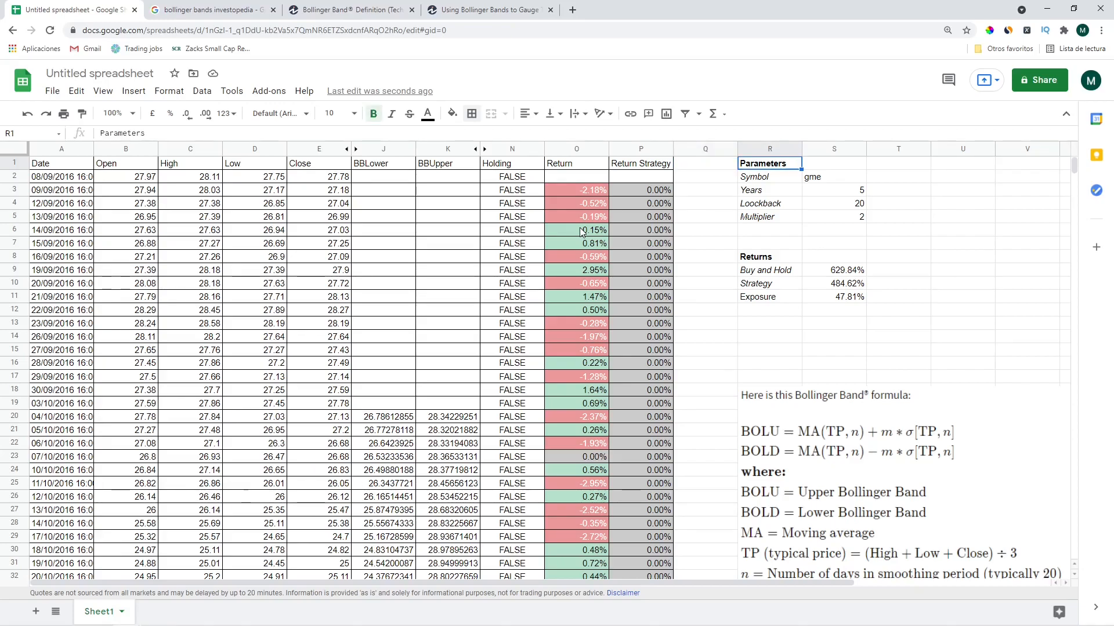